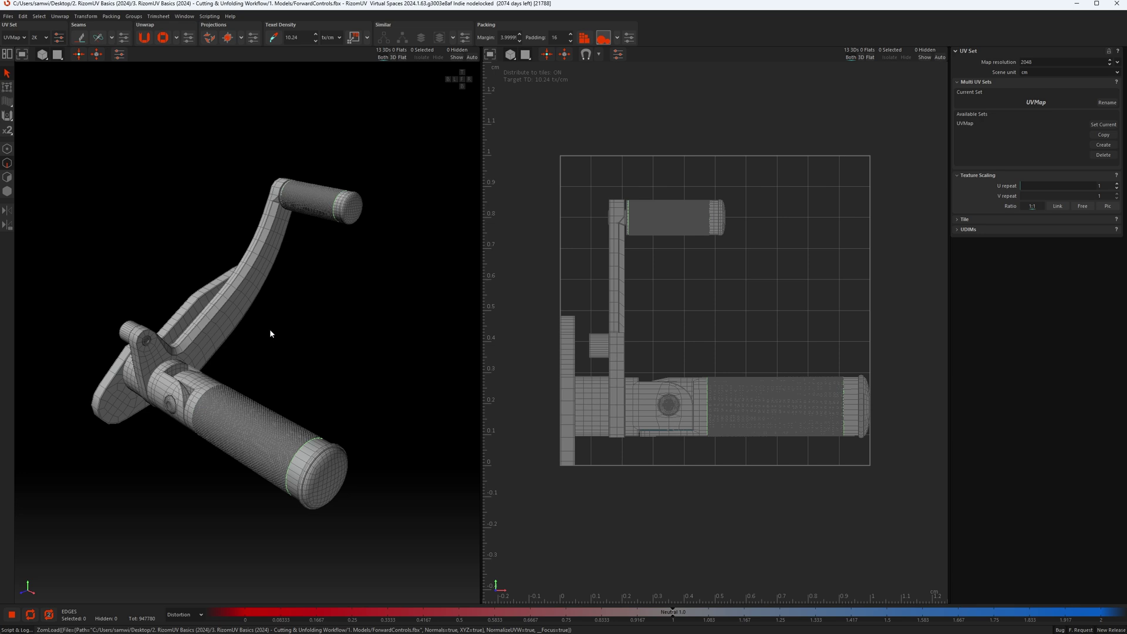
Isolate the hinge piece that joins the knurled foot peg grip to the pivot bracket.
left_click_drag(270, 334, 301, 345, "alt")
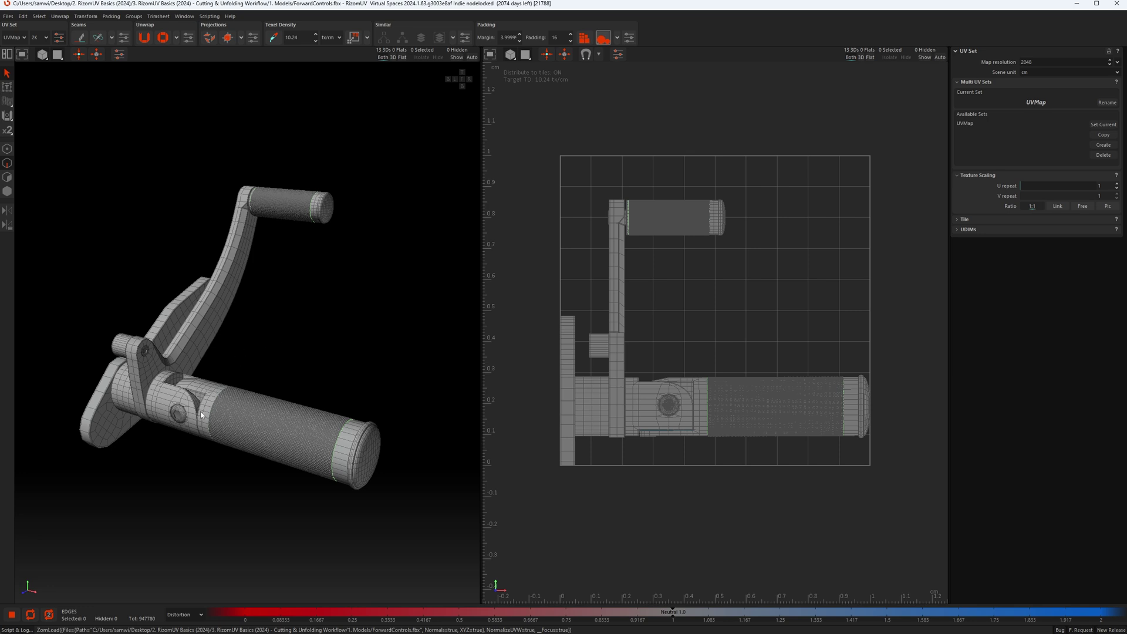
scroll(200, 414, "up", 5)
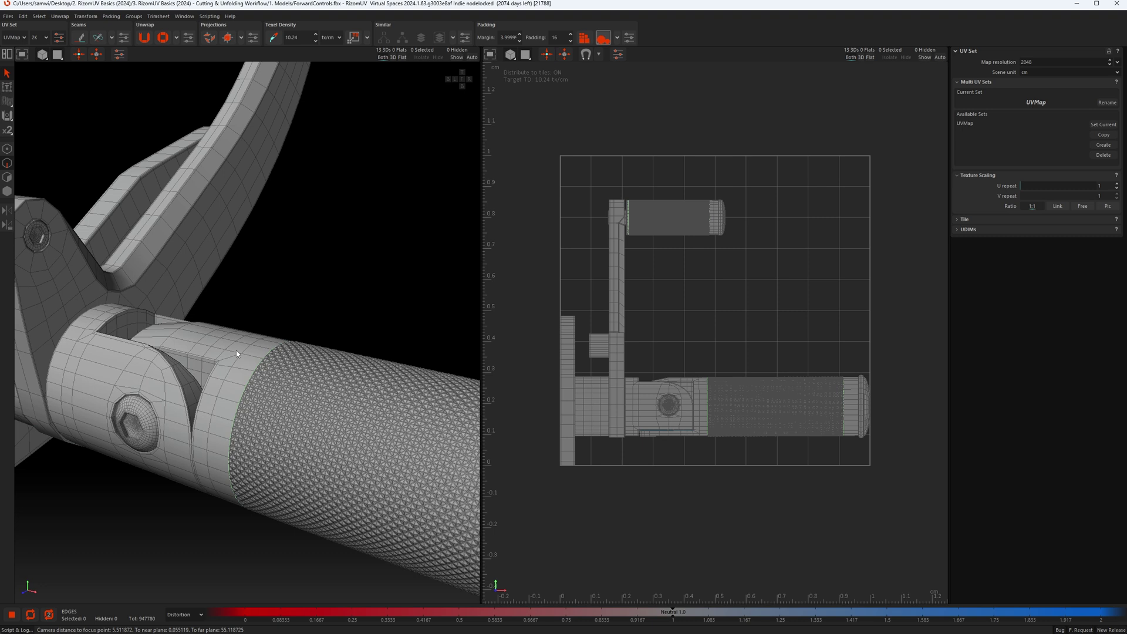
key("i")
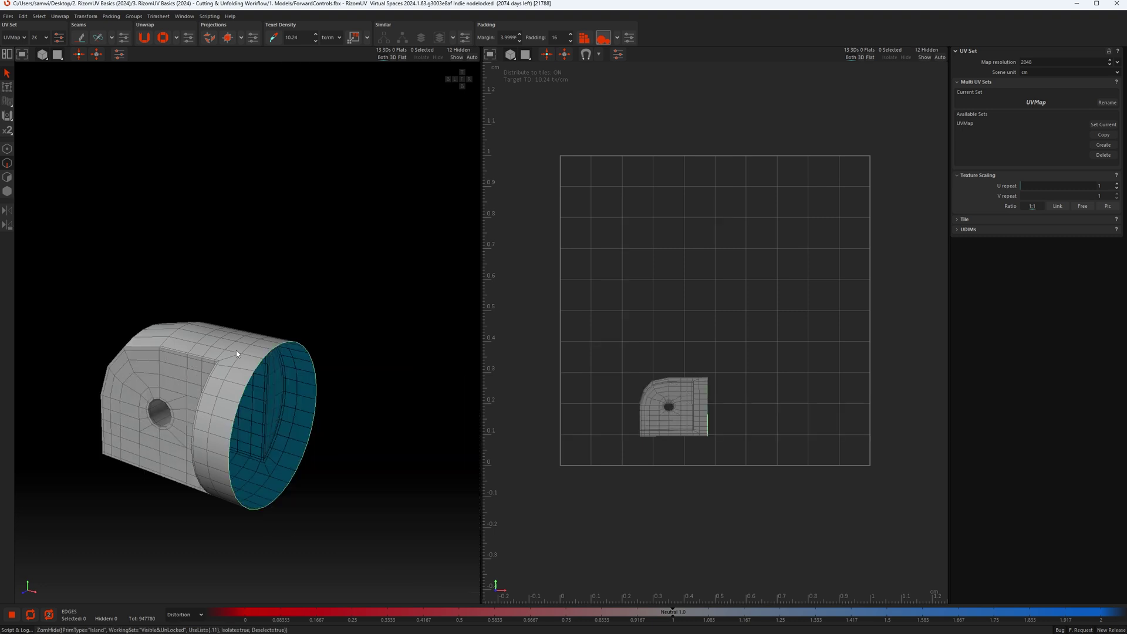
middle_click_drag(237, 356, 274, 379)
middle_click_drag(214, 410, 255, 360)
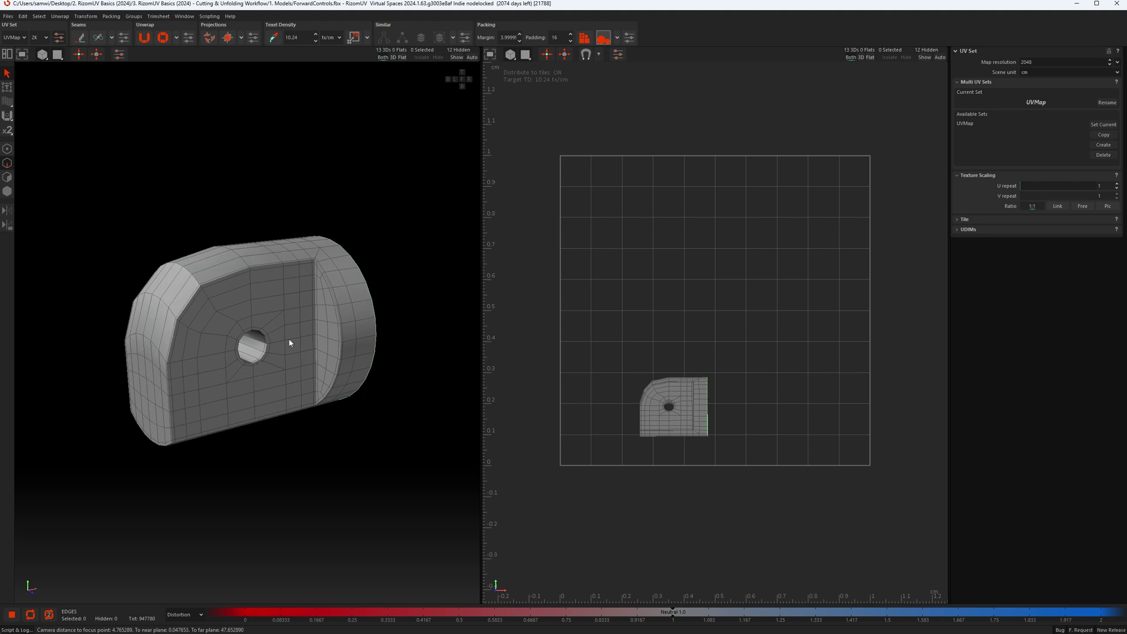
Select the outline edge loop of the hinge piece's first flat side and the bolt hole rim on that side.
scroll(279, 317, "up", 2)
middle_click_drag(279, 316, 289, 310)
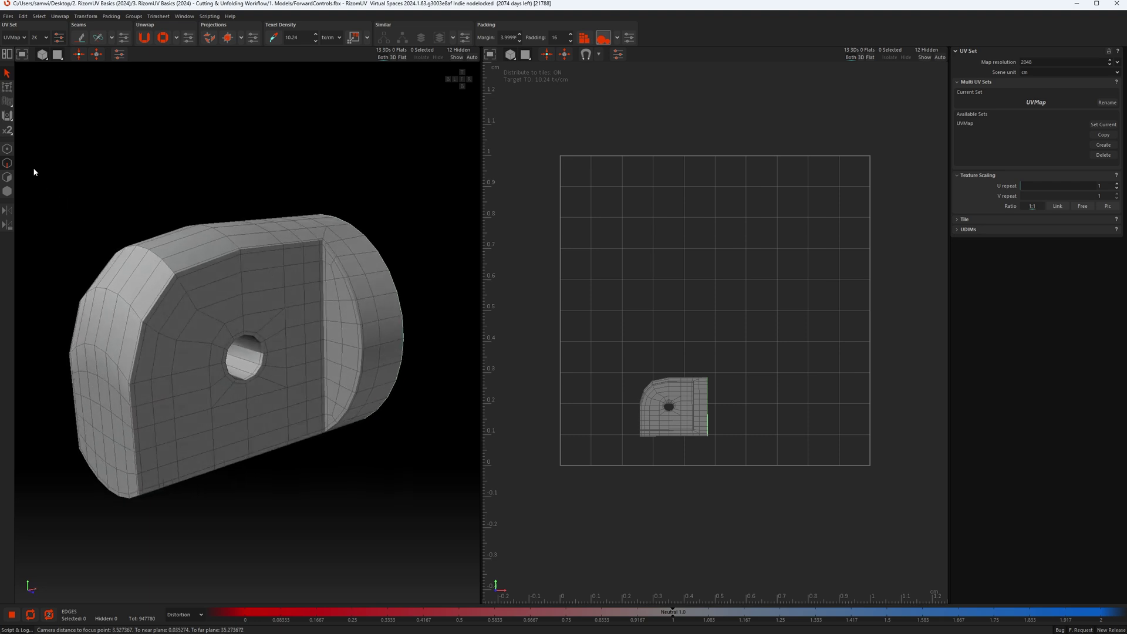
scroll(216, 252, "up", 4)
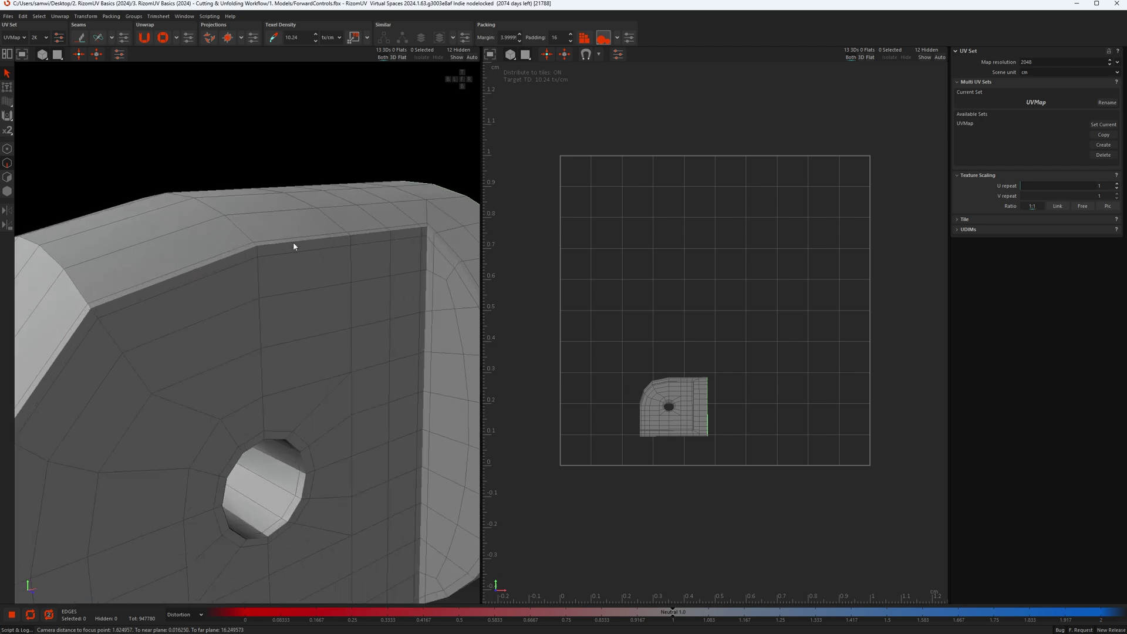
double_click(294, 242)
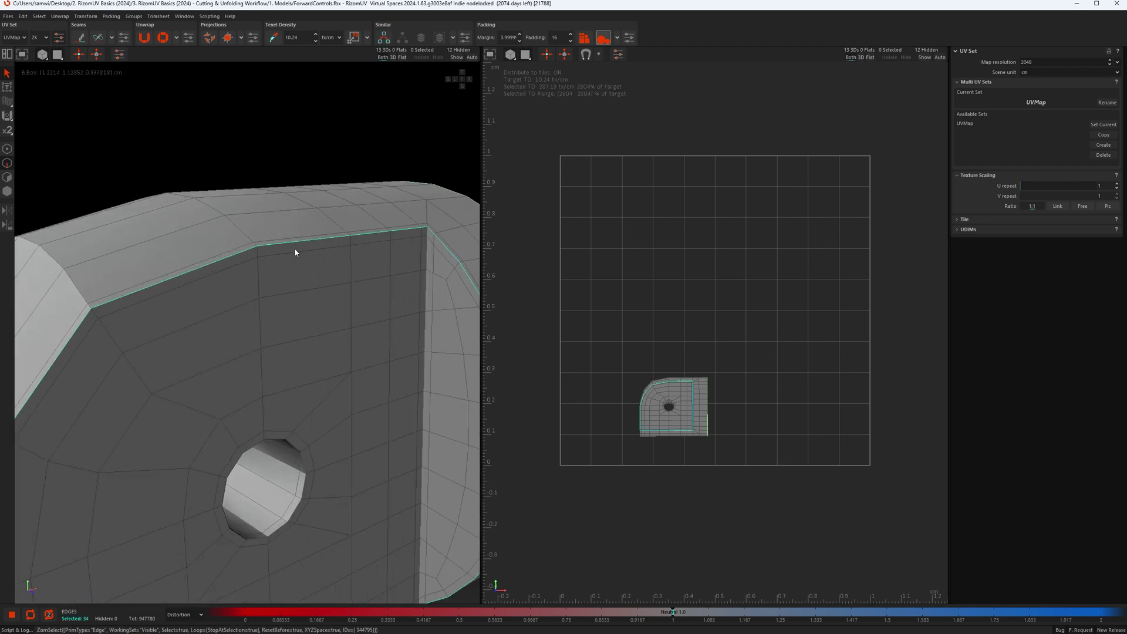
scroll(323, 350, "down", 3)
scroll(340, 399, "up", 3)
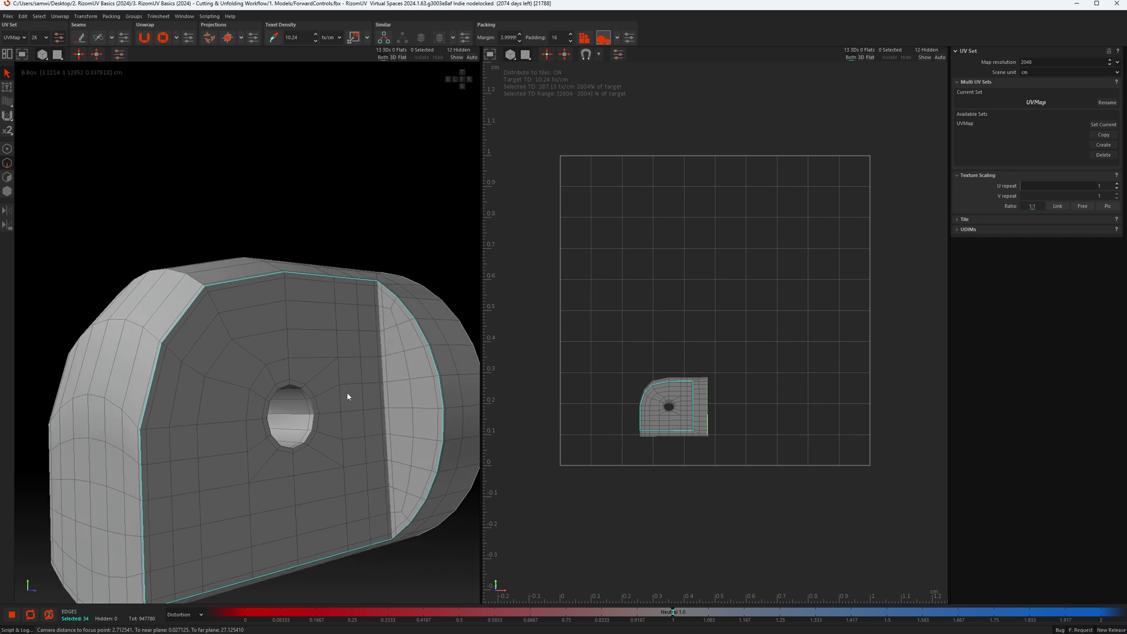
scroll(304, 440, "up", 1)
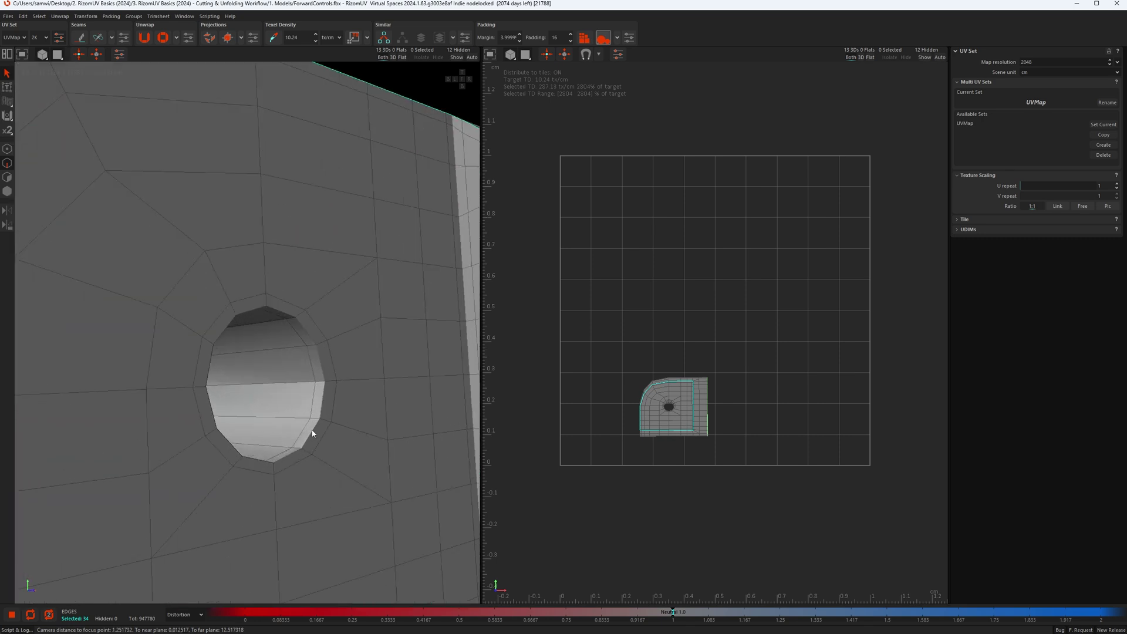
double_click(312, 433, "shift")
scroll(317, 431, "down", 5)
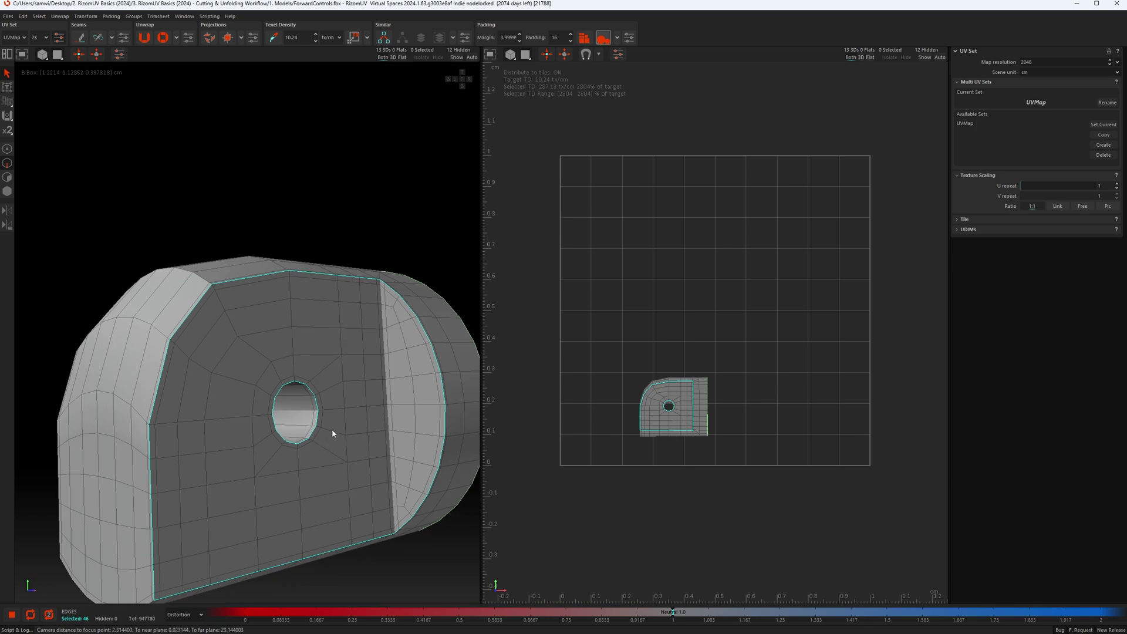
Add the bolt hole rim and the outline edge loop on the opposite flat side to the edge selection.
left_click_drag(332, 430, 341, 437, "alt")
middle_click_drag(319, 449, 316, 418, "alt")
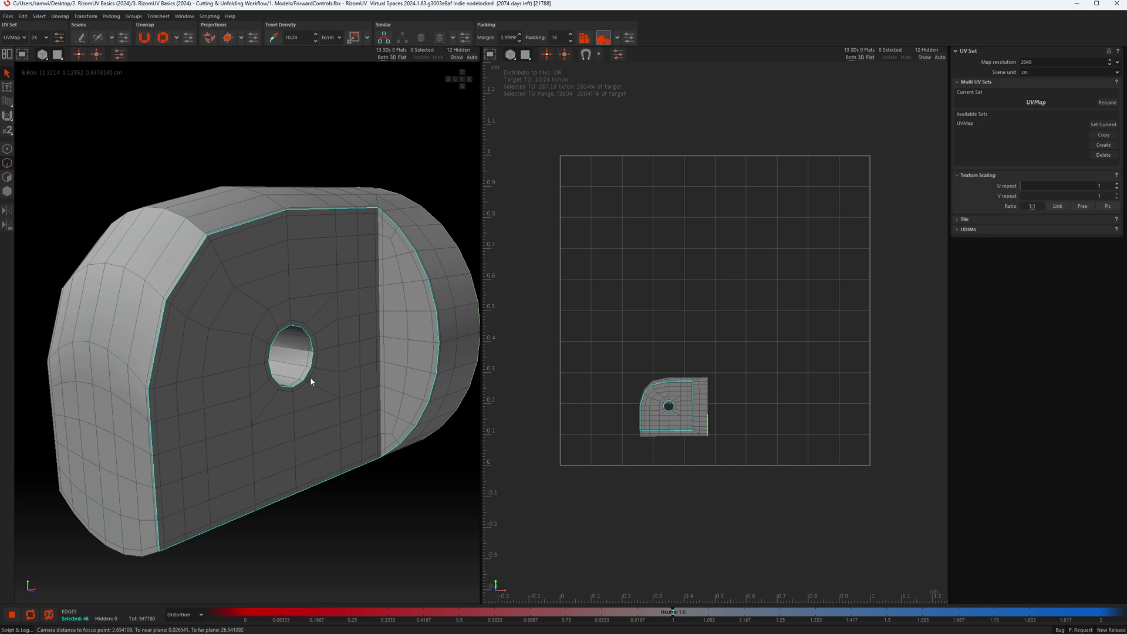
left_click_drag(311, 381, 418, 381, "alt")
left_click_drag(129, 489, 149, 485, "alt")
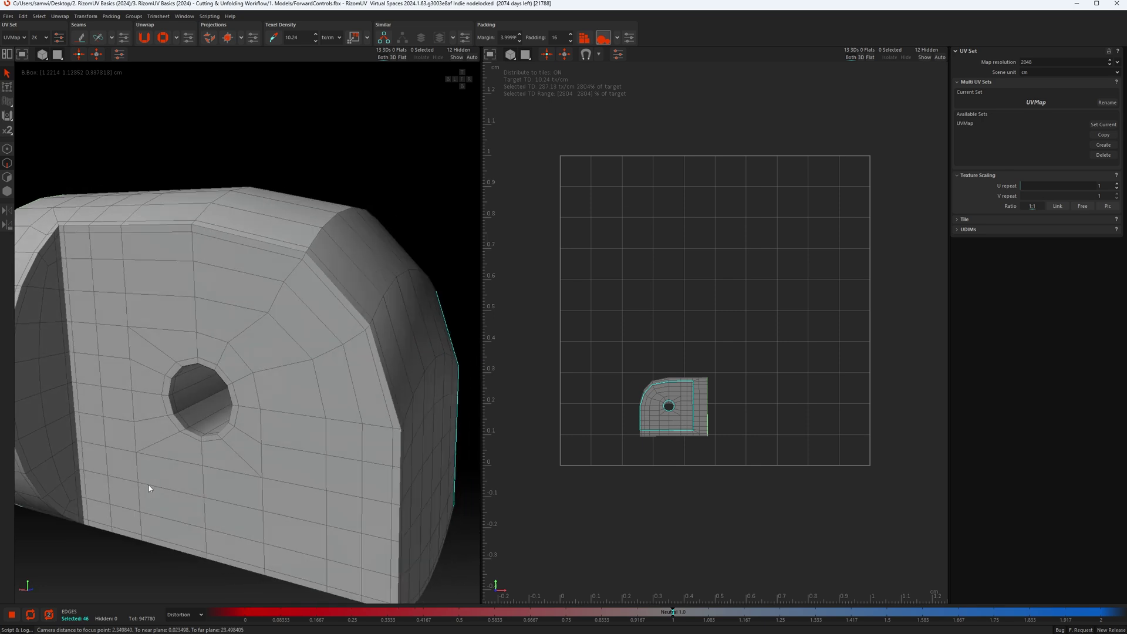
middle_click_drag(149, 485, 213, 440, "alt")
scroll(262, 392, "up", 4)
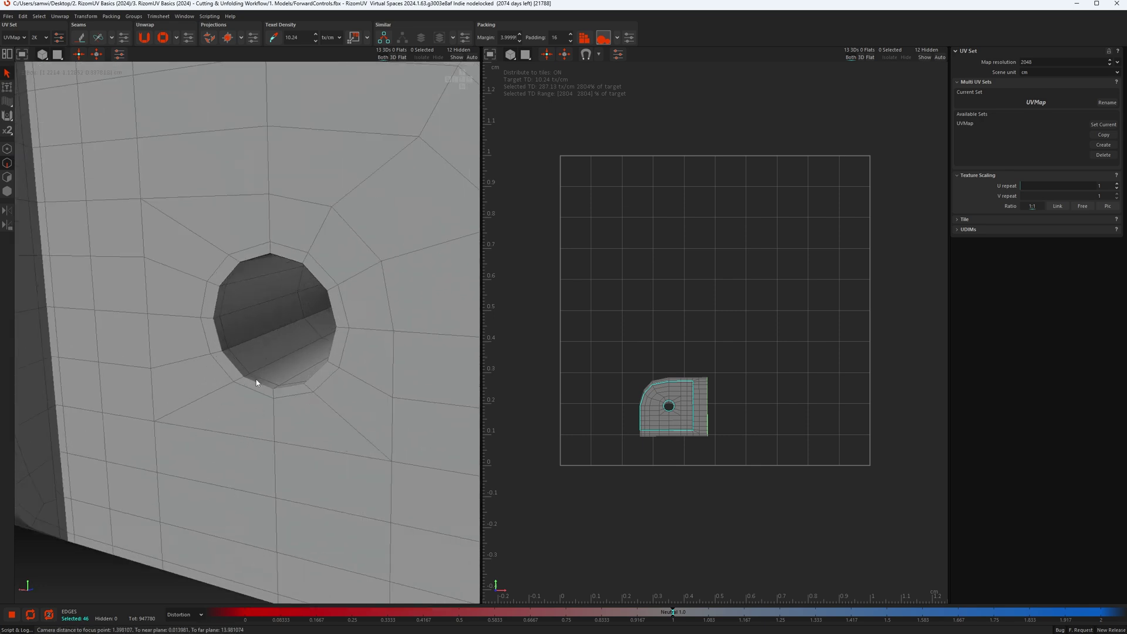
double_click(259, 385)
scroll(262, 405, "down", 5)
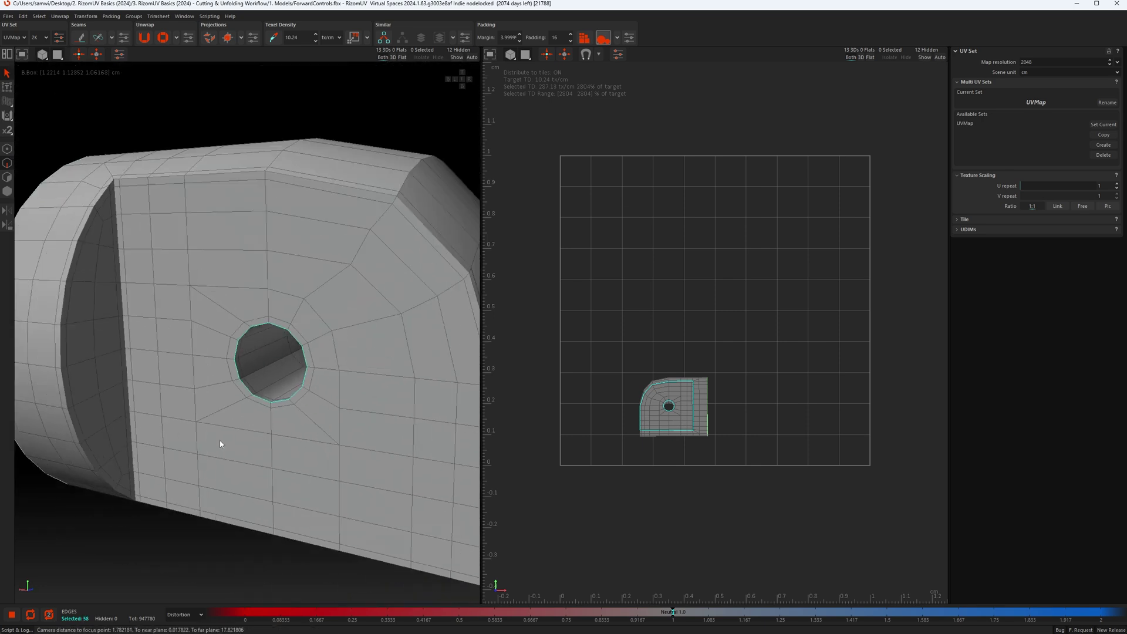
scroll(40, 393, "up", 3)
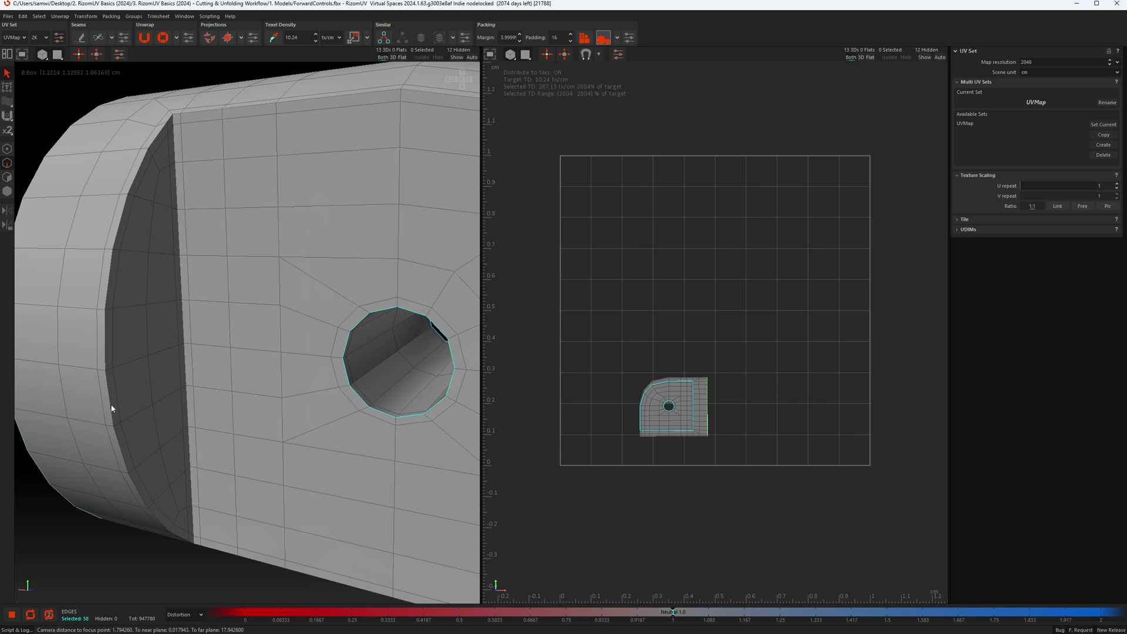
double_click(109, 405)
scroll(176, 382, "down", 3)
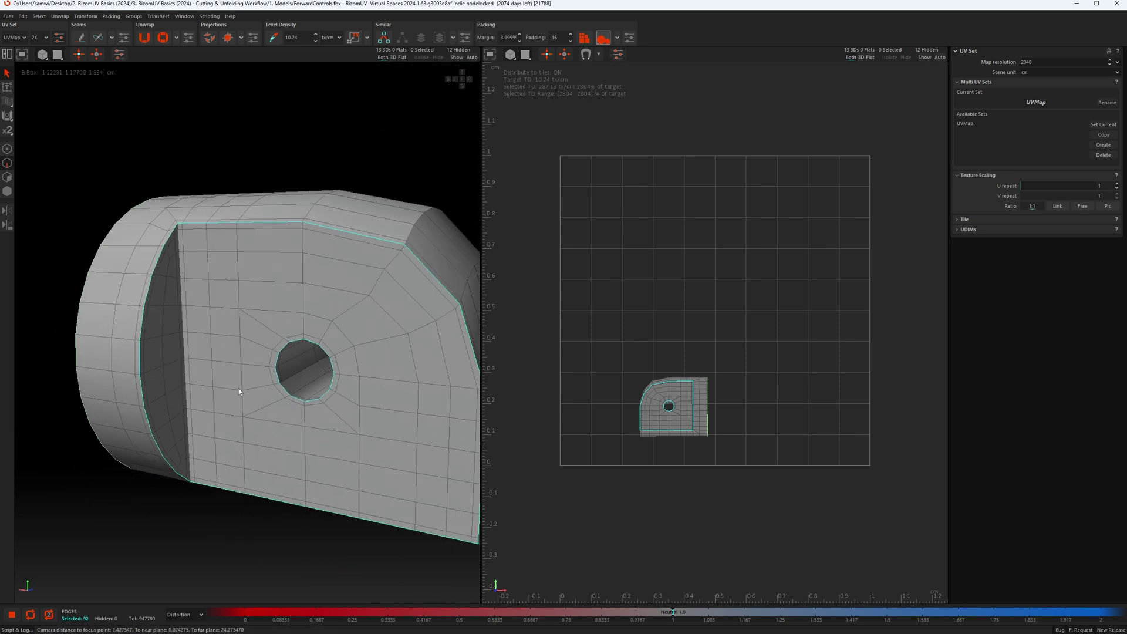
Add a lengthwise edge line through the bolt hole's inner wall to the selection and open the edge loop selection settings.
left_click_drag(238, 389, 313, 374, "alt")
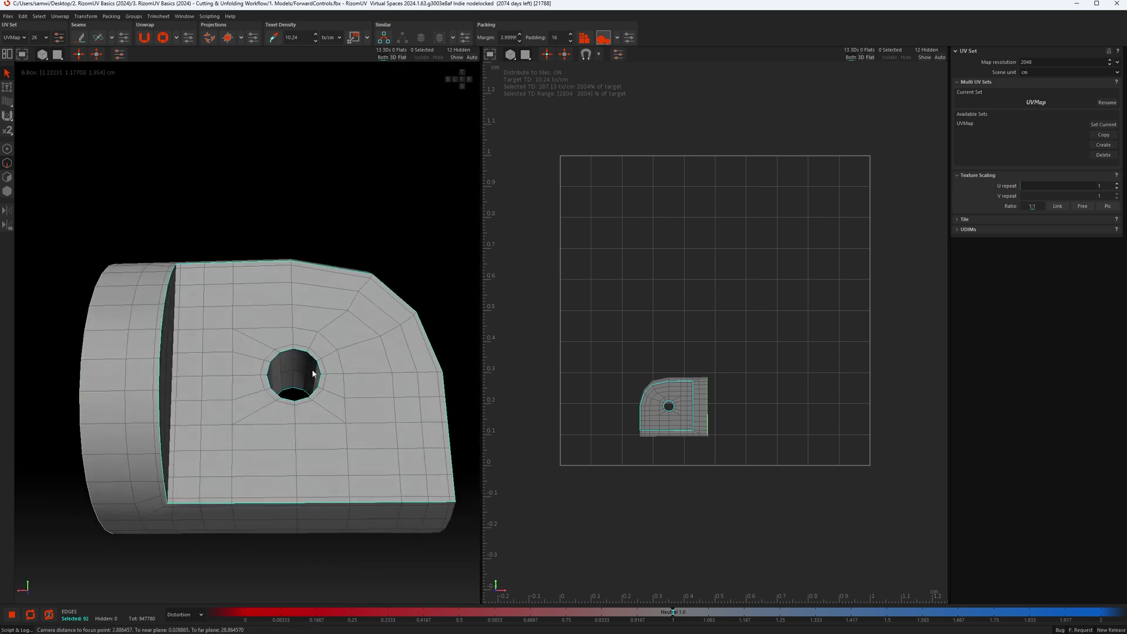
scroll(313, 373, "up", 6)
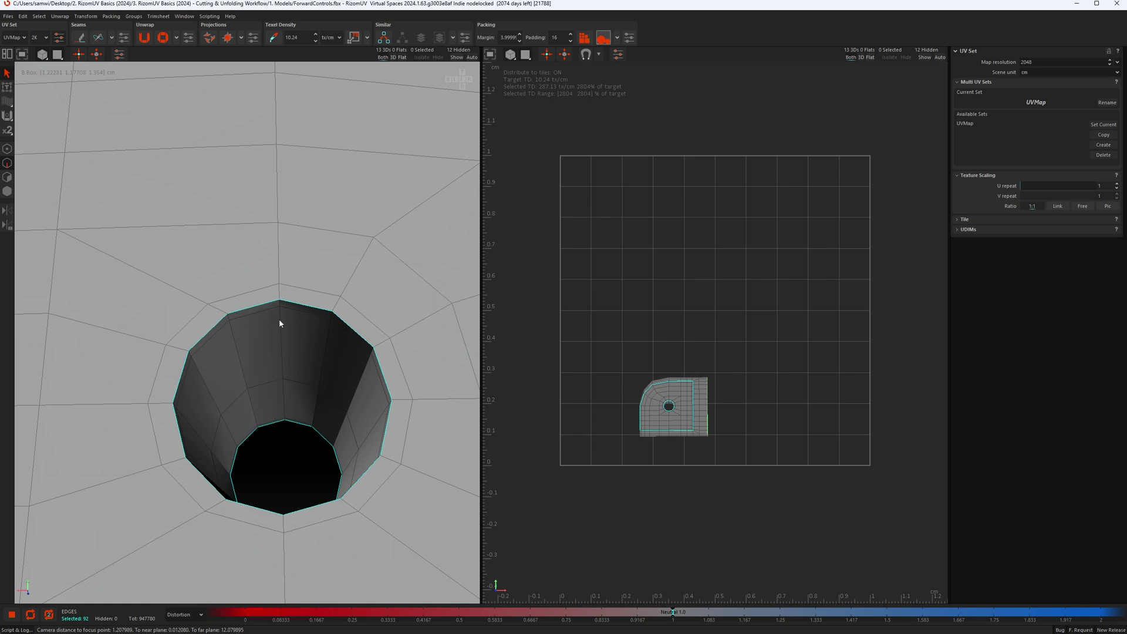
double_click(282, 367)
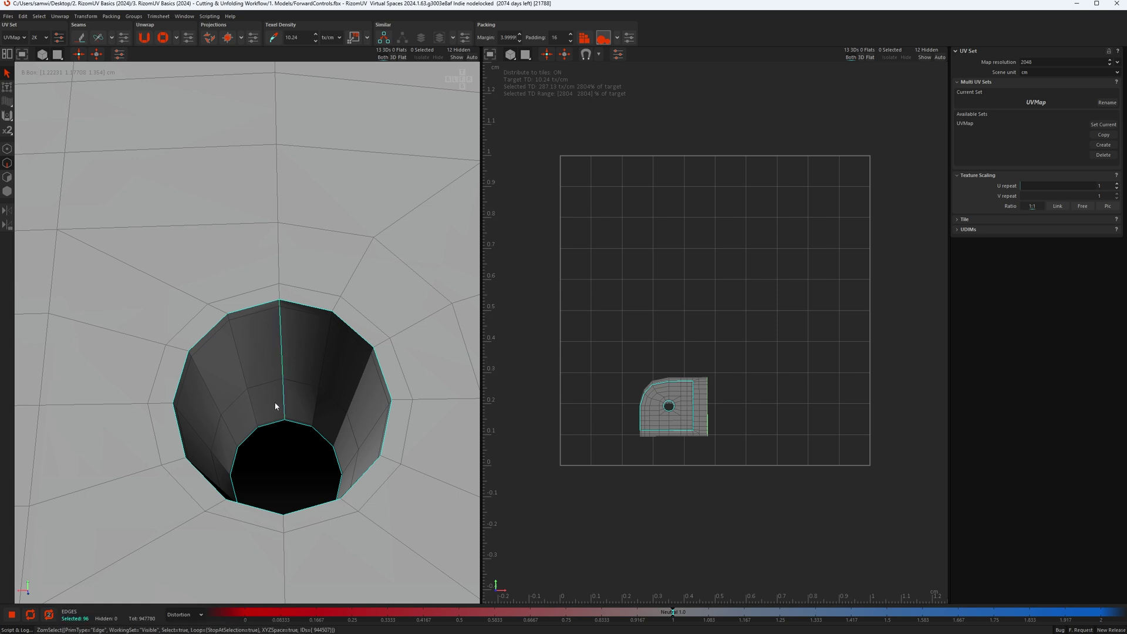
left_click(7, 74)
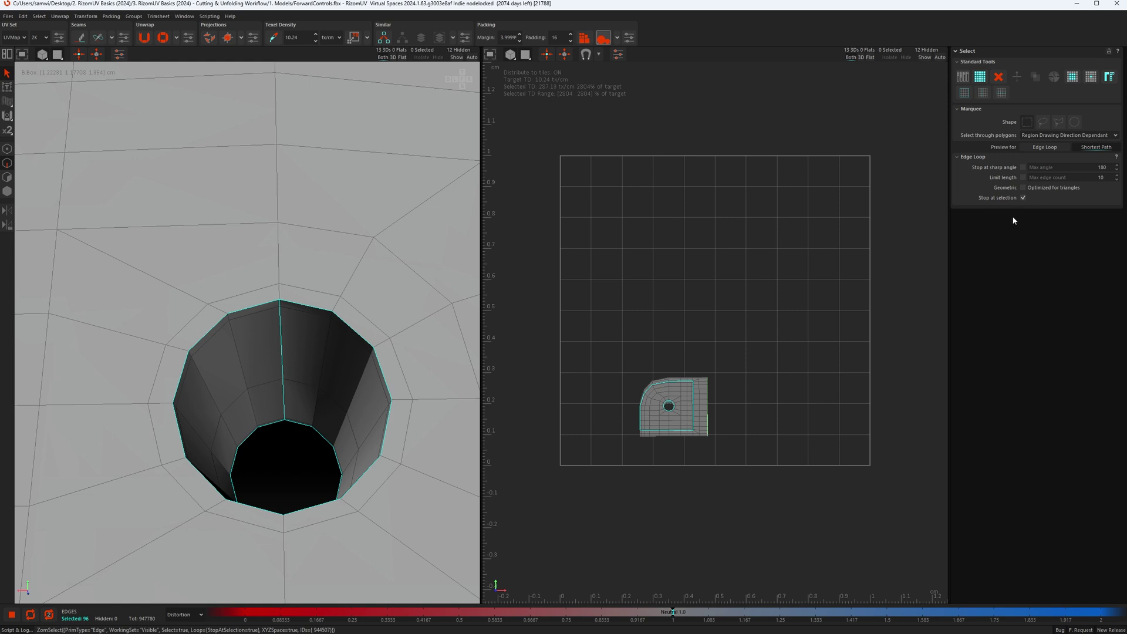
Add the edge row across the rounded end's lower border and the centre edge line along the underside to the selection.
scroll(284, 254, "down", 10)
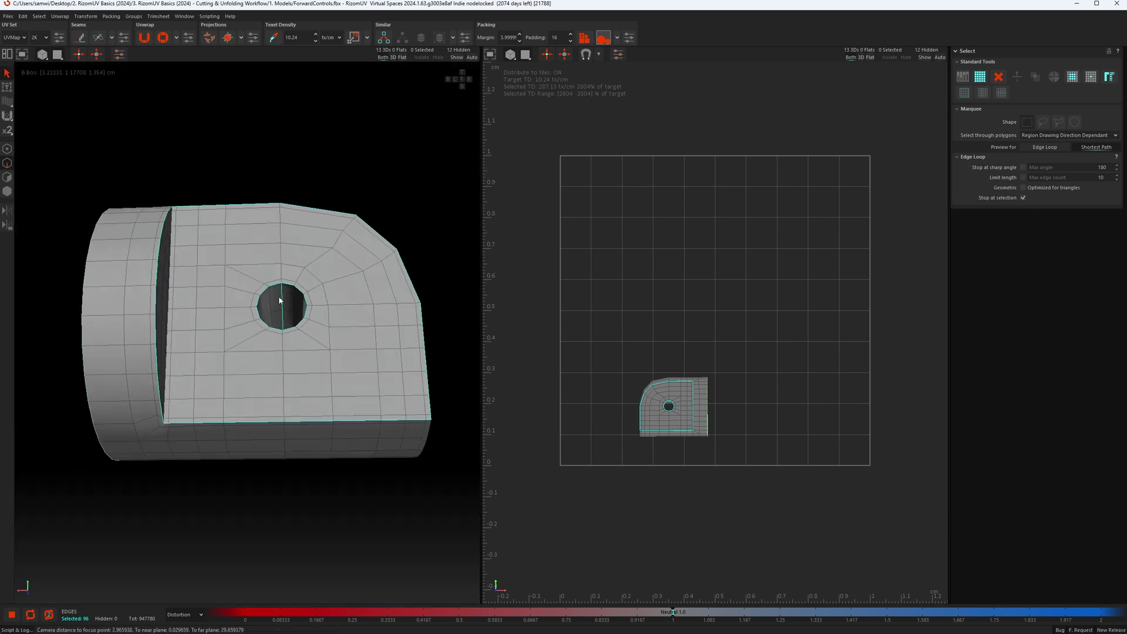
middle_click_drag(279, 300, 294, 342)
scroll(307, 382, "up", 7)
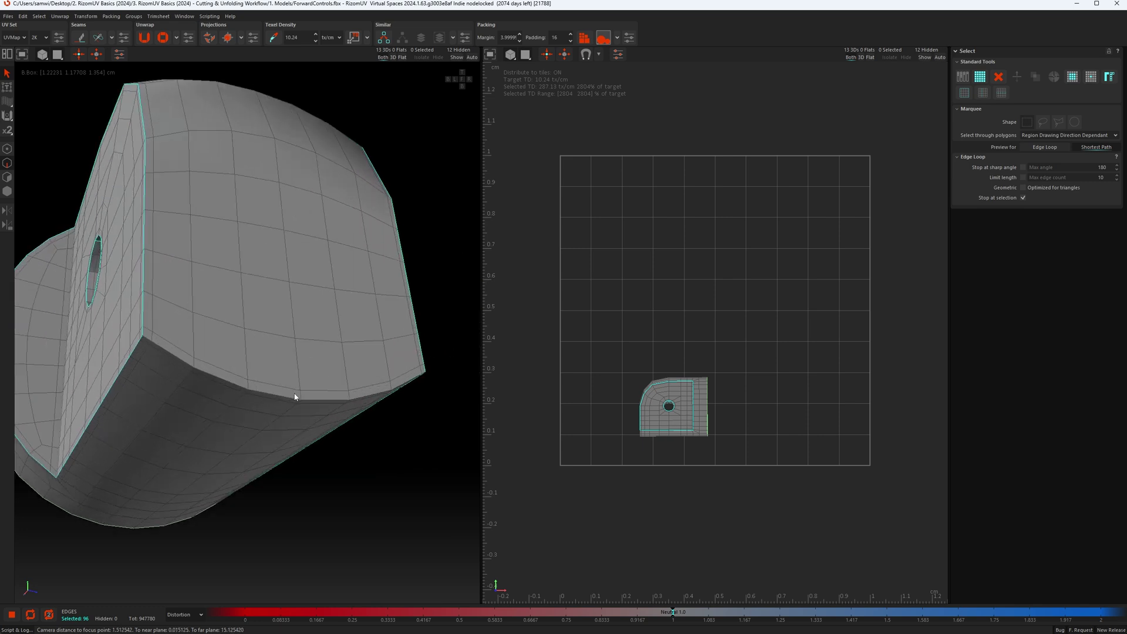
middle_click_drag(296, 397, 290, 453)
scroll(293, 402, "up", 4)
left_click(273, 392)
scroll(289, 453, "down", 2)
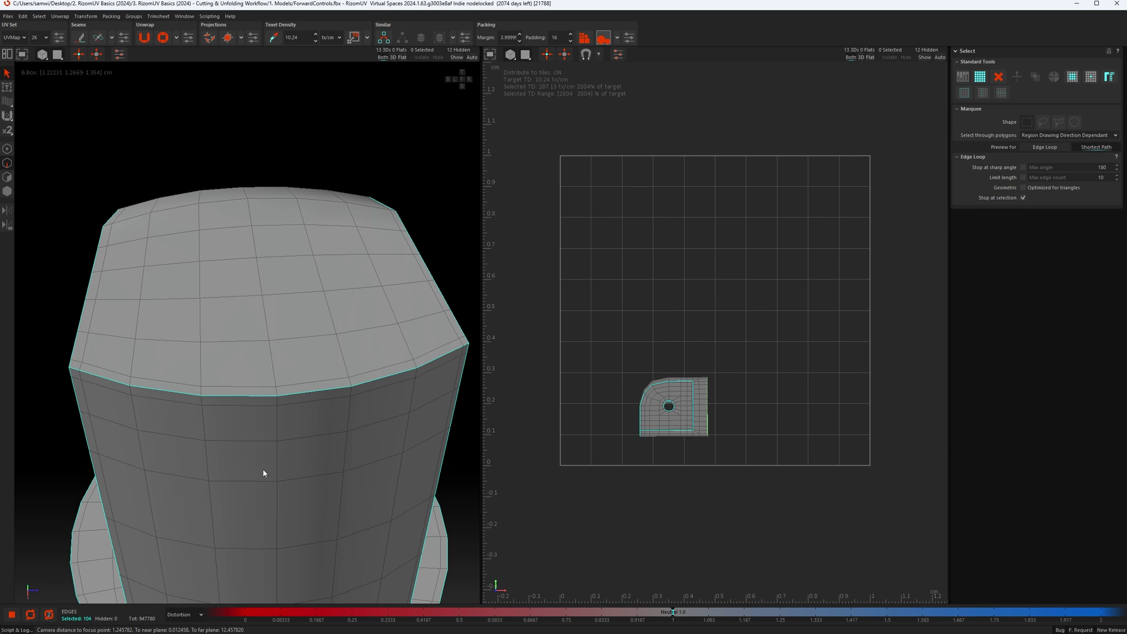
left_click(276, 464)
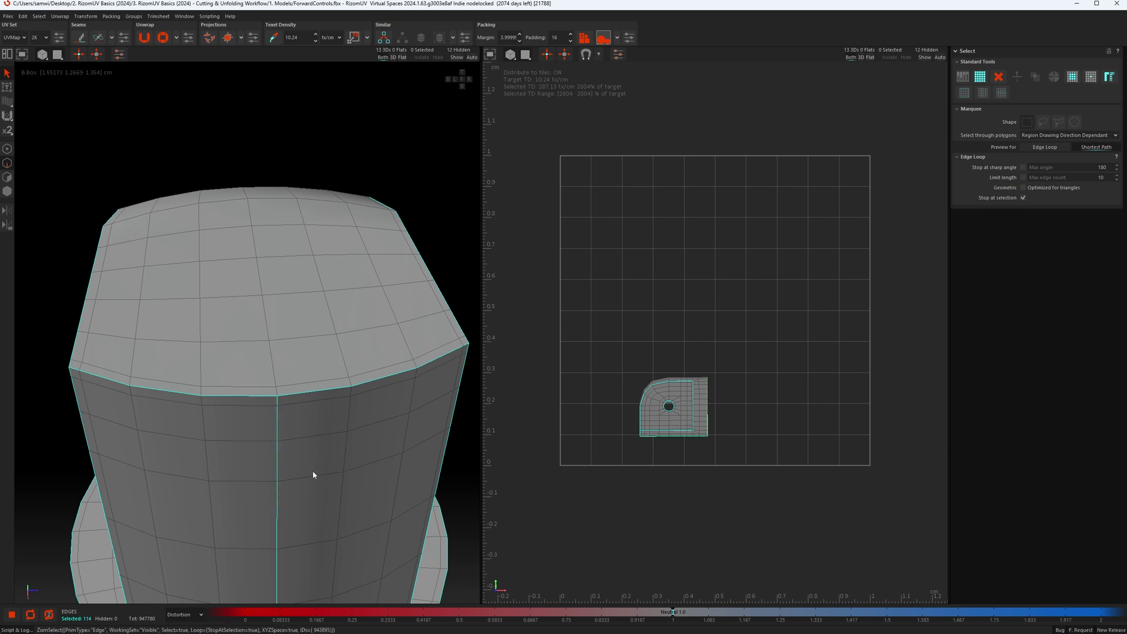
Cut the hinge piece along all selected edges to create its seams.
middle_click_drag(313, 475, 244, 490)
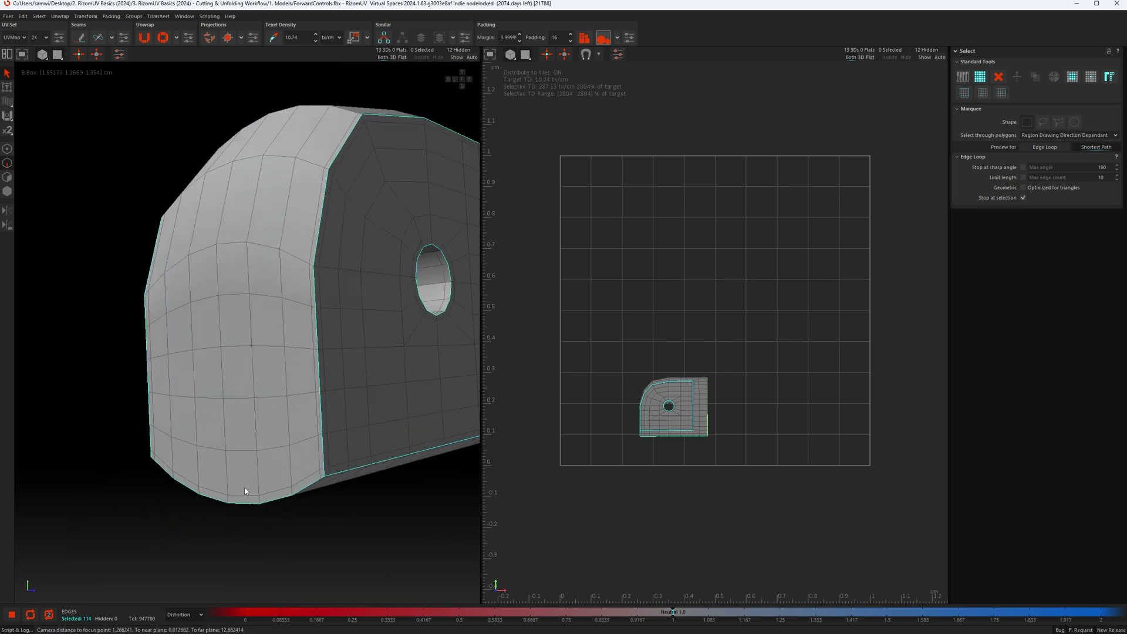
scroll(244, 491, "down", 3)
middle_click_drag(279, 423, 292, 391)
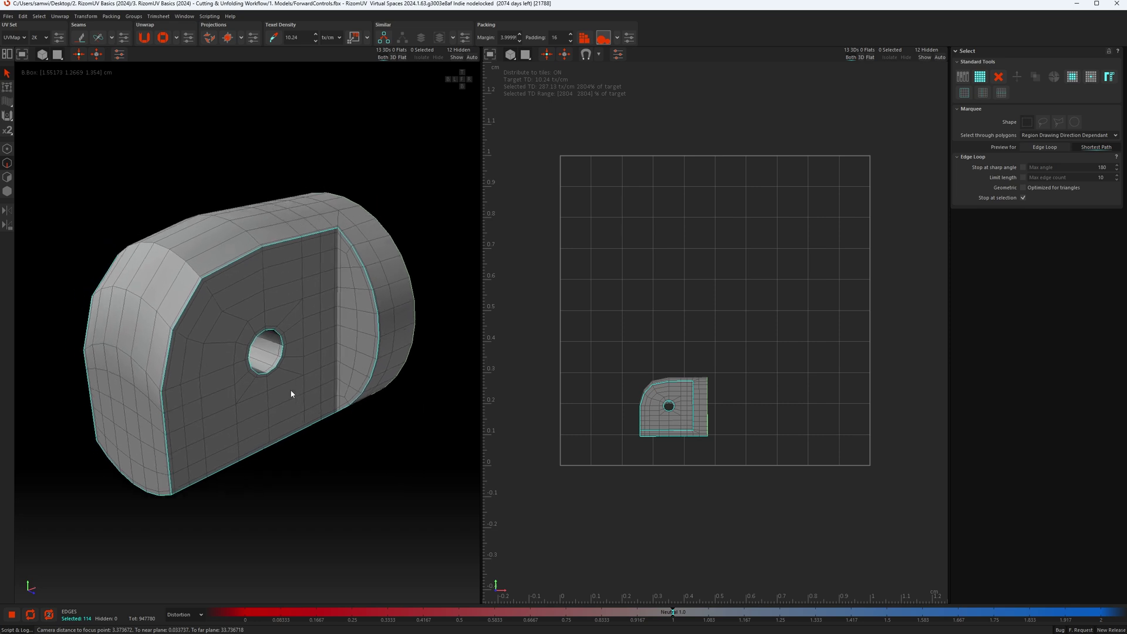
key("c")
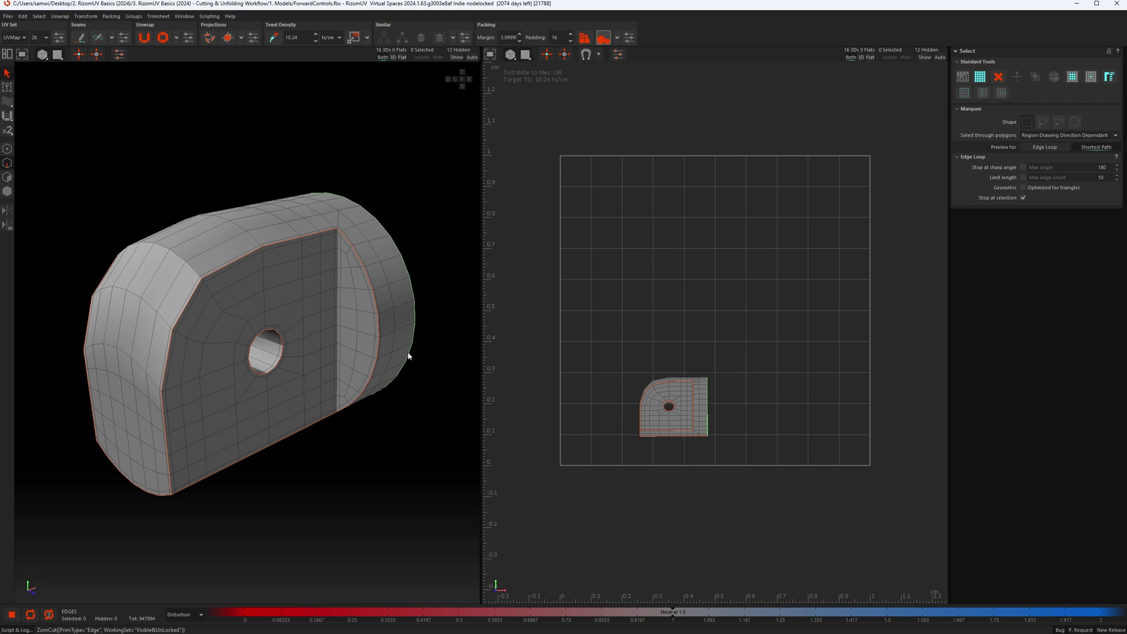
Set the initial packing orientation to Vertical and unfold the hinge piece's islands in island selection mode.
left_click(629, 38)
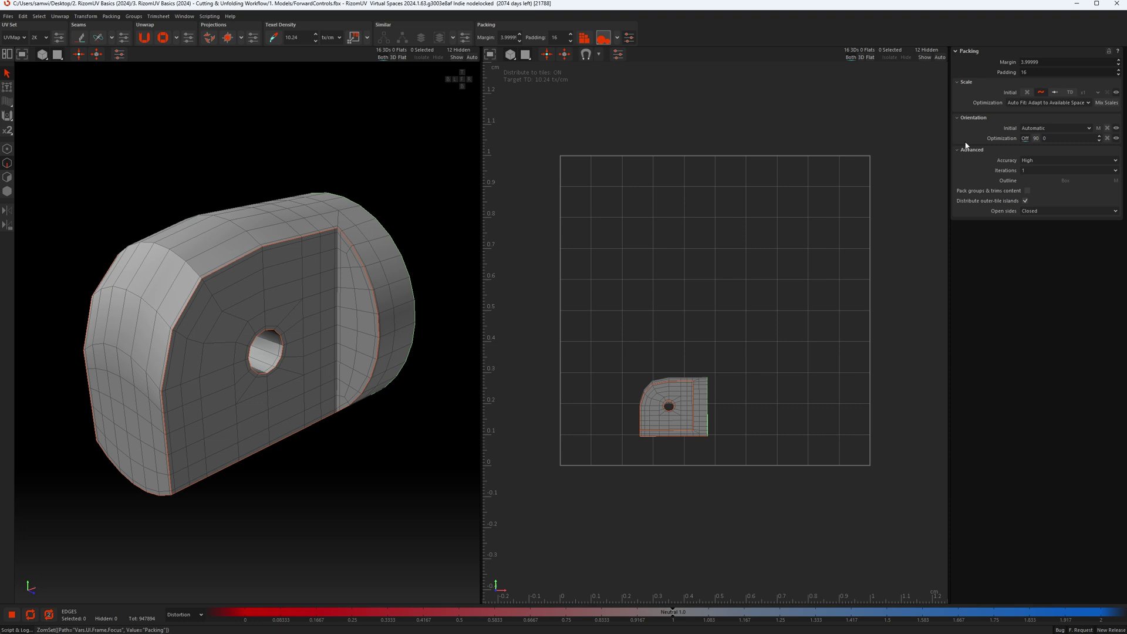
left_click(1036, 129)
left_click(1029, 162)
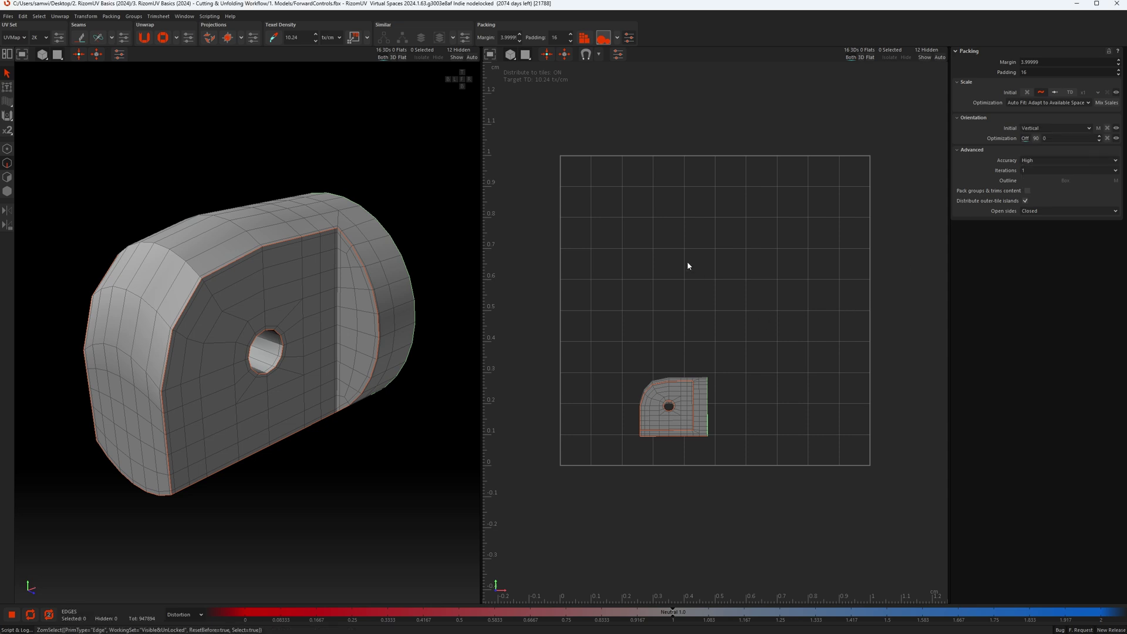
key("F4")
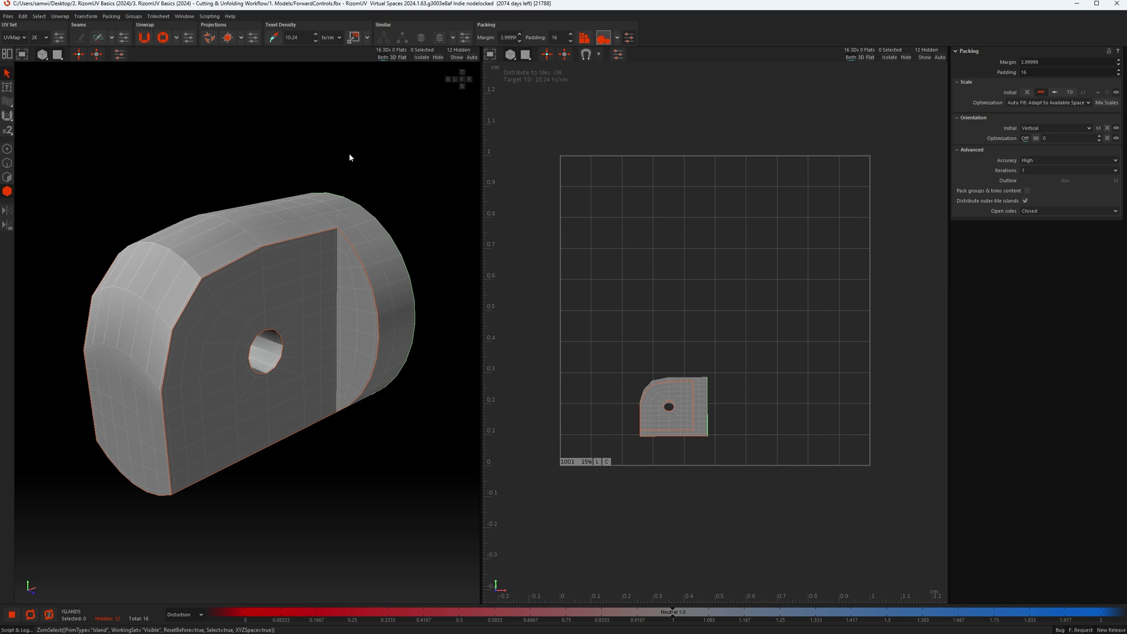
key("u")
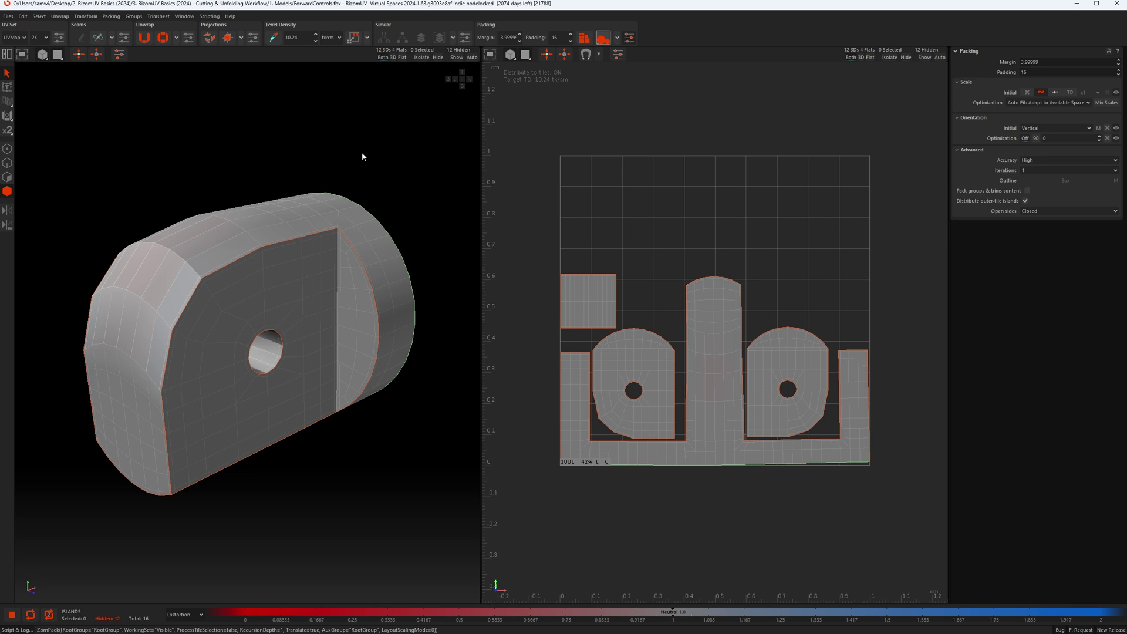
Unhide all parts of the model and limit the 3D view to islands that are not yet flattened.
key("y")
scroll(351, 172, "down", 5)
scroll(347, 244, "down", 5)
middle_click_drag(348, 169, 323, 281, "alt")
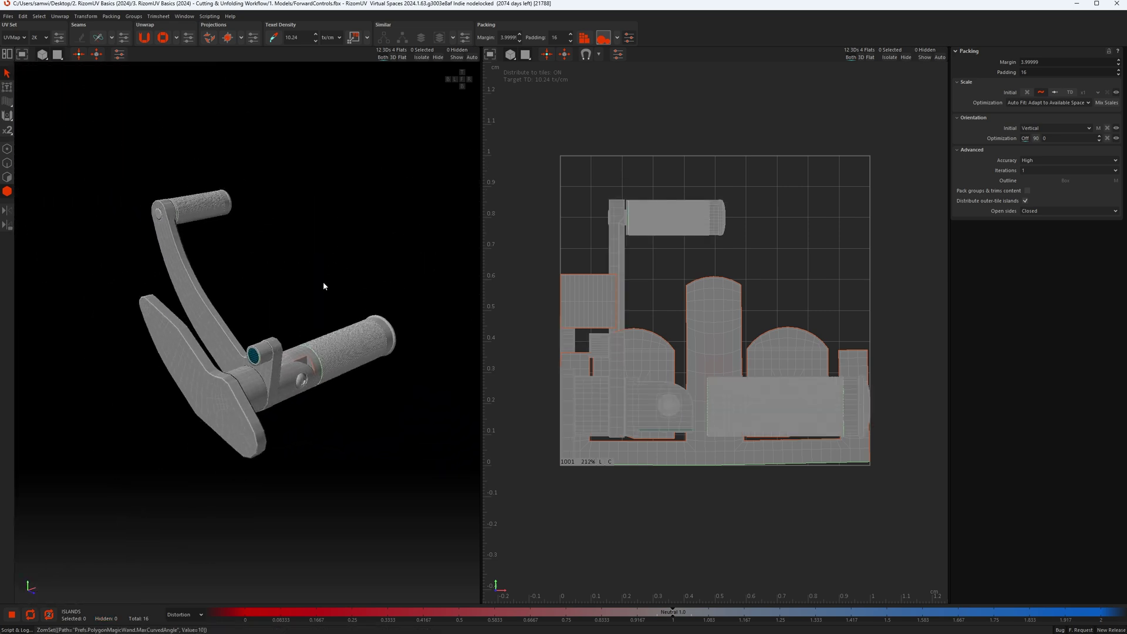
scroll(326, 285, "up", 2)
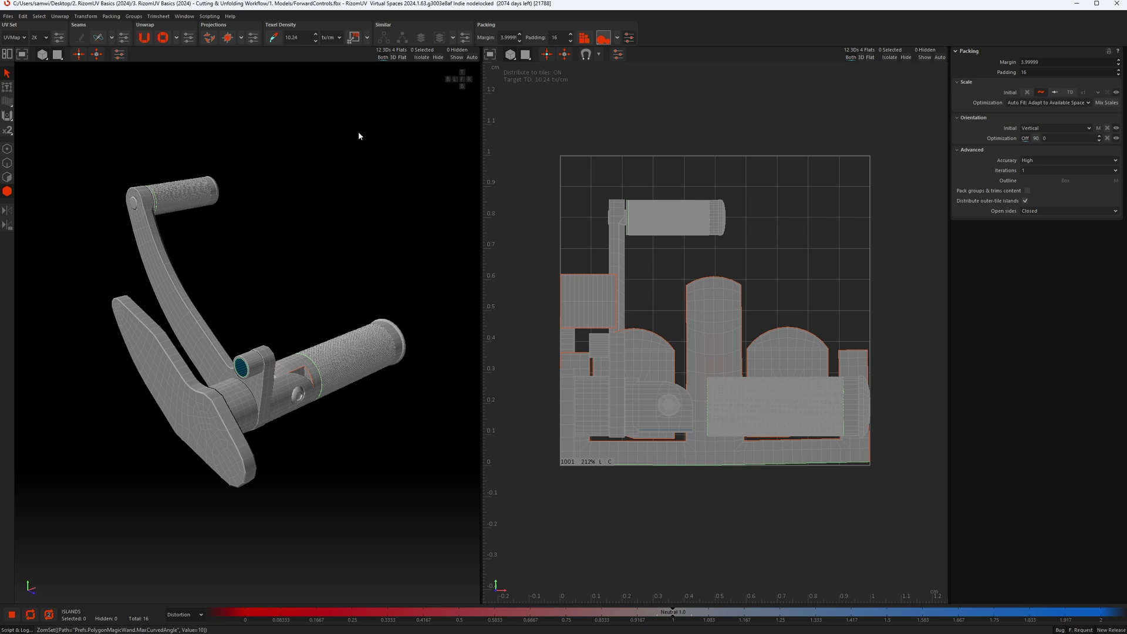
left_click(393, 58)
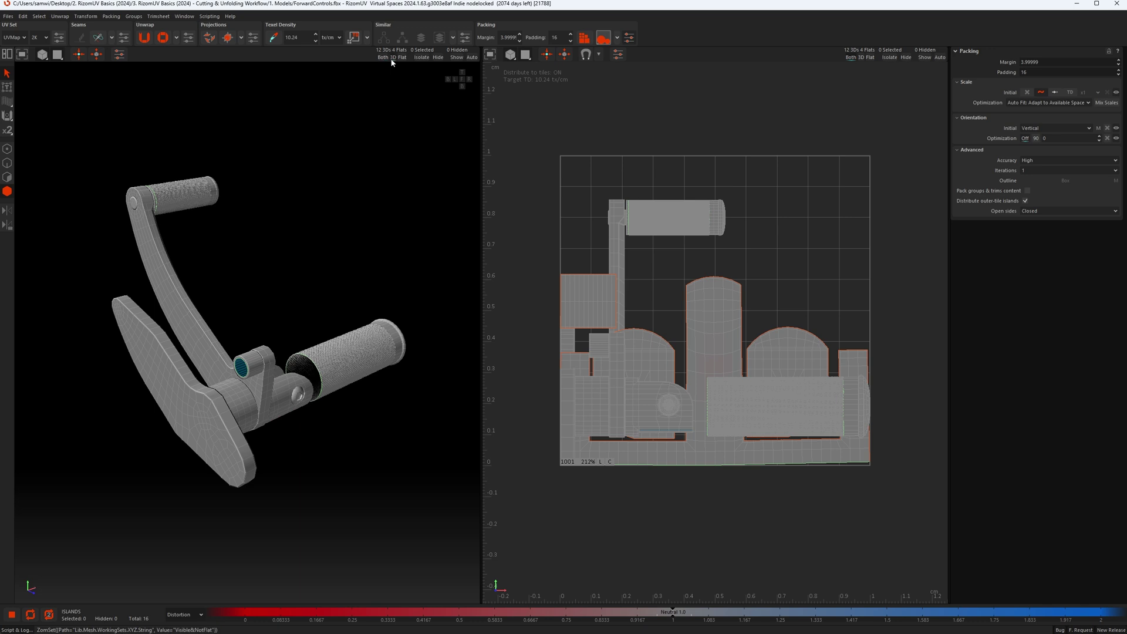
scroll(368, 346, "up", 10)
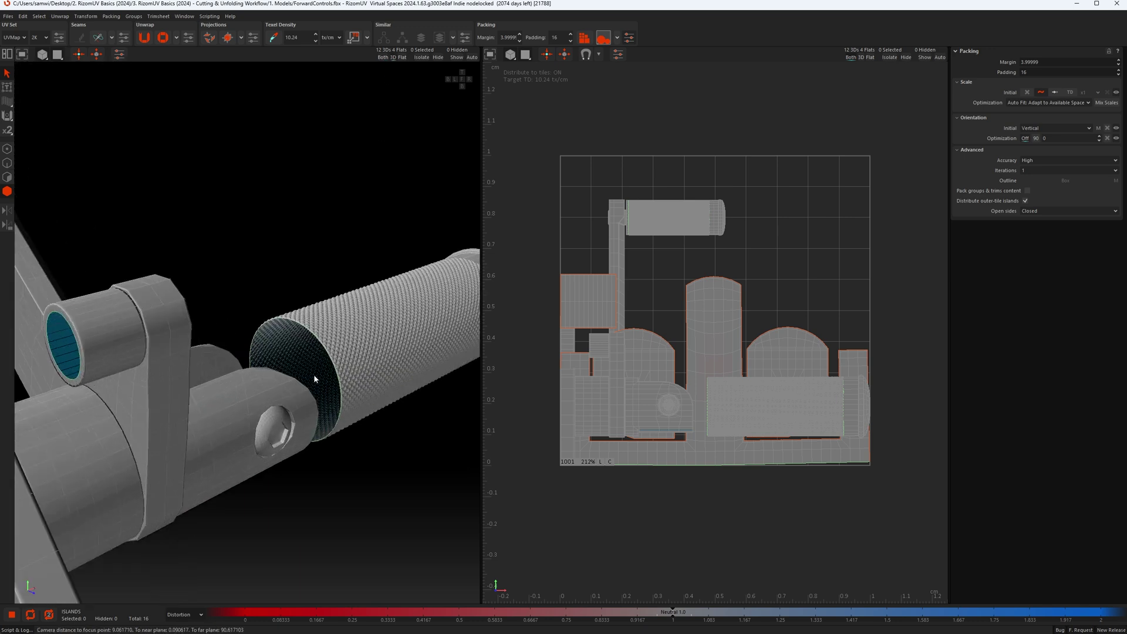
Limit the UV view to islands that are already flattened.
scroll(278, 413, "up", 3)
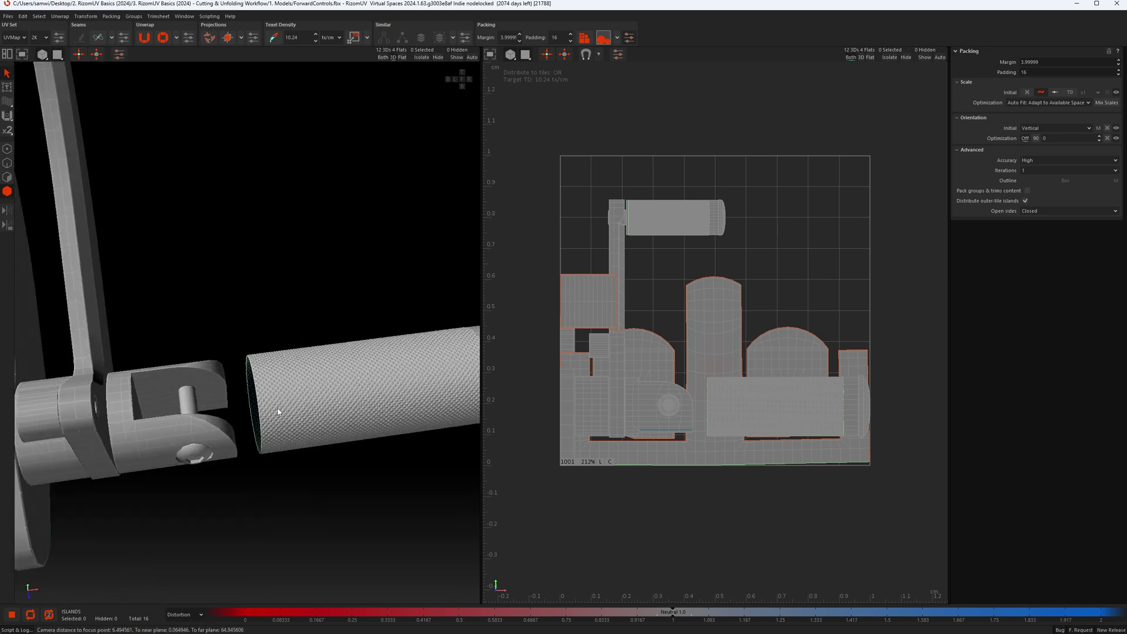
middle_click_drag(278, 413, 320, 369)
scroll(323, 373, "down", 4)
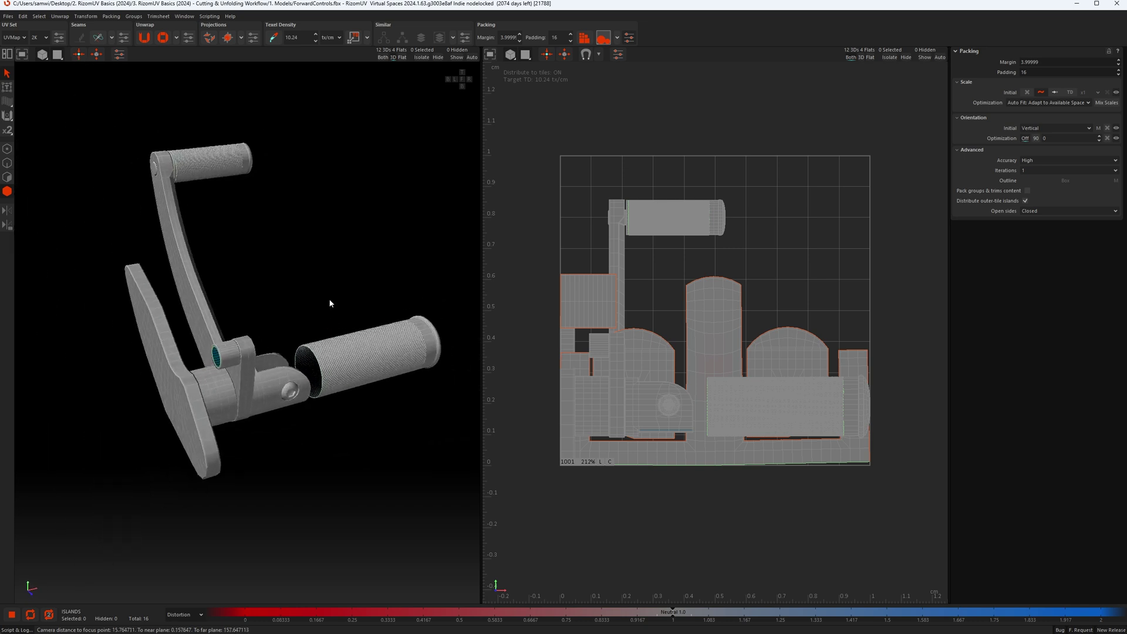
middle_click_drag(329, 301, 319, 315)
scroll(293, 335, "up", 2)
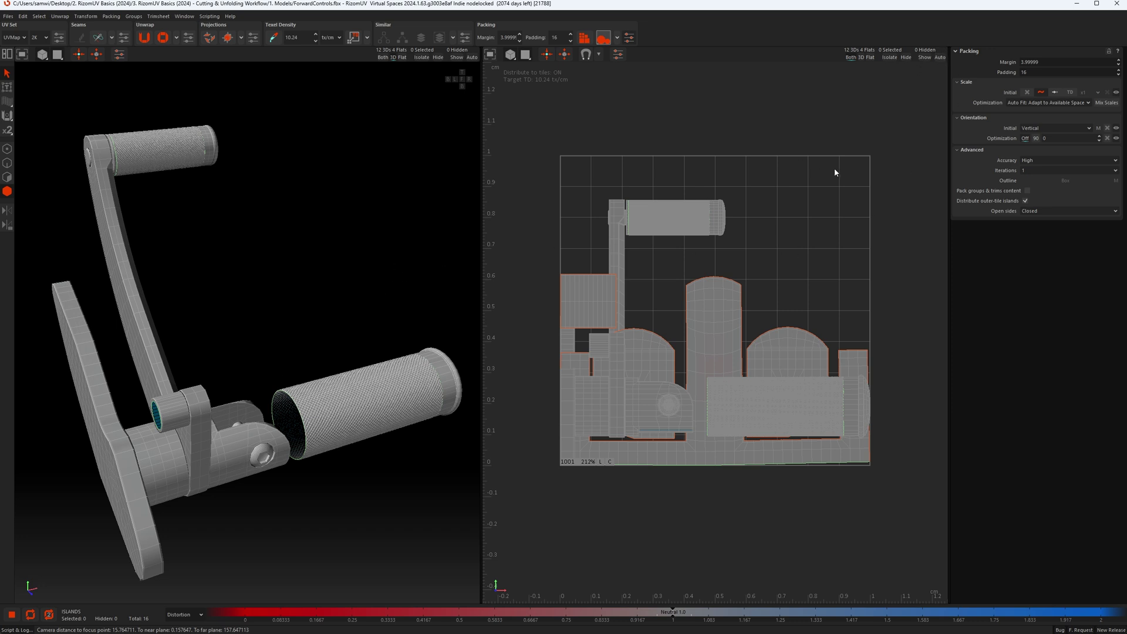
scroll(816, 147, "up", 1)
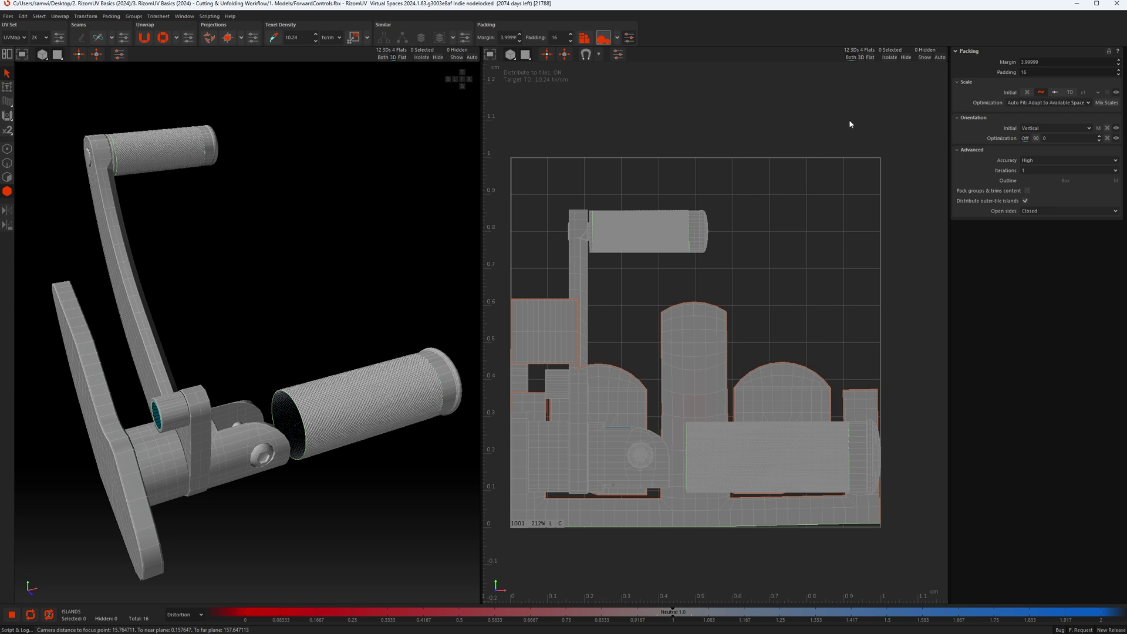
left_click(869, 58)
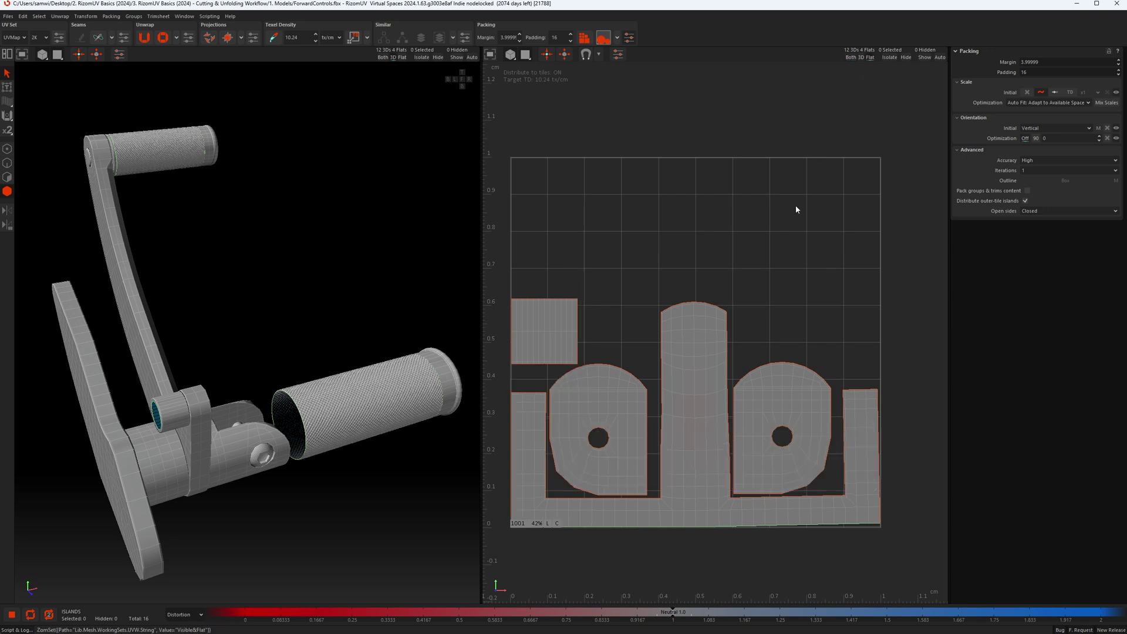
scroll(782, 240, "down", 1)
middle_click_drag(780, 256, 785, 254)
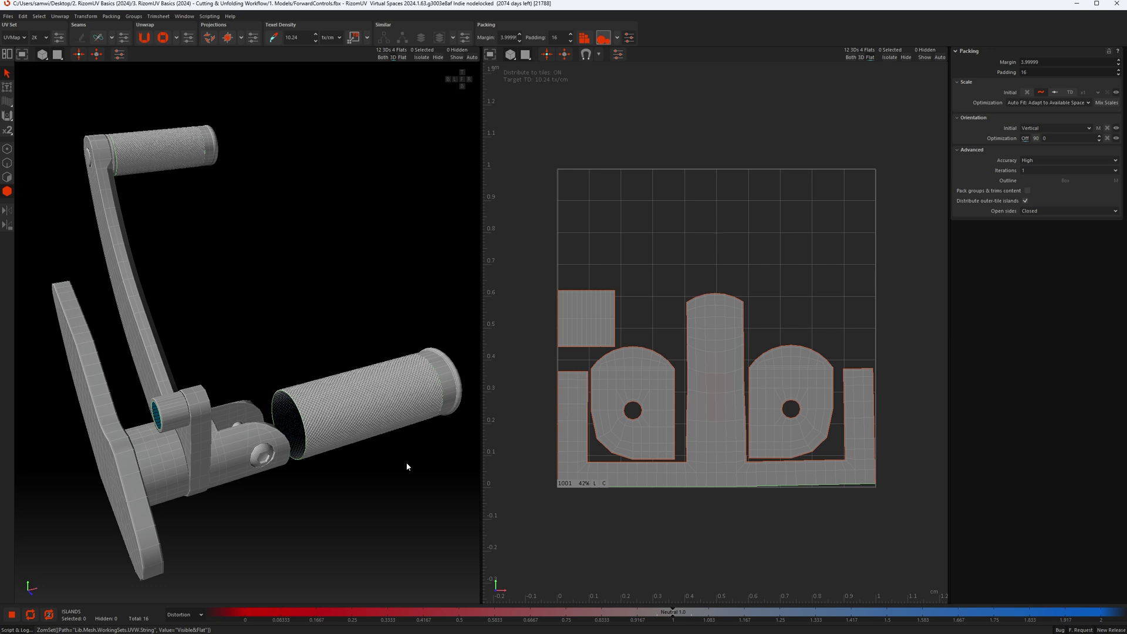
Isolate the cylindrical collar between the flat mounting plate and the lever arm.
scroll(151, 464, "up", 6)
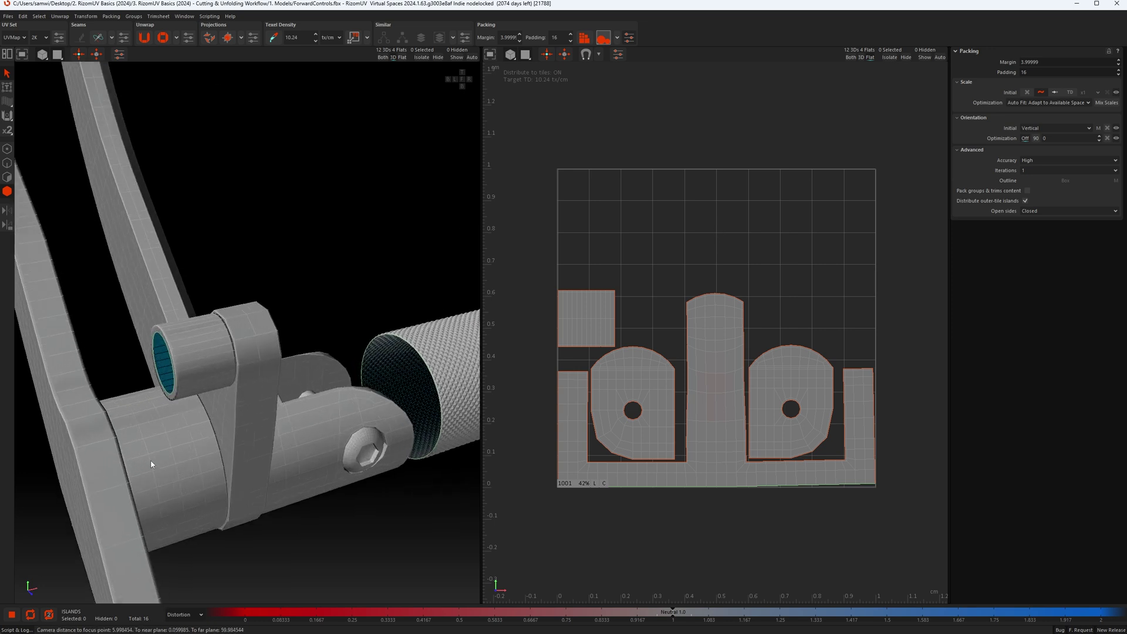
middle_click_drag(205, 415, 171, 468)
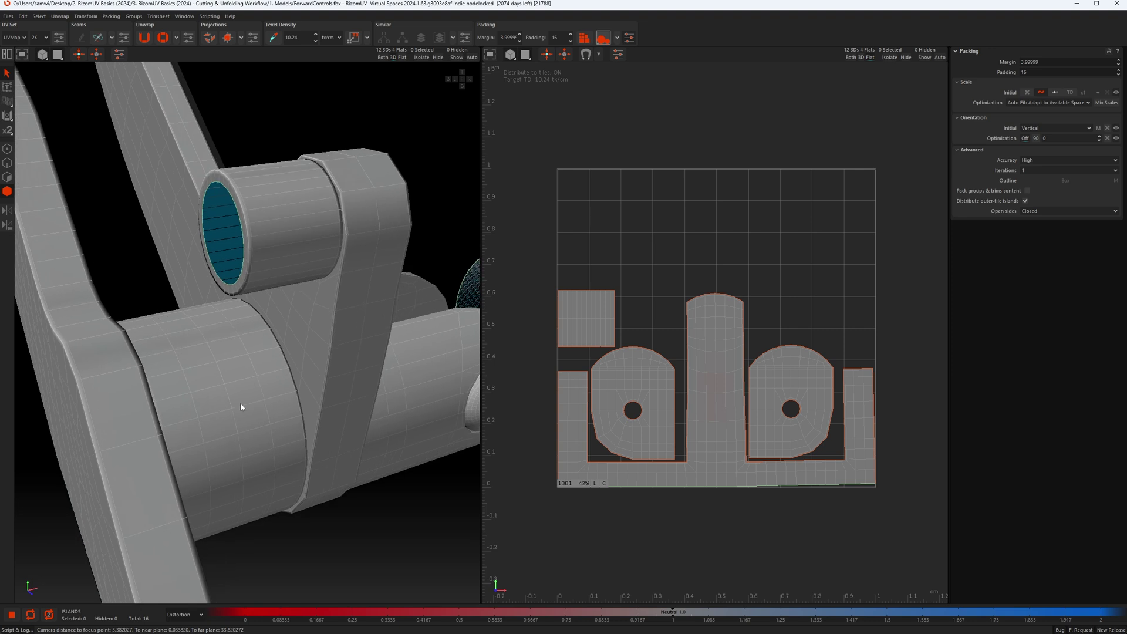
key("i")
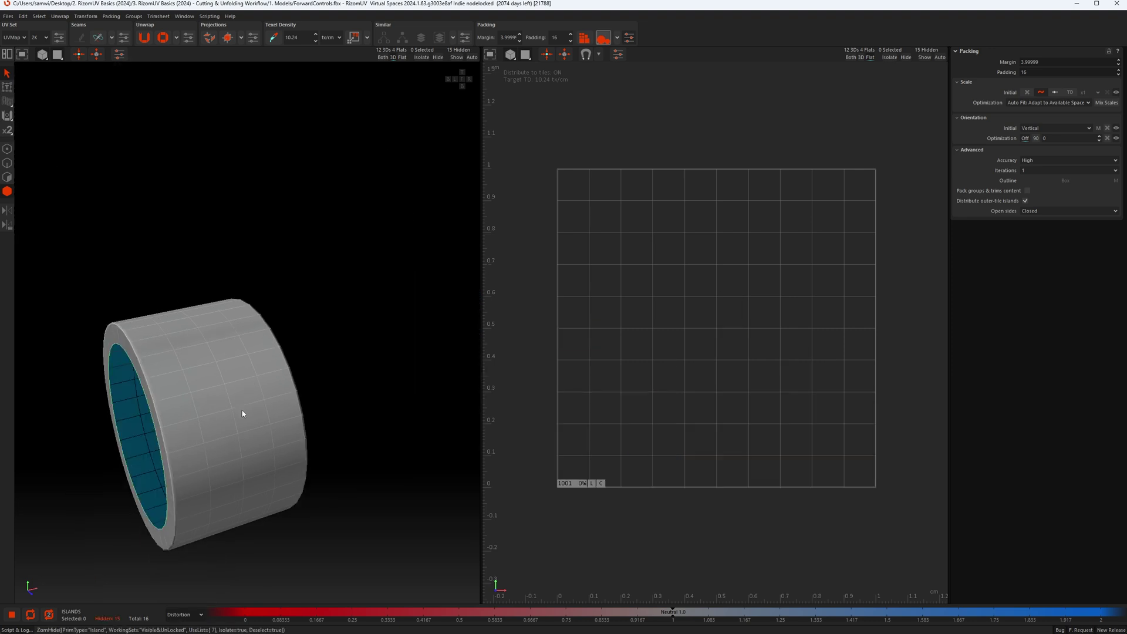
left_click_drag(241, 432, 241, 474, "alt")
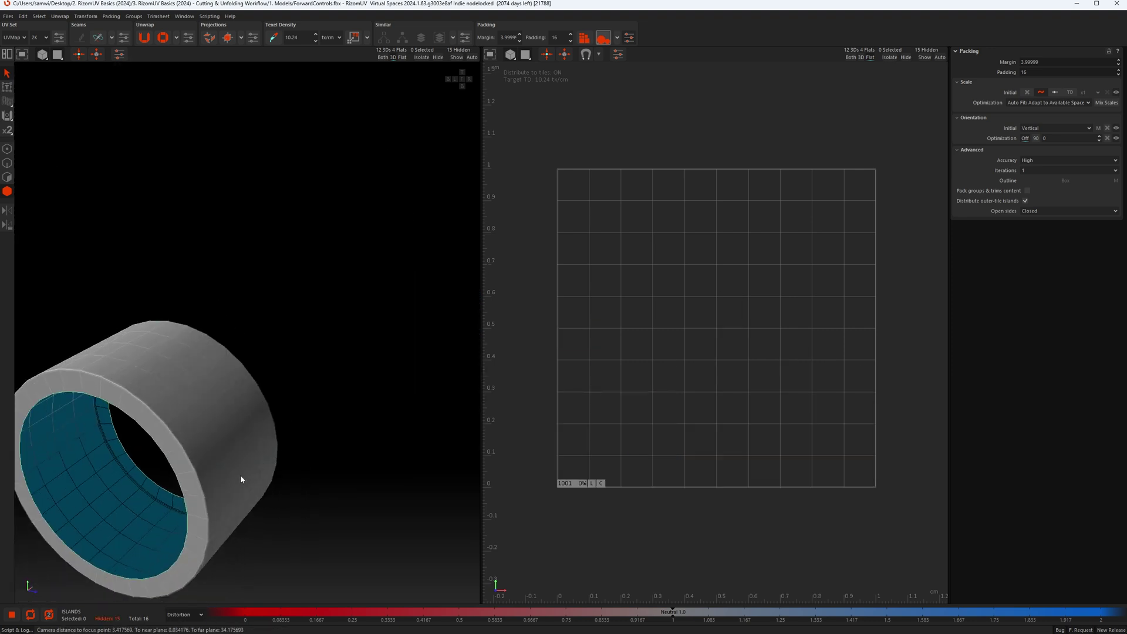
middle_click_drag(240, 474, 285, 411, "alt")
left_click_drag(285, 415, 315, 402, "alt")
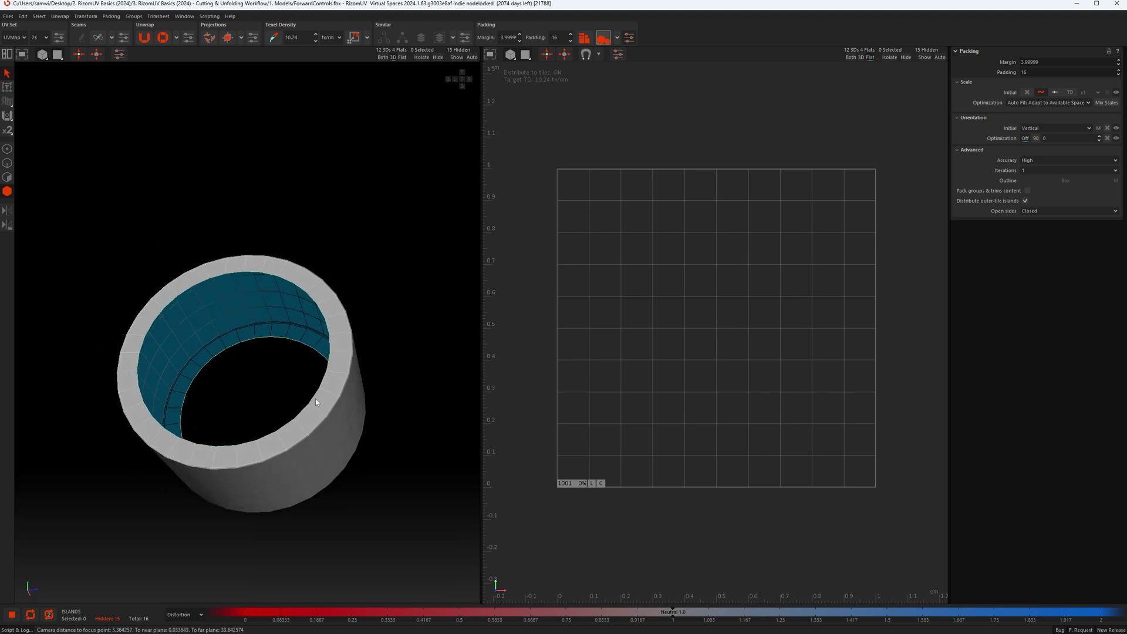
In edge selection mode, select one lengthwise edge line across the collar's outer wall and end faces and cut it as a seam.
left_click(8, 162)
mouse_move(297, 477)
left_mouse_down("alt")
mouse_move(315, 468)
mouse_move(300, 455)
left_mouse_up("alt")
right_click_drag(189, 480, 306, 502, "alt")
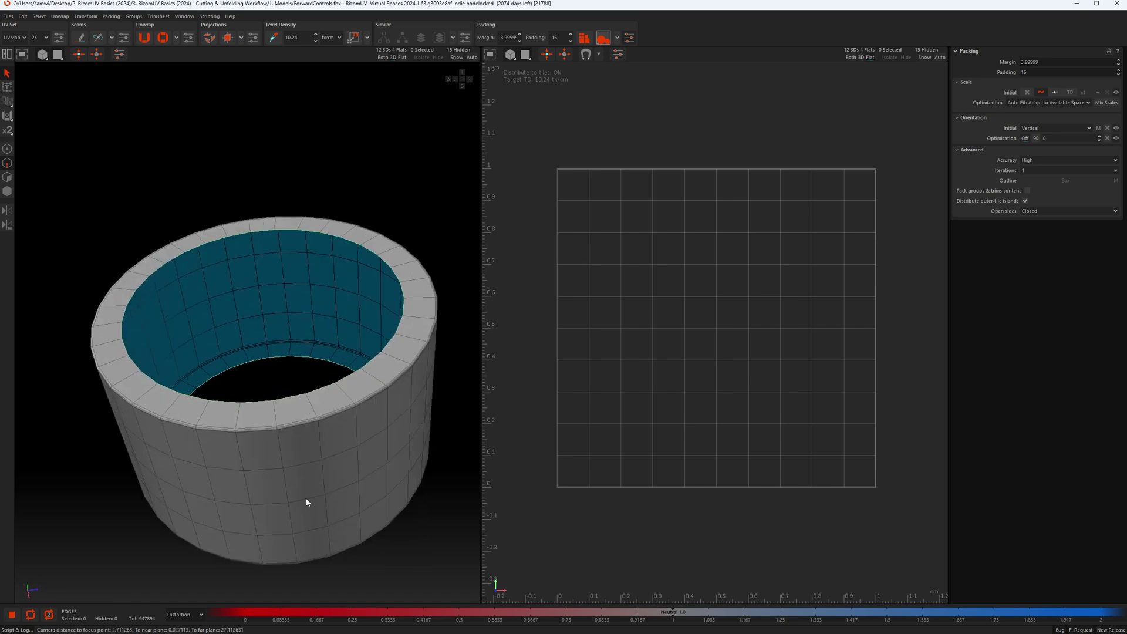
double_click(286, 494)
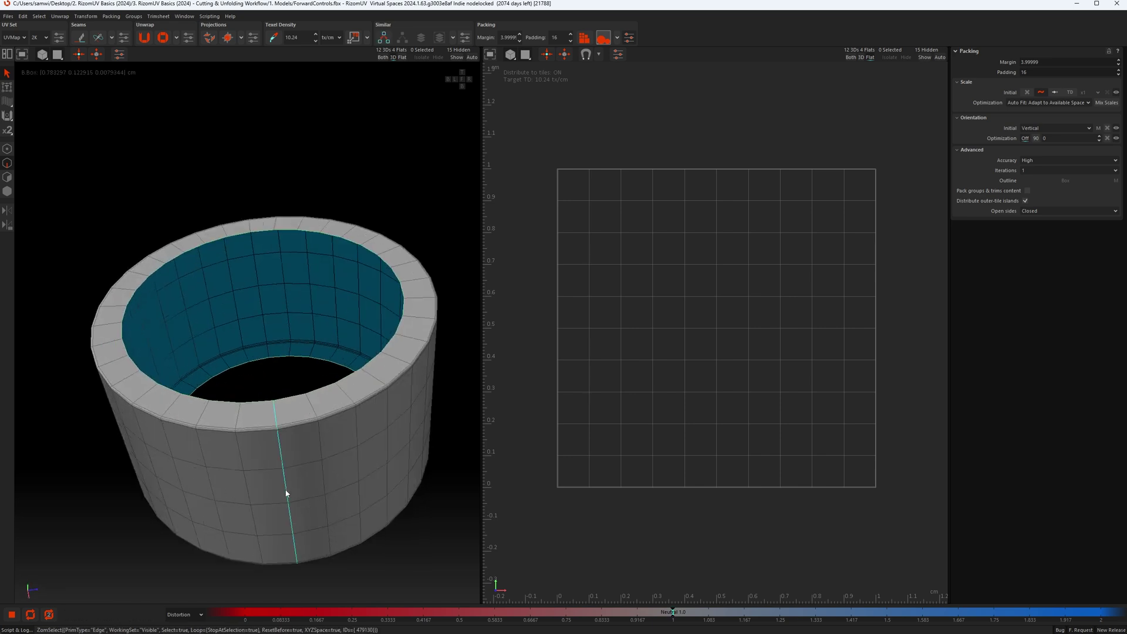
left_click_drag(350, 459, 333, 477, "alt")
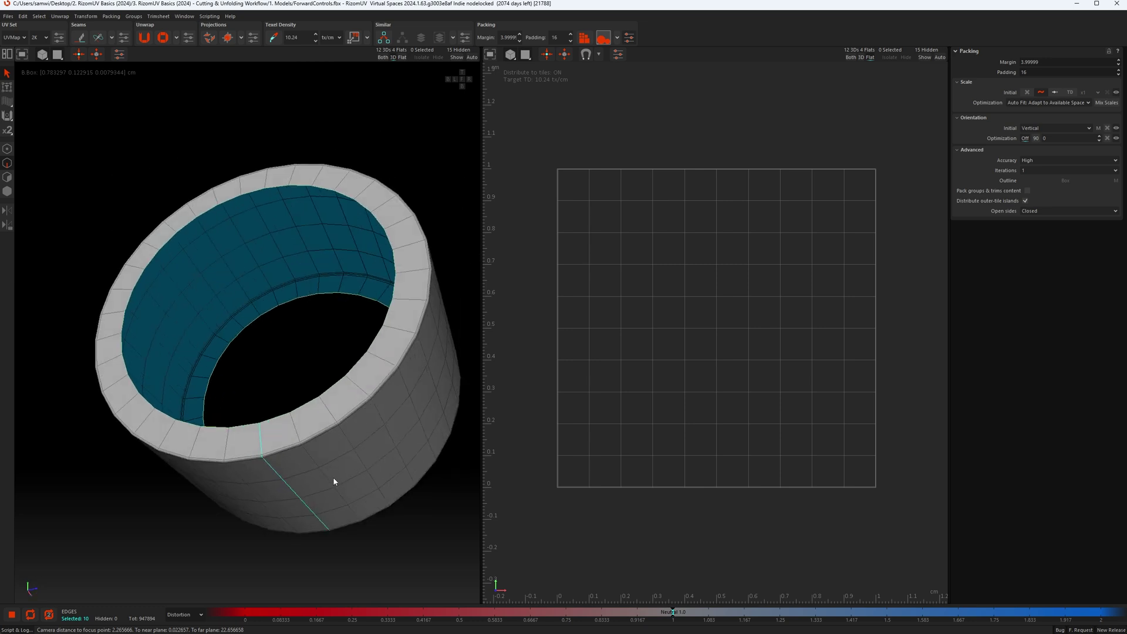
key("c")
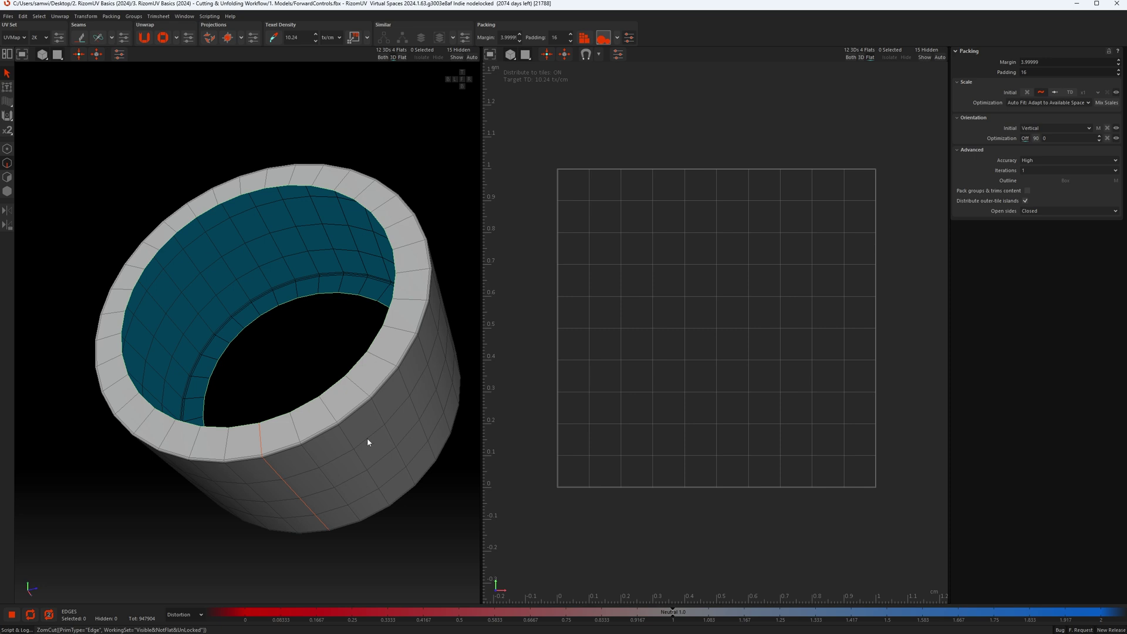
Unfold the collar and pack its island into the UV tile.
key("u")
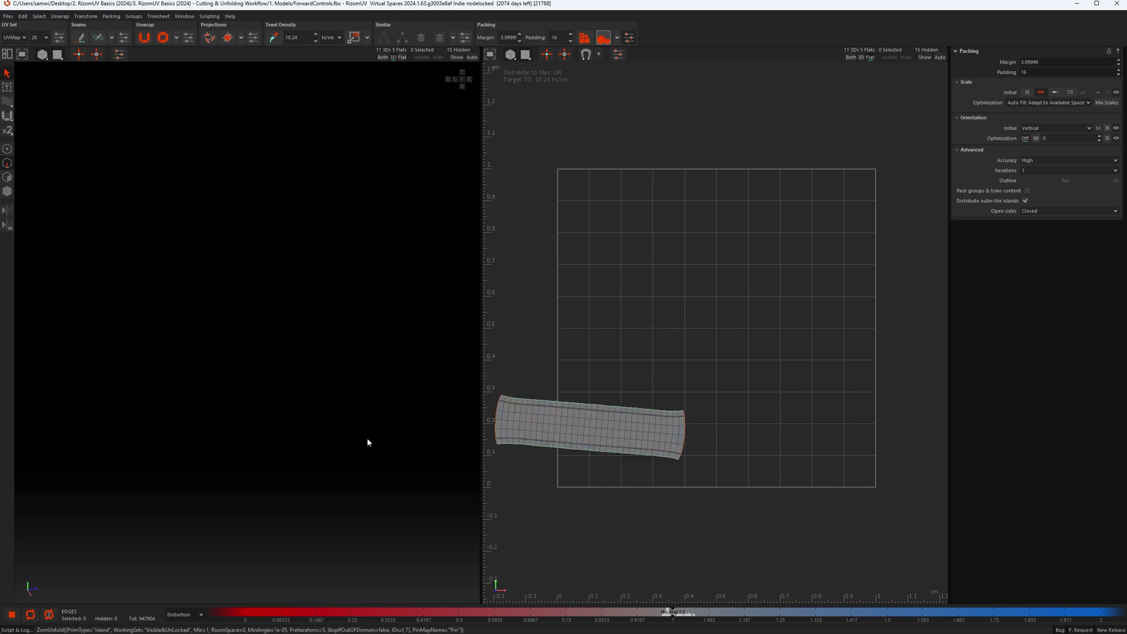
key("p")
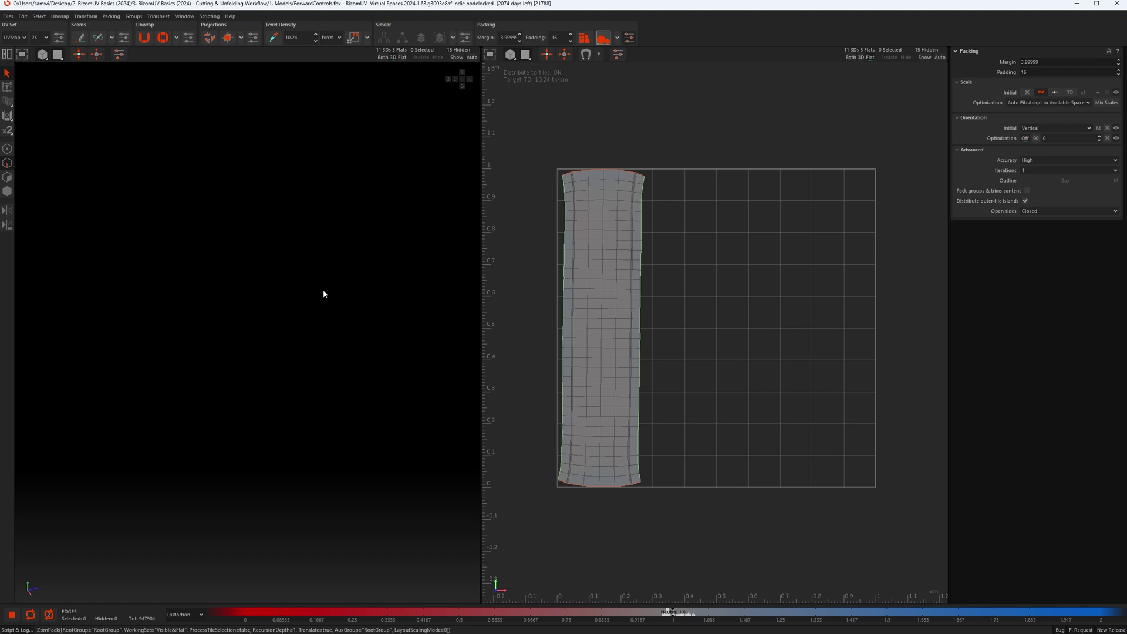
Unhide all parts of the model and isolate the flat mounting plate.
key("y")
scroll(323, 290, "down", 8)
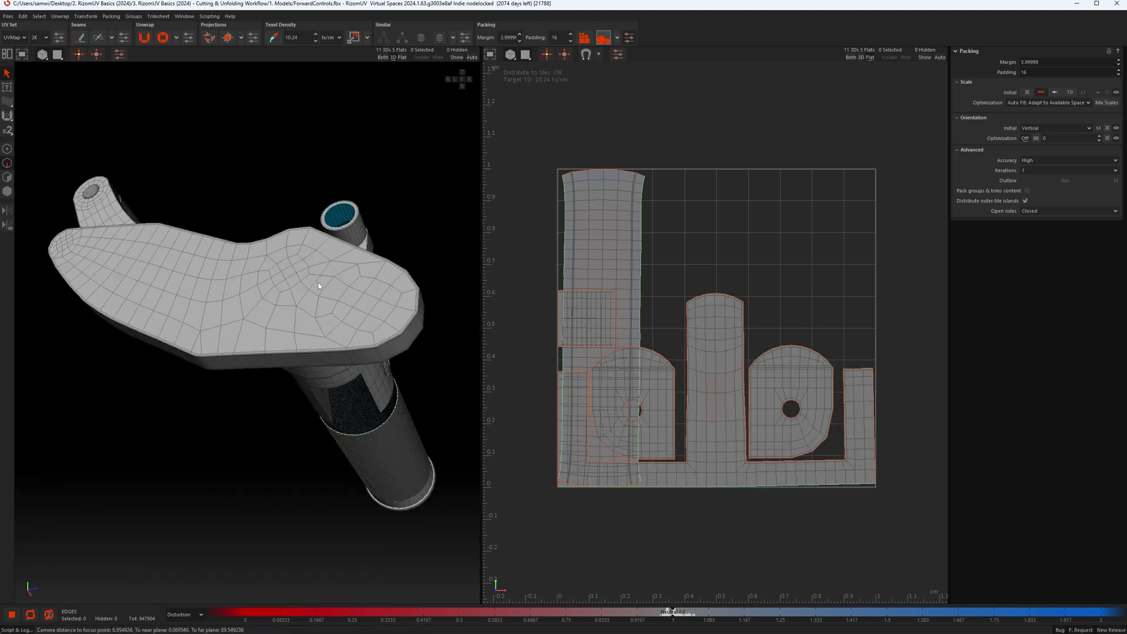
left_click_drag(322, 290, 300, 336, "alt")
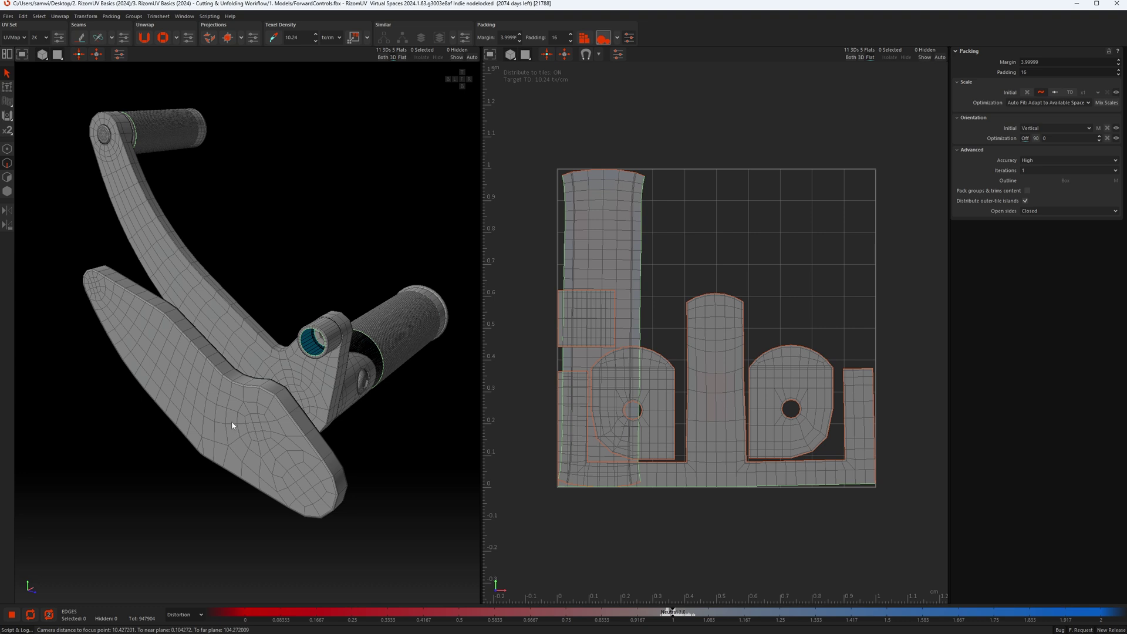
key("i")
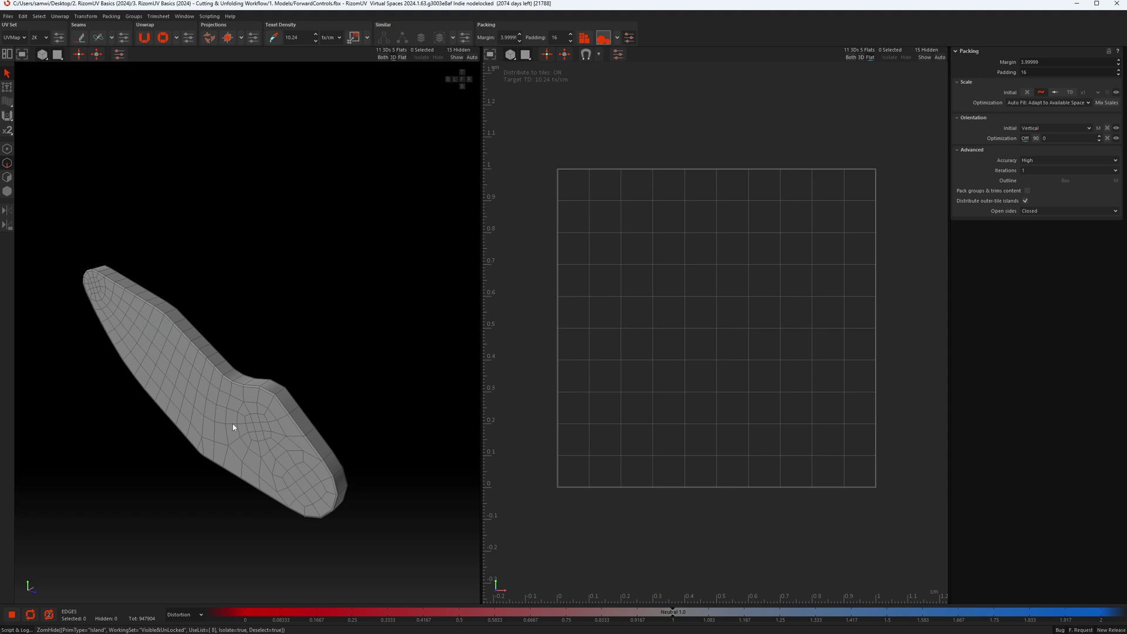
In polygon selection mode, set the Polygon Magic Wand to Curved and enable Use geo normals.
left_click(7, 178)
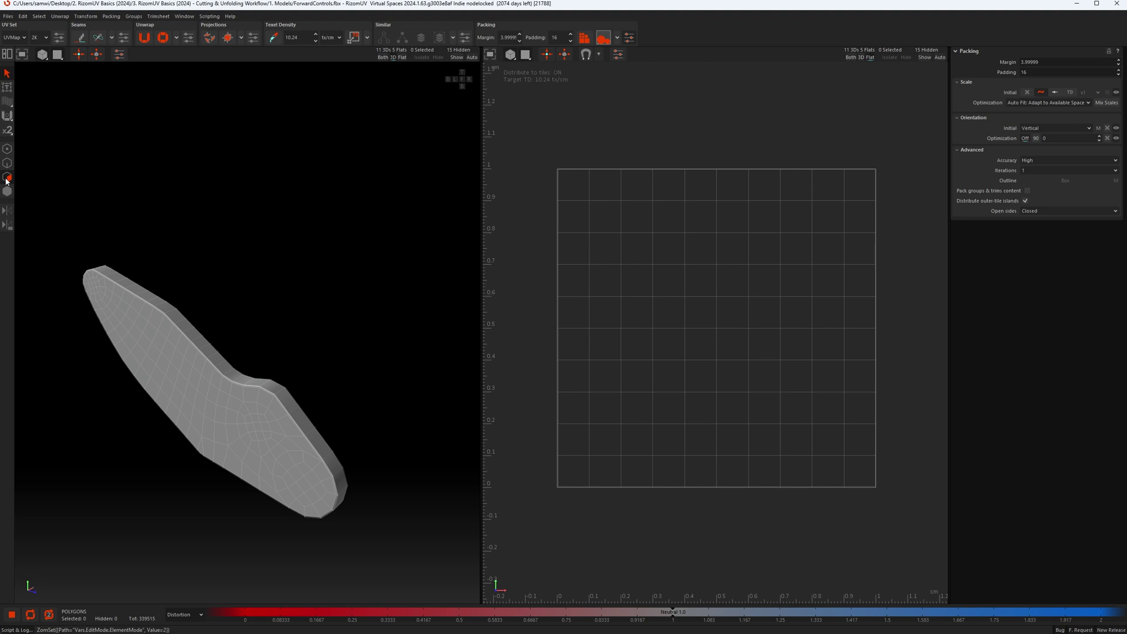
left_click(7, 74)
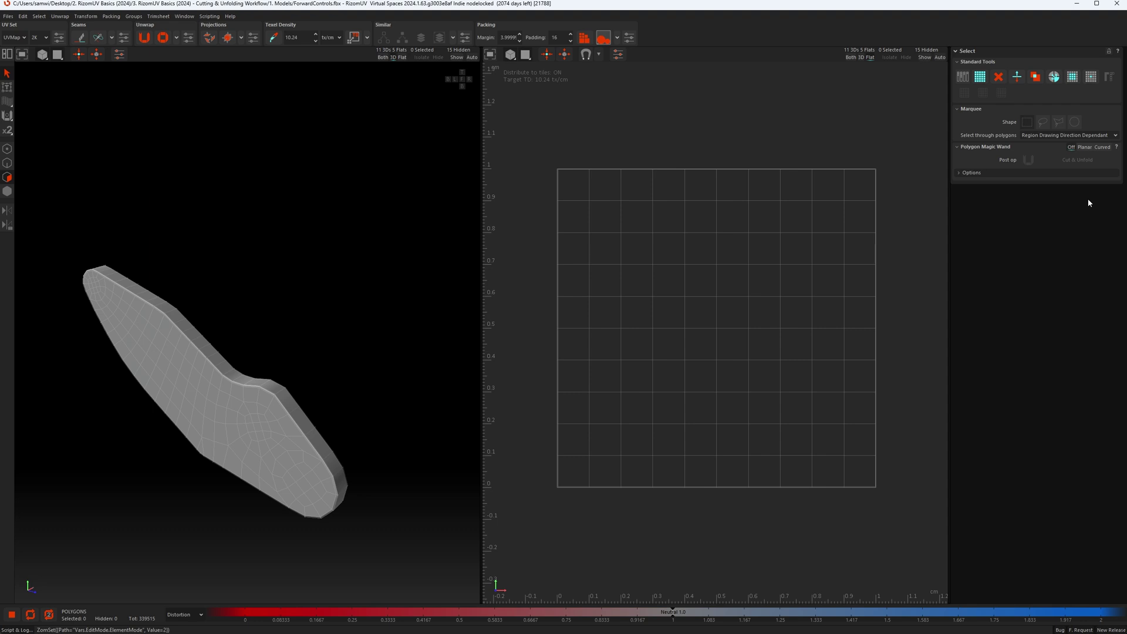
left_click(1102, 147)
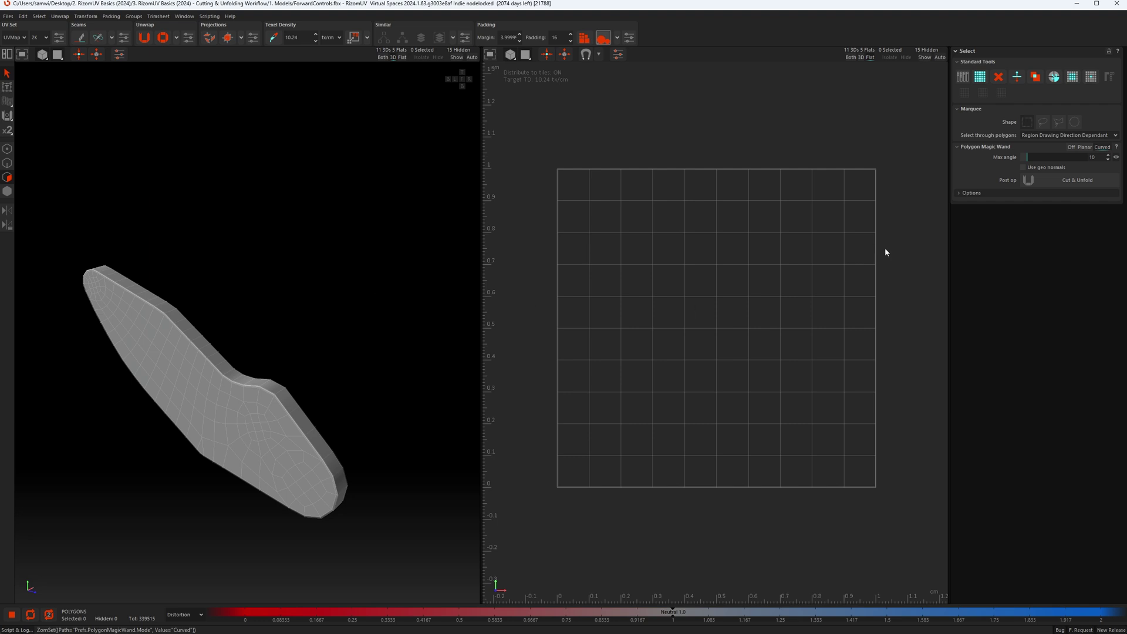
left_click(1024, 167)
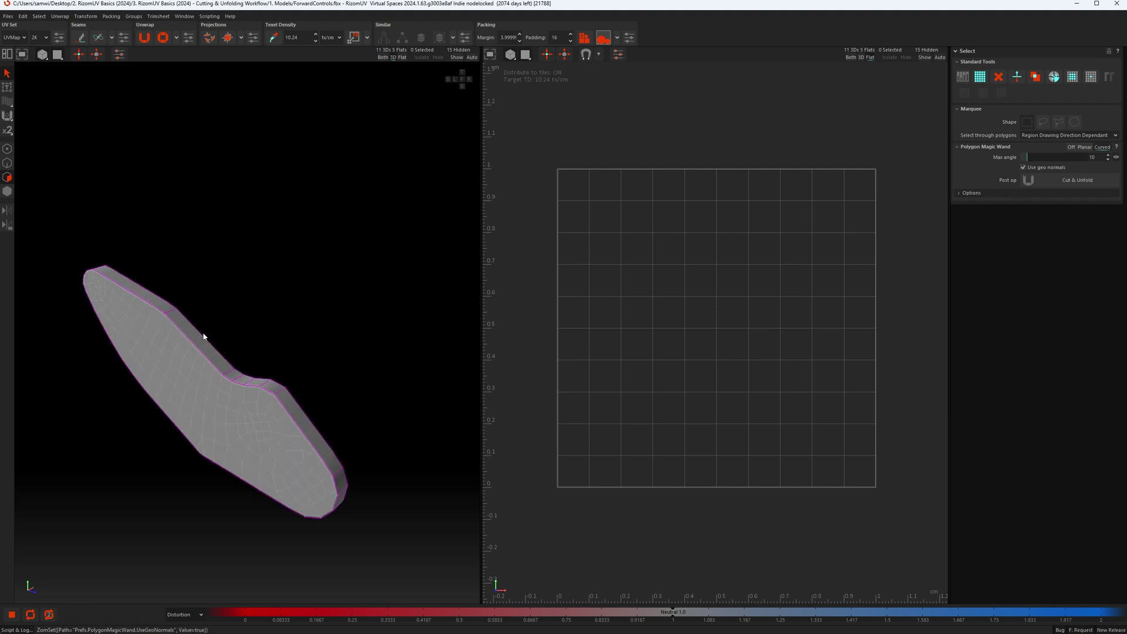
Select the mounting plate's two broad faces with the magic wand and cut them out along their borders.
left_click(247, 455)
left_click_drag(399, 368, 267, 374, "alt")
scroll(260, 421, "up", 2)
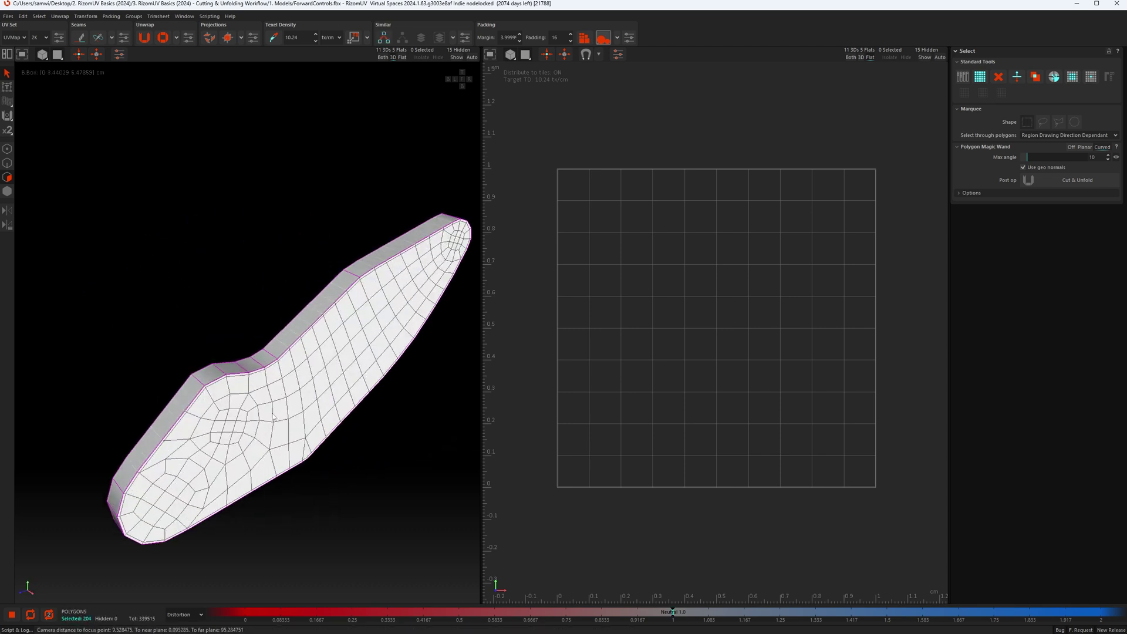
scroll(315, 423, "down", 2)
left_click(330, 440)
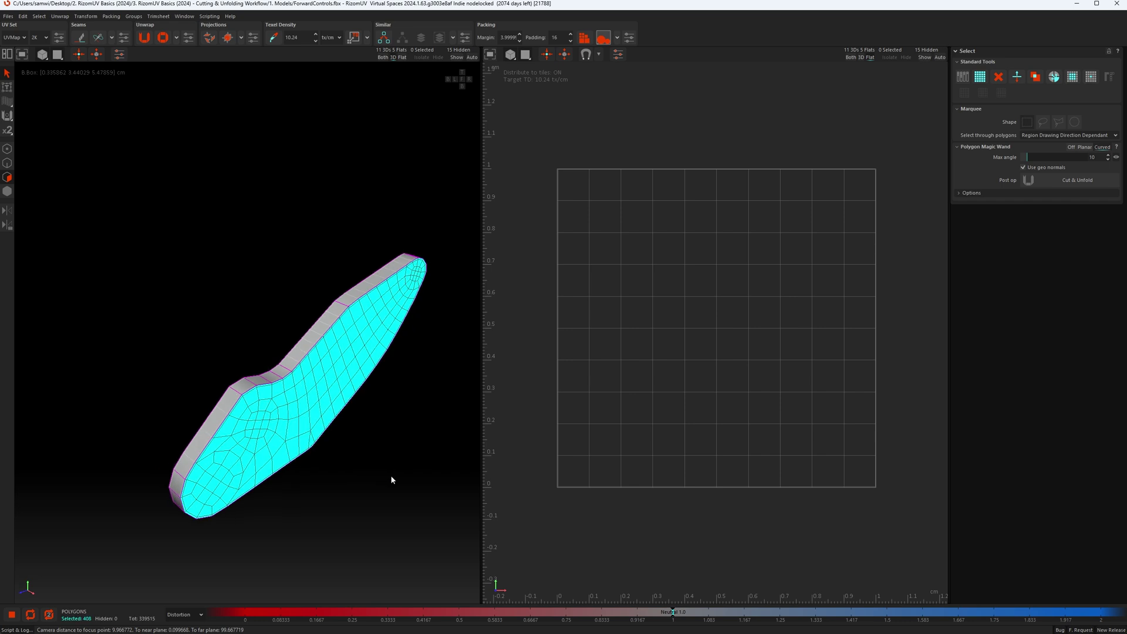
left_click(386, 463)
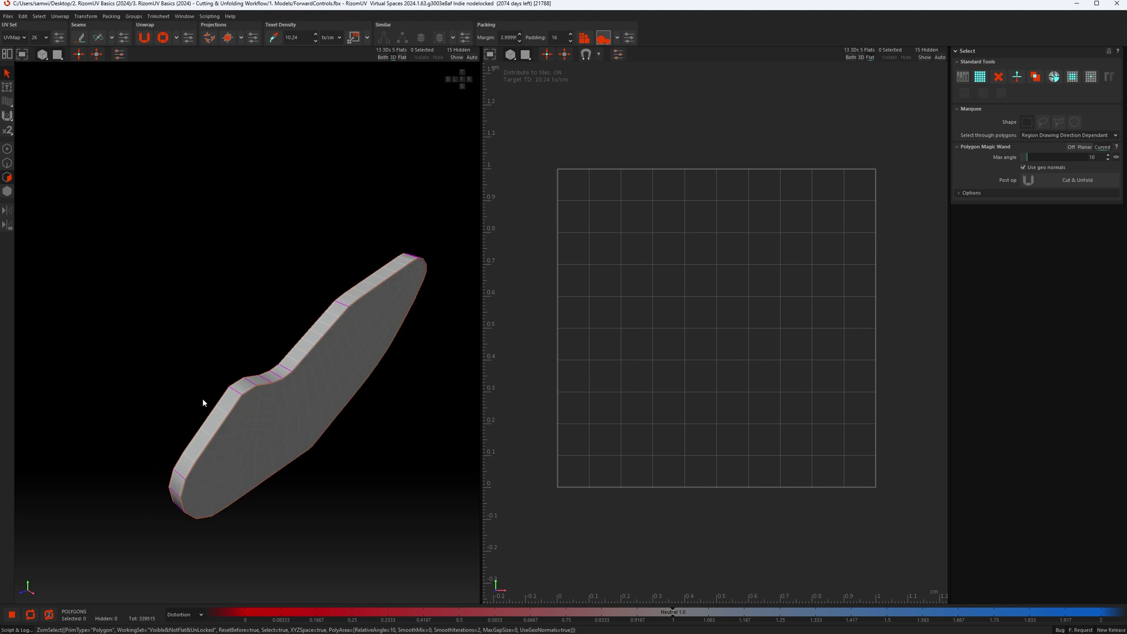
In edge selection mode, select the short edge line across the plate's side wall at its wide rounded end.
left_click(7, 163)
left_click_drag(209, 351, 322, 318, "alt")
scroll(415, 438, "up", 5)
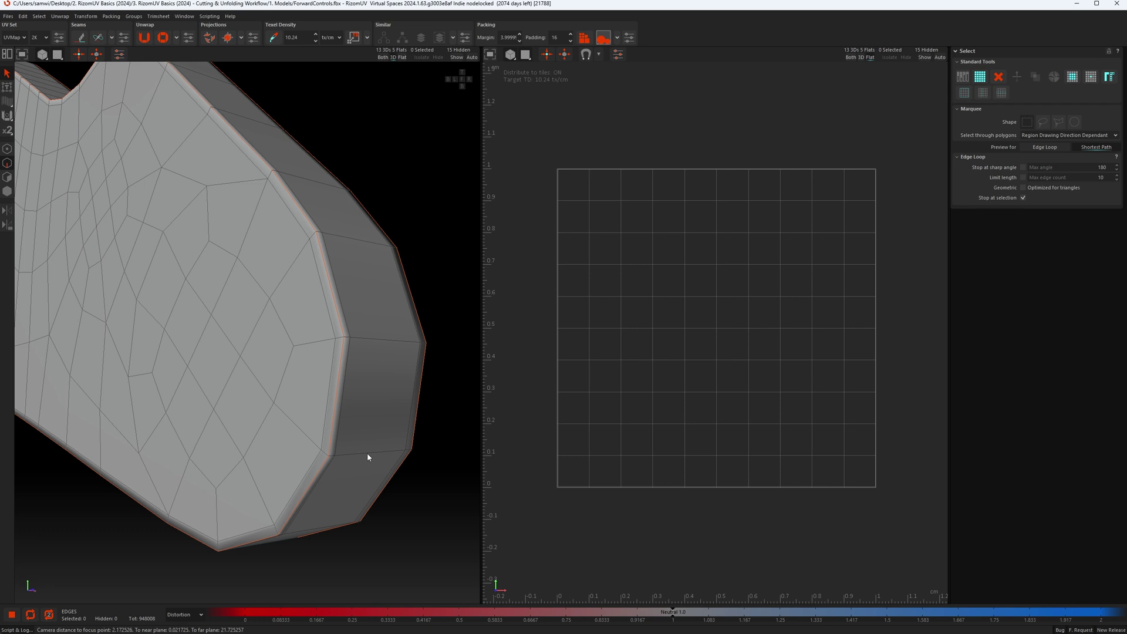
left_click(368, 455)
scroll(368, 448, "down", 8)
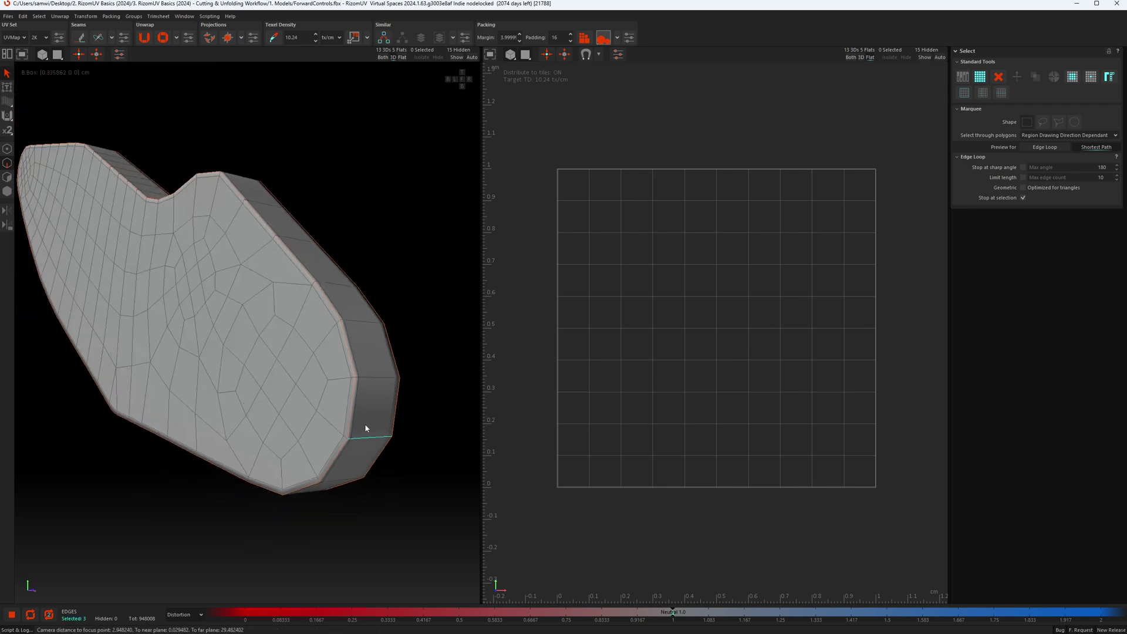
Add the short edge line across the side wall at the plate's narrow end to the selection and cut both lines.
left_click_drag(269, 378, 417, 422, "alt")
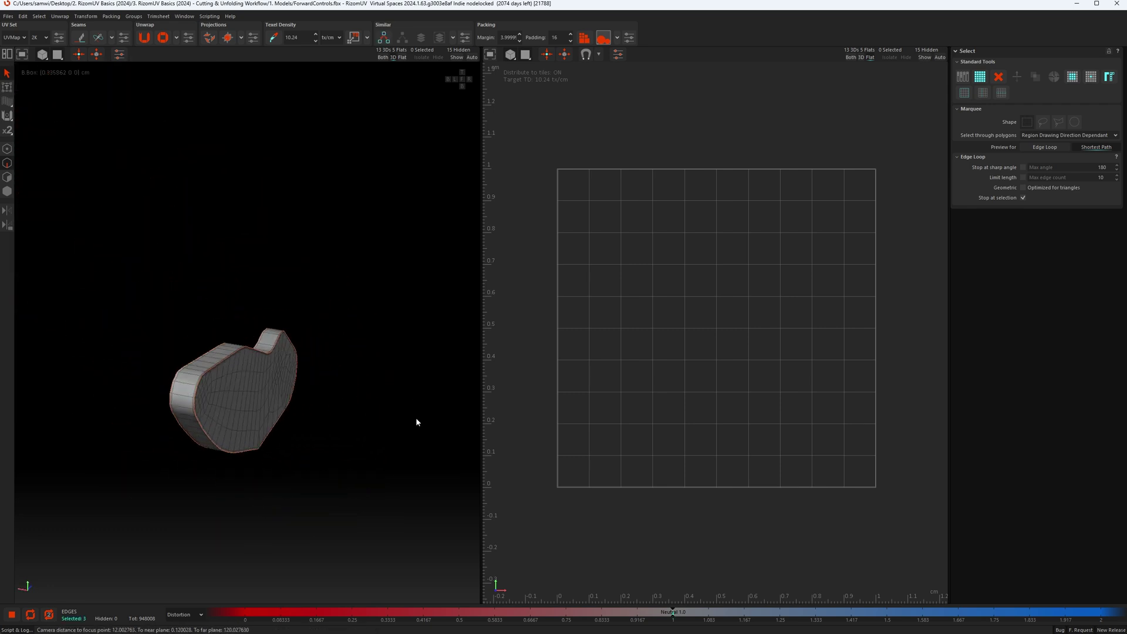
scroll(185, 400, "up", 5)
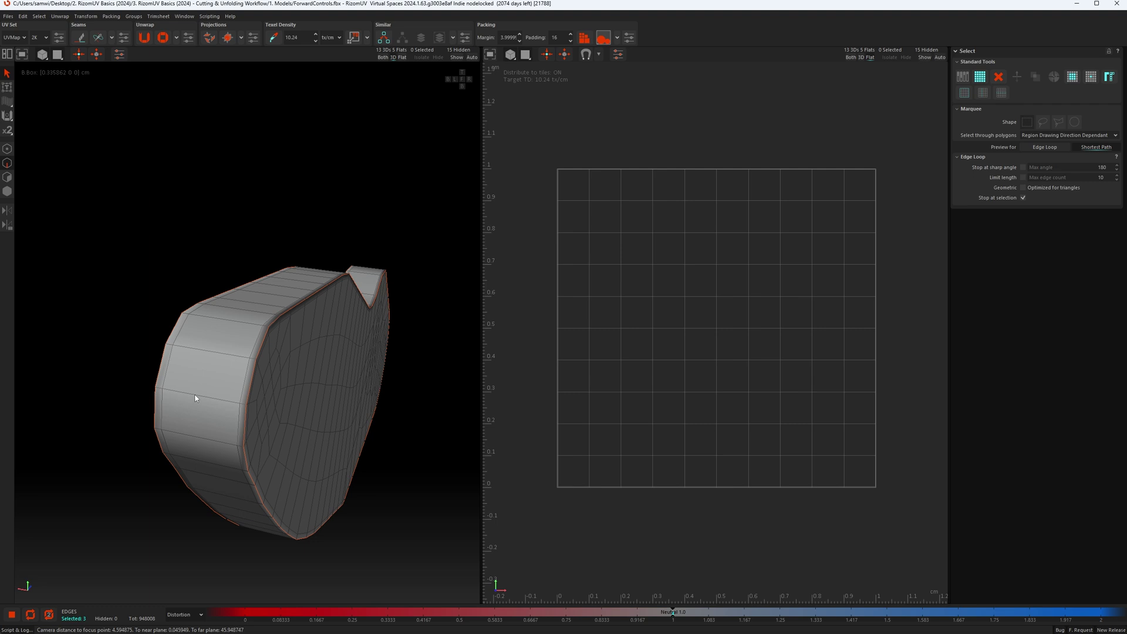
double_click(195, 398)
left_click_drag(322, 412, 293, 404, "alt")
scroll(276, 414, "down", 4)
middle_click_drag(333, 432, 292, 403, "alt")
scroll(291, 404, "up", 2)
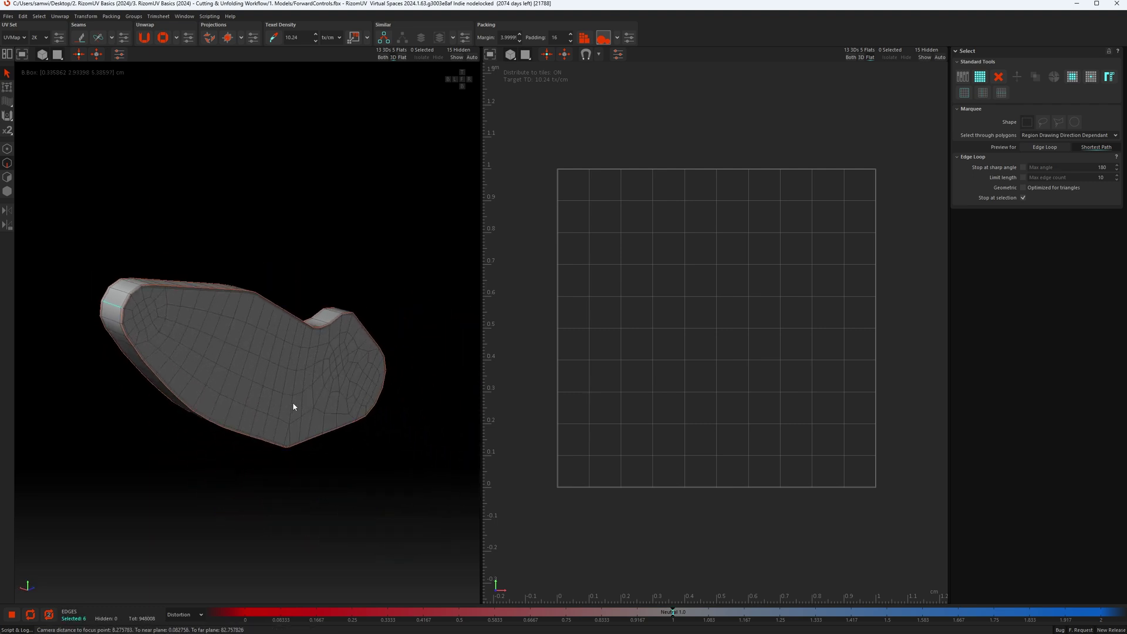
left_click_drag(292, 403, 298, 401, "alt")
key("c")
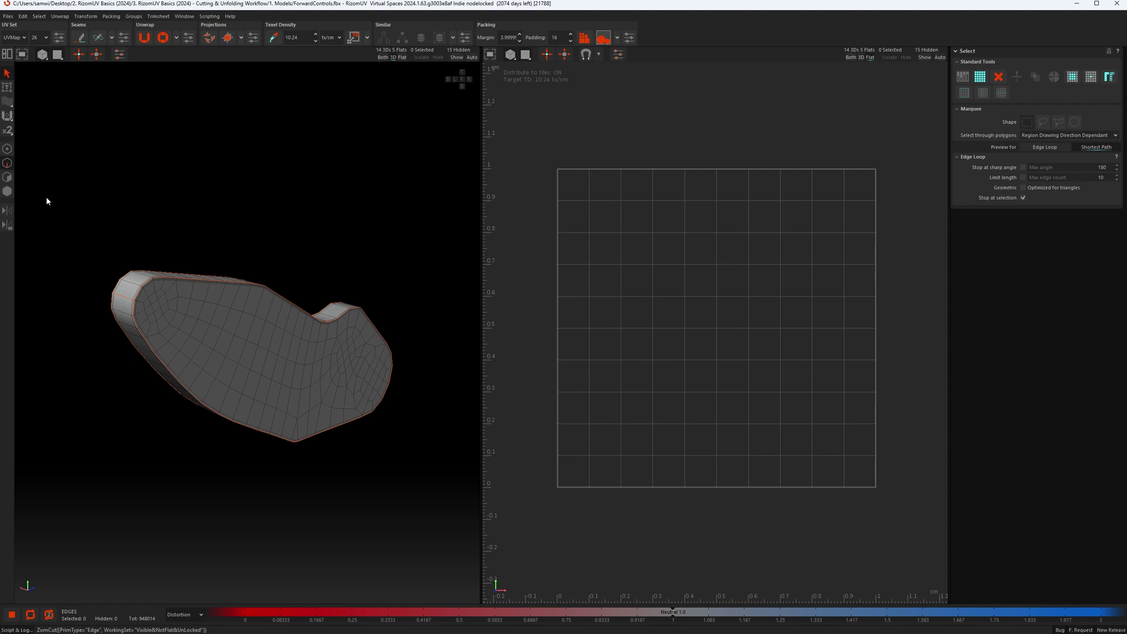
In island selection mode, select all of the mounting plate's islands, unfold them and pack them into the UV tile.
key("F1")
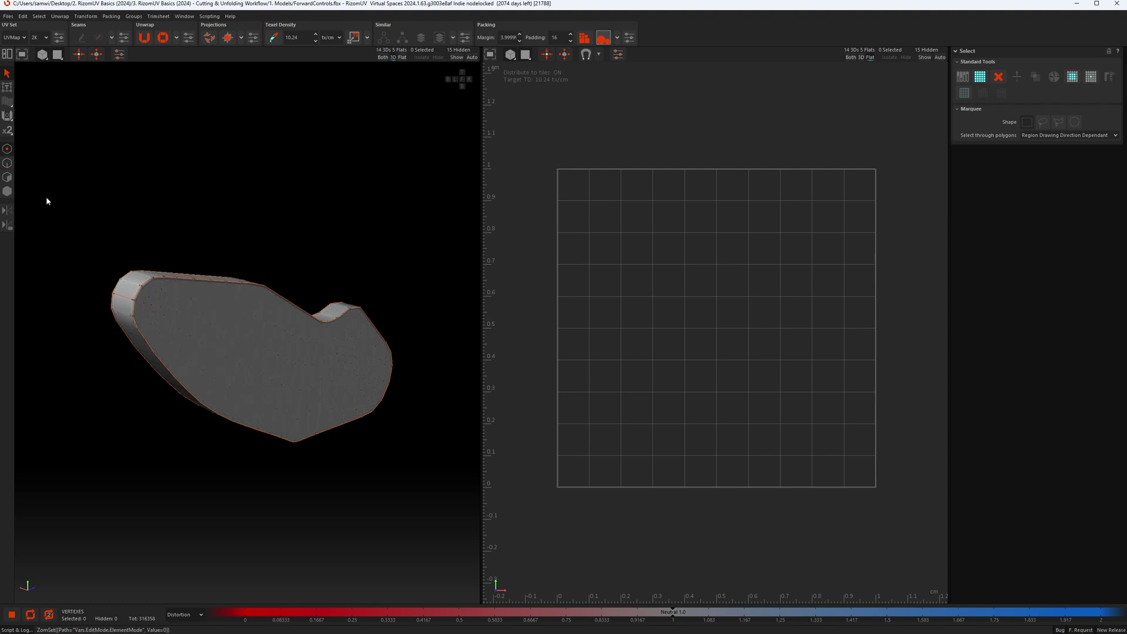
key("F3")
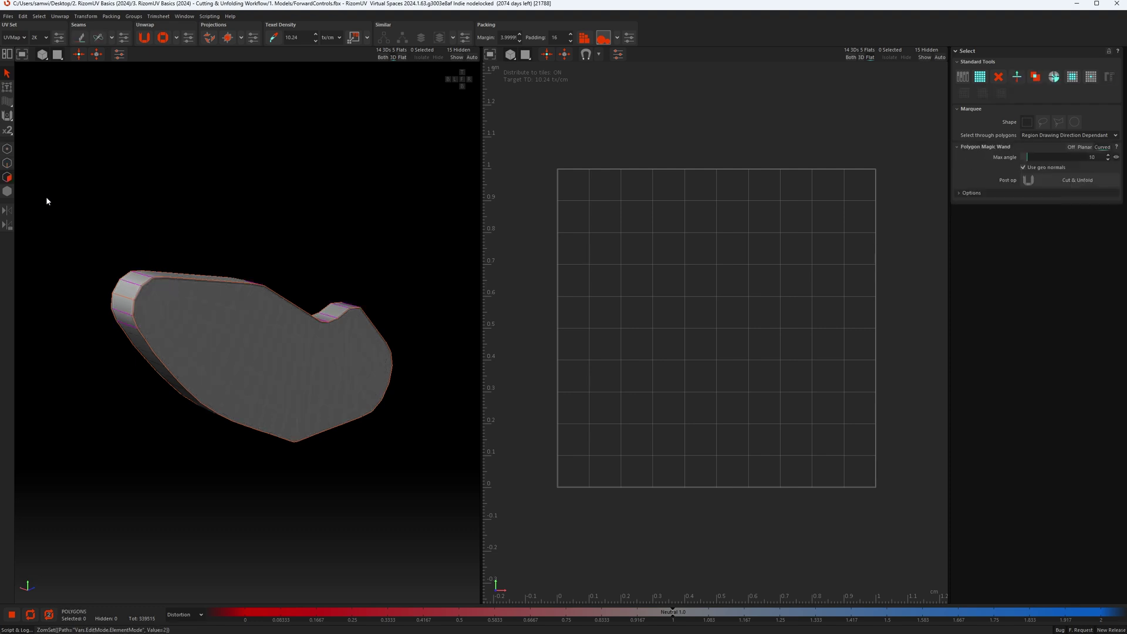
key("F4")
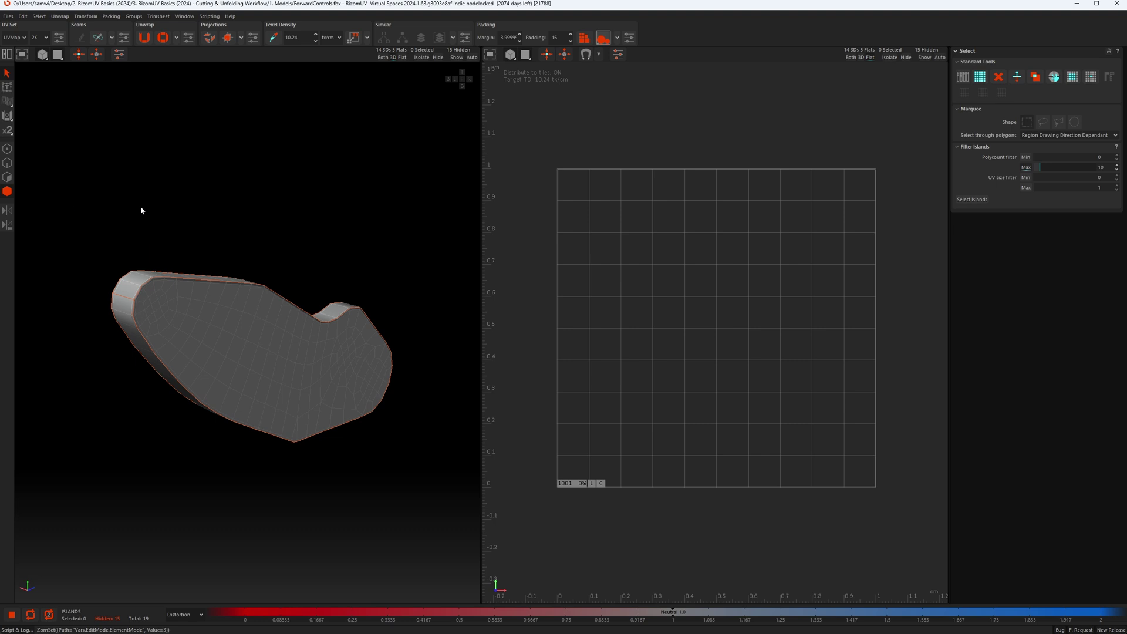
key("ctrl+a")
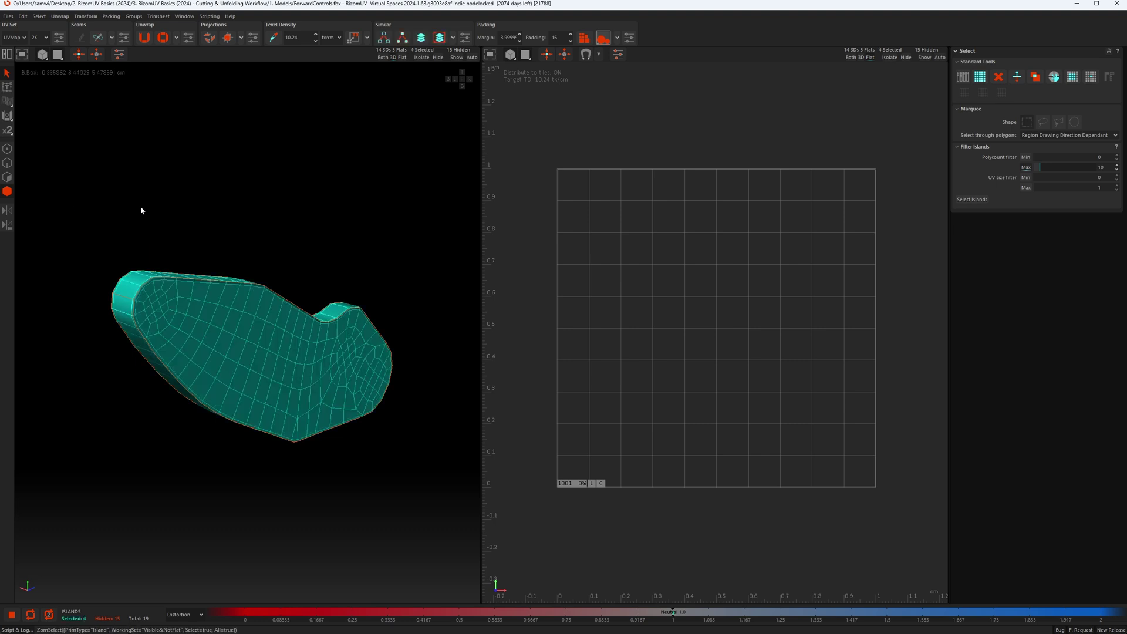
key("u")
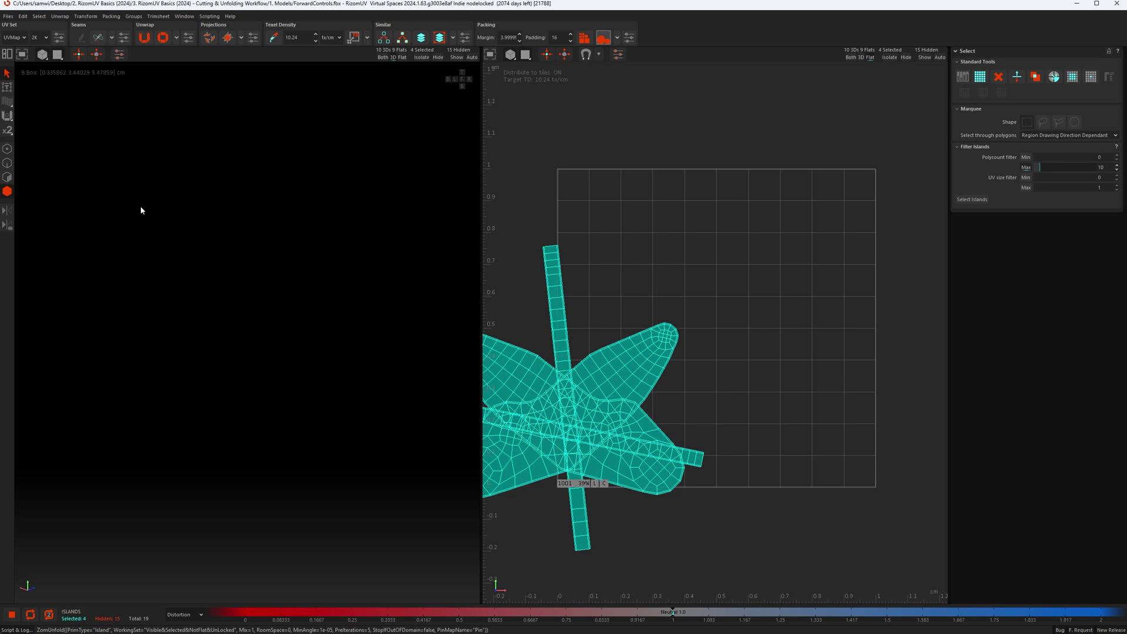
key("p")
left_click(228, 333)
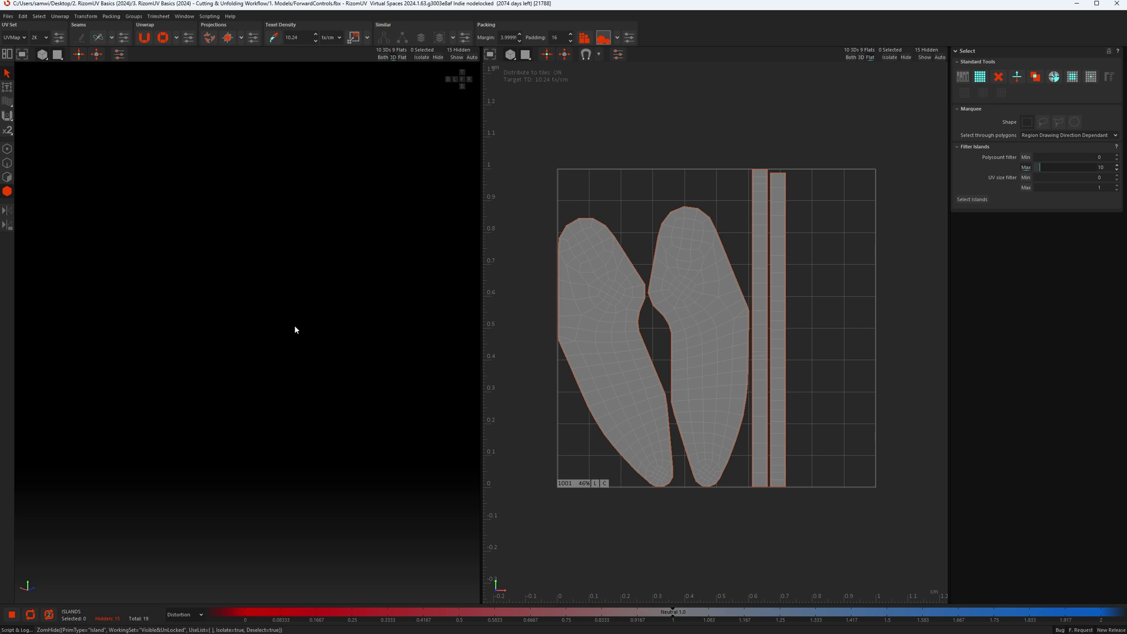
Unhide all parts of the model and isolate the long curved lever arm.
key("shift+h")
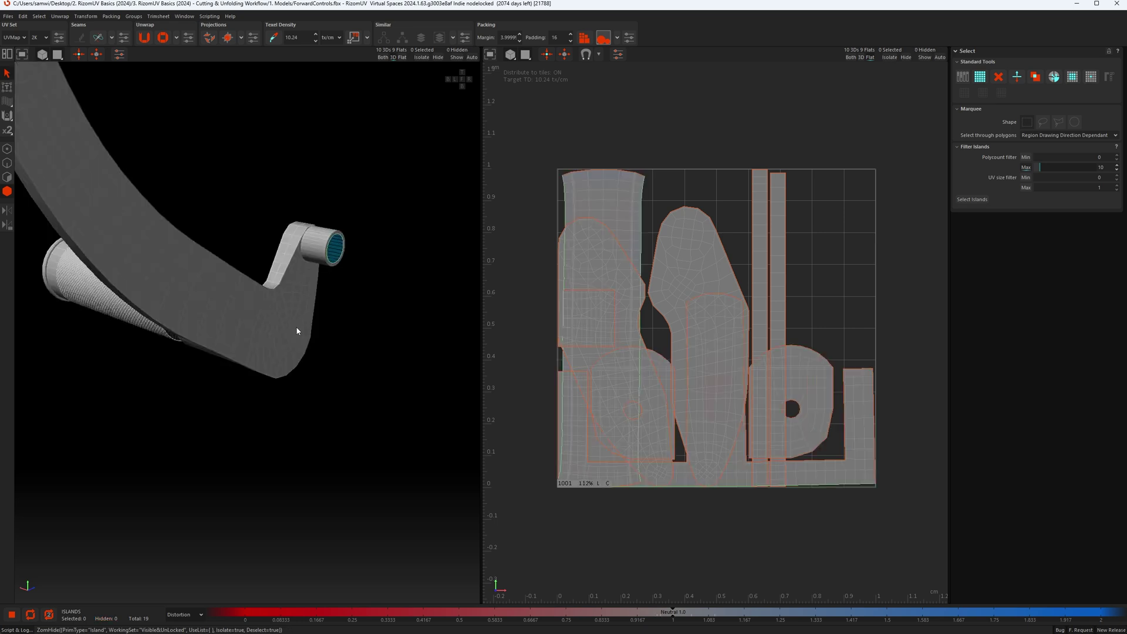
left_click_drag(297, 330, 227, 338, "alt")
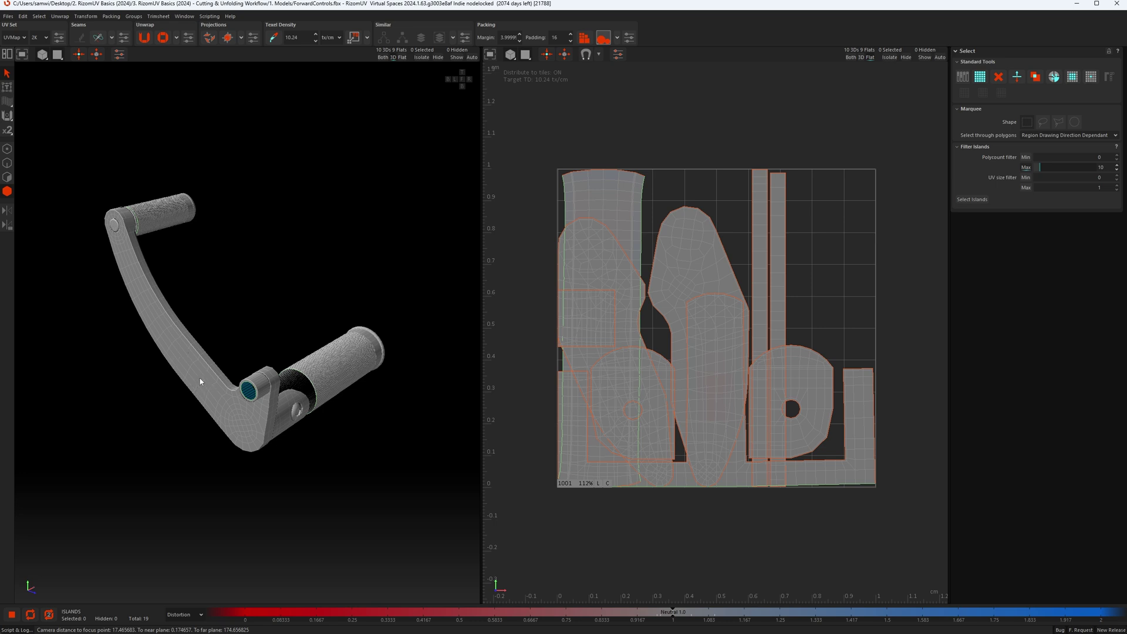
key("i")
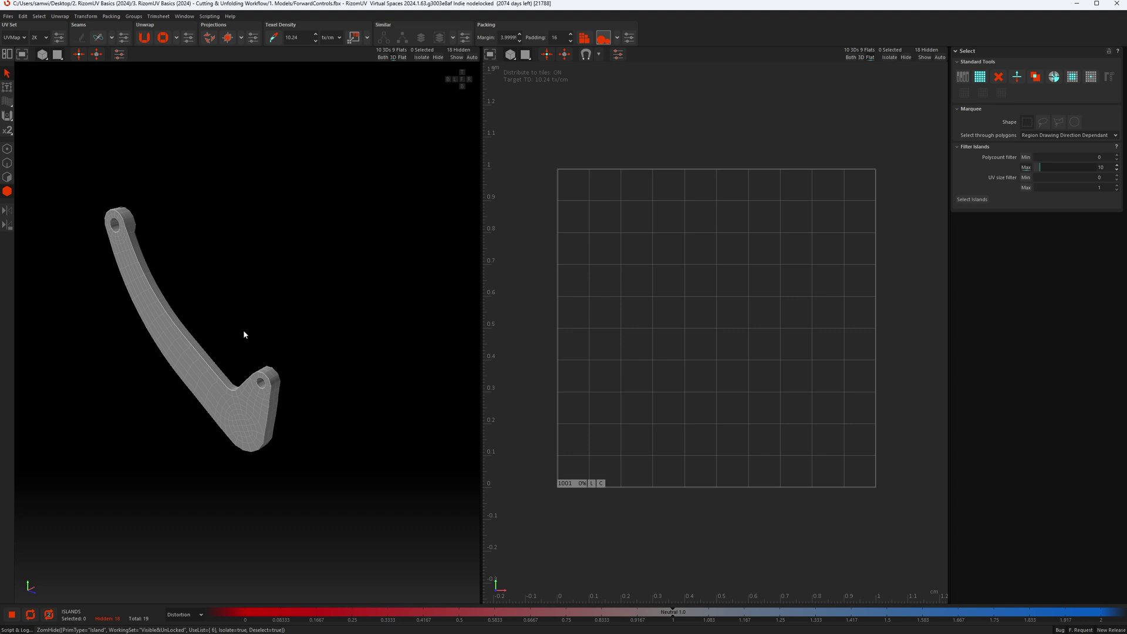
In polygon selection mode, set the Polygon Magic Wand to Planar.
key("F3")
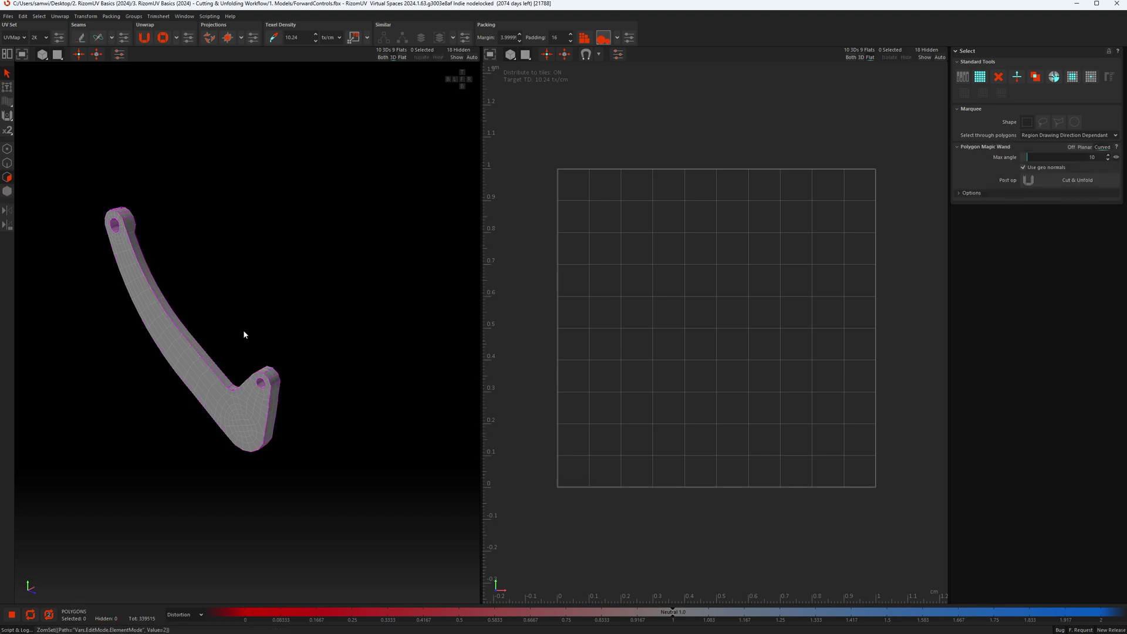
left_click(1082, 148)
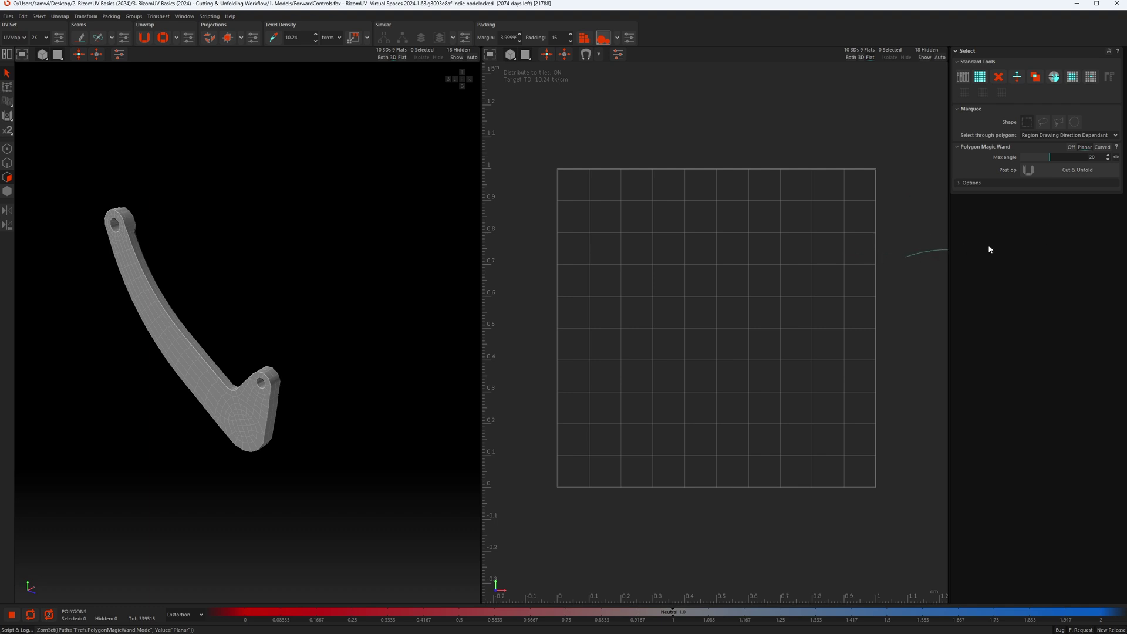
left_click(1117, 159)
Select the lever arm's two broad flat faces with the magic wand, cut them out along their borders and clear the selection.
scroll(230, 415, "up", 5)
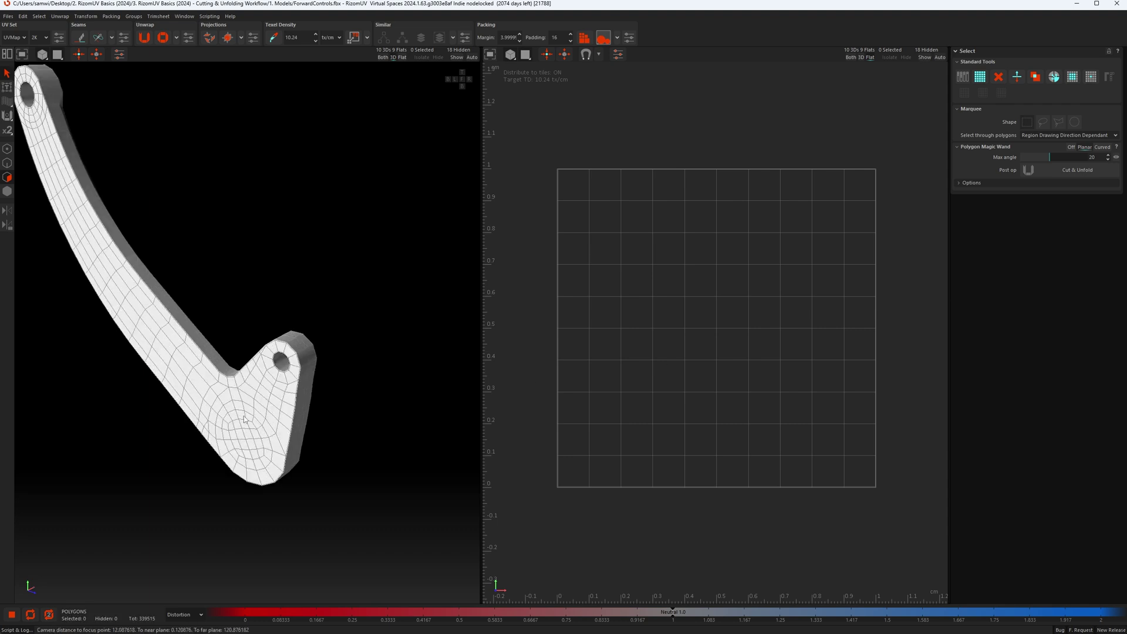
left_click_drag(233, 415, 218, 347, "alt")
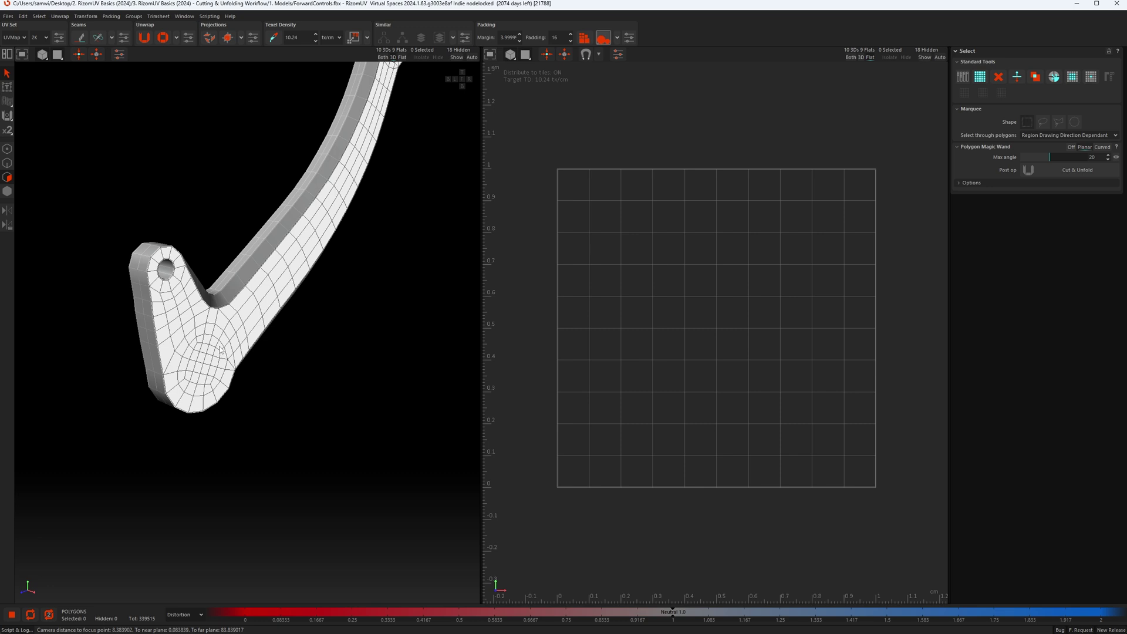
left_click(220, 347)
left_click_drag(227, 335, 337, 324, "alt")
left_click(238, 344, "ctrl")
left_click_drag(238, 343, 251, 341, "alt")
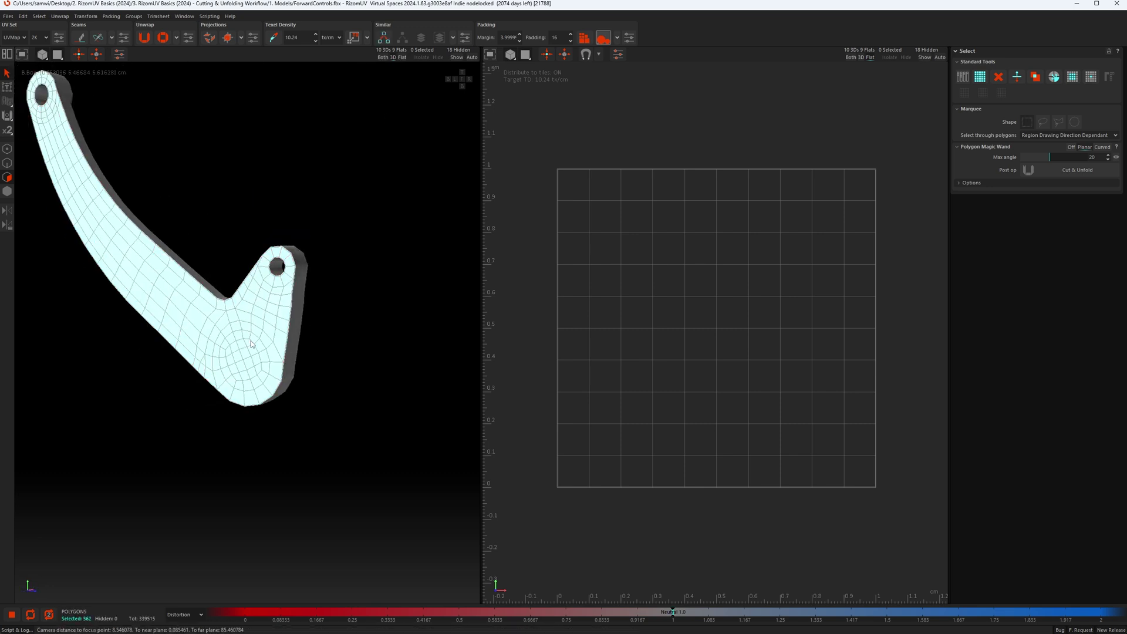
scroll(273, 354, "down", 5)
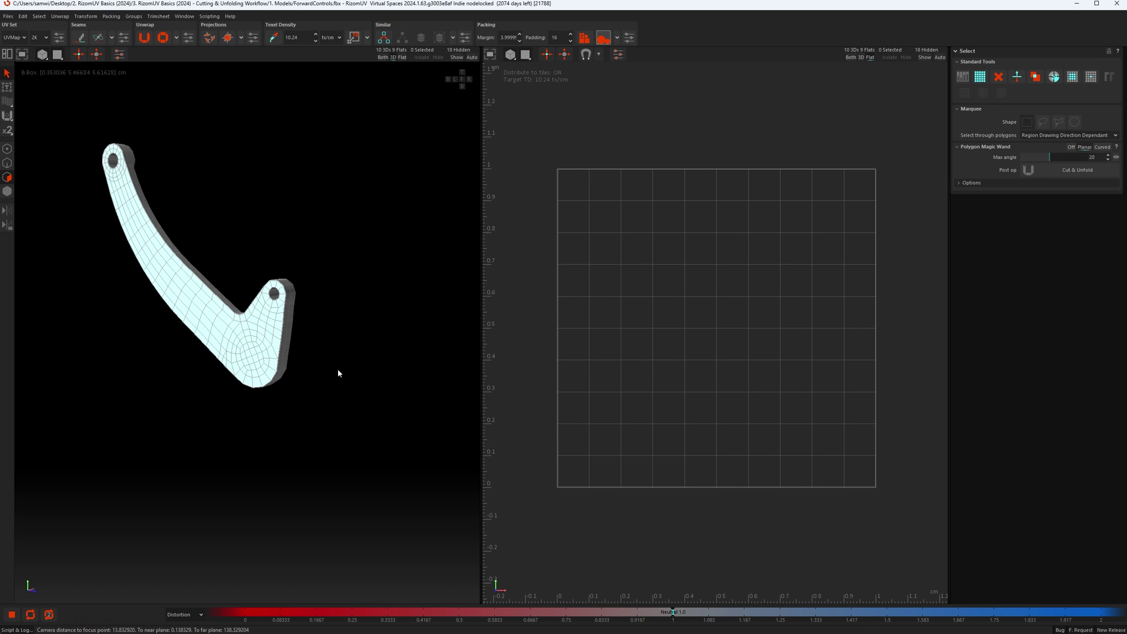
left_click(342, 385)
Select the angled side strip along the arm's inner curve, from the small-hole lug to the large-hole end, and cut it out along its borders.
left_click_drag(340, 365, 347, 460, "alt")
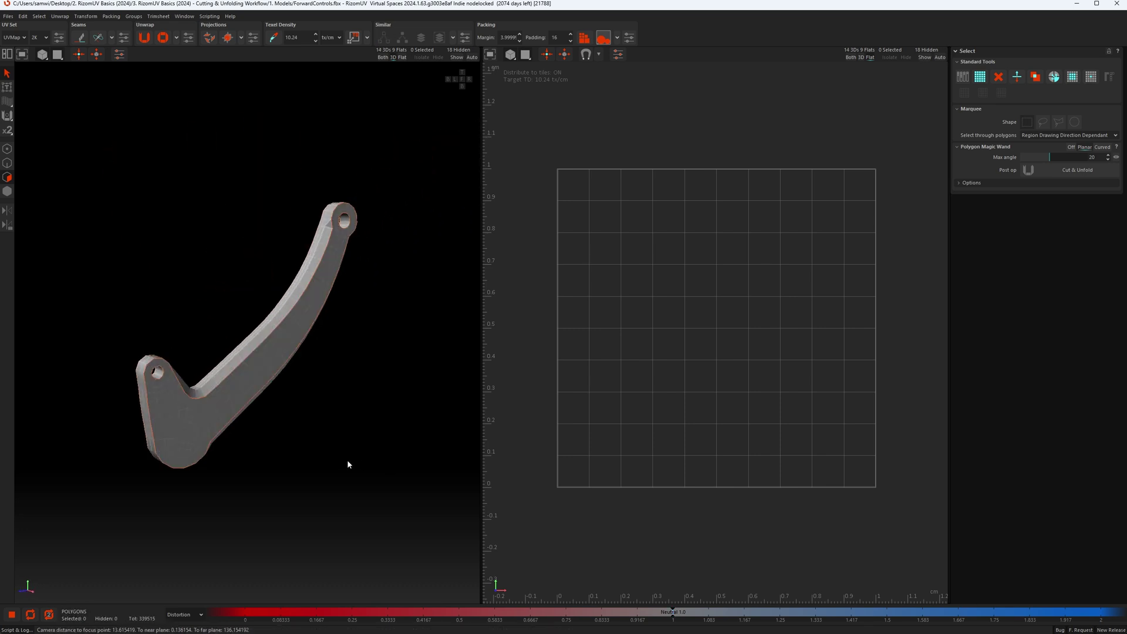
scroll(223, 362, "up", 4)
scroll(224, 362, "up", 3)
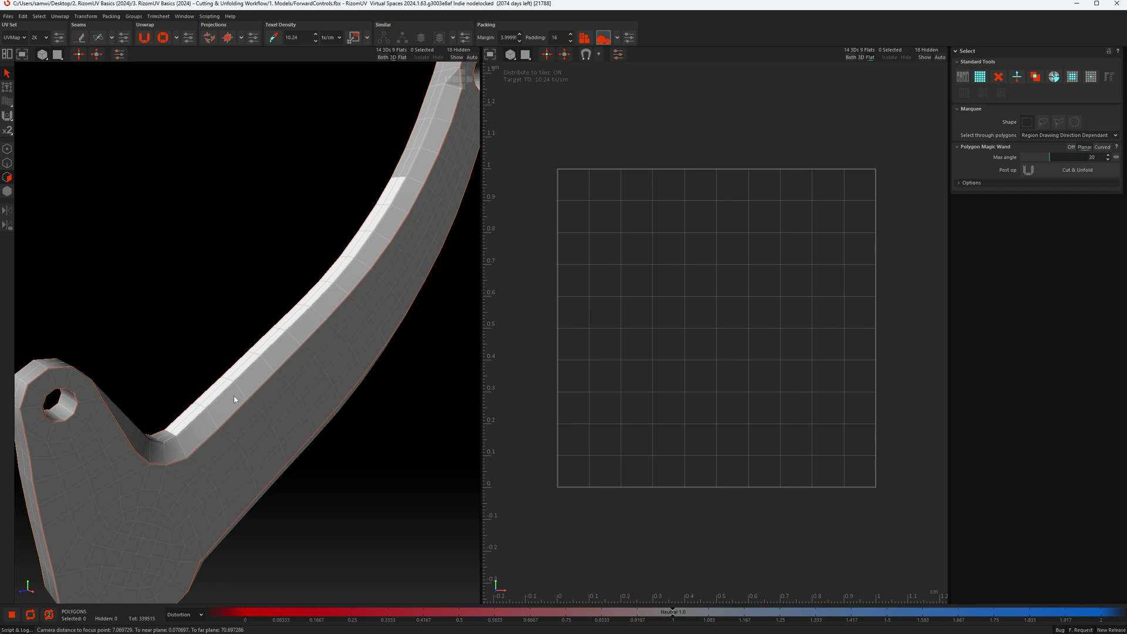
left_click(235, 401)
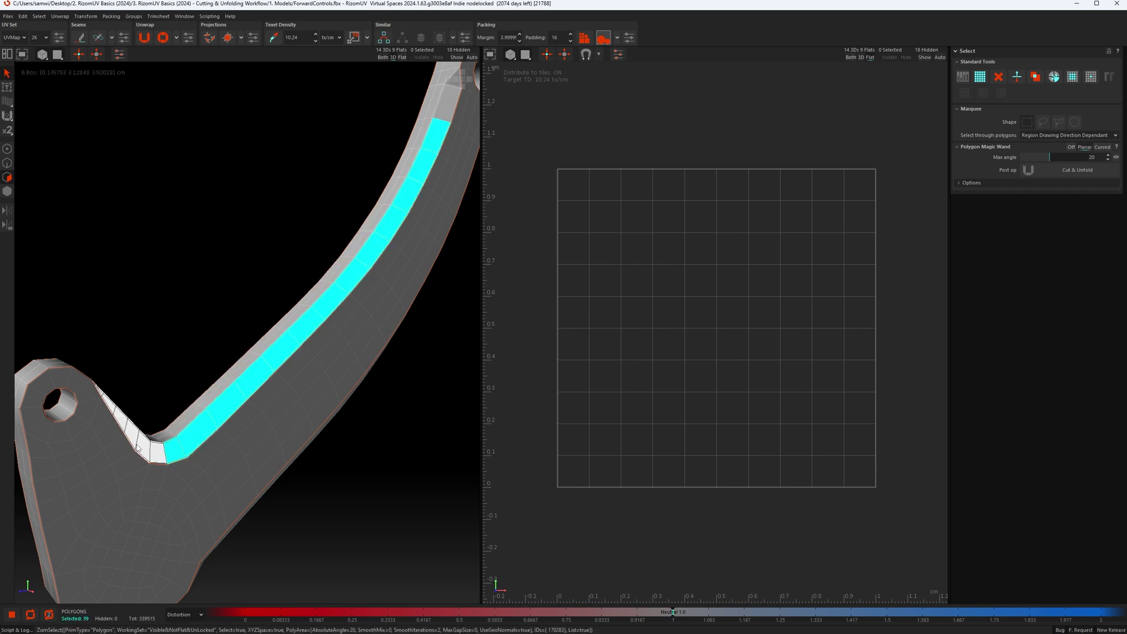
left_click(137, 447, "ctrl")
left_click_drag(288, 322, 312, 327, "alt")
middle_click_drag(322, 282, 253, 404, "alt")
scroll(297, 276, "up", 3)
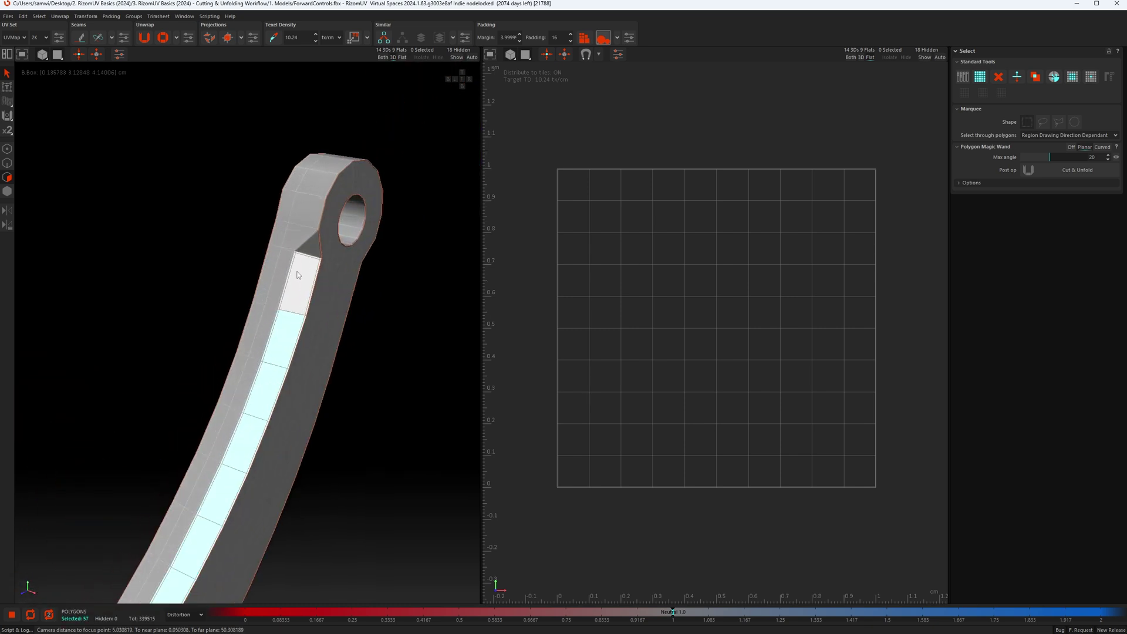
scroll(297, 276, "up", 2)
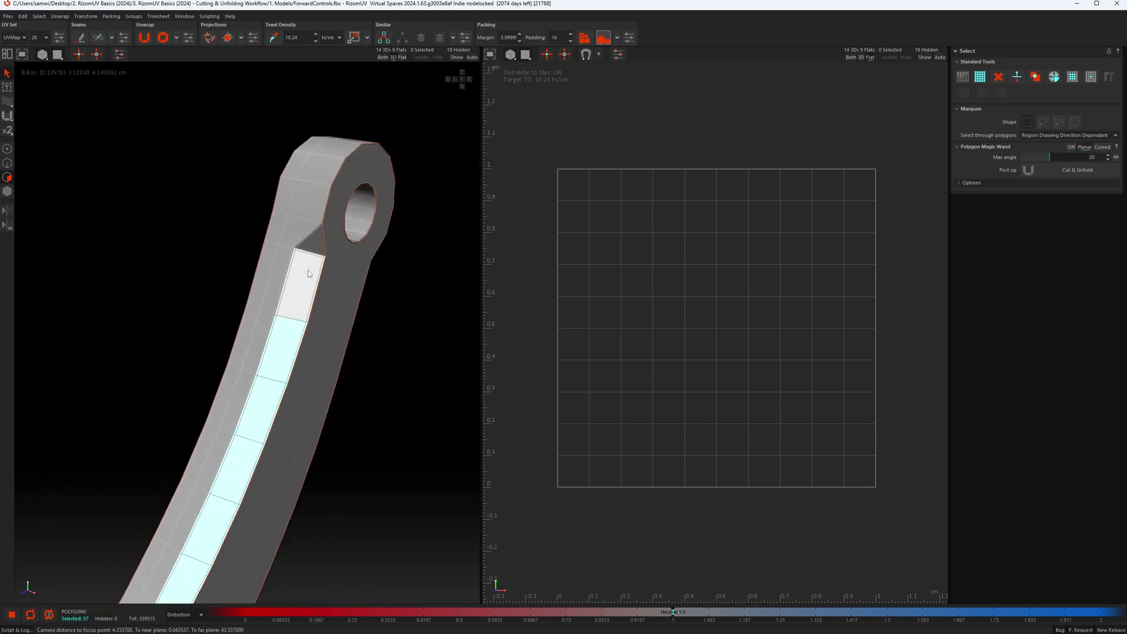
left_click(309, 273, "ctrl")
scroll(314, 245, "up", 3)
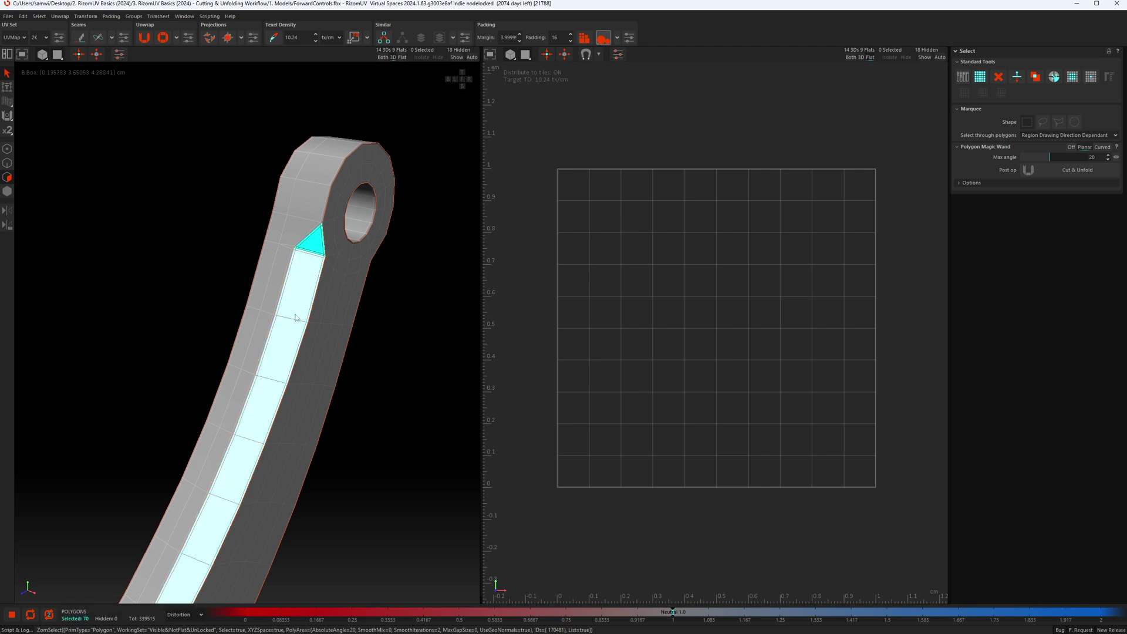
key("c")
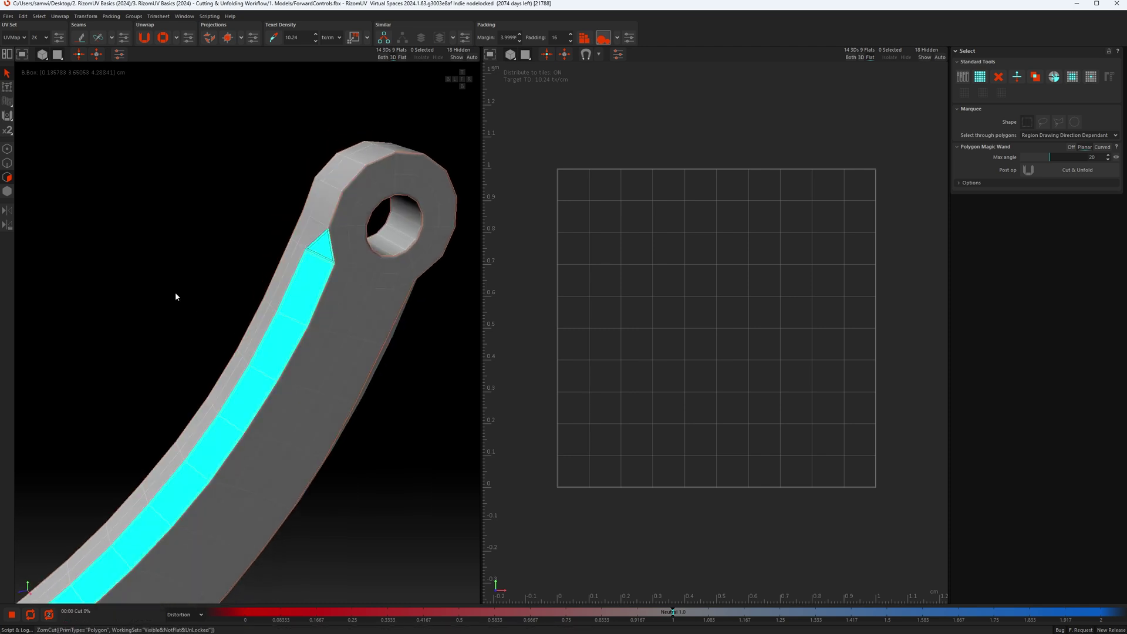
Select the angled side strip along the arm's outer curve, cut it out along its borders and clear the selection.
left_click_drag(276, 428, 255, 455, "alt")
middle_click_drag(254, 455, 269, 372, "alt")
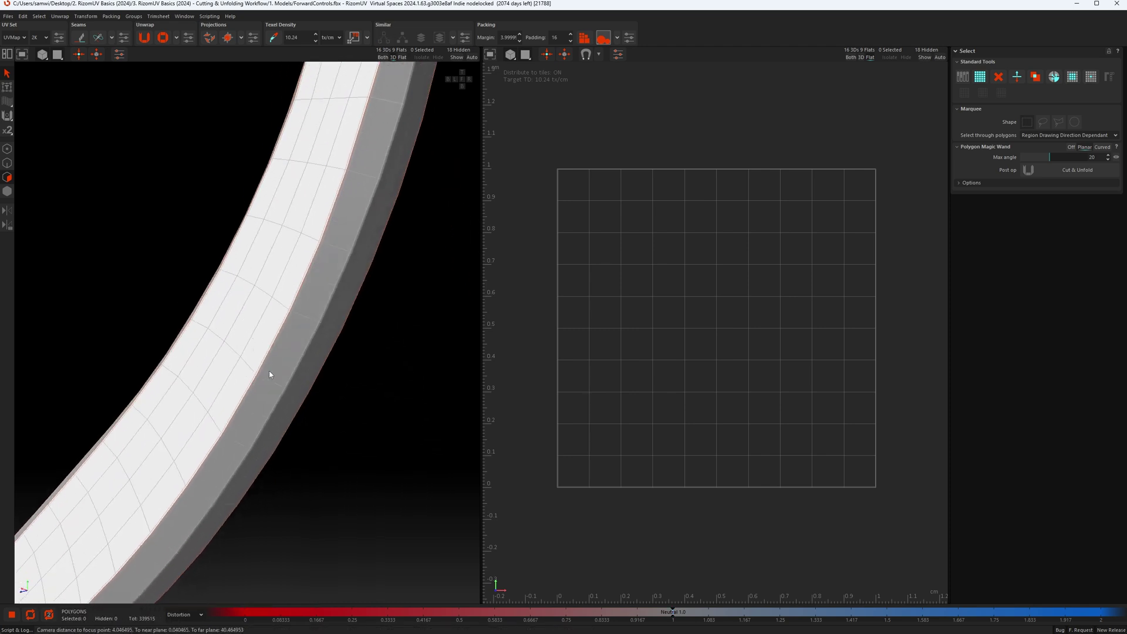
left_click(275, 382, "ctrl")
scroll(275, 381, "down", 3)
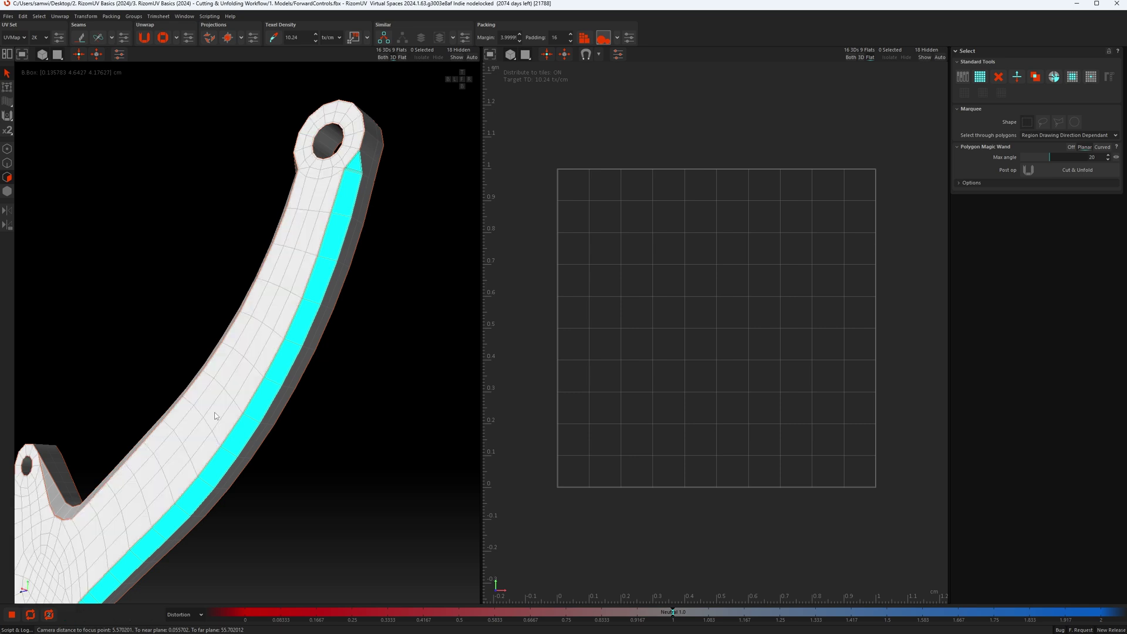
middle_click_drag(217, 415, 306, 325, "alt")
left_click_drag(306, 324, 340, 316, "alt")
middle_click_drag(340, 316, 246, 324, "alt")
left_click_drag(247, 324, 213, 276, "alt")
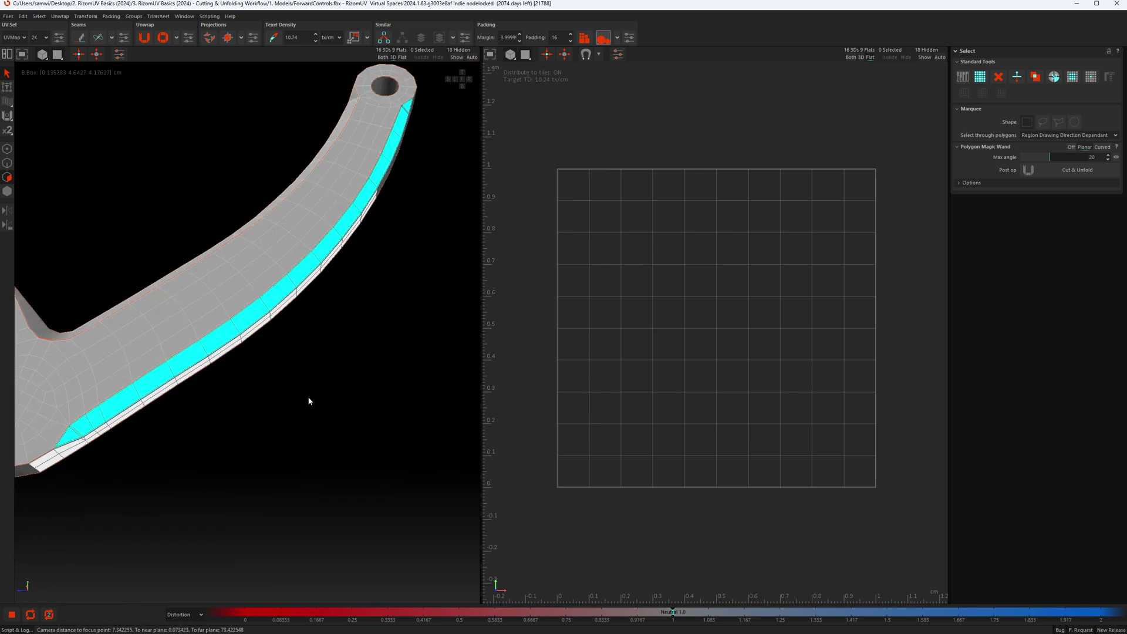
key("c")
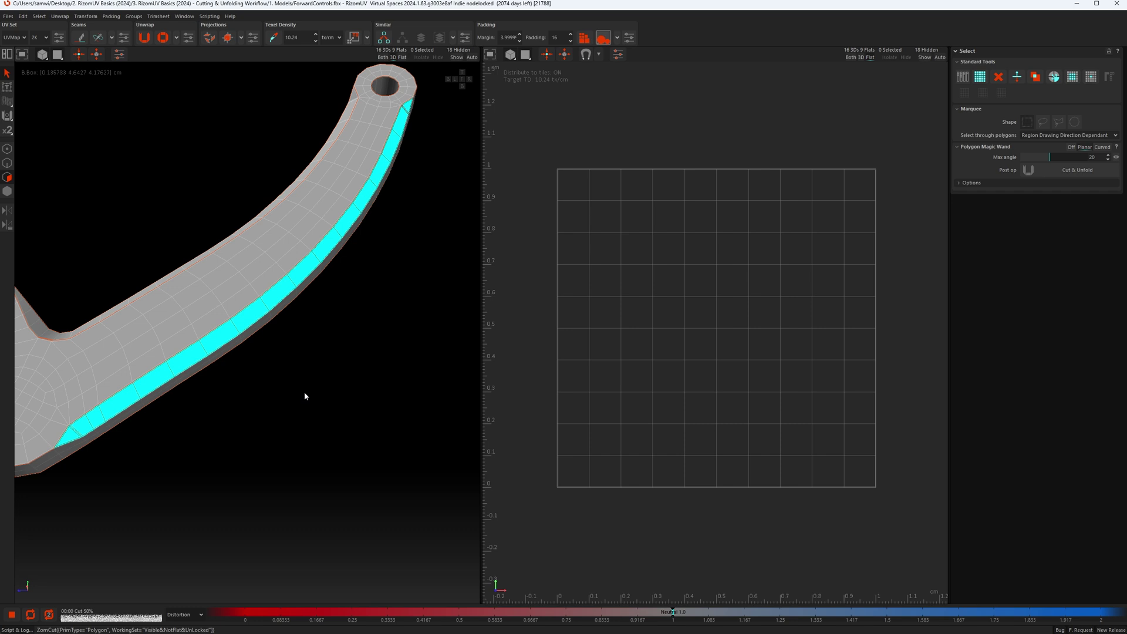
left_click(278, 435)
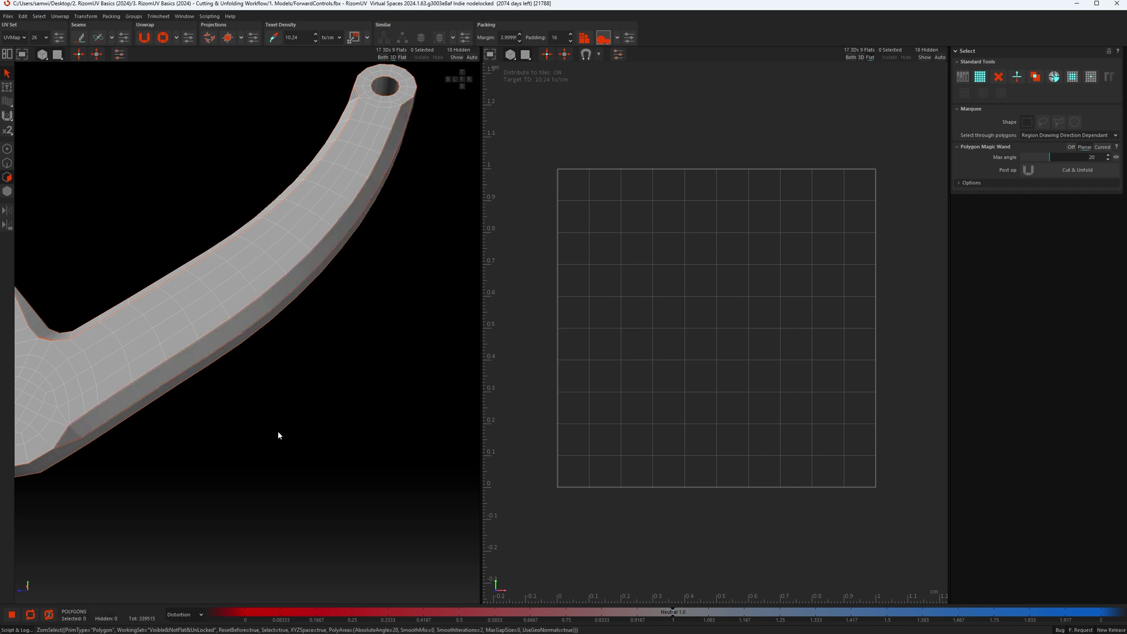
In edge selection mode, select one edge line running through the inner wall of the large hole at the arm's end.
key("F2")
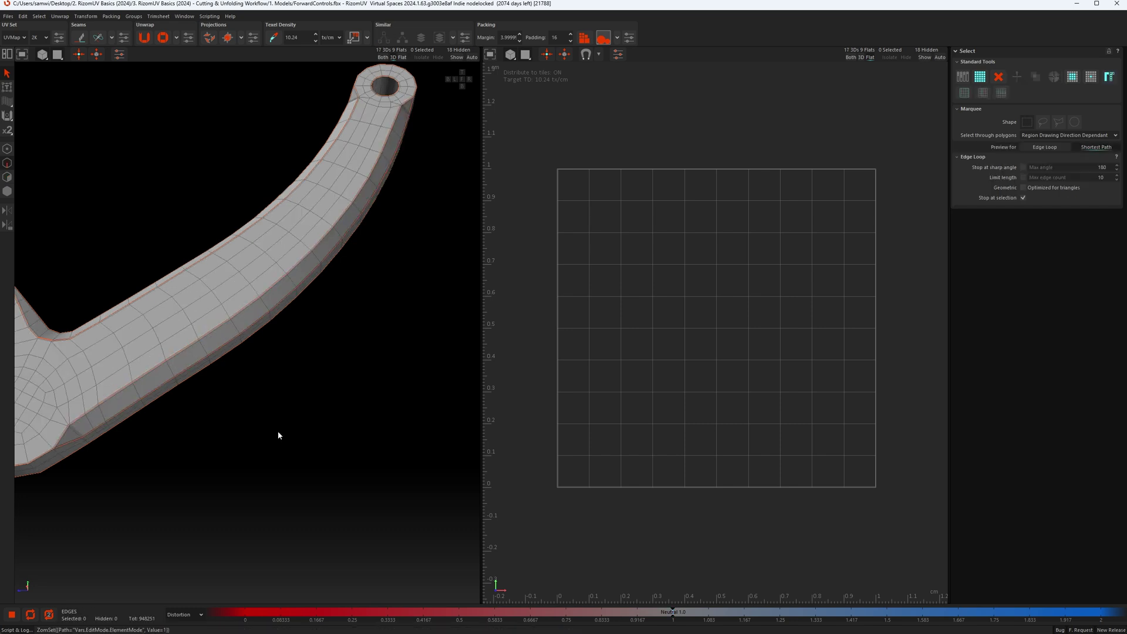
middle_click_drag(383, 84, 286, 317, "alt")
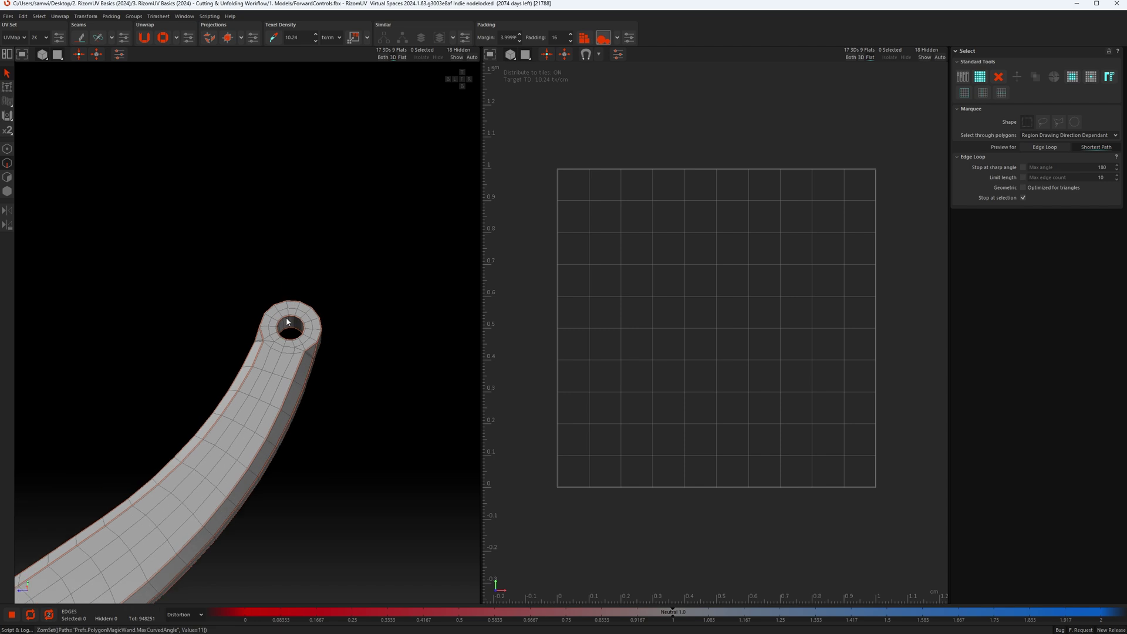
left_click_drag(287, 317, 289, 329, "alt")
scroll(289, 330, "up", 6)
scroll(288, 311, "up", 6)
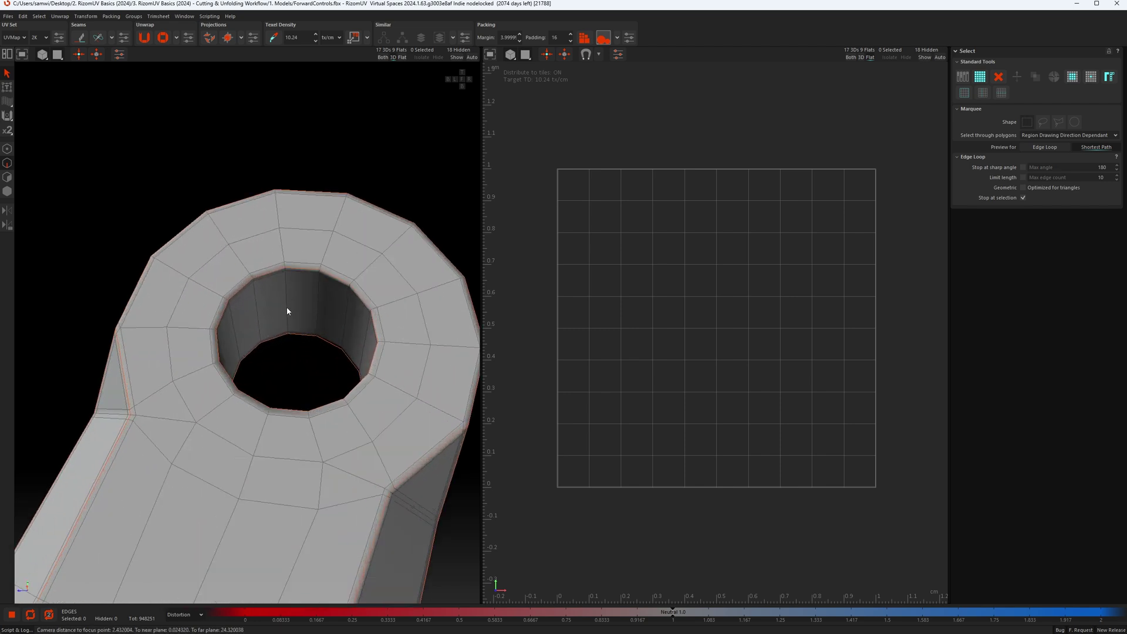
double_click(288, 311)
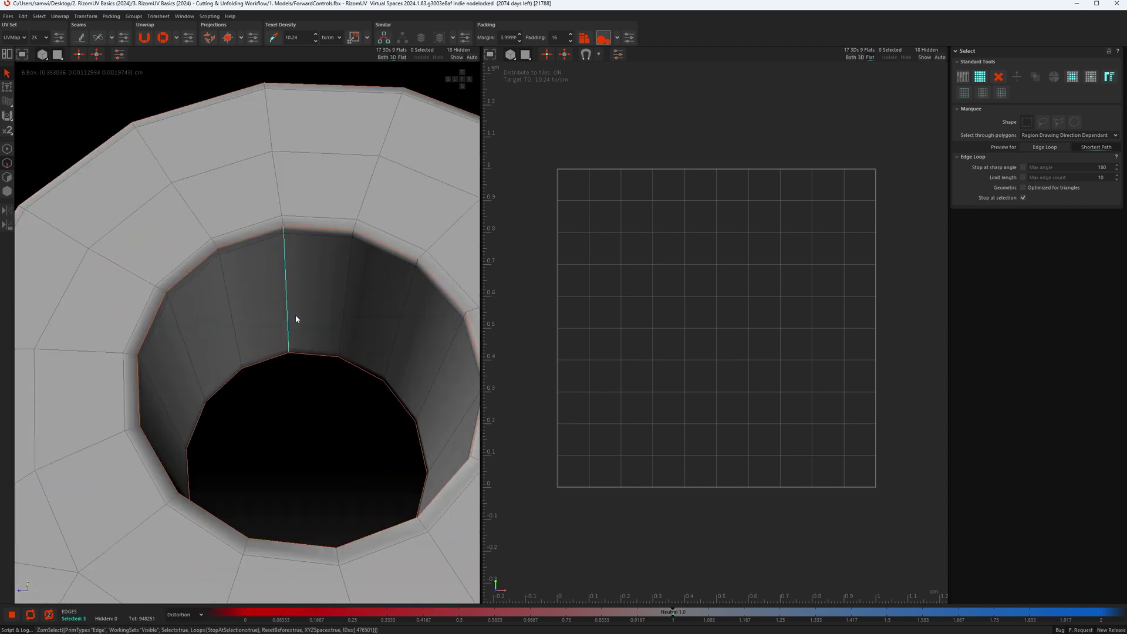
Add one edge line through the inner wall of the small hole in the arm's short lug to the selection.
scroll(297, 318, "down", 5)
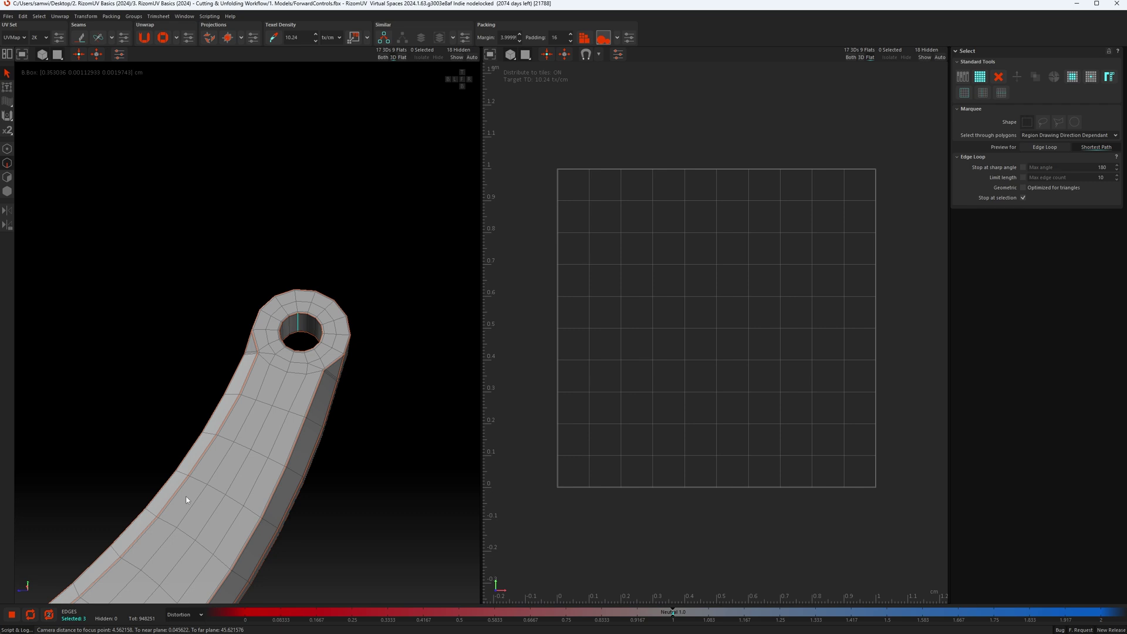
middle_click_drag(192, 496, 498, 287)
scroll(297, 273, "up", 3)
scroll(243, 283, "up", 5)
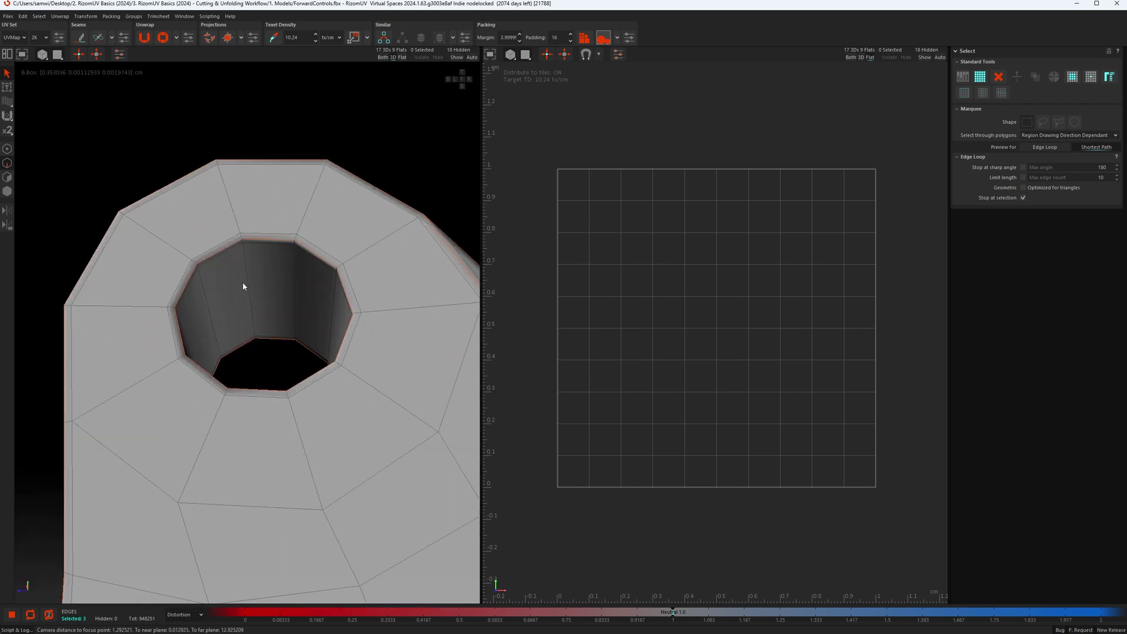
left_click(253, 295)
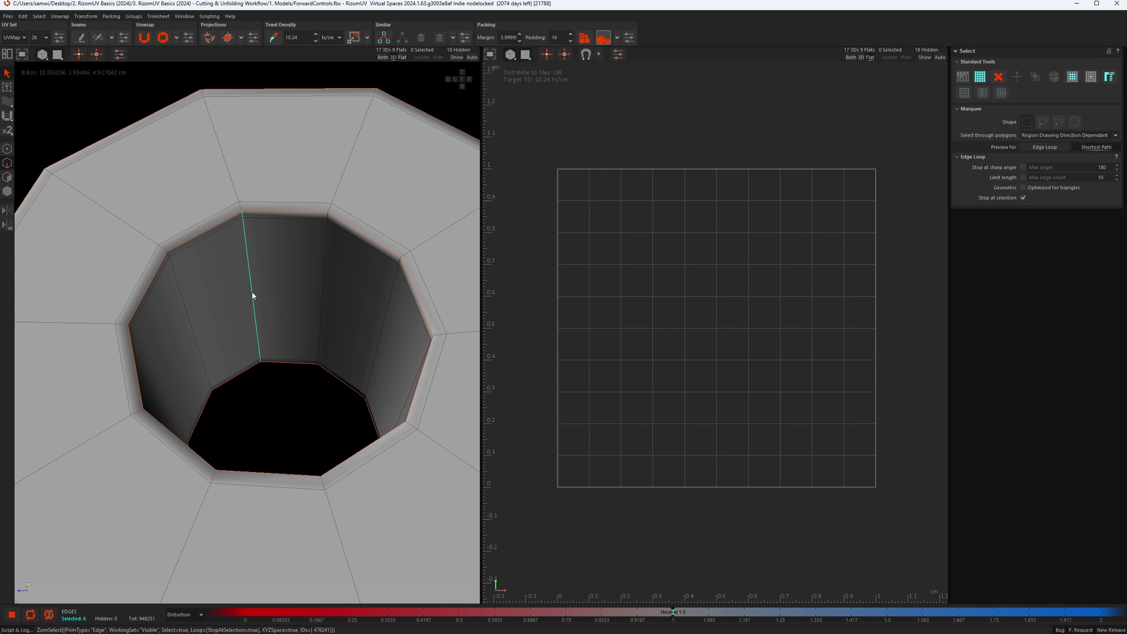
scroll(255, 294, "down", 5)
scroll(257, 297, "down", 9)
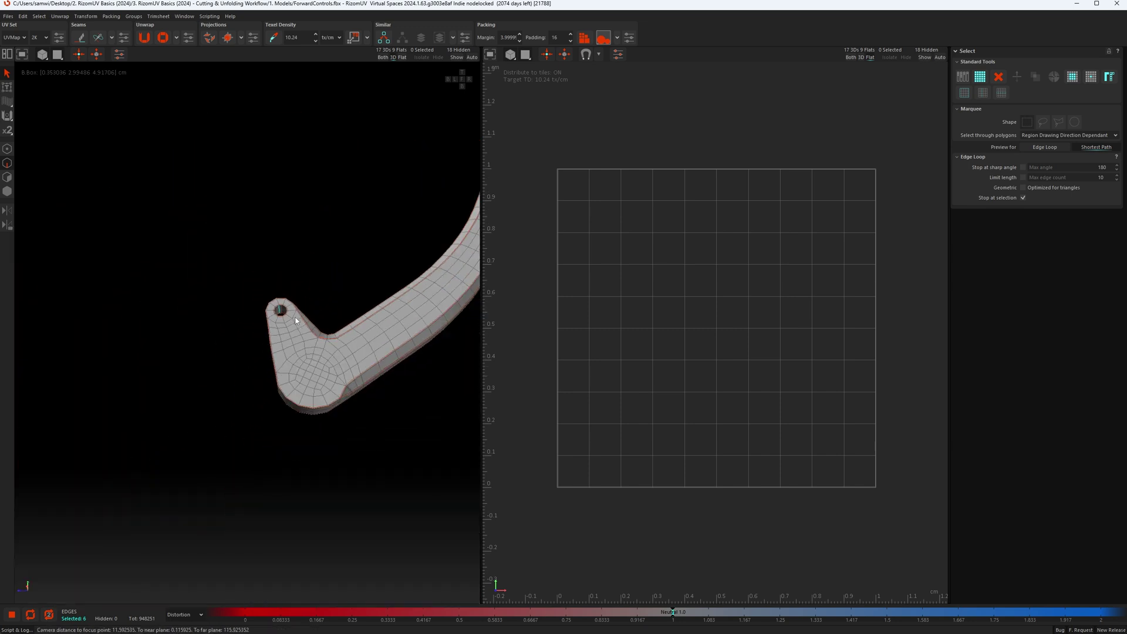
Add one edge line across the outer wall of the short lug's rounded end to the edge selection.
left_click_drag(373, 316, 421, 377, "alt")
middle_click_drag(422, 376, 361, 413, "alt")
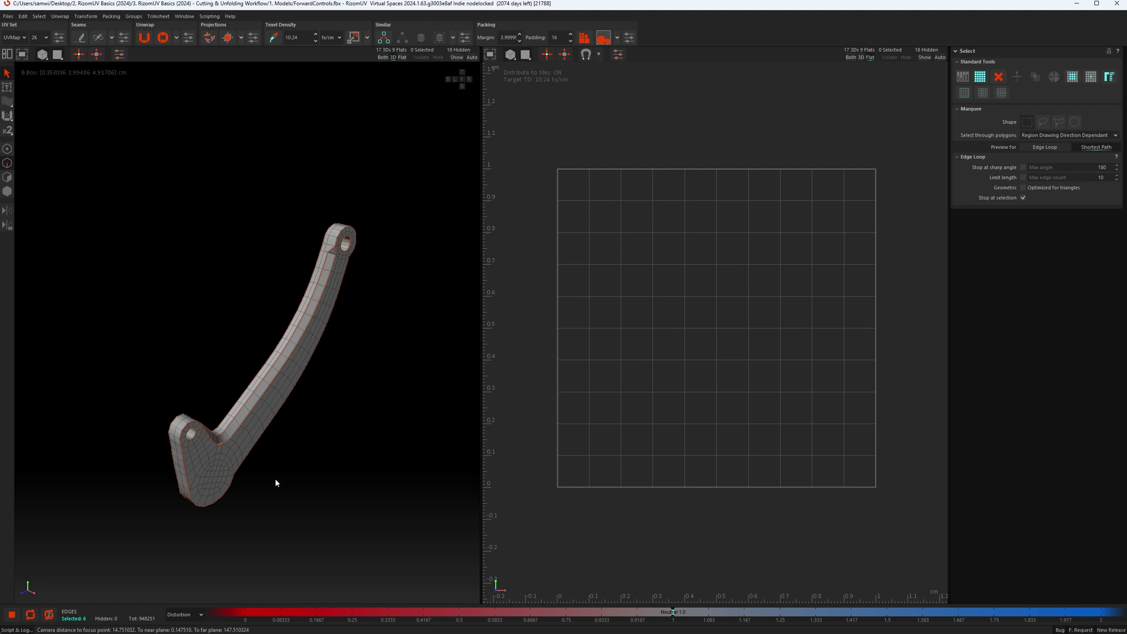
scroll(323, 221, "up", 5)
left_click_drag(322, 222, 397, 307, "alt")
scroll(339, 283, "up", 9)
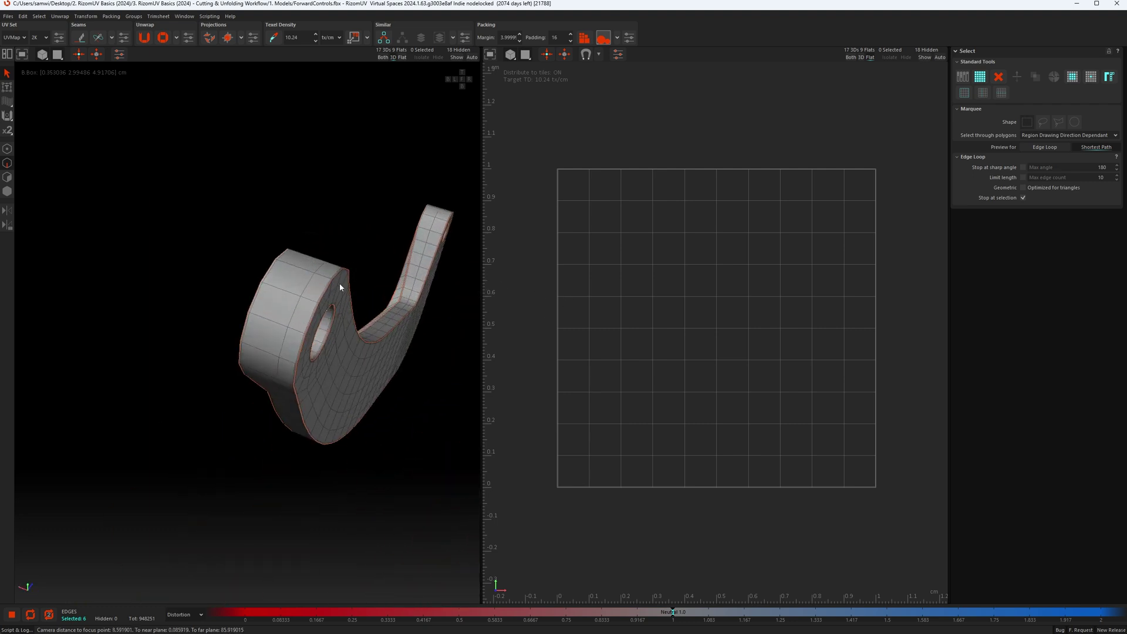
double_click(292, 295)
left_click(421, 279)
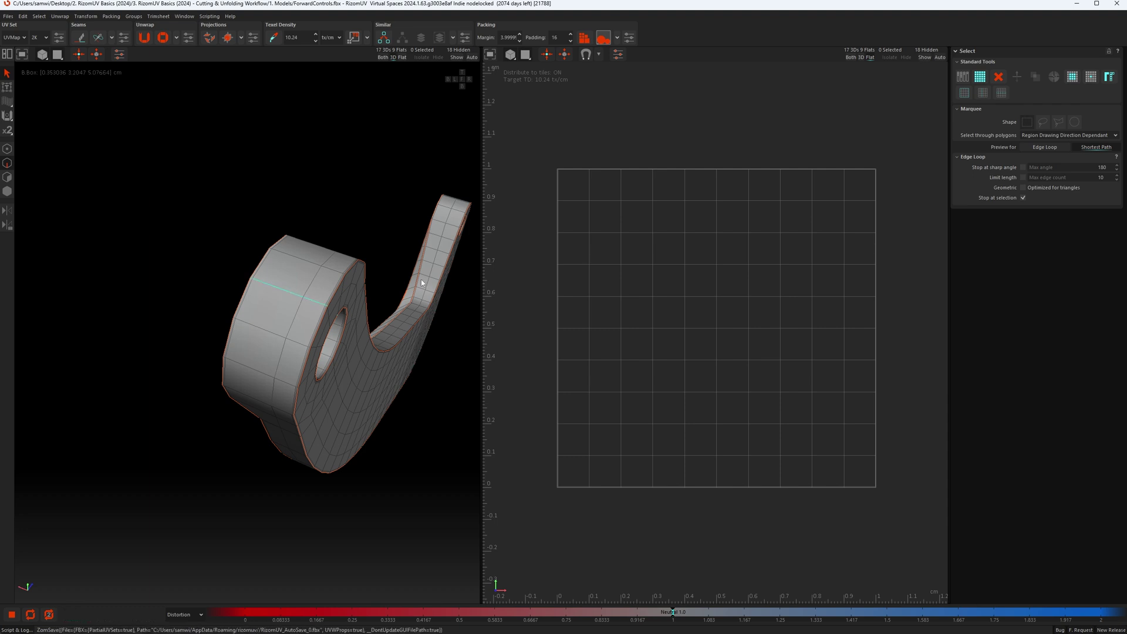
key("ctrl+z")
Add one edge line across the inner side wall at the bend between the short lug and the long arm.
scroll(378, 323, "down", 12)
scroll(377, 324, "up", 8)
scroll(376, 323, "up", 7)
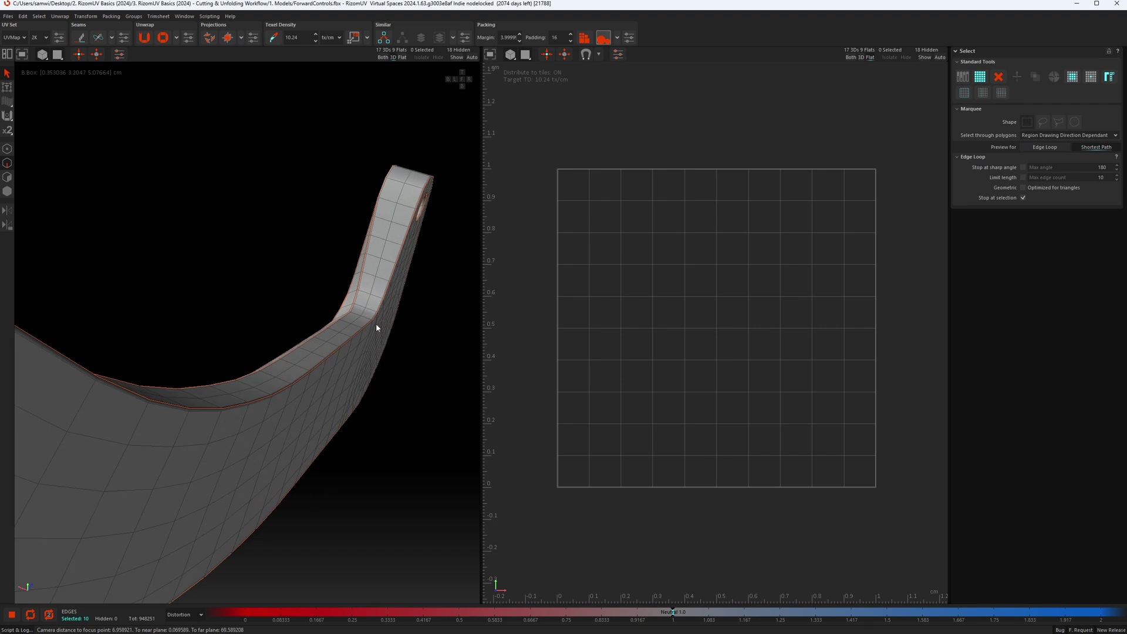
double_click(364, 320)
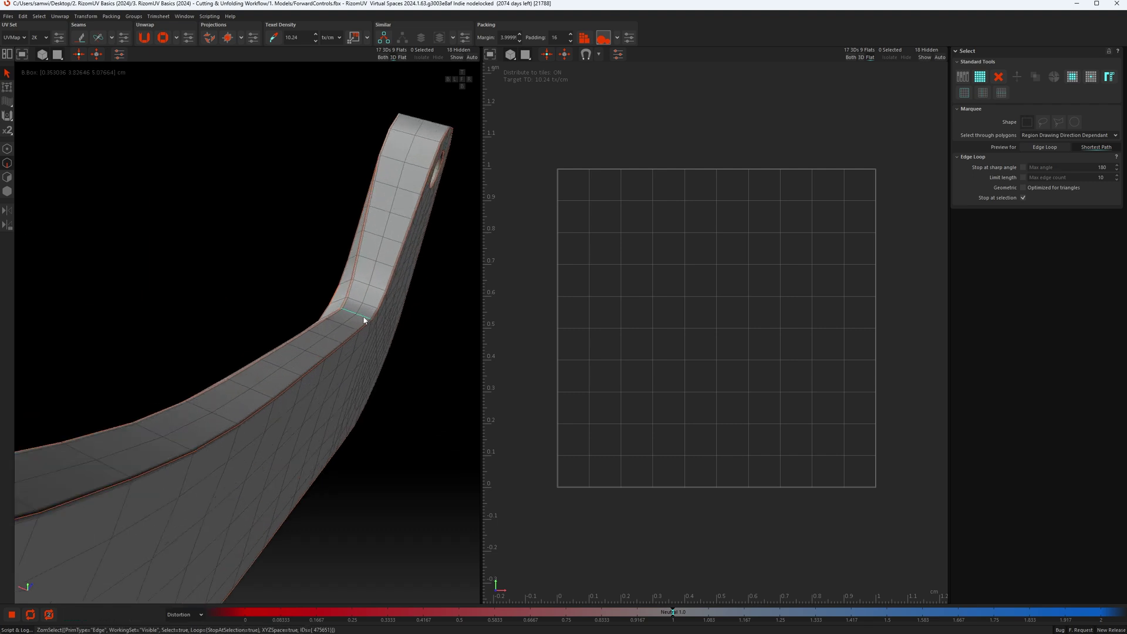
Add one edge line across the arm's outer side wall to the selection and cut all selected edges as seams.
middle_click_drag(386, 329, 337, 226)
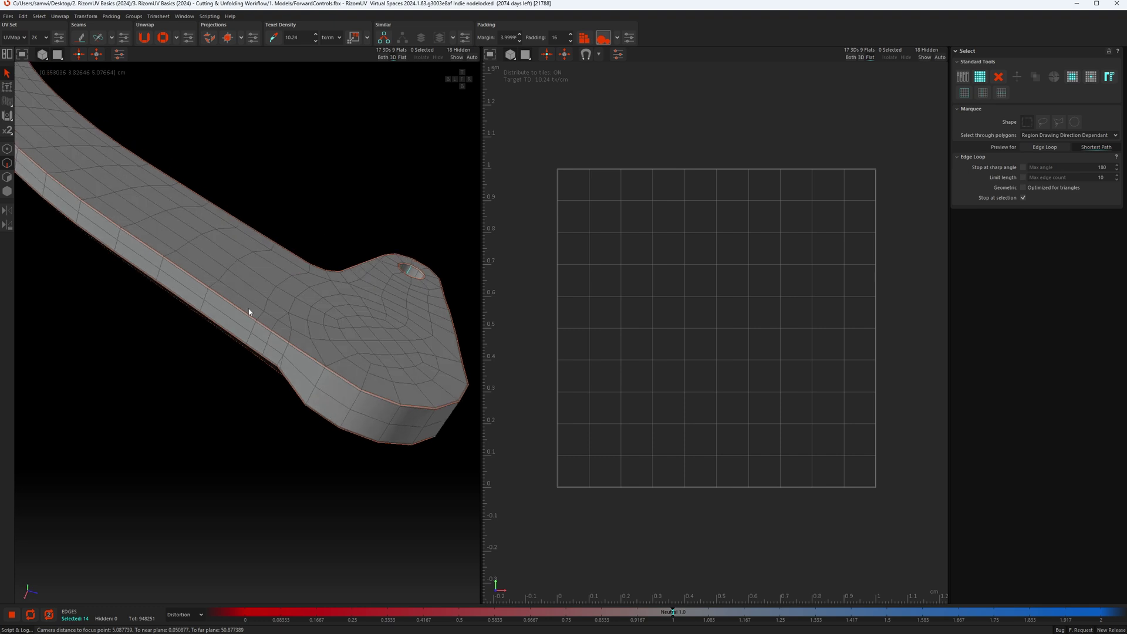
double_click(203, 295)
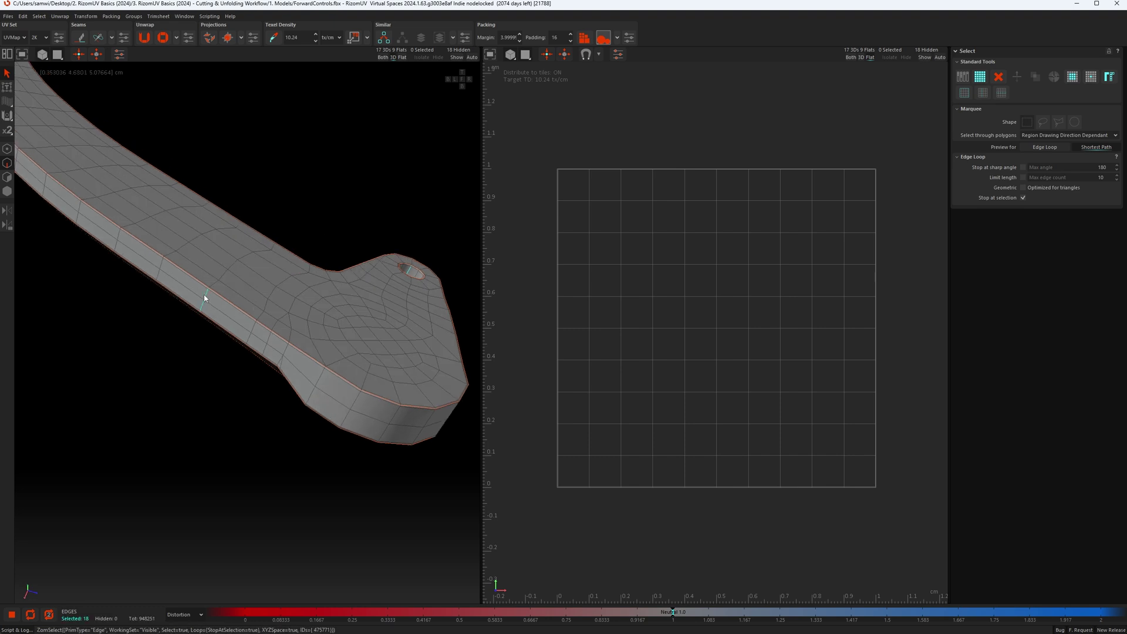
scroll(311, 260, "down", 6)
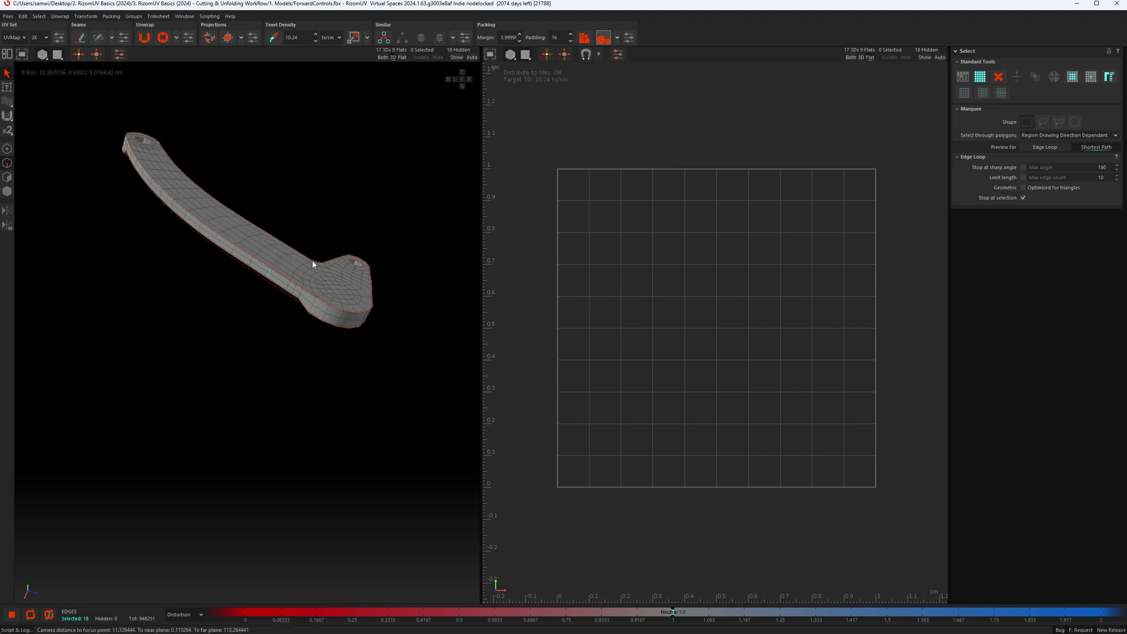
middle_click_drag(311, 260, 377, 428)
key("c")
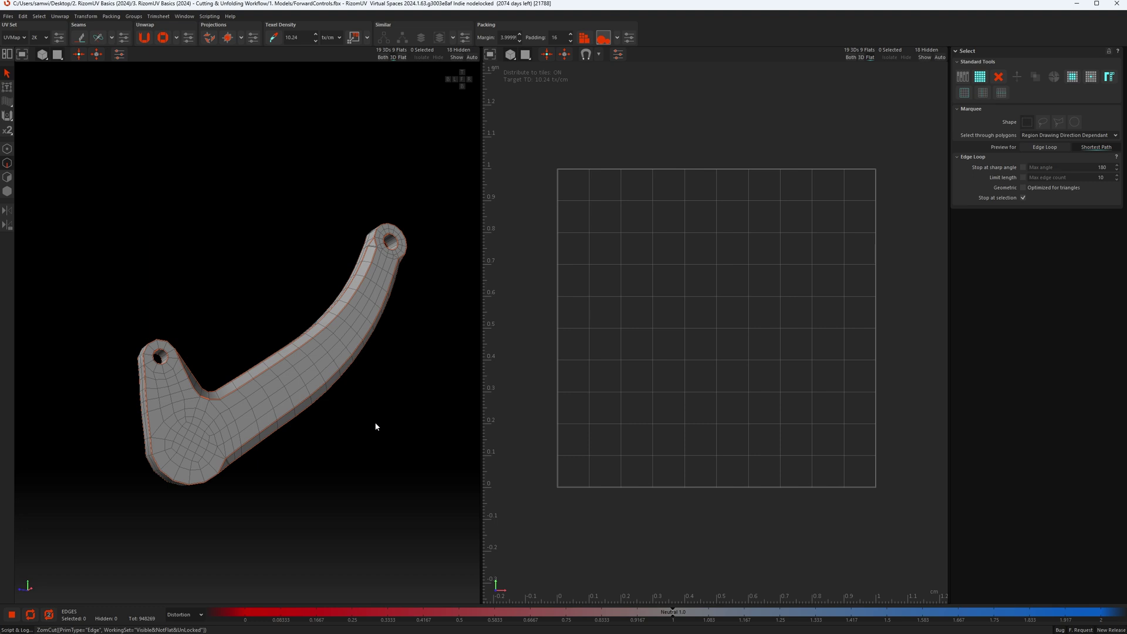
In island mode, select all of the arm's islands, unfold and pack them, and clear the selection.
key("F4")
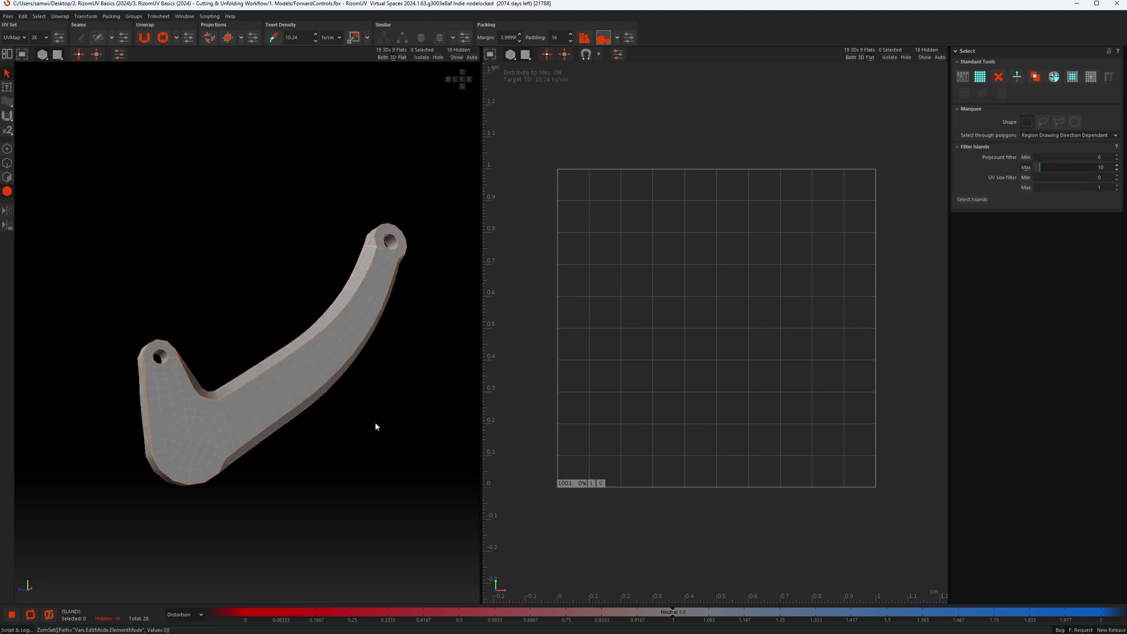
key("ctrl+a")
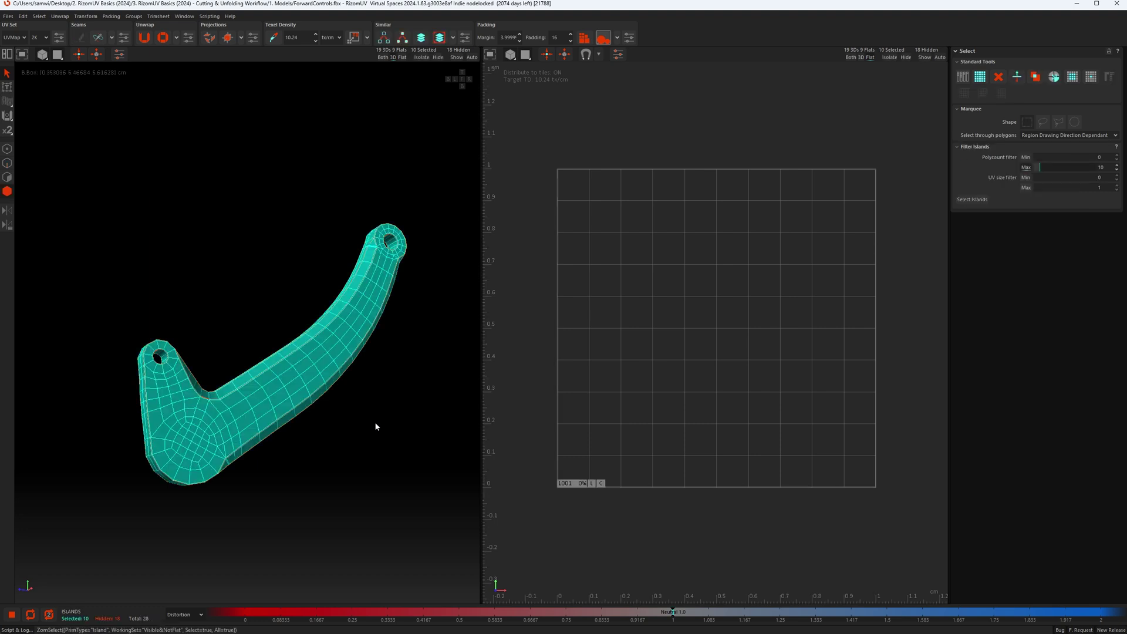
key("u")
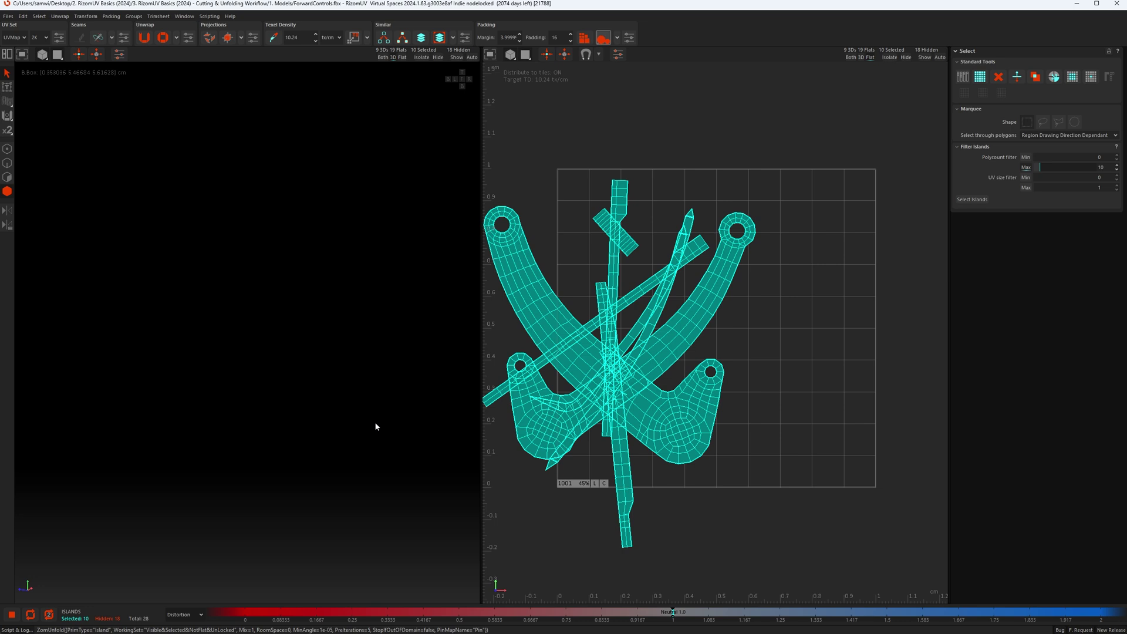
key("p")
left_click(376, 426)
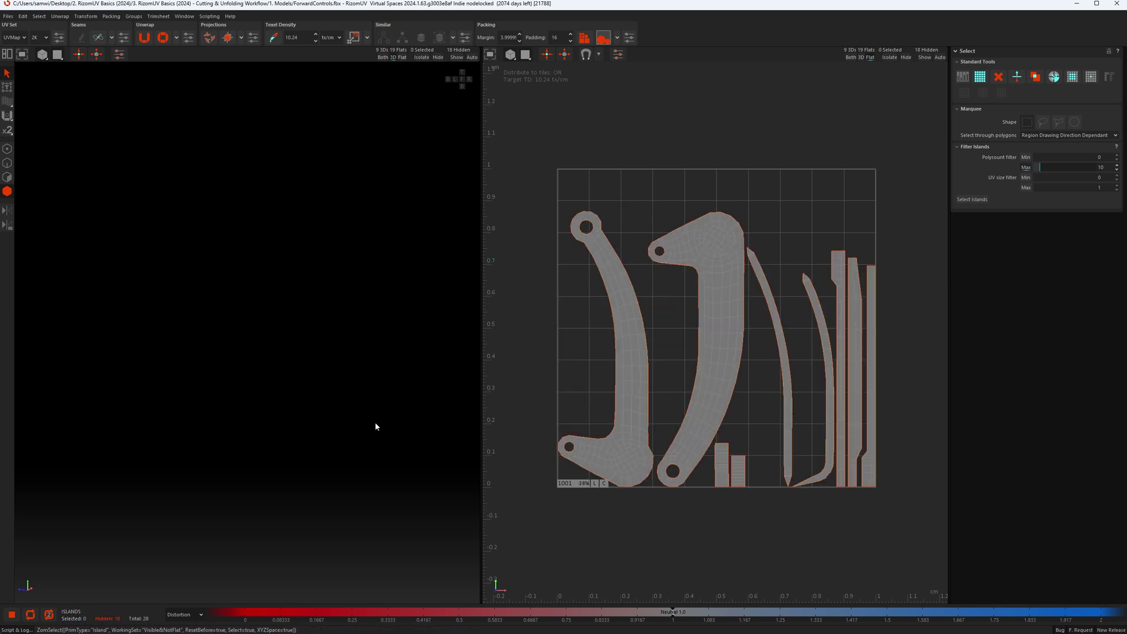
Show all parts again, isolate the large knurled grip cylinder and switch to edge selection mode.
key("y")
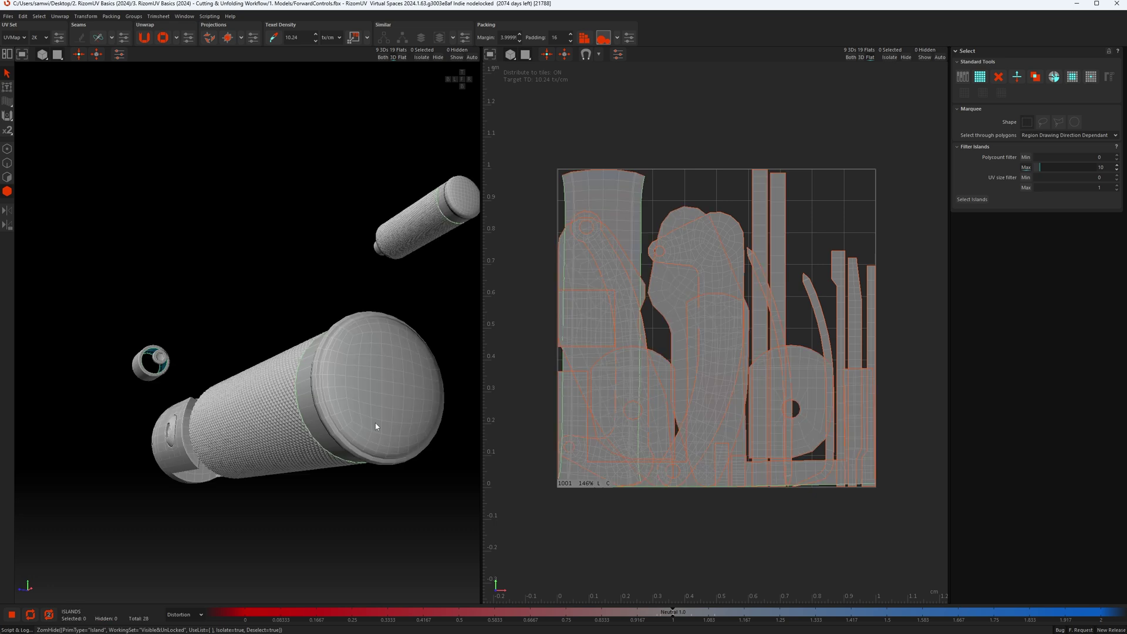
left_click_drag(376, 423, 339, 399, "alt")
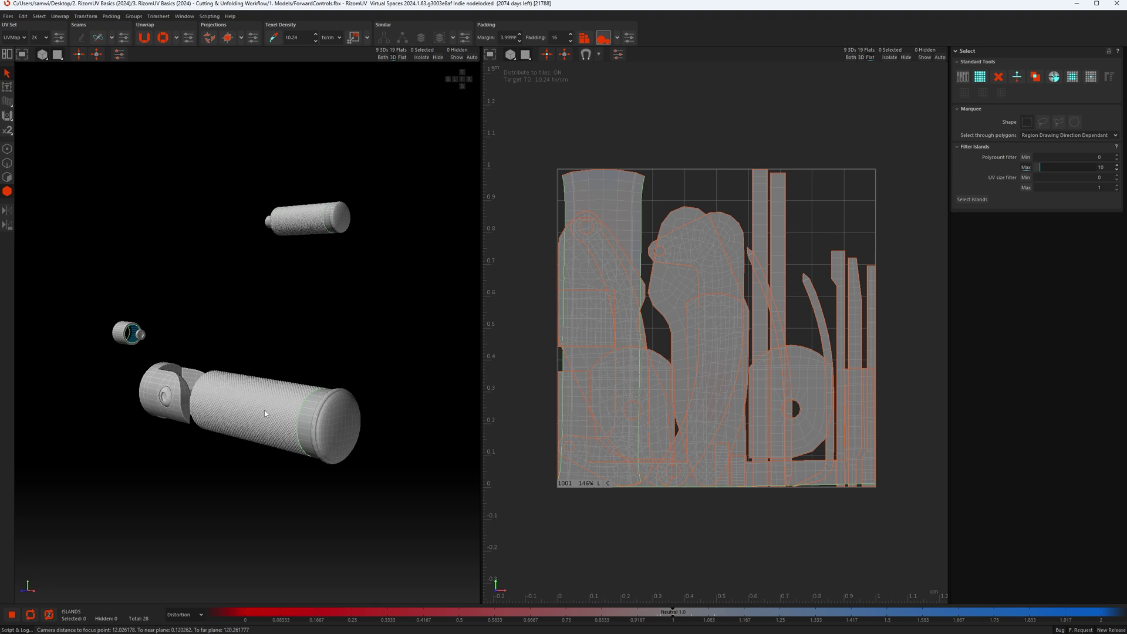
key("i")
scroll(266, 417, "up", 3)
left_click_drag(266, 417, 281, 443, "alt")
middle_click_drag(282, 434, 272, 426, "alt")
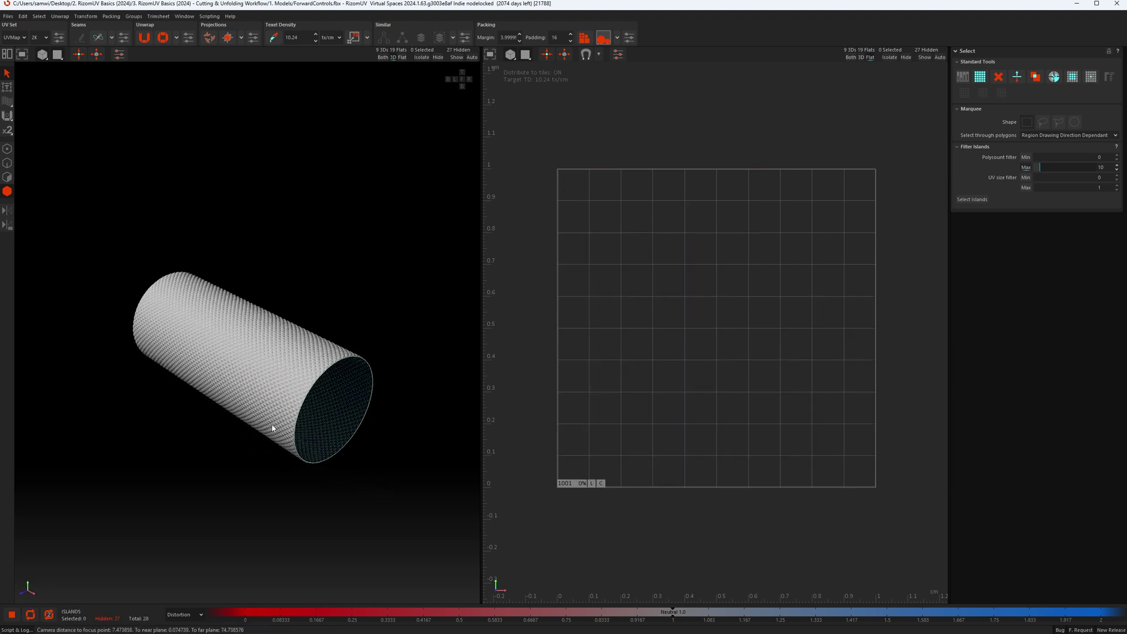
key("F2")
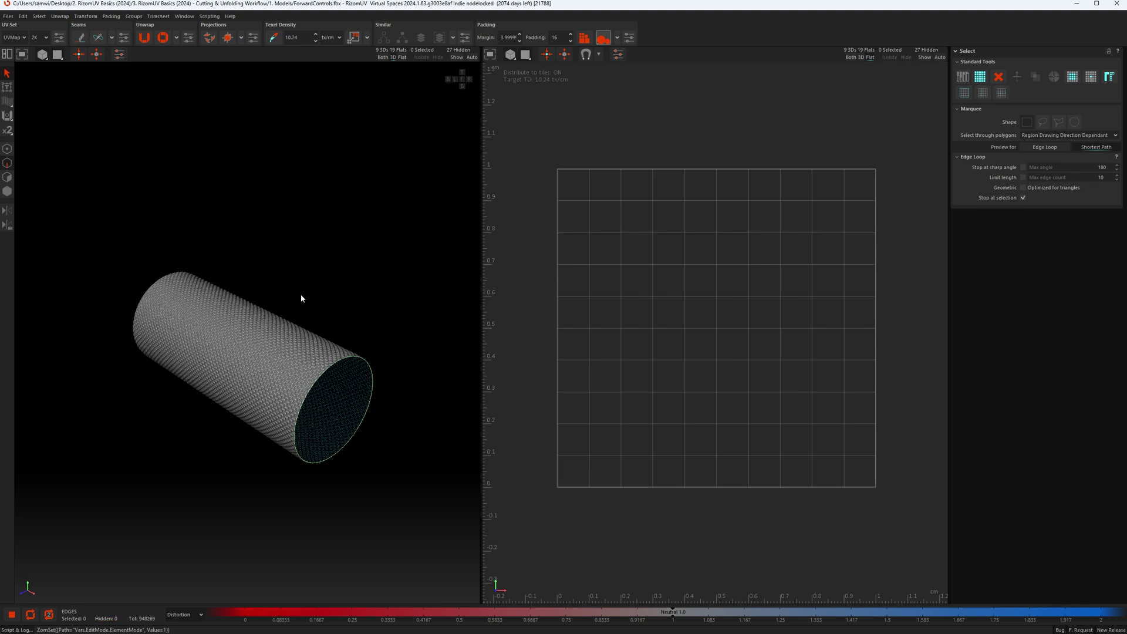
Try to select a lengthwise edge loop on the knurled cylinder's surface and clear the selection.
scroll(301, 298, "up", 4)
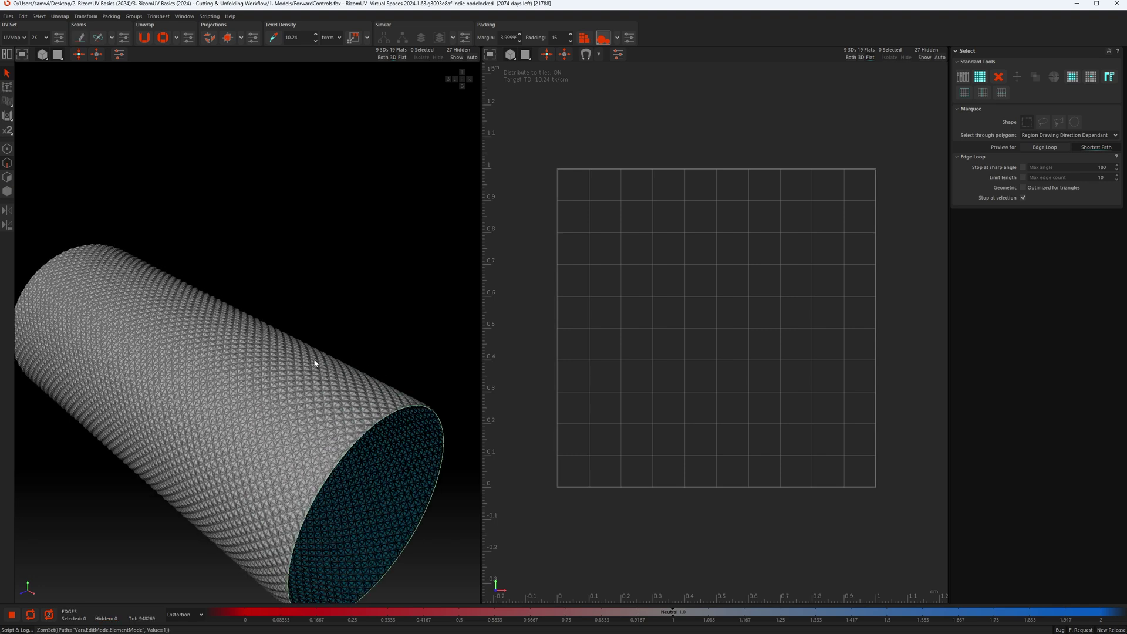
left_click_drag(322, 378, 274, 293, "alt")
left_click_drag(291, 404, 262, 320, "alt")
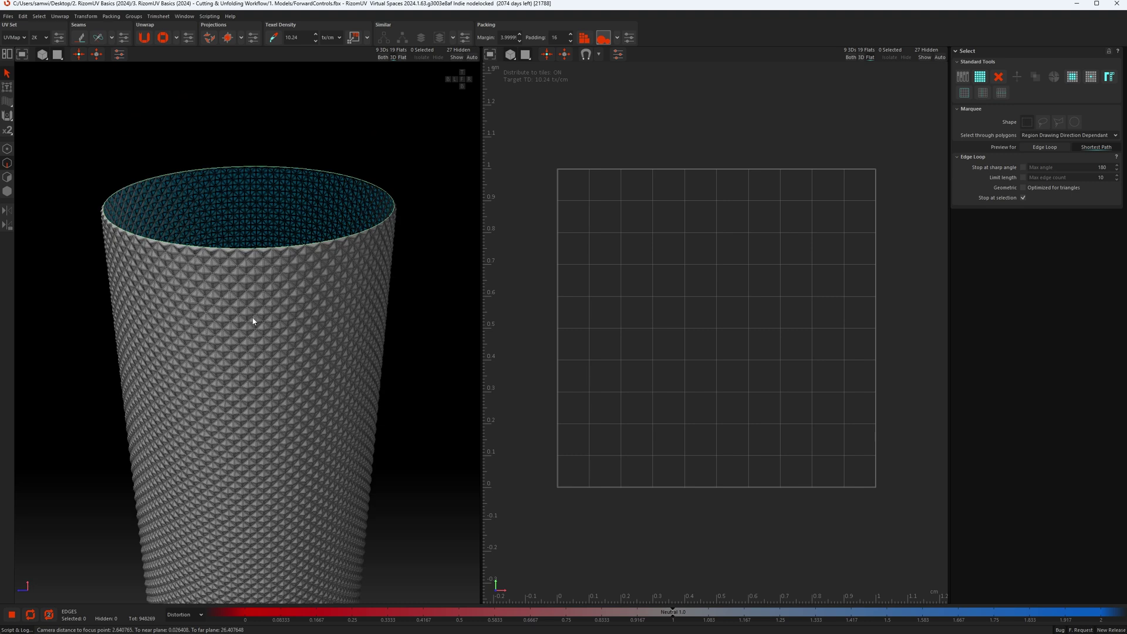
scroll(263, 270, "up", 6)
double_click(264, 275)
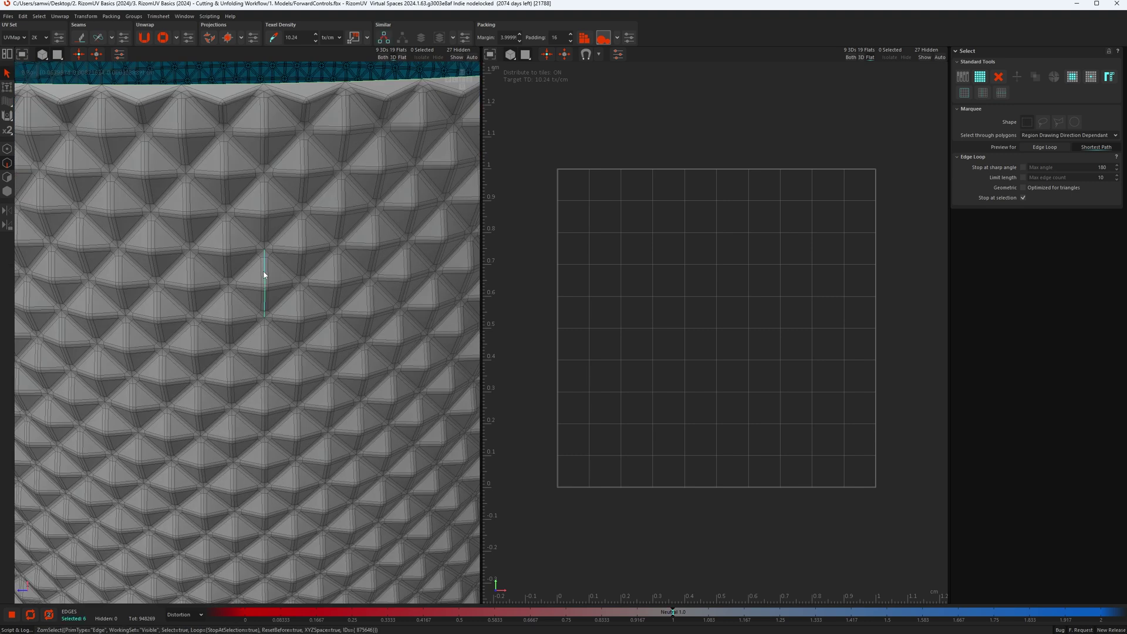
scroll(264, 275, "down", 2)
scroll(270, 224, "down", 3)
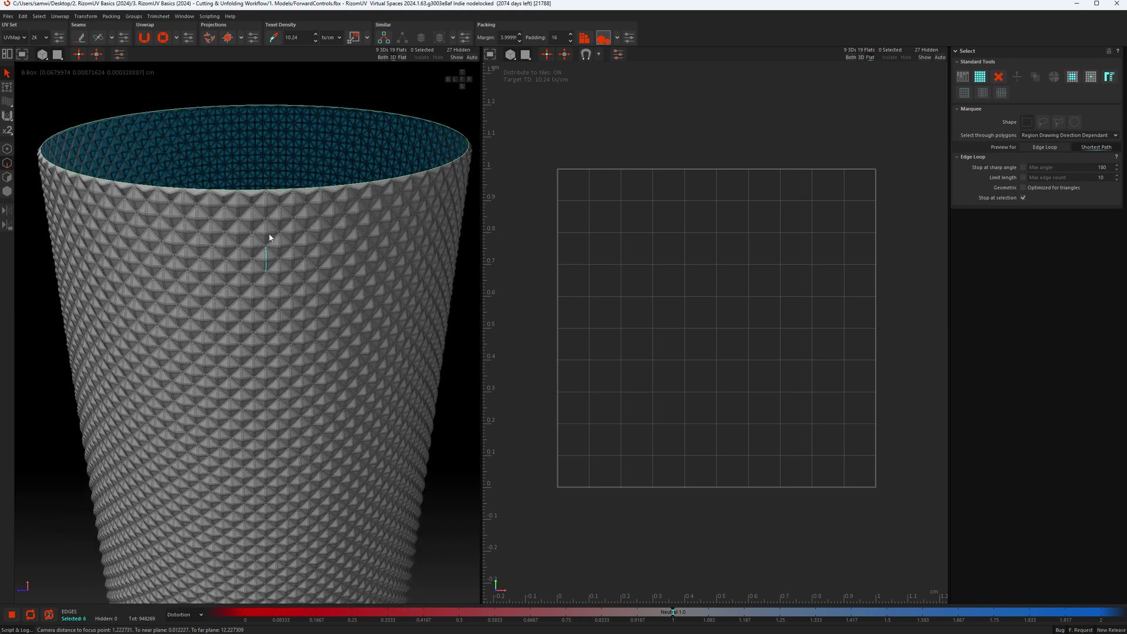
left_click(323, 87)
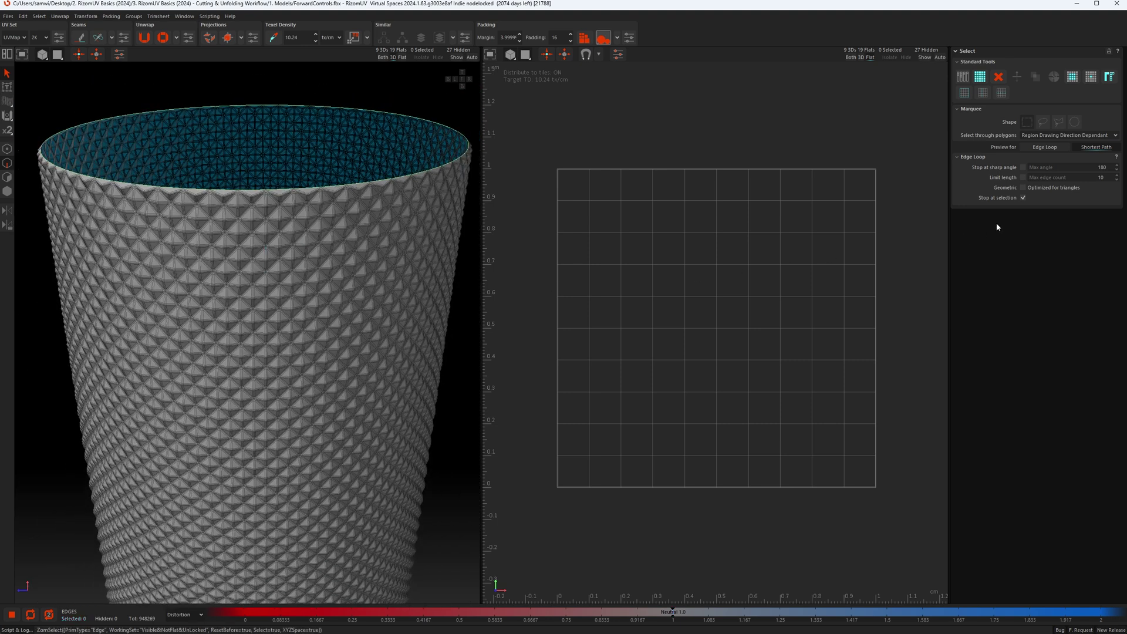
Enable the Geometric edge loop option optimized for triangles and select one edge line running the full length of the knurled cylinder.
left_click(1023, 189)
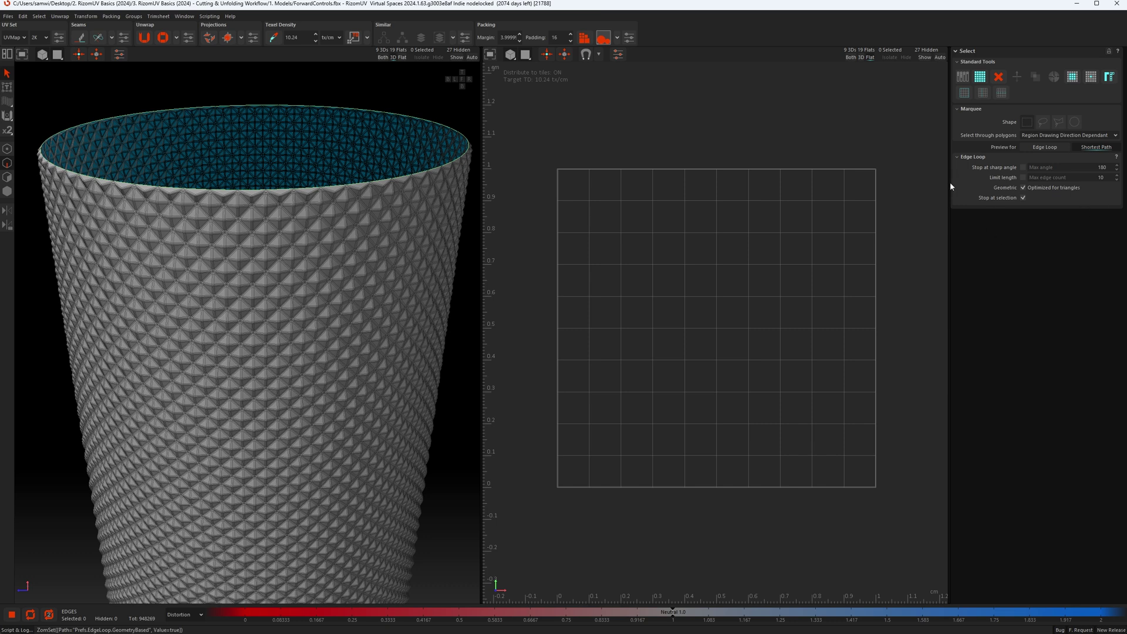
scroll(264, 256, "up", 8)
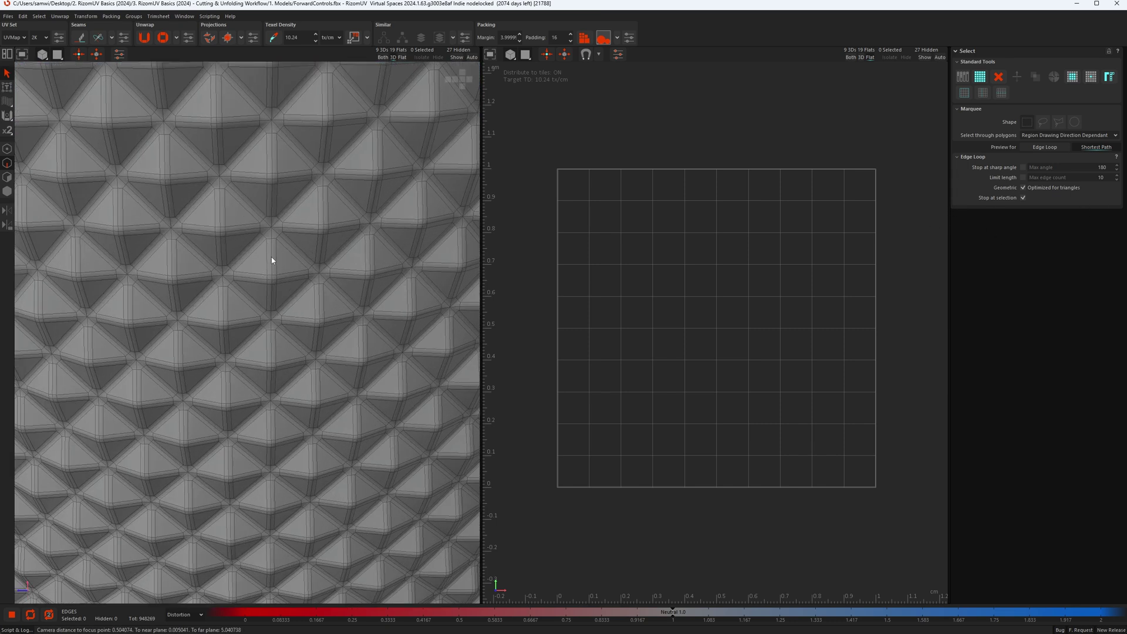
double_click(271, 257)
scroll(271, 257, "down", 8)
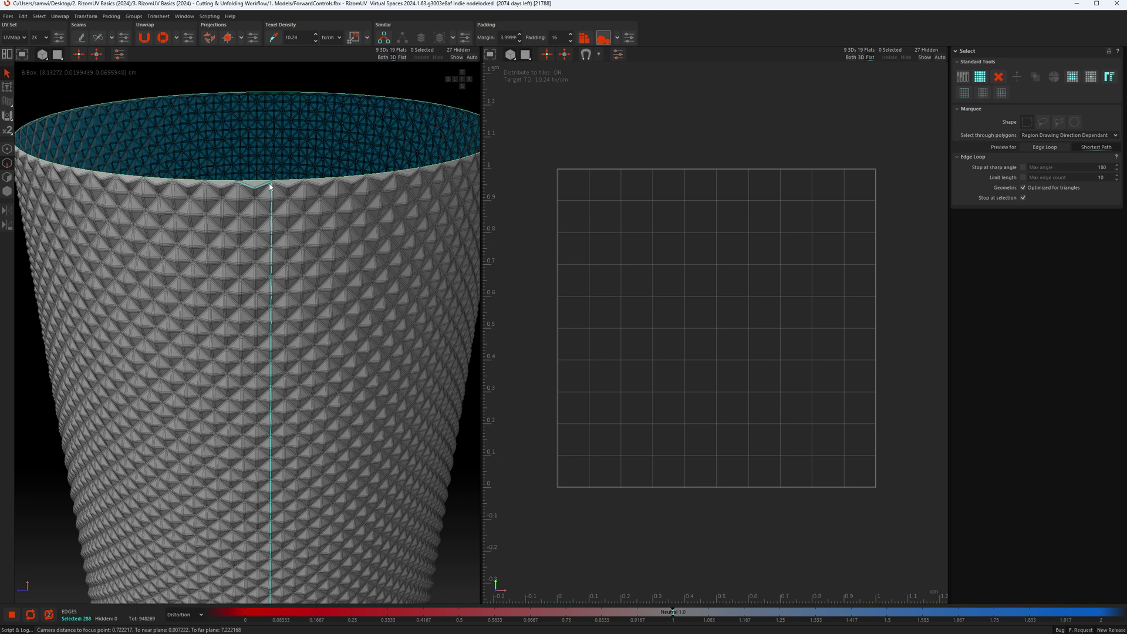
scroll(273, 404, "down", 6)
mouse_move(272, 403)
middle_mouse_down()
mouse_move(284, 430)
mouse_move(281, 391)
middle_mouse_up()
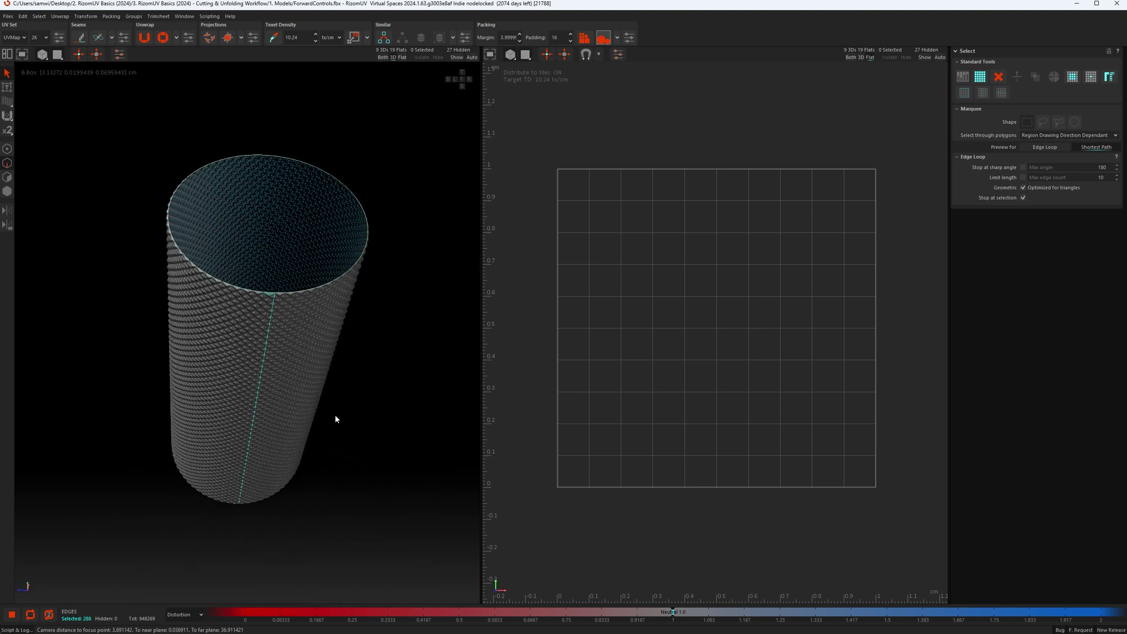
Cut the knurled cylinder along the selected lengthwise line, unfold it and pack the resulting island.
key("c")
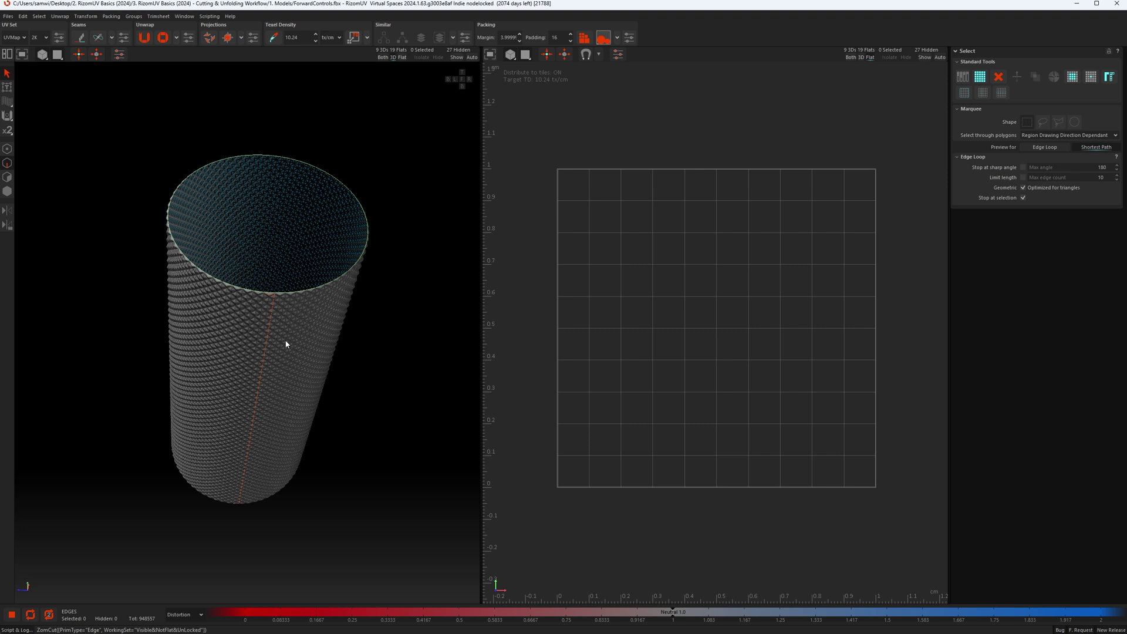
key("u")
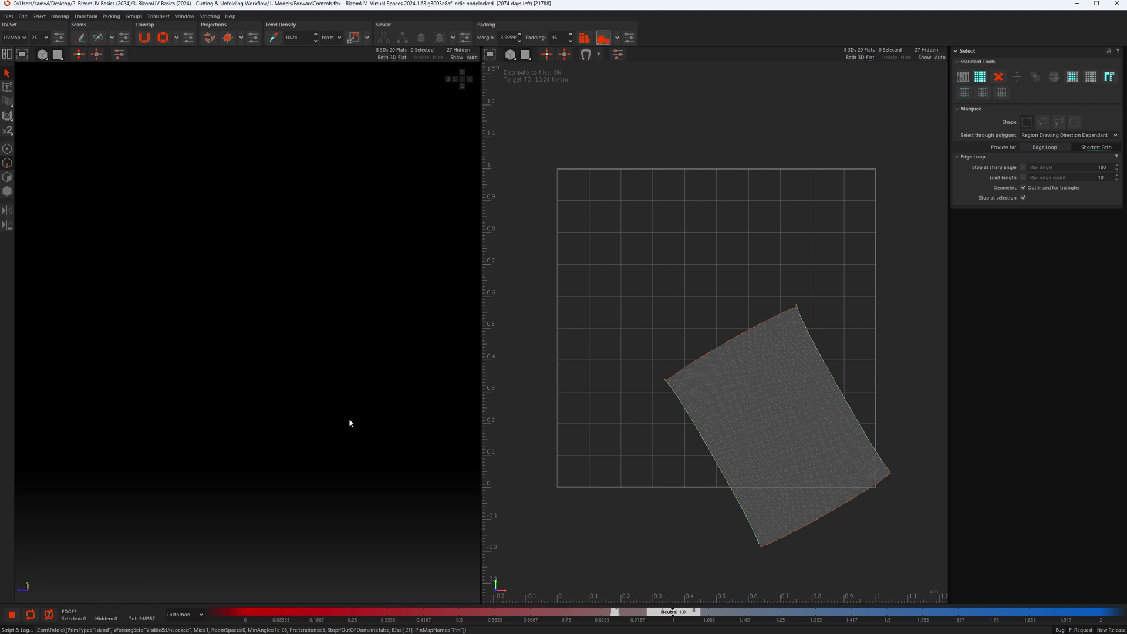
key("p")
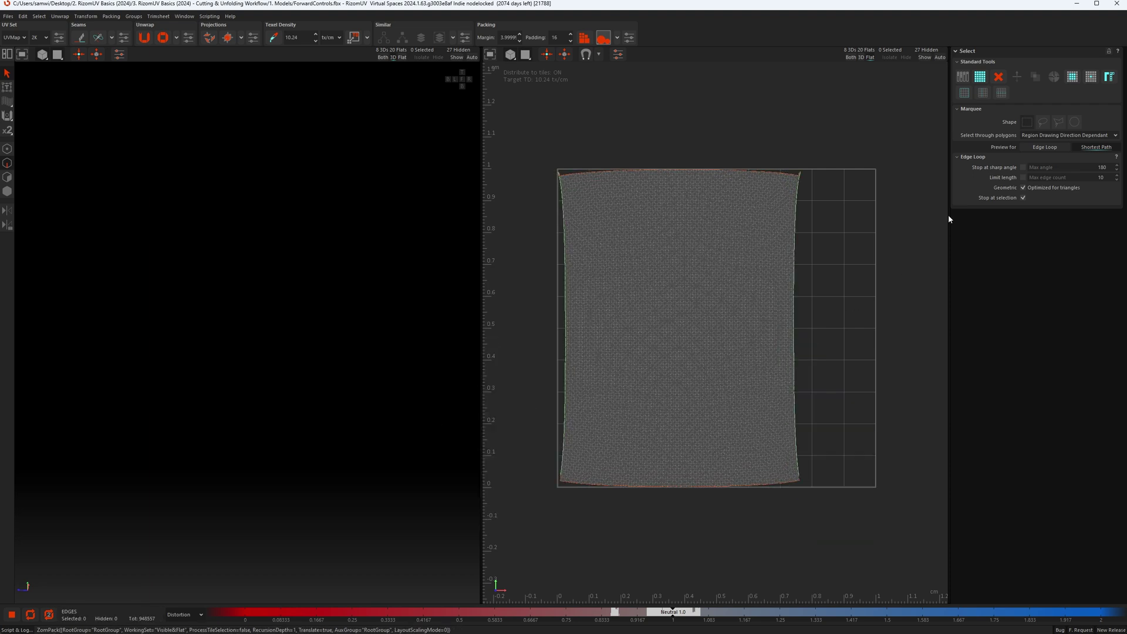
Disable the Geometric edge loop option, show all parts again and isolate the small hex-socket bolt beside the collar.
left_click(1024, 188)
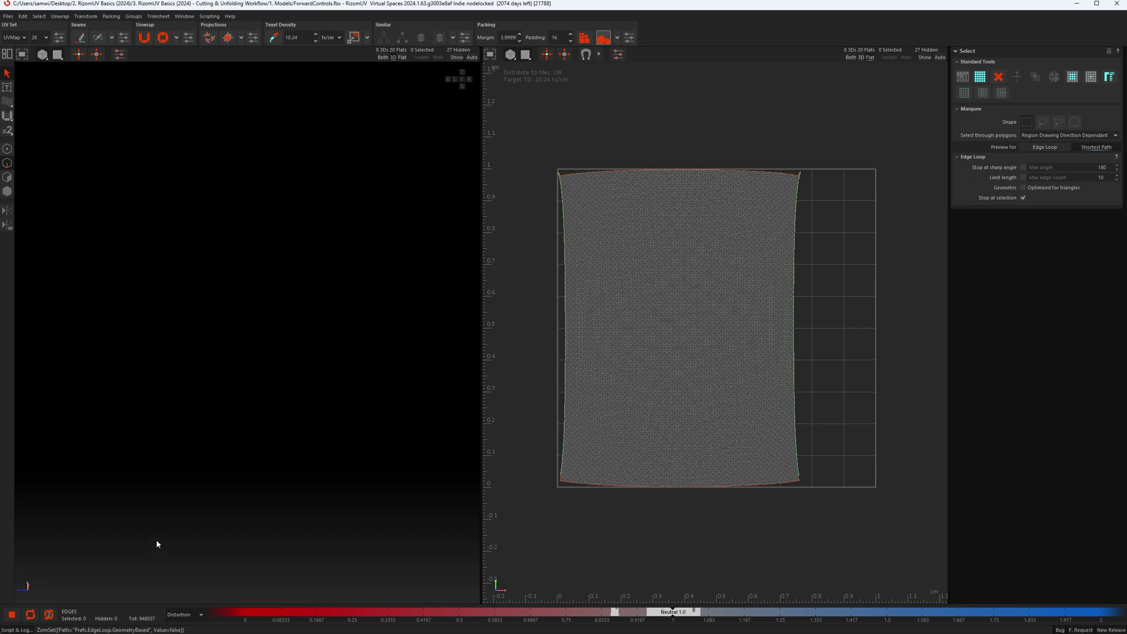
key("i")
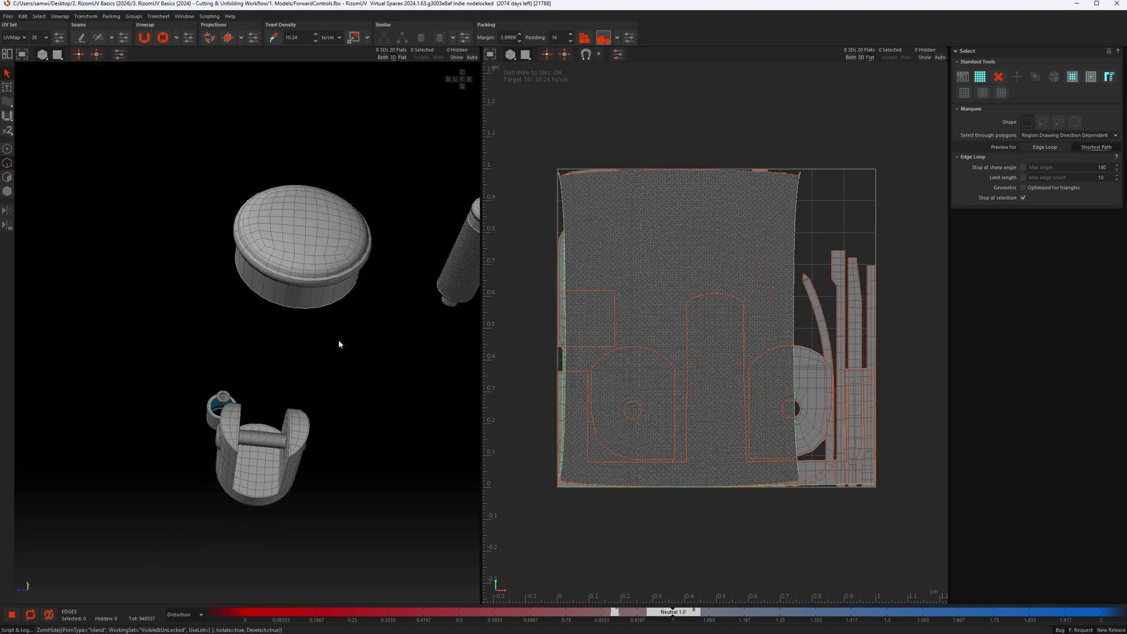
left_click_drag(339, 341, 355, 357, "alt")
middle_click_drag(355, 357, 342, 408, "alt")
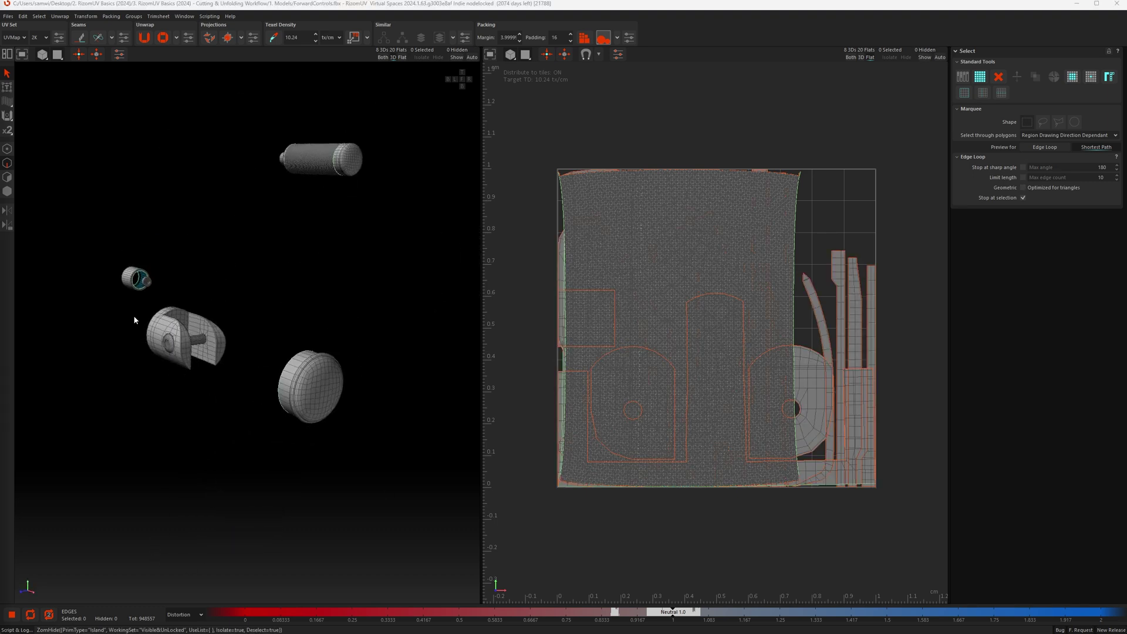
scroll(136, 285, "up", 5)
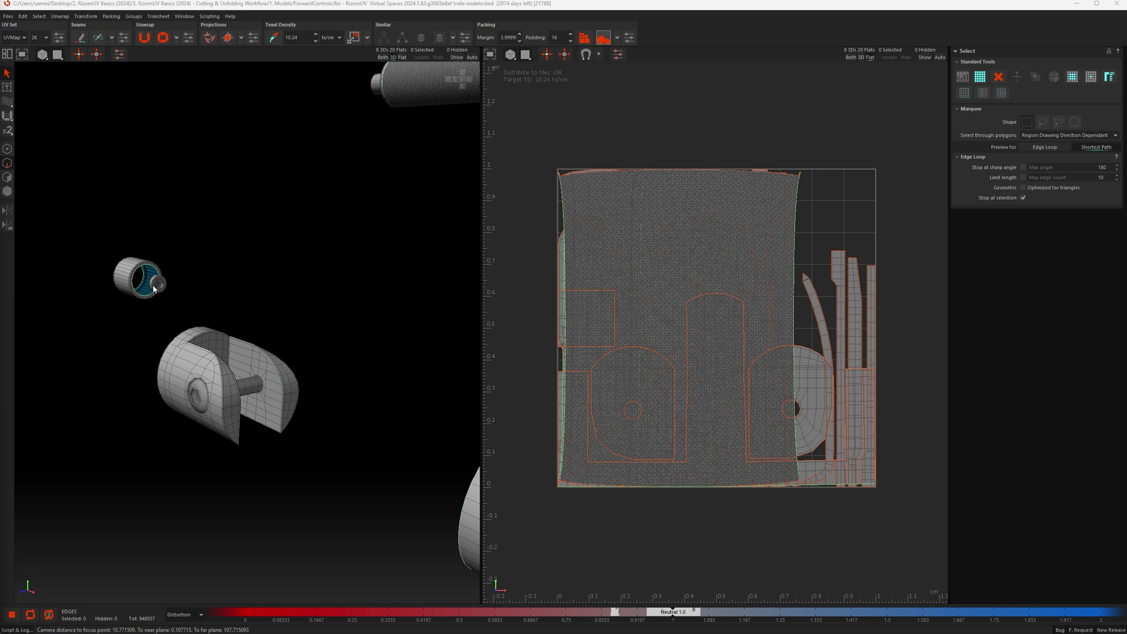
scroll(154, 288, "up", 10)
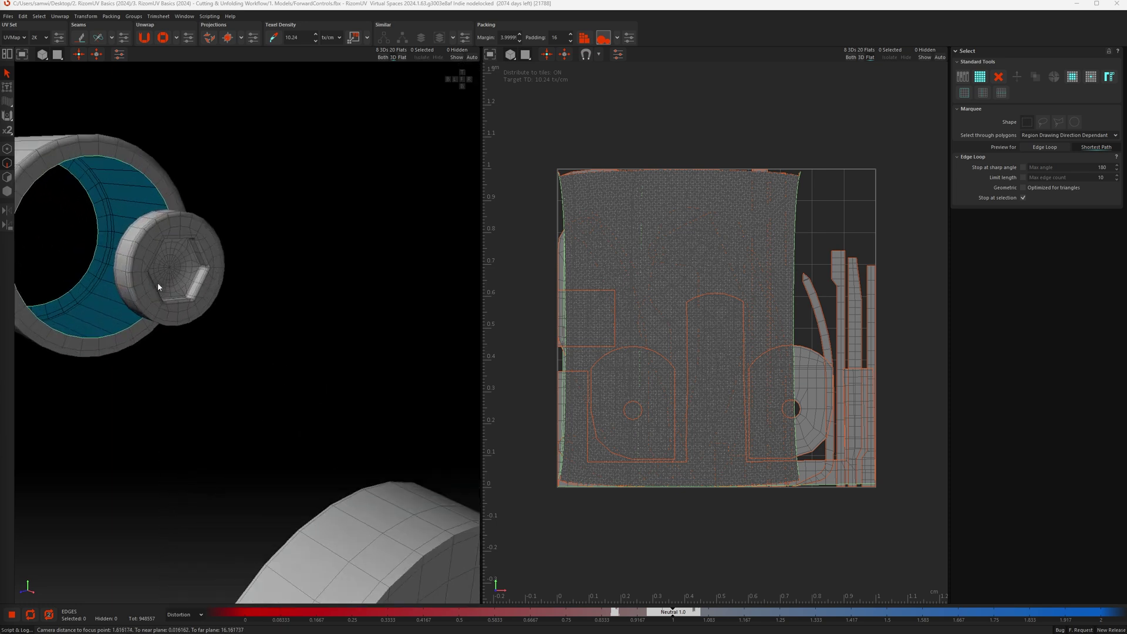
left_click_drag(175, 278, 224, 330, "alt")
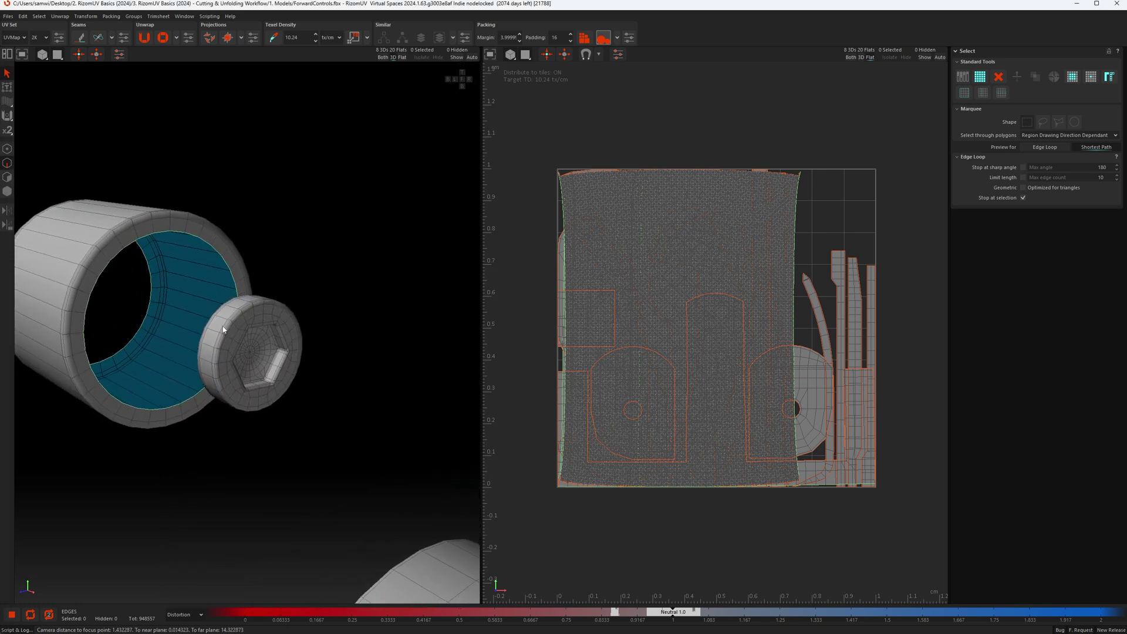
key("i")
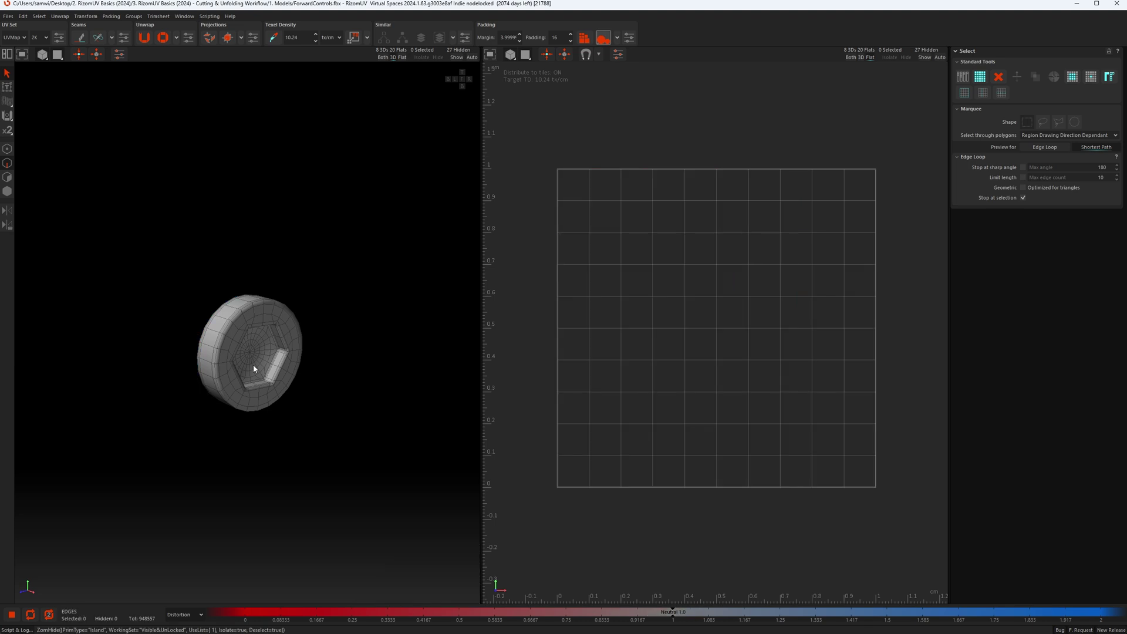
Select the bolt's outer front rim loop, a short seam line across its side wall, and the loop around the hexagonal socket's upper rim.
right_click_drag(254, 365, 268, 380, "alt")
left_click_drag(269, 385, 185, 408, "alt")
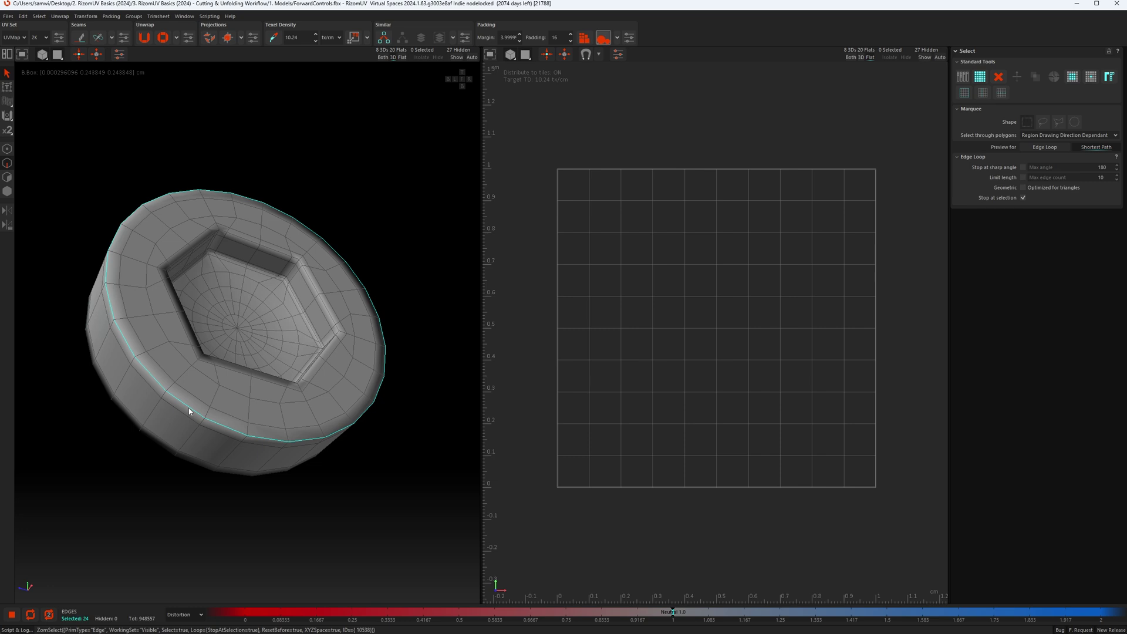
left_click_drag(212, 421, 222, 451, "alt")
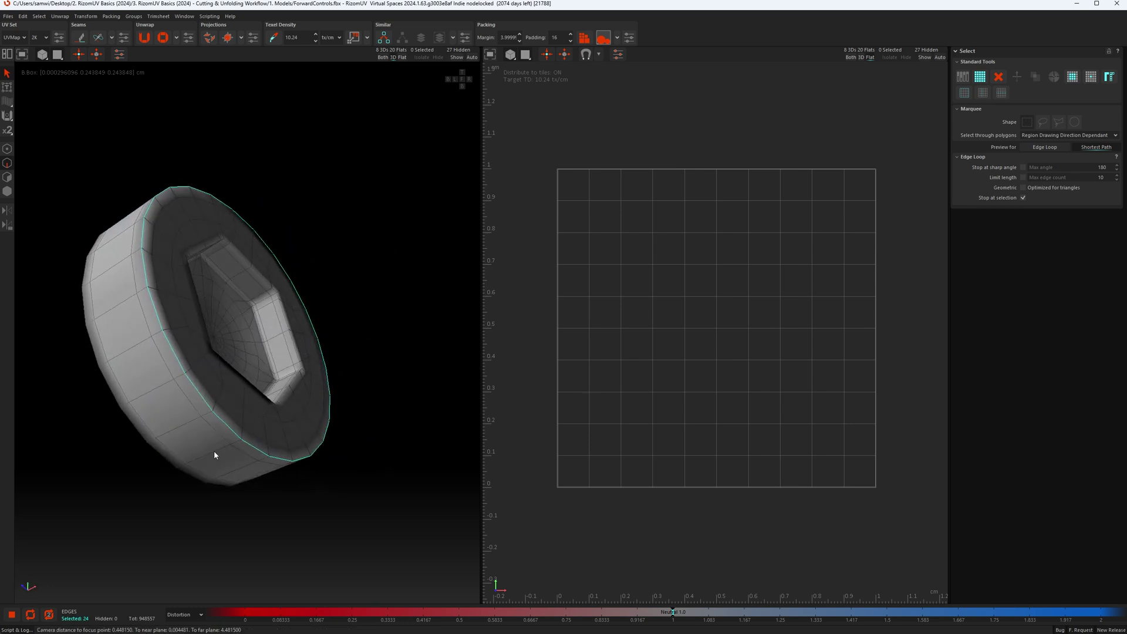
double_click(214, 451, "ctrl")
left_click_drag(311, 441, 272, 438, "alt")
scroll(291, 394, "up", 3)
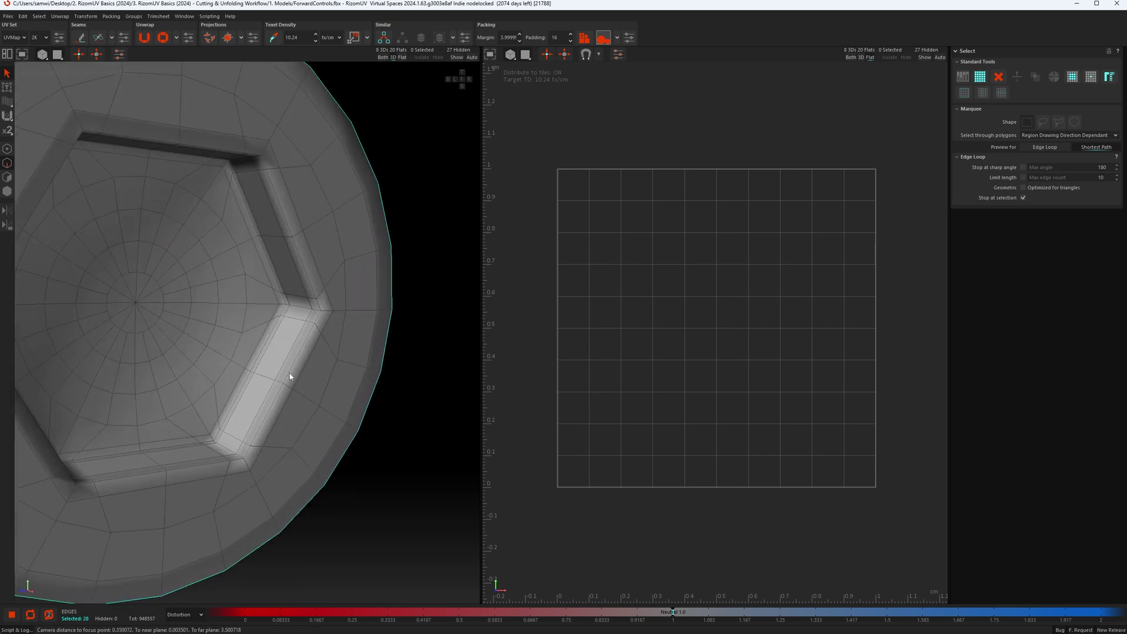
double_click(290, 372, "ctrl")
mouse_move(290, 373)
left_mouse_down("alt")
mouse_move(305, 383)
mouse_move(271, 358)
mouse_move(296, 371)
left_mouse_up("alt")
scroll(296, 372, "up", 3)
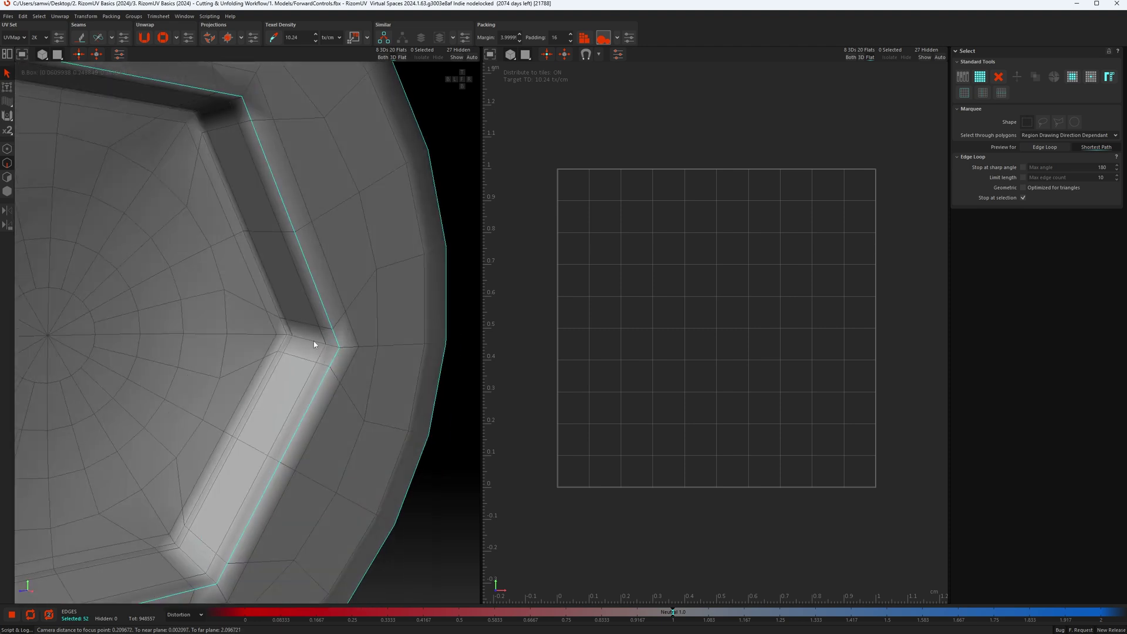
double_click(313, 340, "ctrl")
scroll(311, 346, "down", 2)
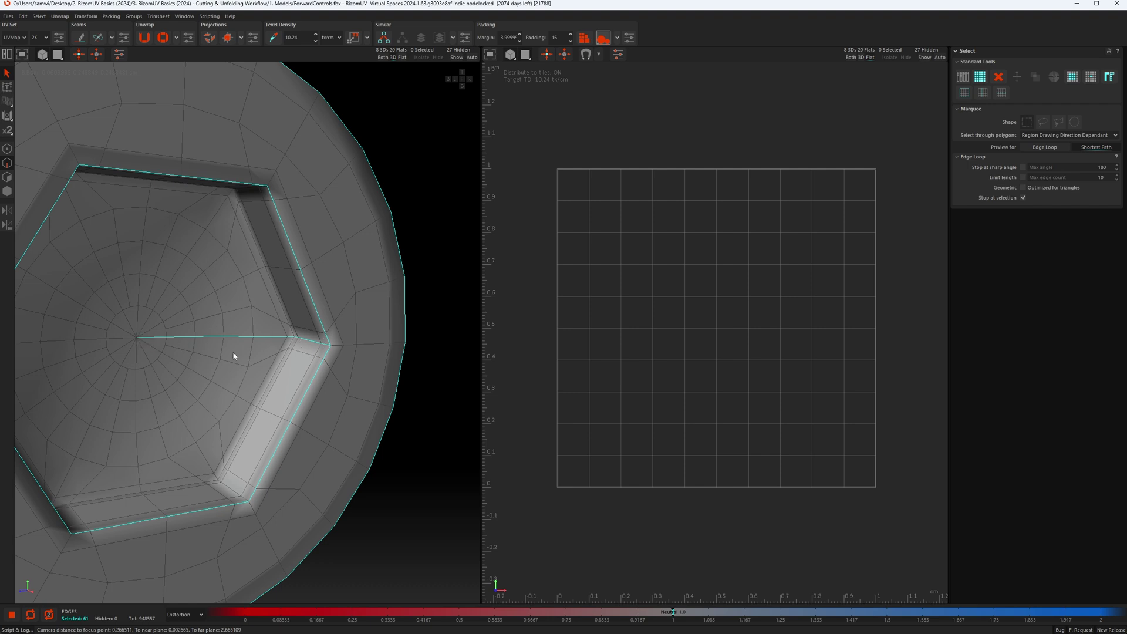
scroll(298, 352, "up", 3)
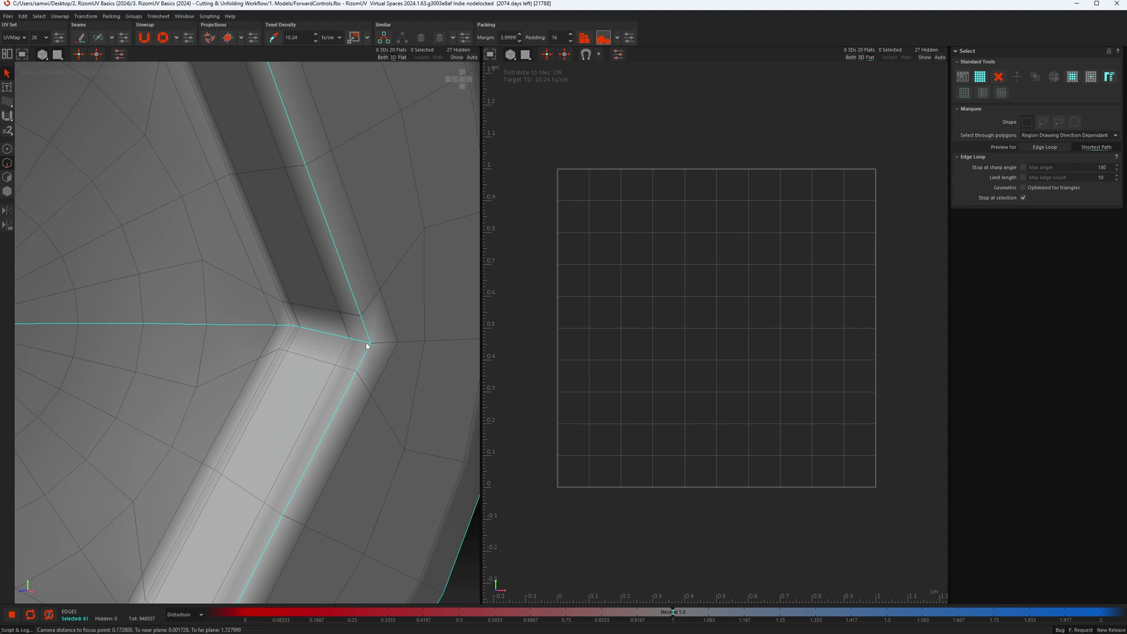
key("ctrl+z")
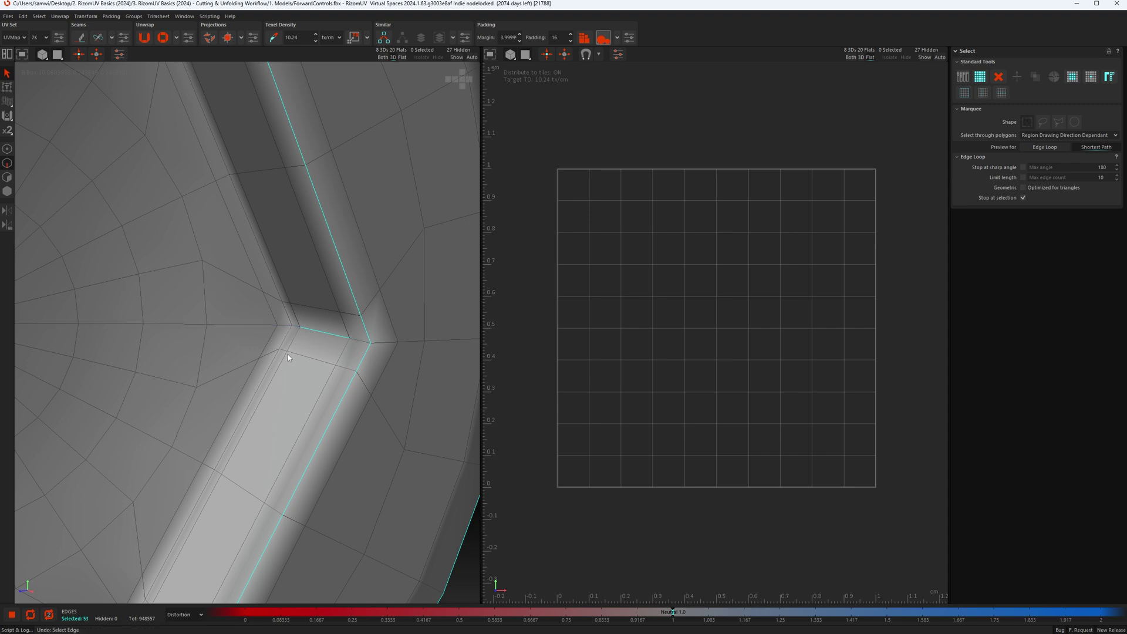
key("ctrl+z")
Add the edges running from rim to floor at three consecutive corners of the hexagonal socket to the selection.
left_click(356, 340)
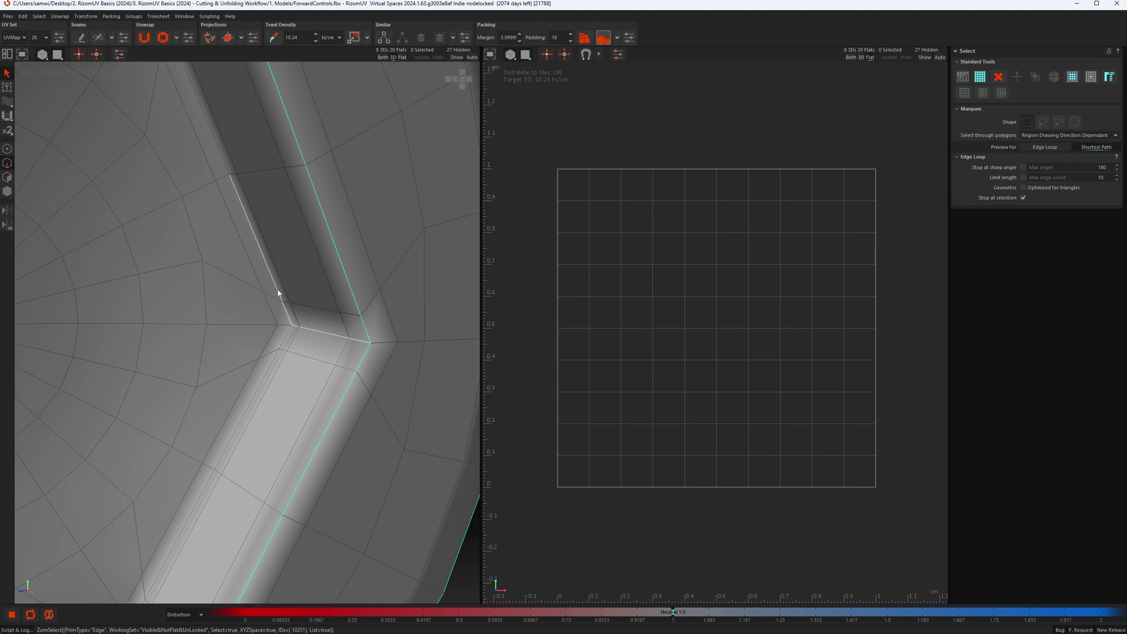
left_click(297, 331)
scroll(297, 331, "down", 5)
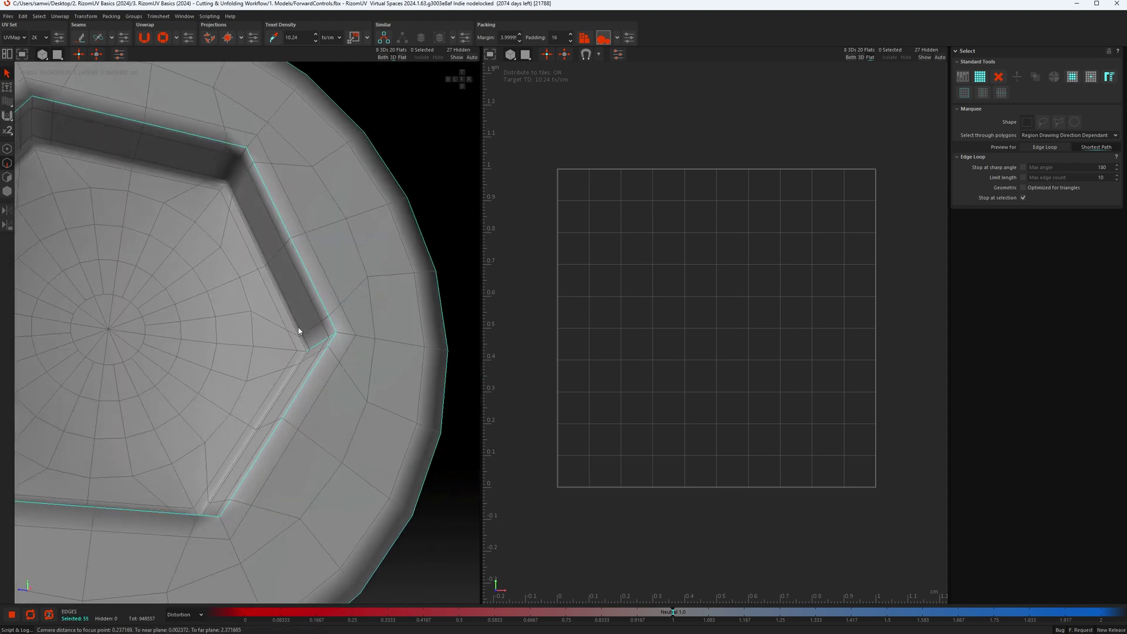
scroll(197, 183, "up", 5)
middle_click_drag(277, 178, 272, 236)
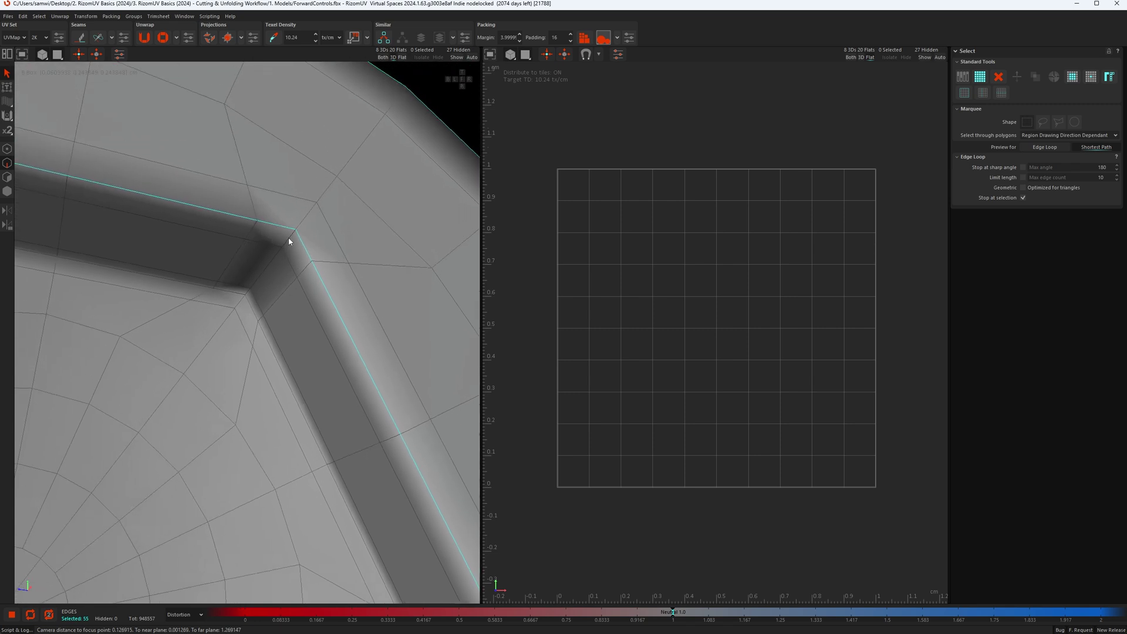
left_click(288, 240)
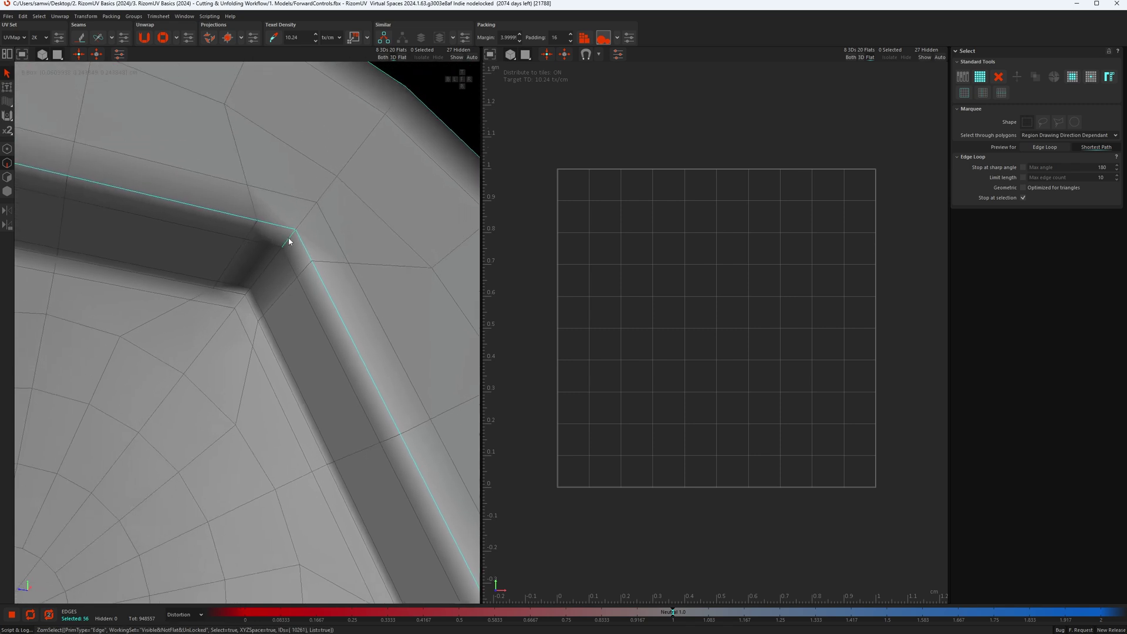
left_click(247, 295)
scroll(279, 289, "down", 5)
scroll(192, 301, "up", 5)
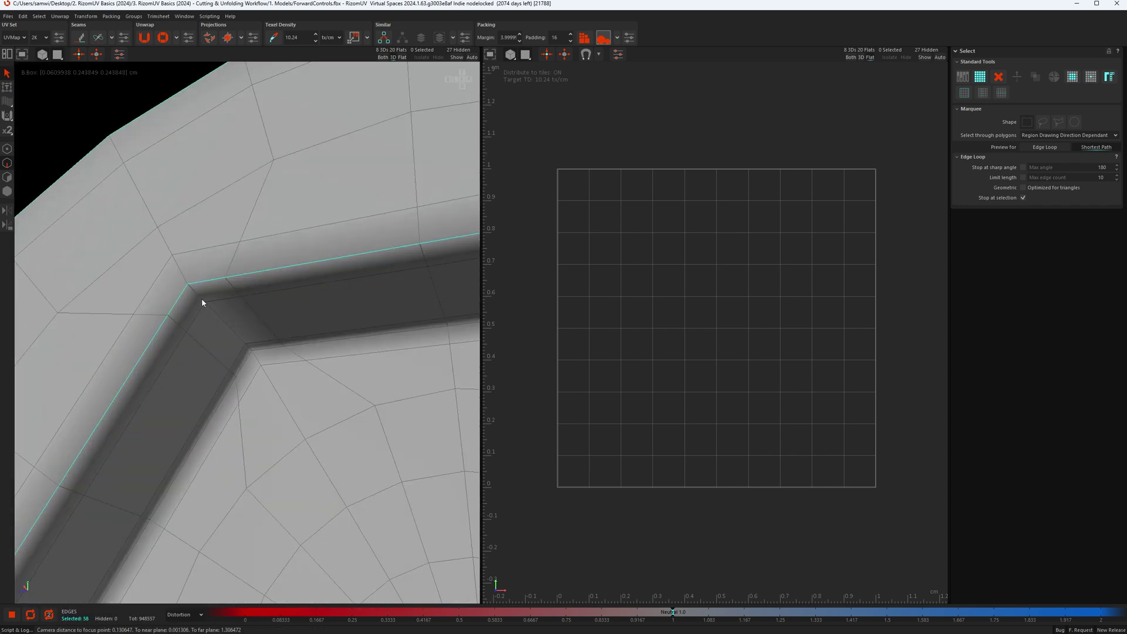
left_click(201, 300)
scroll(212, 313, "down", 4)
scroll(234, 337, "up", 7)
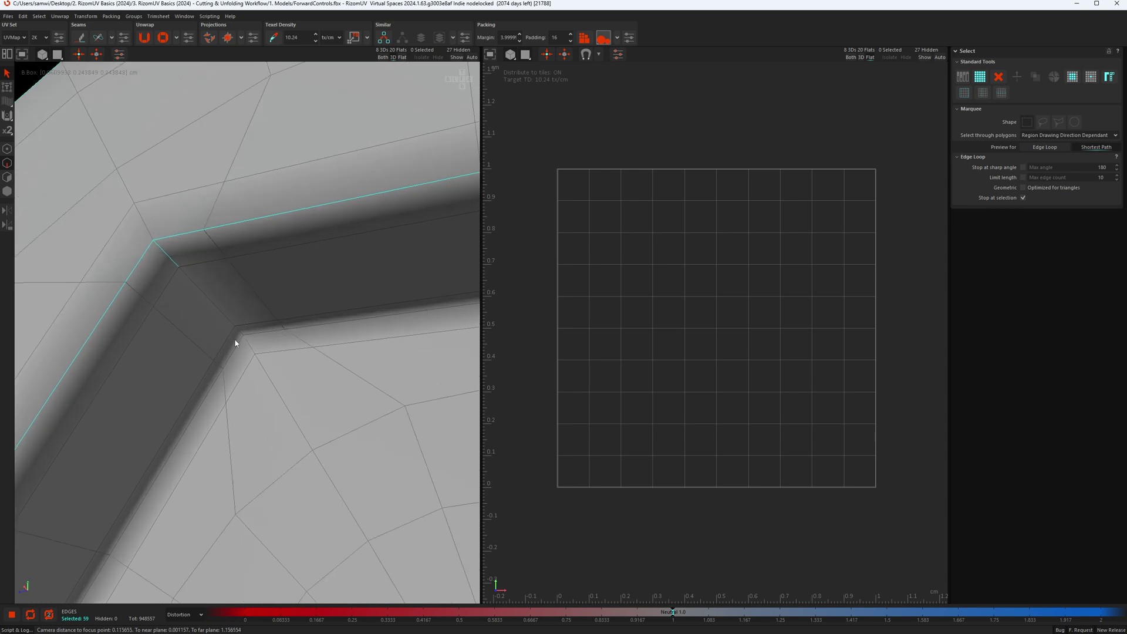
left_click(245, 330)
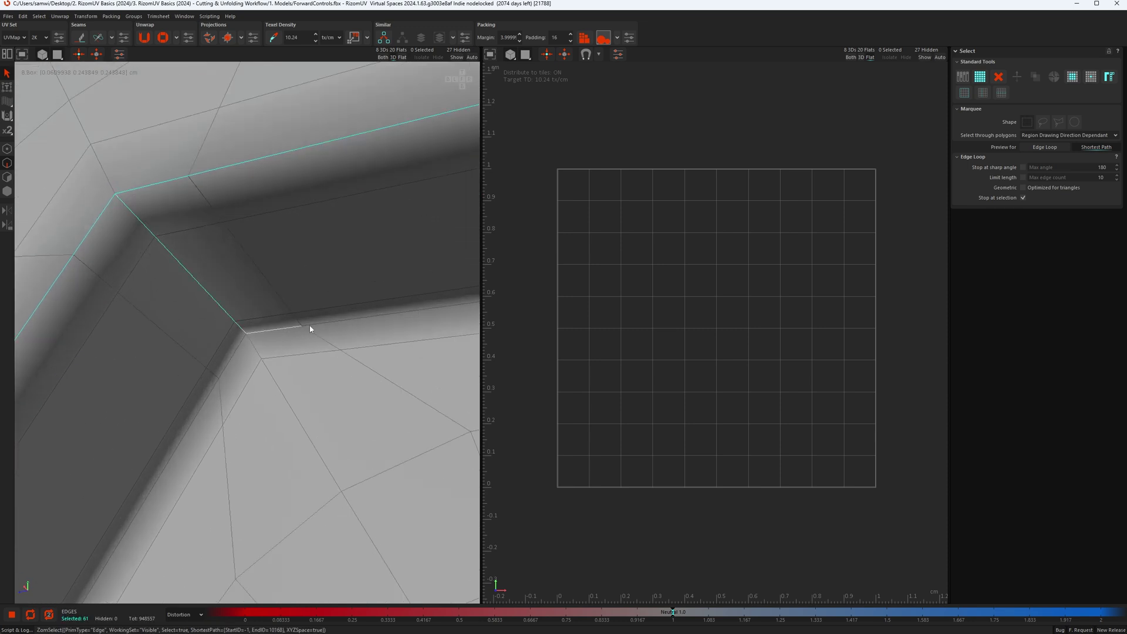
Add the rim-to-floor edges at two more socket corners, leaving the sixth corner unselected.
scroll(302, 333, "down", 3)
scroll(160, 443, "up", 4)
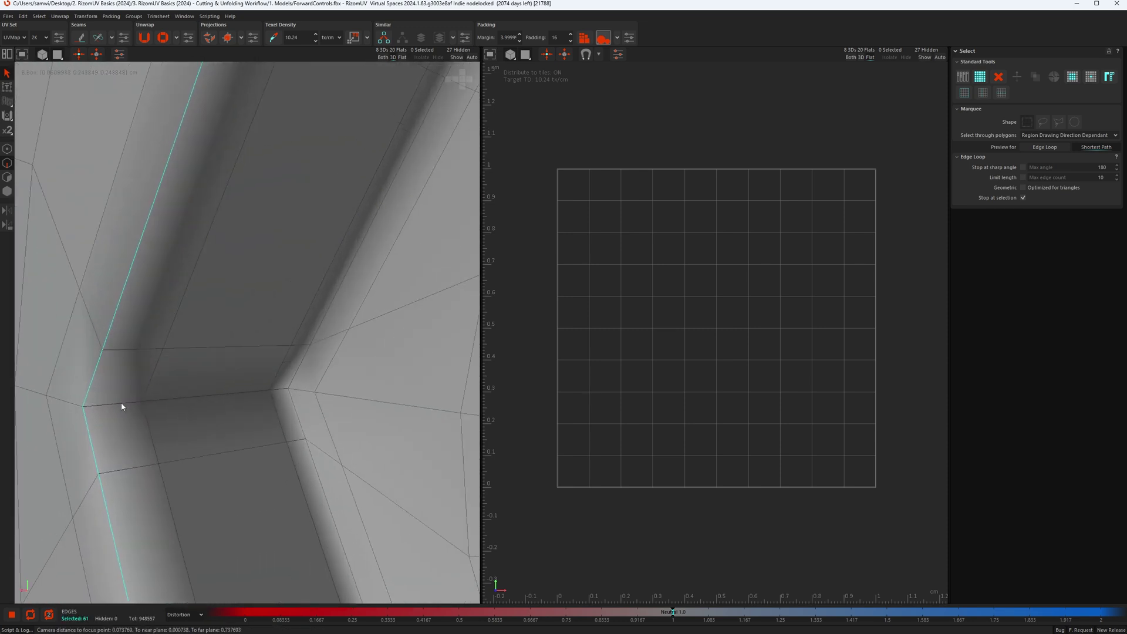
left_click(122, 405)
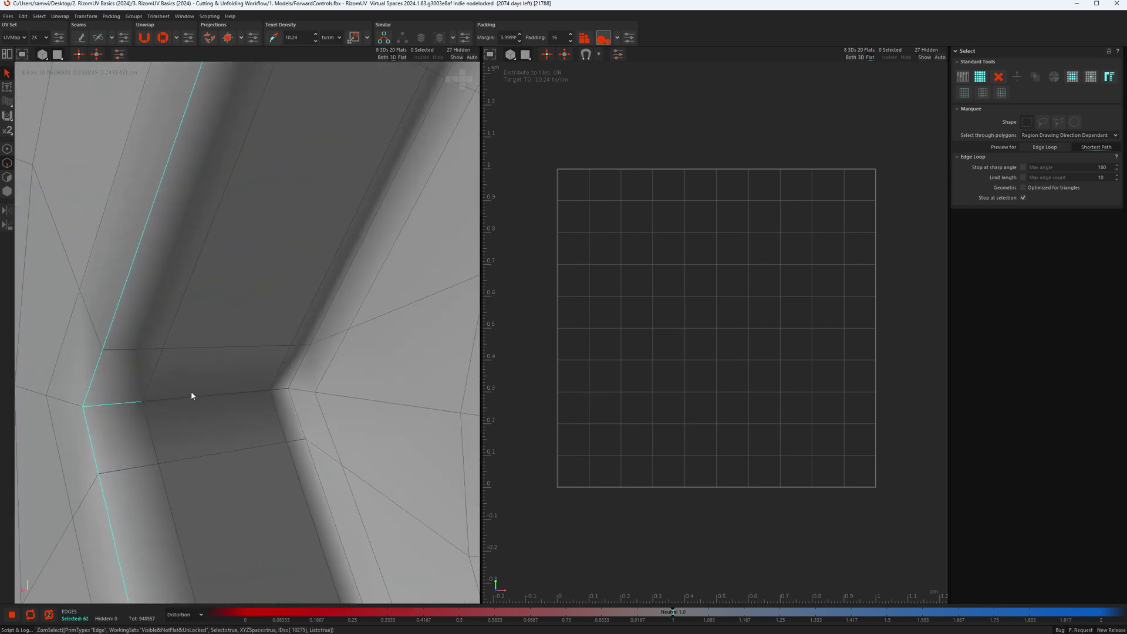
left_click(276, 392)
scroll(234, 496, "down", 4)
scroll(226, 332, "up", 5)
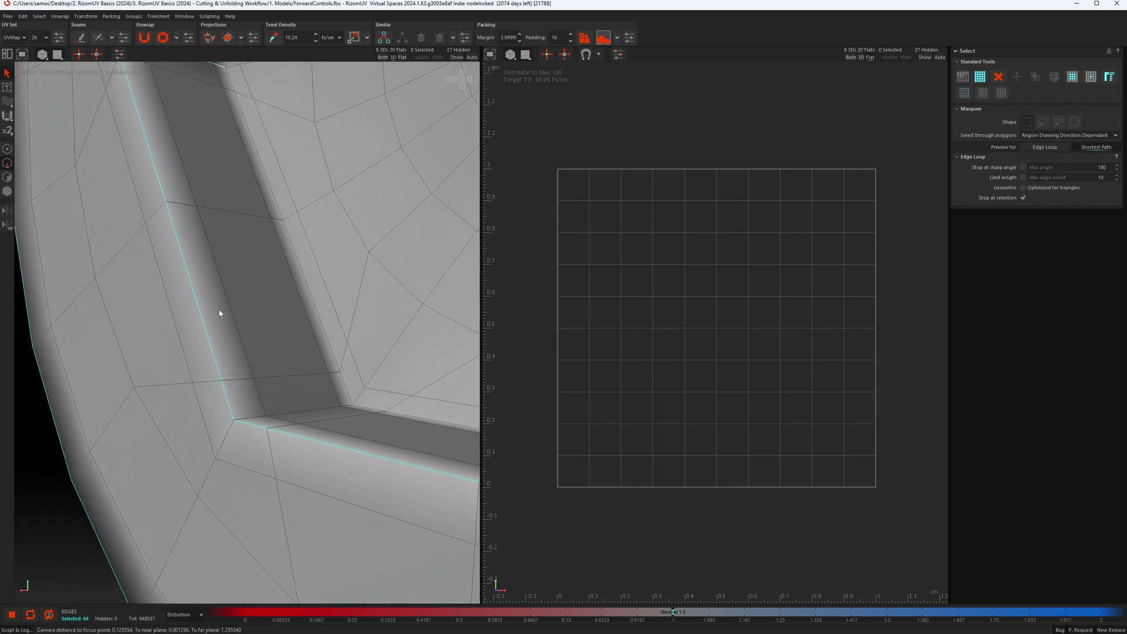
left_click(252, 417)
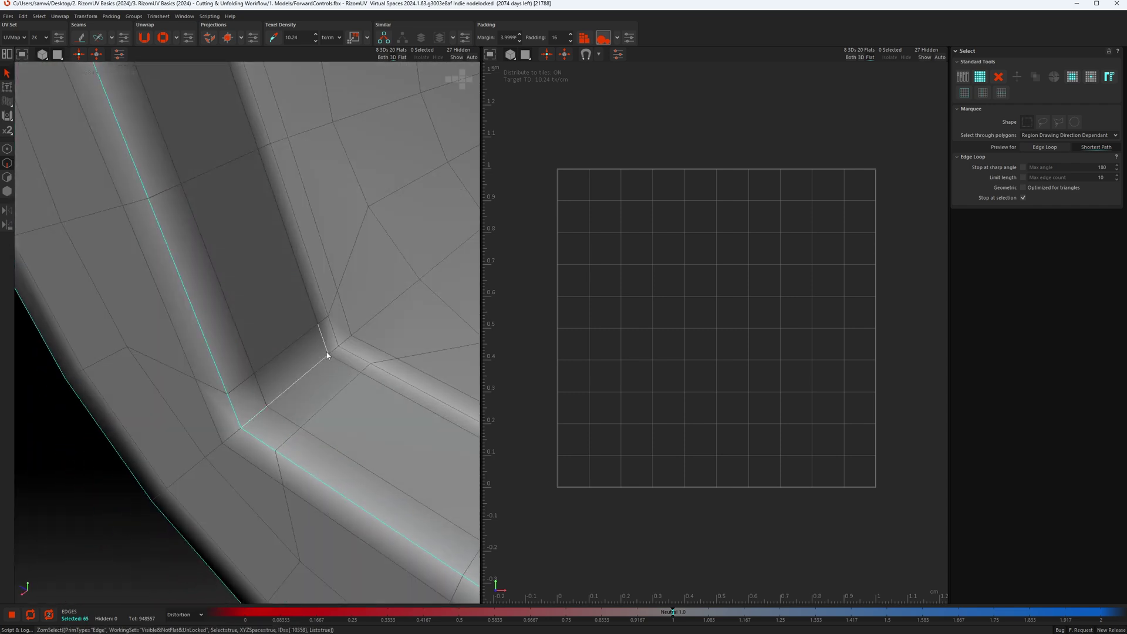
left_click(311, 355)
scroll(311, 355, "down", 8)
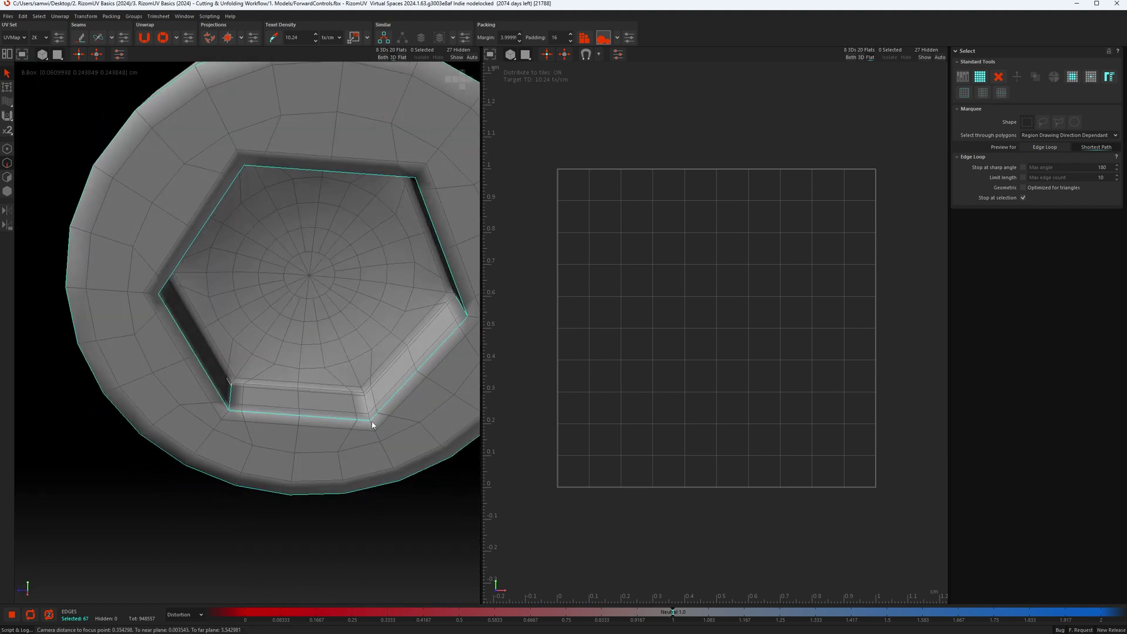
scroll(371, 422, "up", 4)
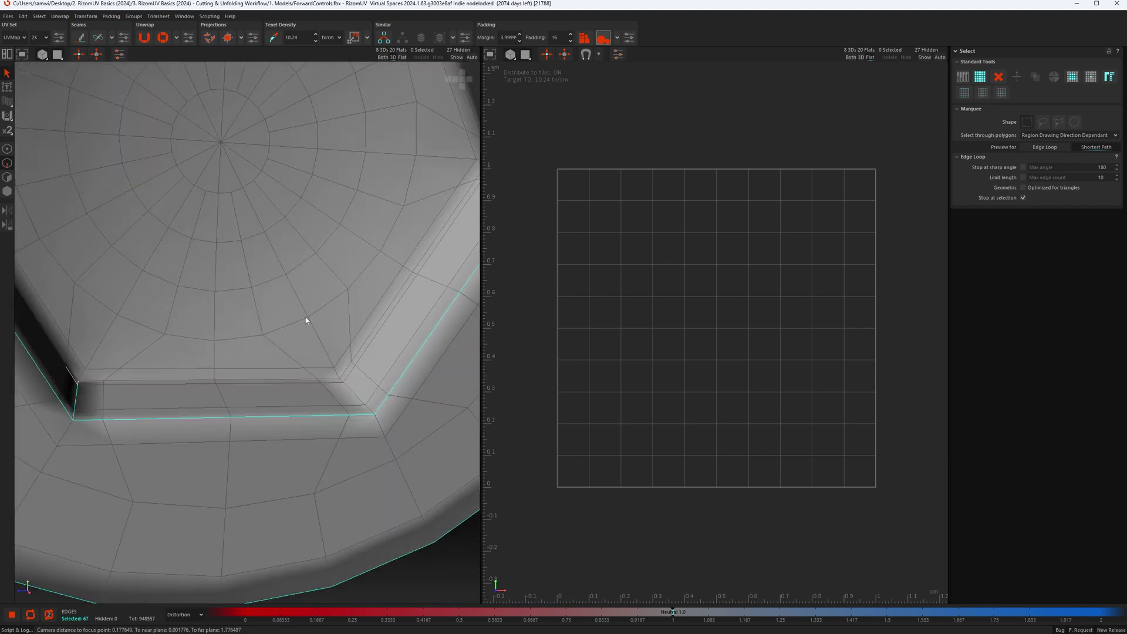
scroll(295, 358, "down", 6)
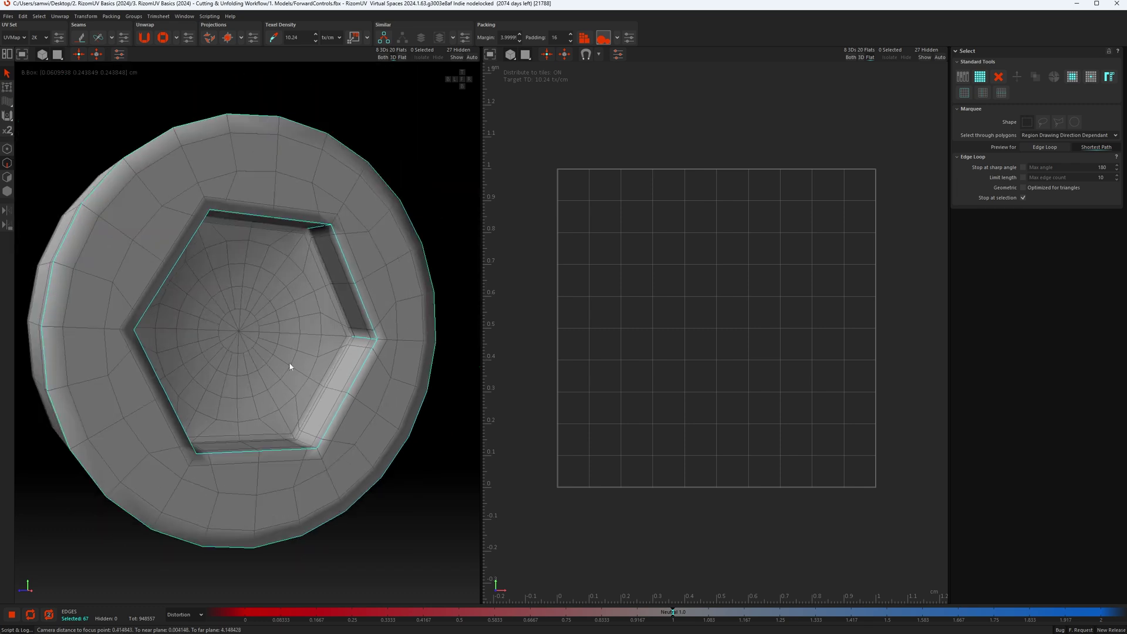
Cut the bolt along the selected edges, unfold and pack all its islands, and enlarge the UV view to full width.
key("c")
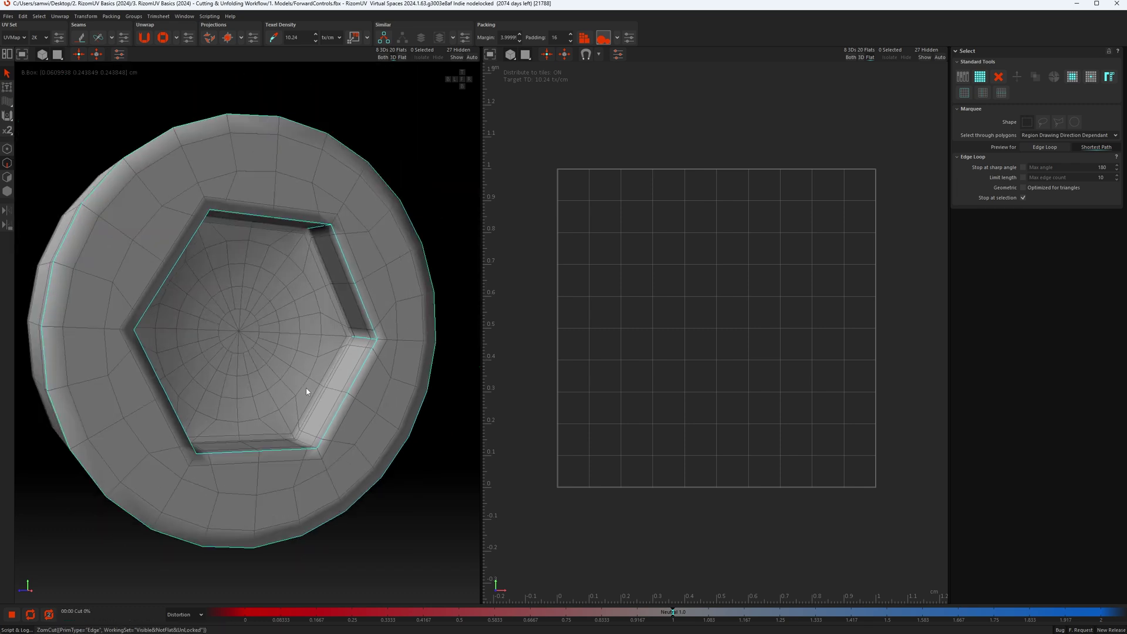
key("F4")
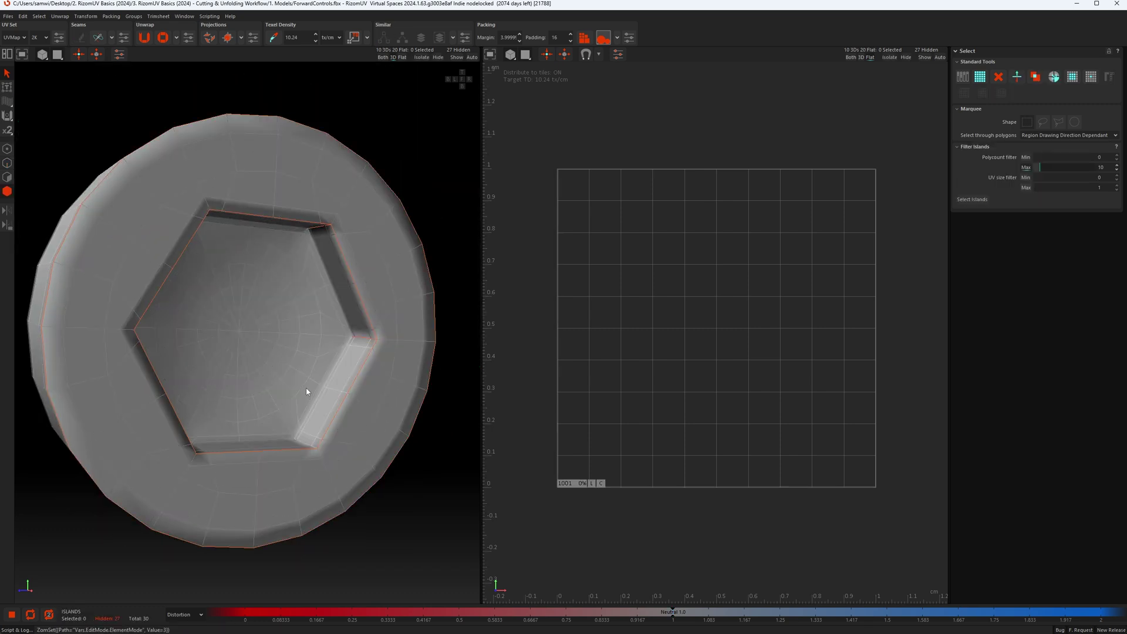
key("ctrl+a")
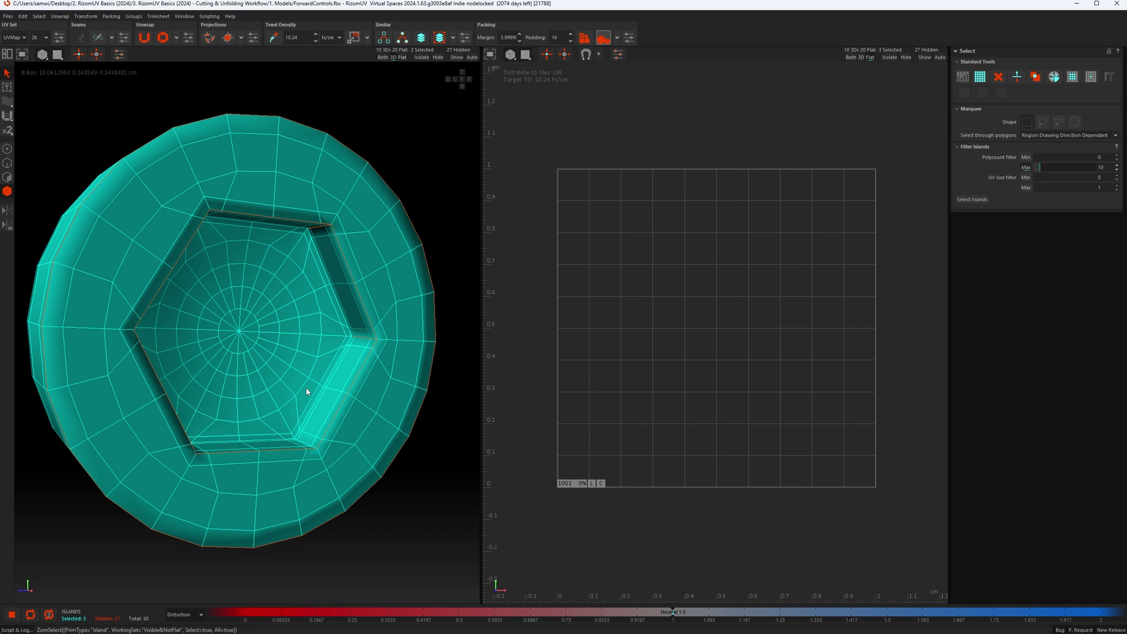
key("u")
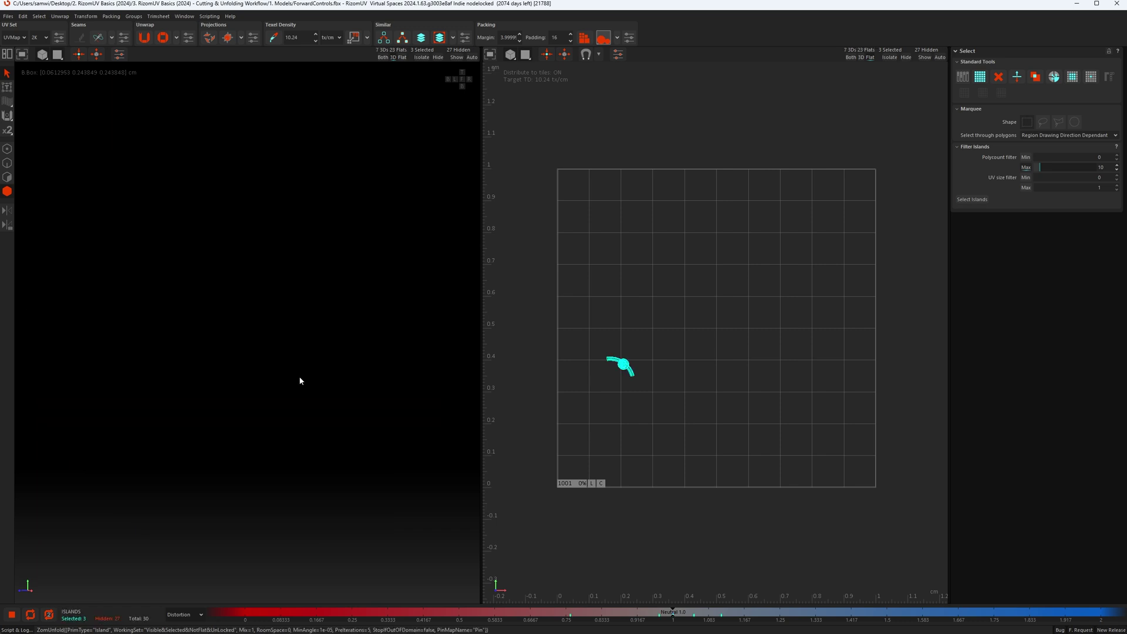
key("p")
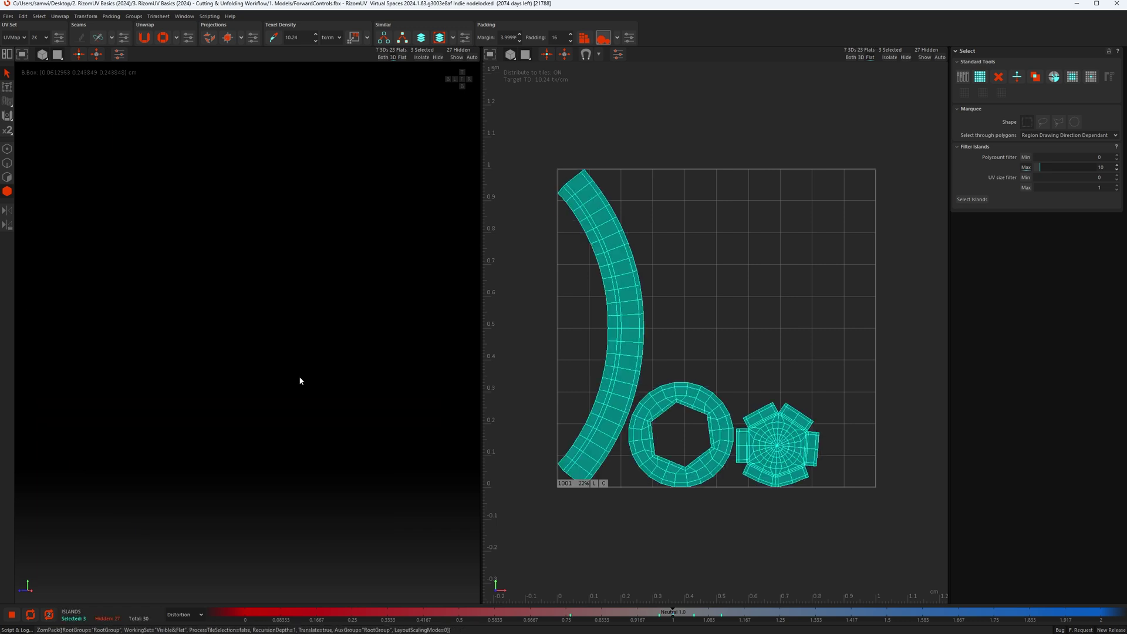
left_click(318, 454)
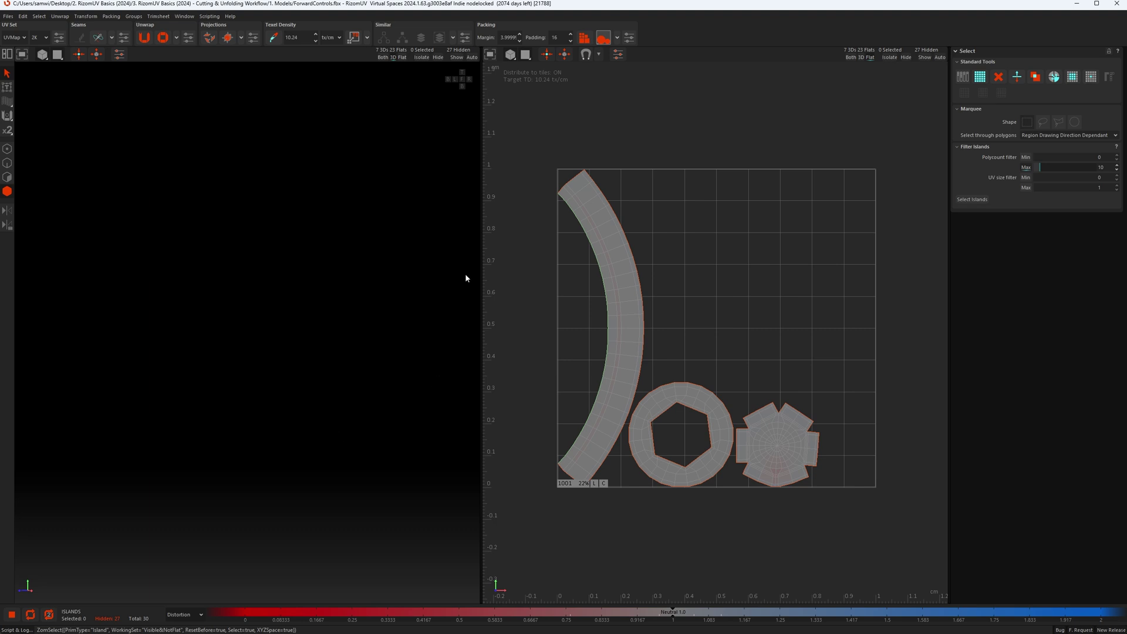
left_click(491, 55)
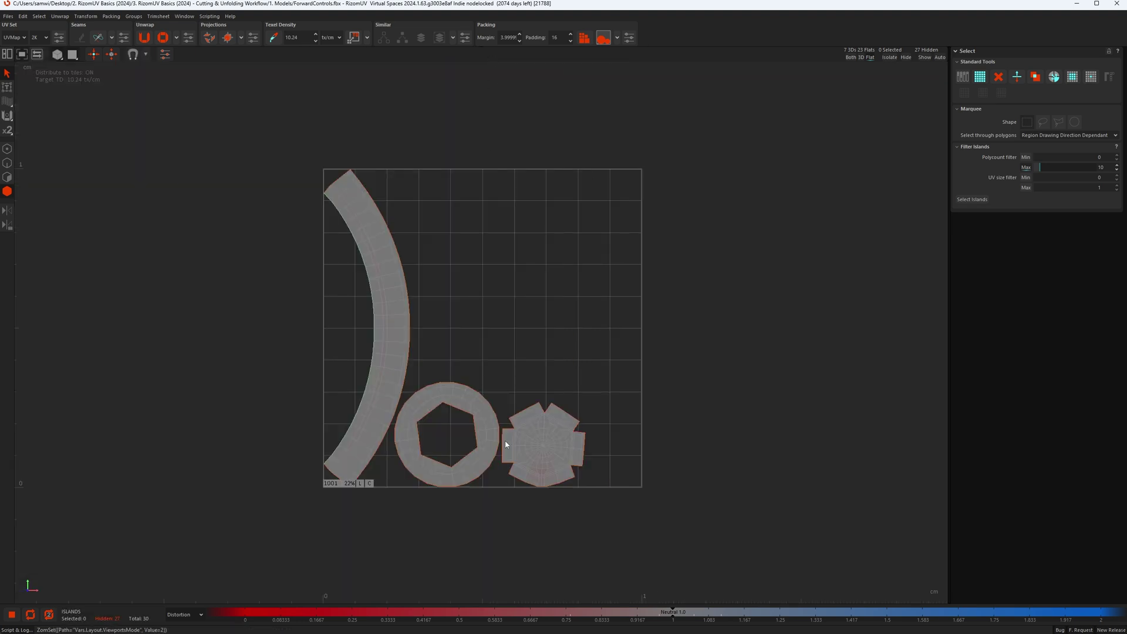
Examine the stretching around the uncut sixth corner of the hexagonal socket island with edge selection active.
middle_click_drag(495, 362, 505, 374)
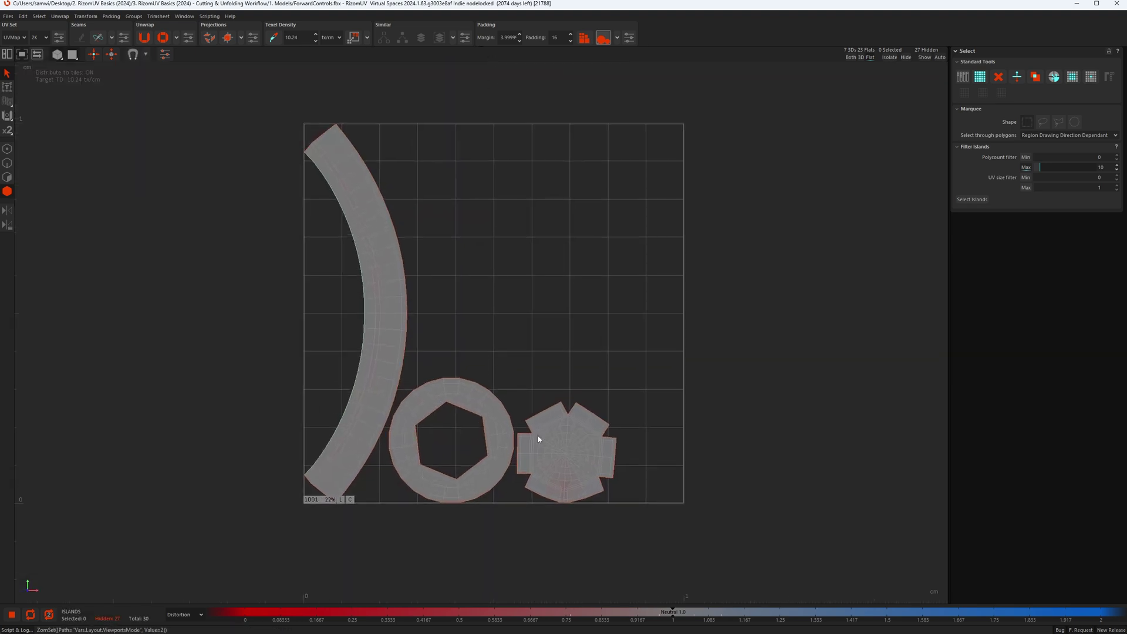
scroll(565, 499, "up", 5)
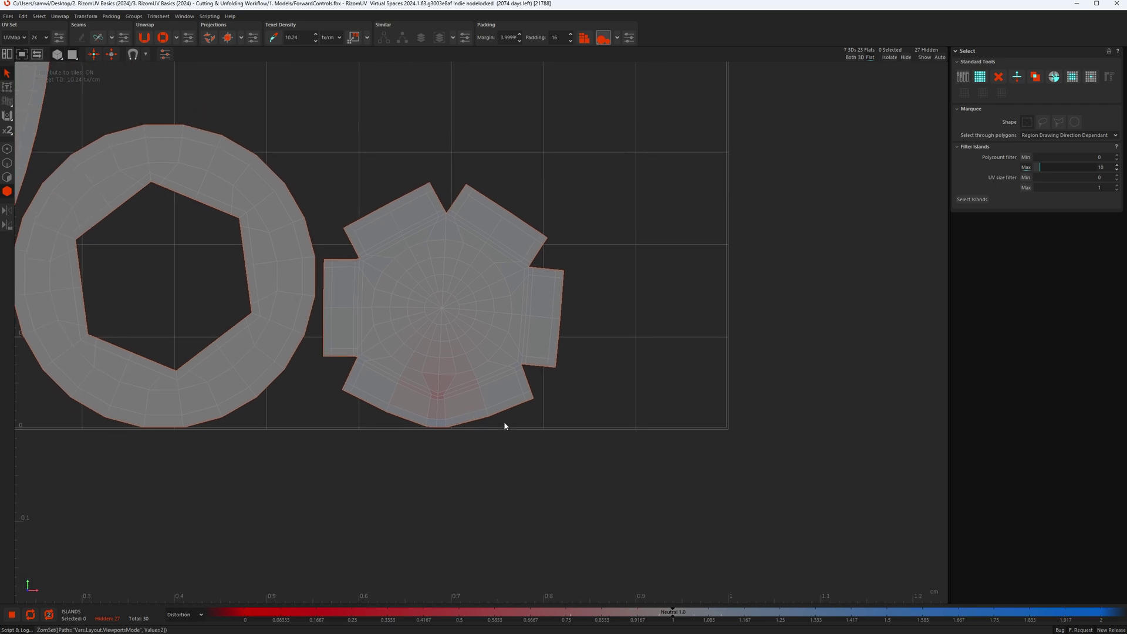
scroll(486, 404, "up", 2)
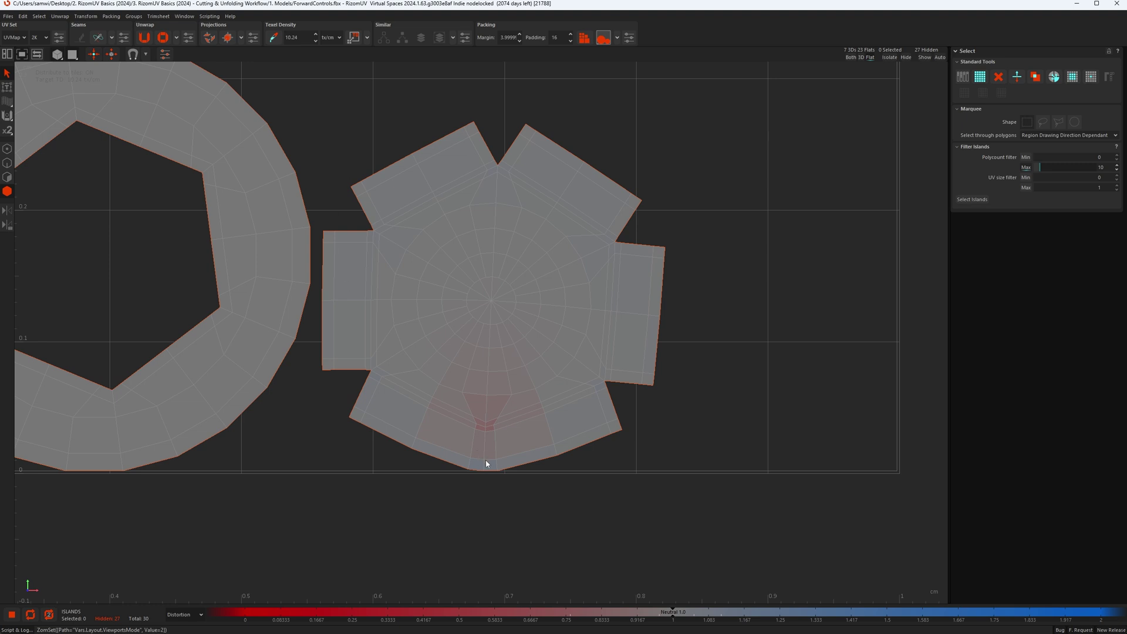
scroll(486, 464, "up", 6)
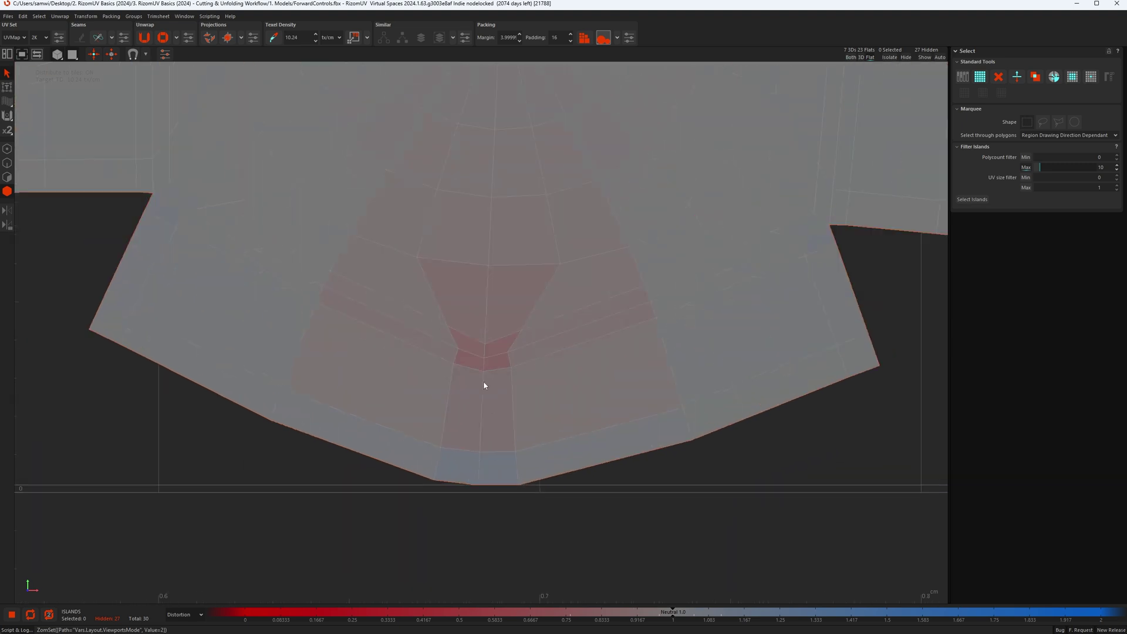
left_click(483, 382)
left_click(495, 505)
key("F2")
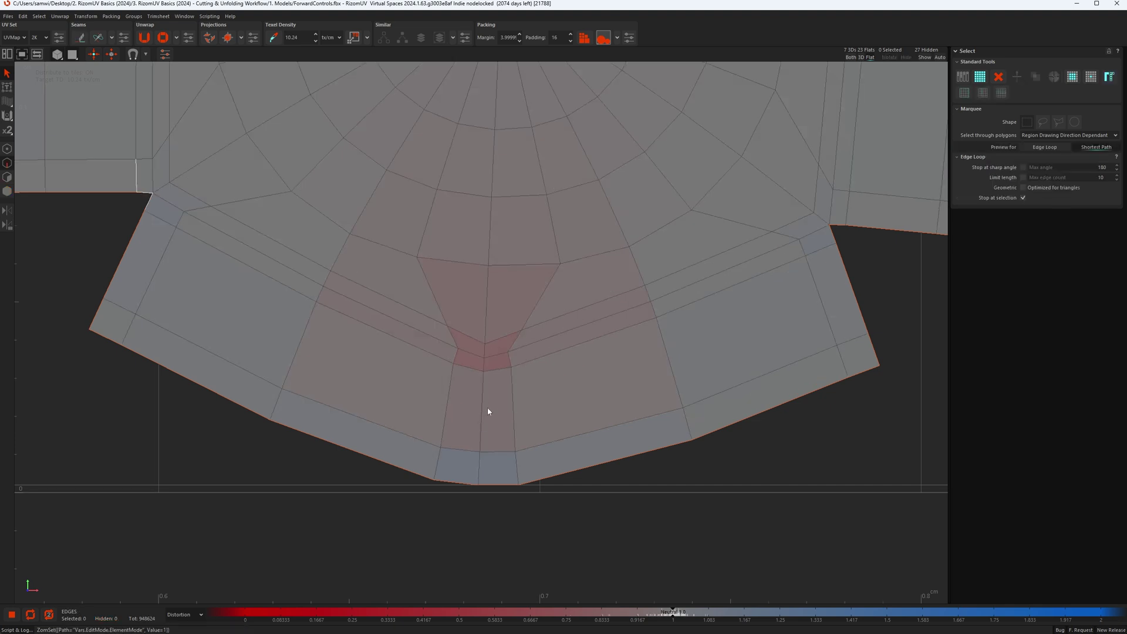
Try cutting the edges at the socket island's uncut corner one at a time and unfolding manually, then undo the attempt.
left_click(479, 467)
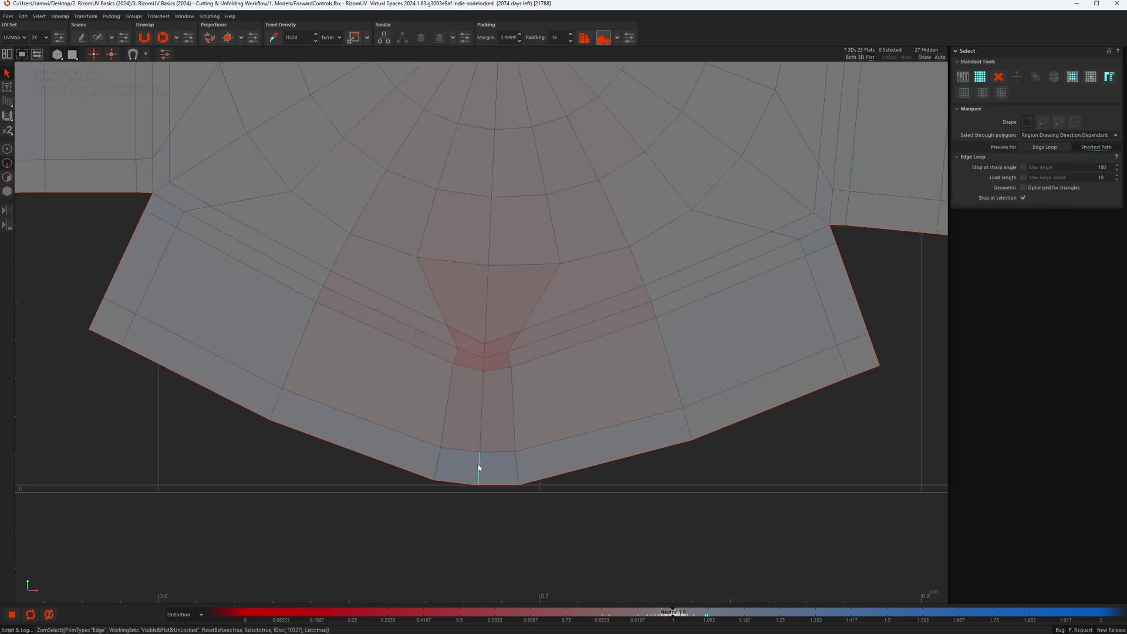
left_click(499, 502)
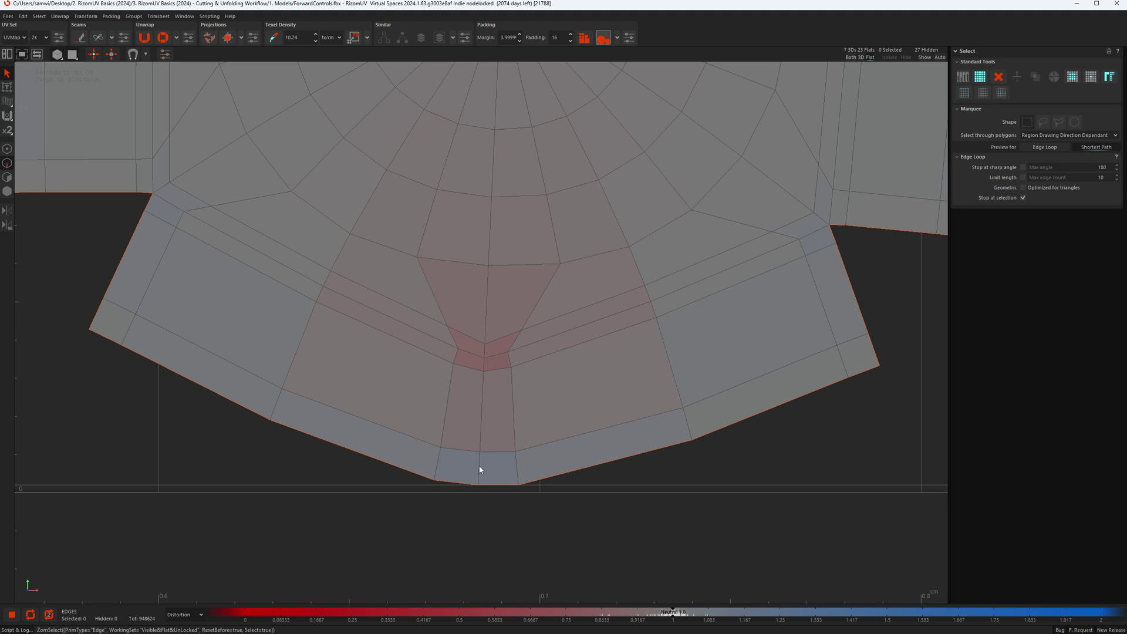
key("c")
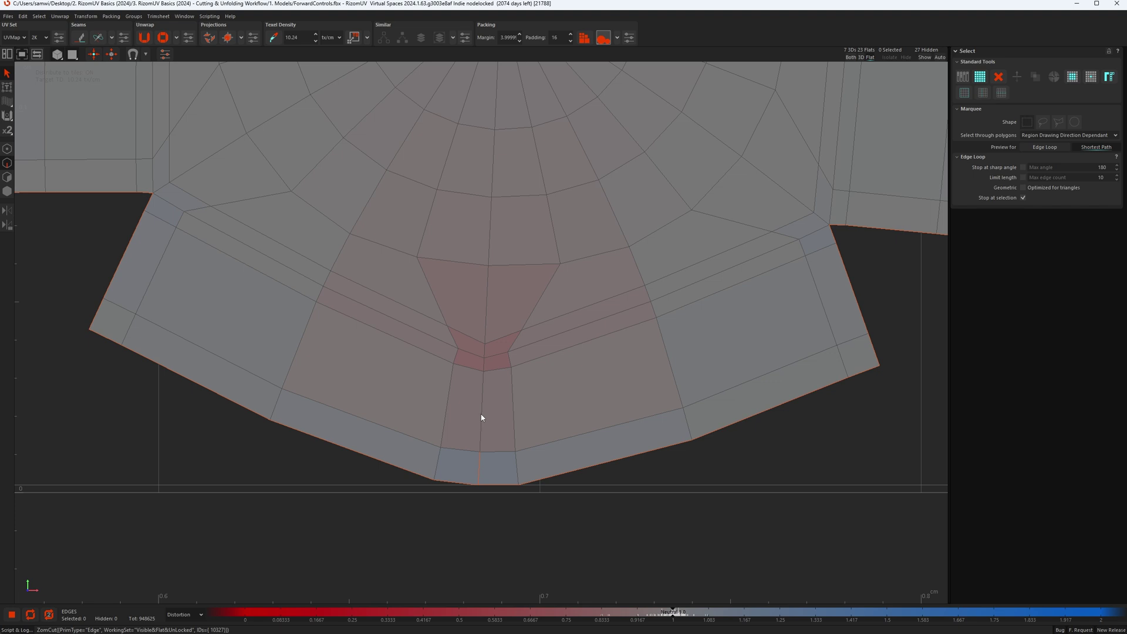
key("c")
scroll(479, 379, "down", 3)
scroll(478, 395, "up", 3)
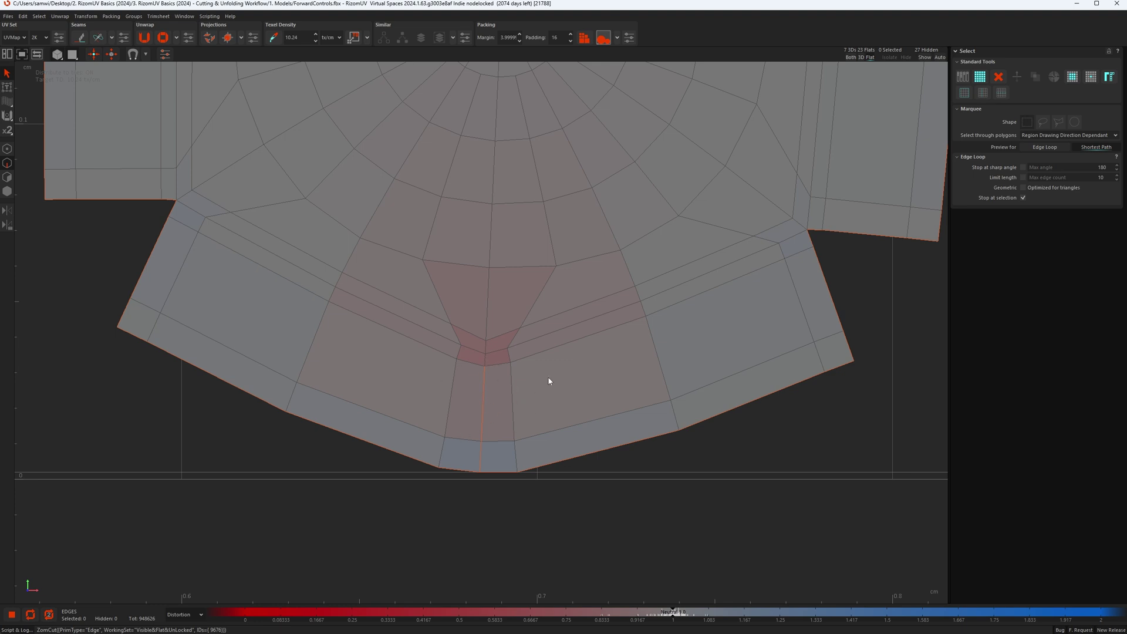
key("u")
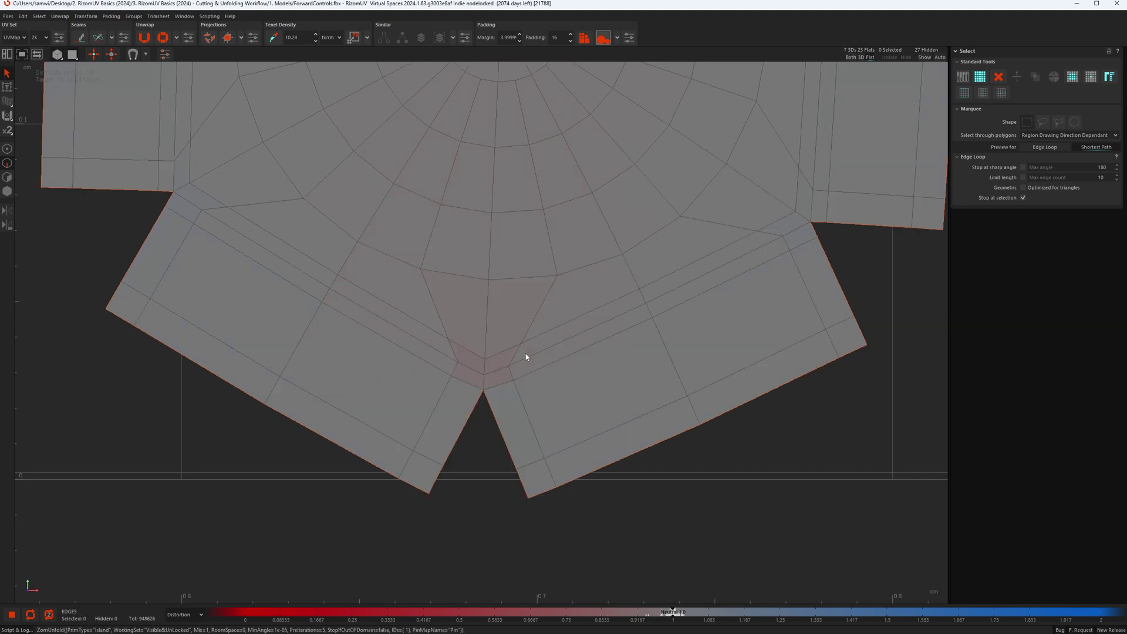
key("ctrl+z")
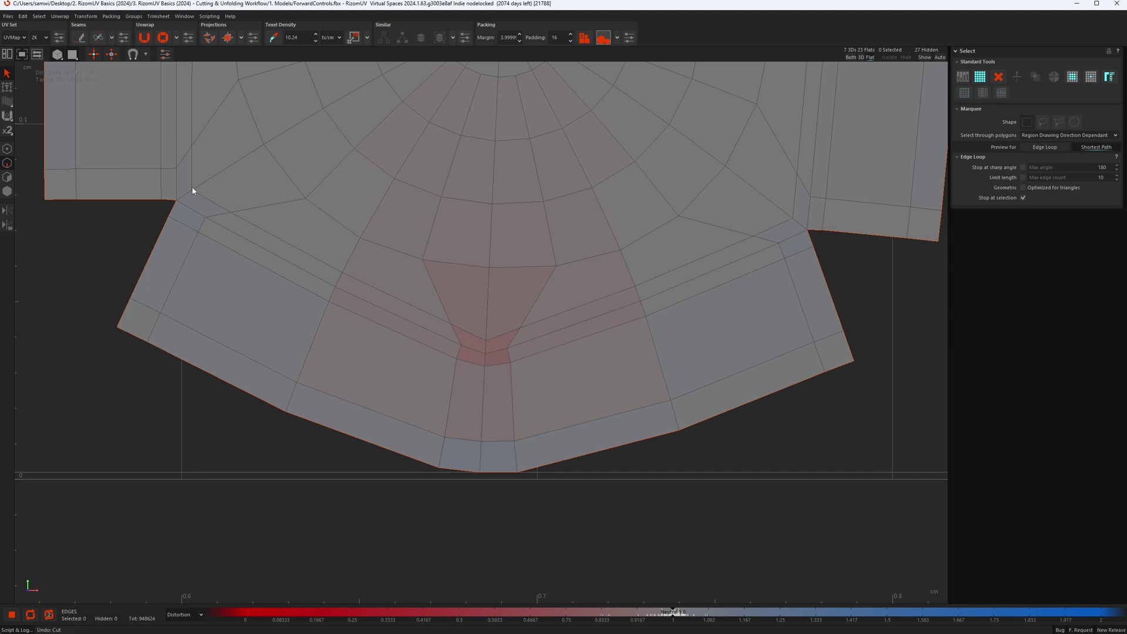
Set the seams option Update unwrap to Unfold.
left_click(123, 38)
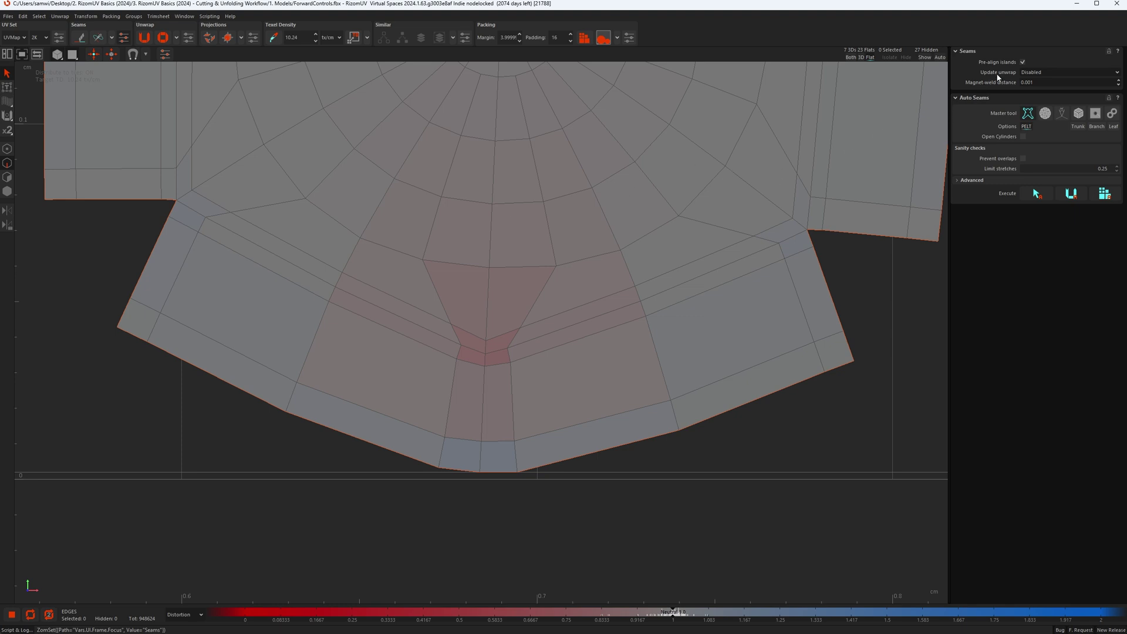
left_click(1050, 72)
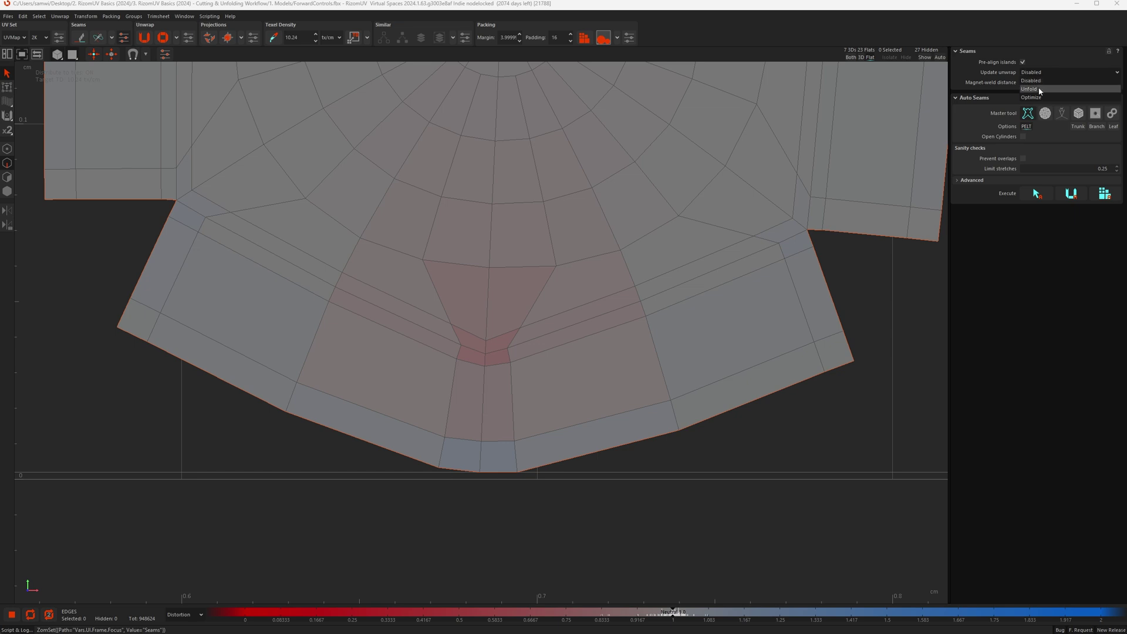
left_click(1036, 89)
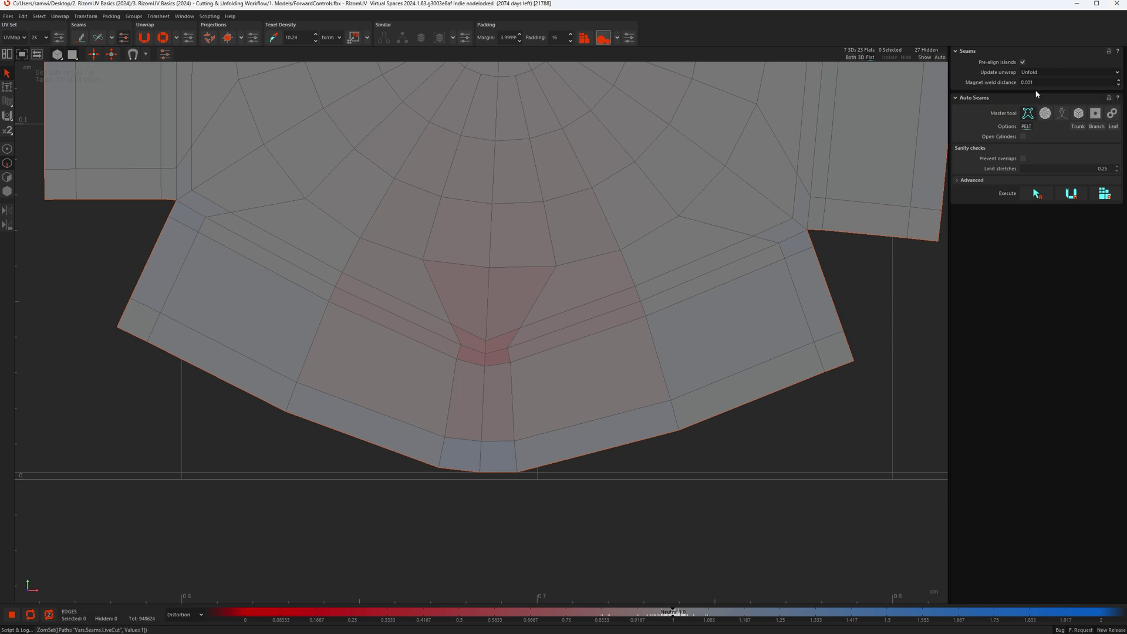
Cut the three edges at the socket island's uncut corner one by one, from the outer border inward.
left_click(482, 462)
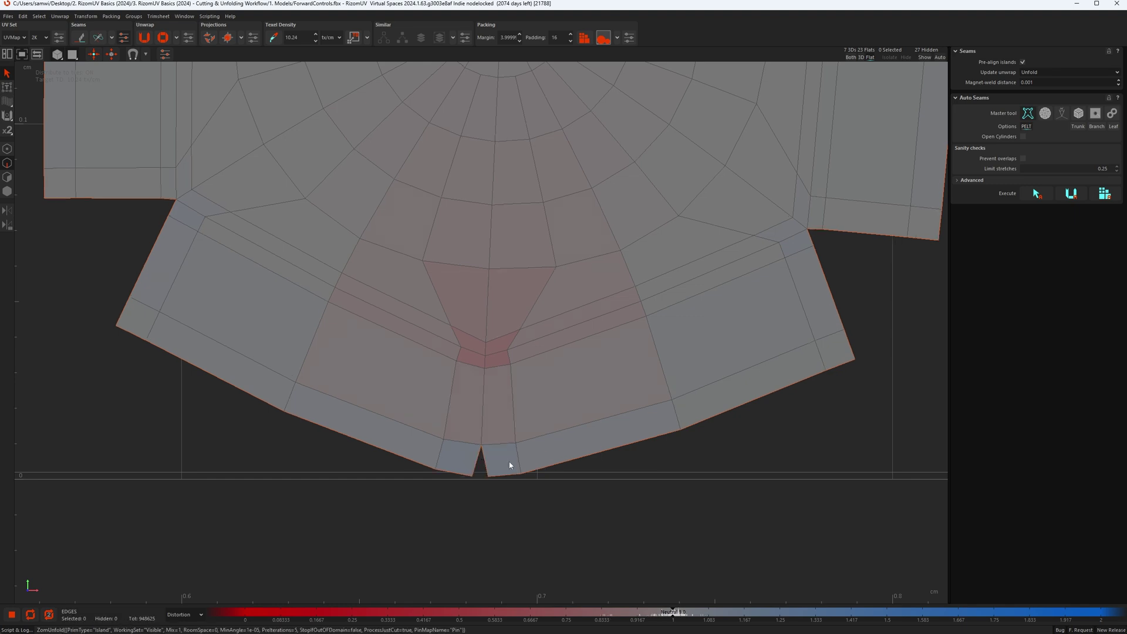
left_click(483, 414)
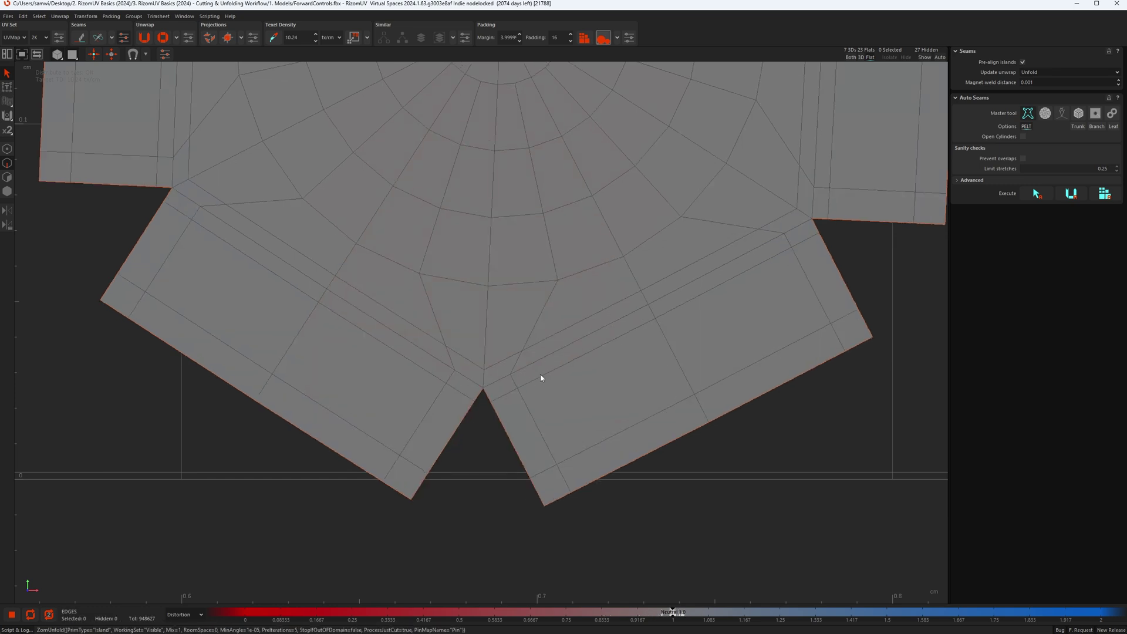
scroll(581, 388, "down", 2)
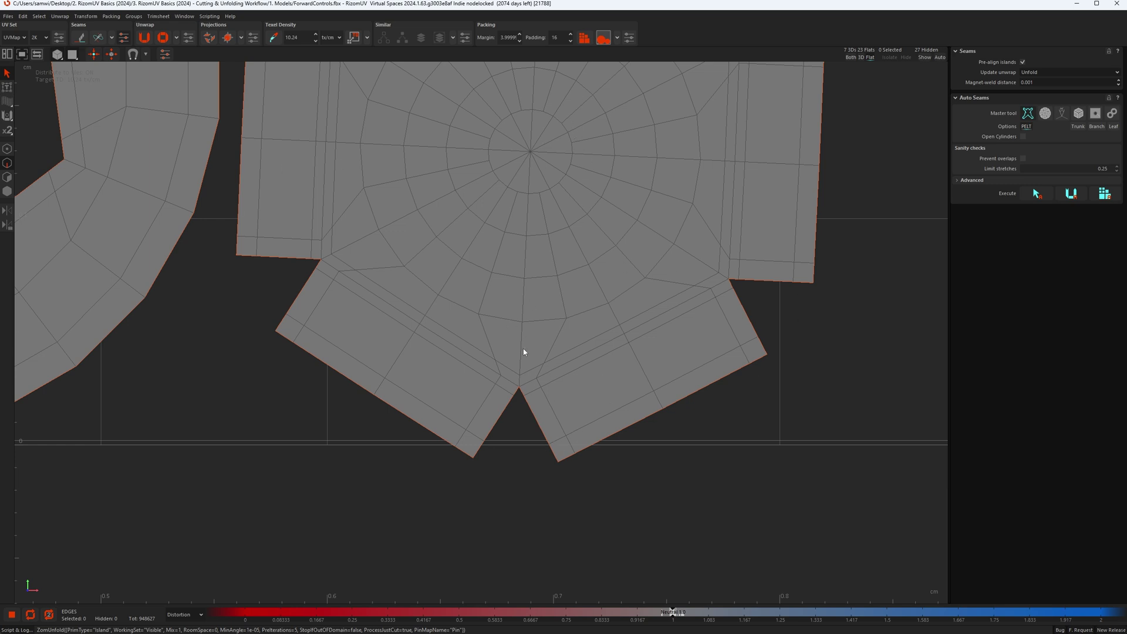
scroll(529, 356, "up", 2)
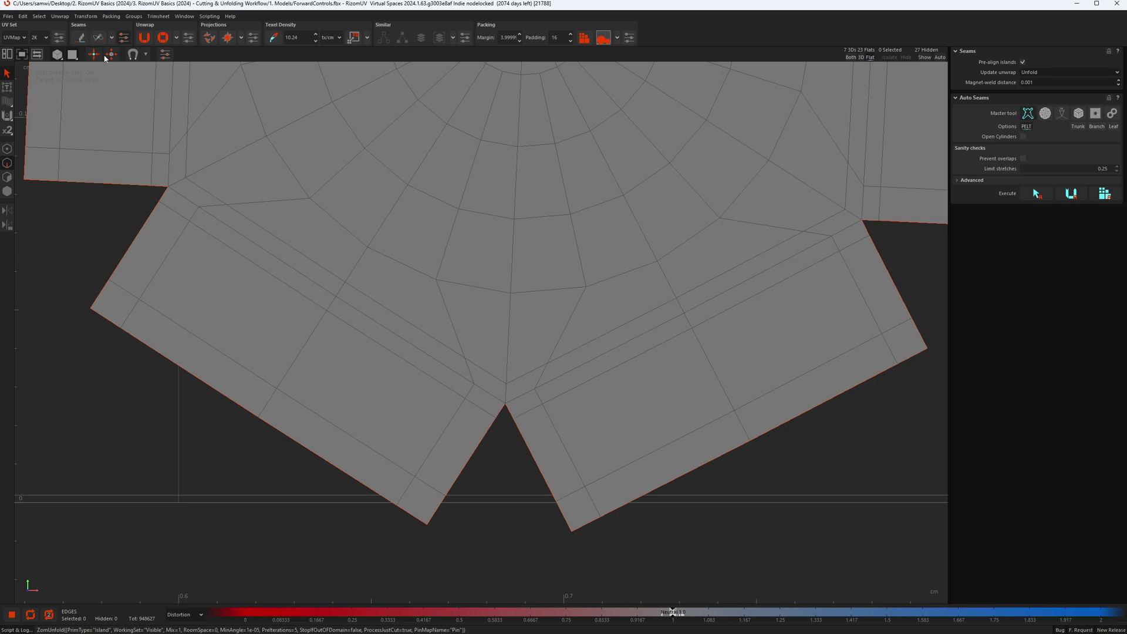
Weld the three cut edges at that socket corner back together one by one, from the inner end outward.
left_click(511, 413)
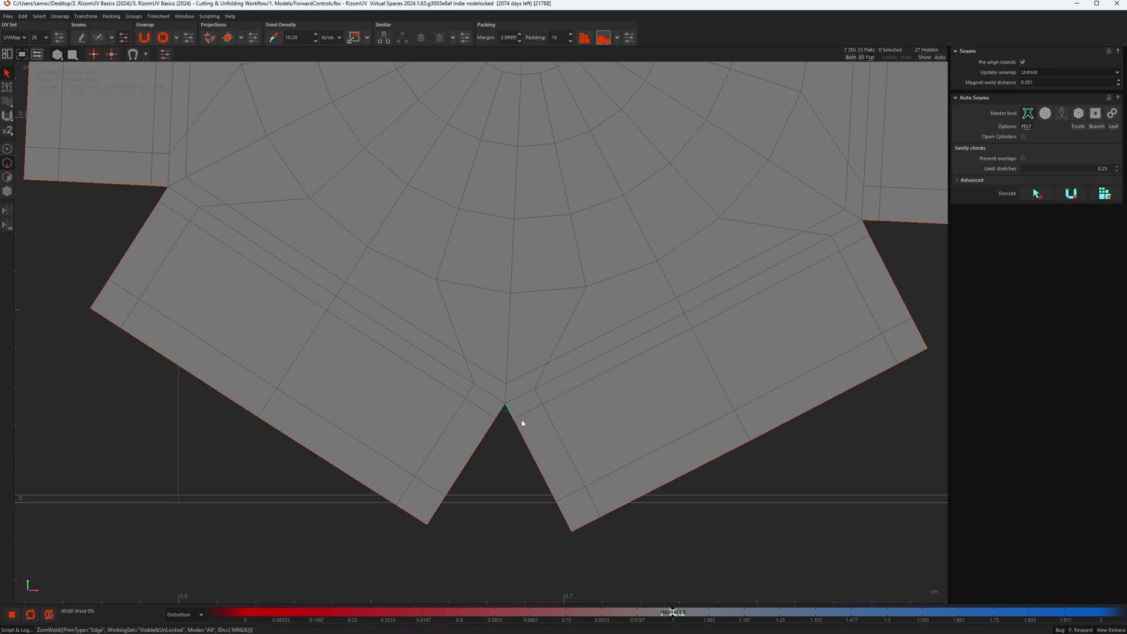
key("w")
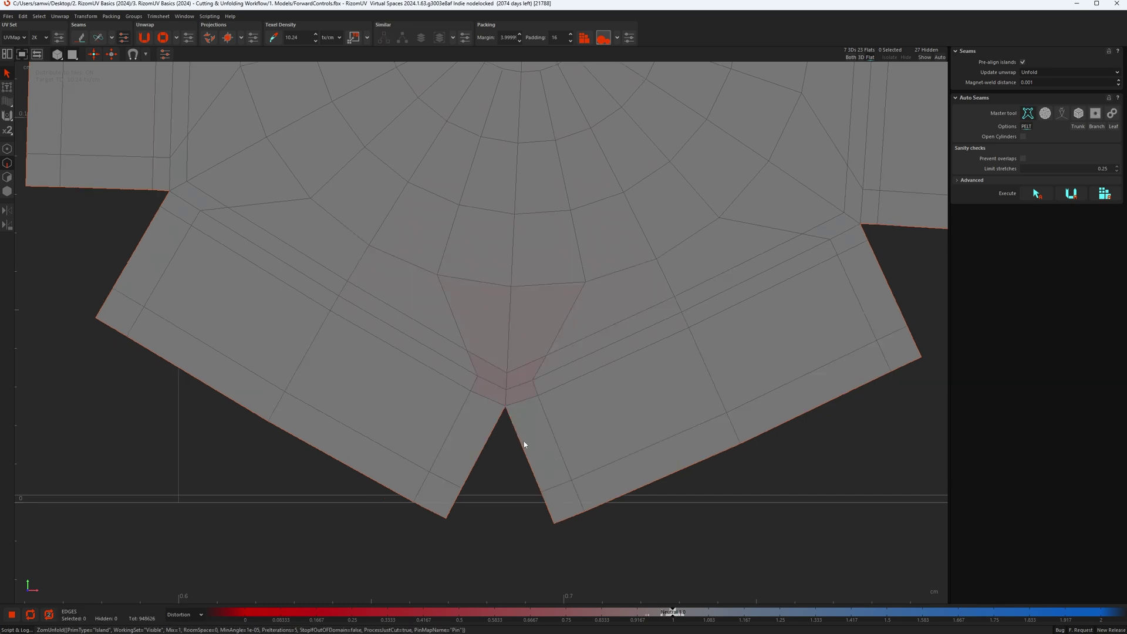
left_click(524, 450)
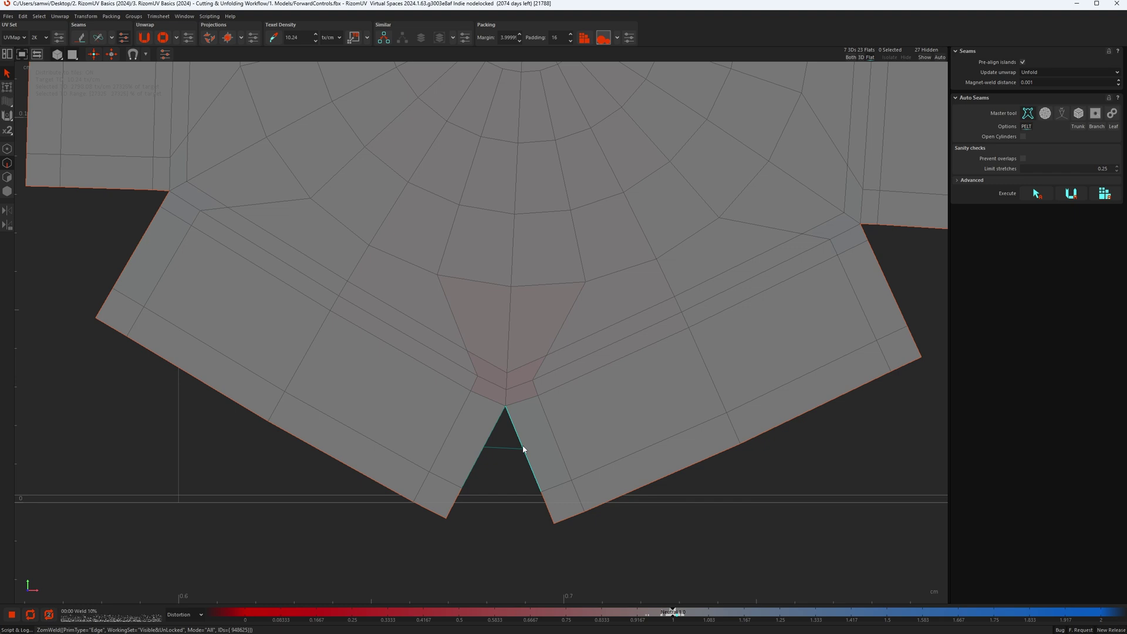
key("w")
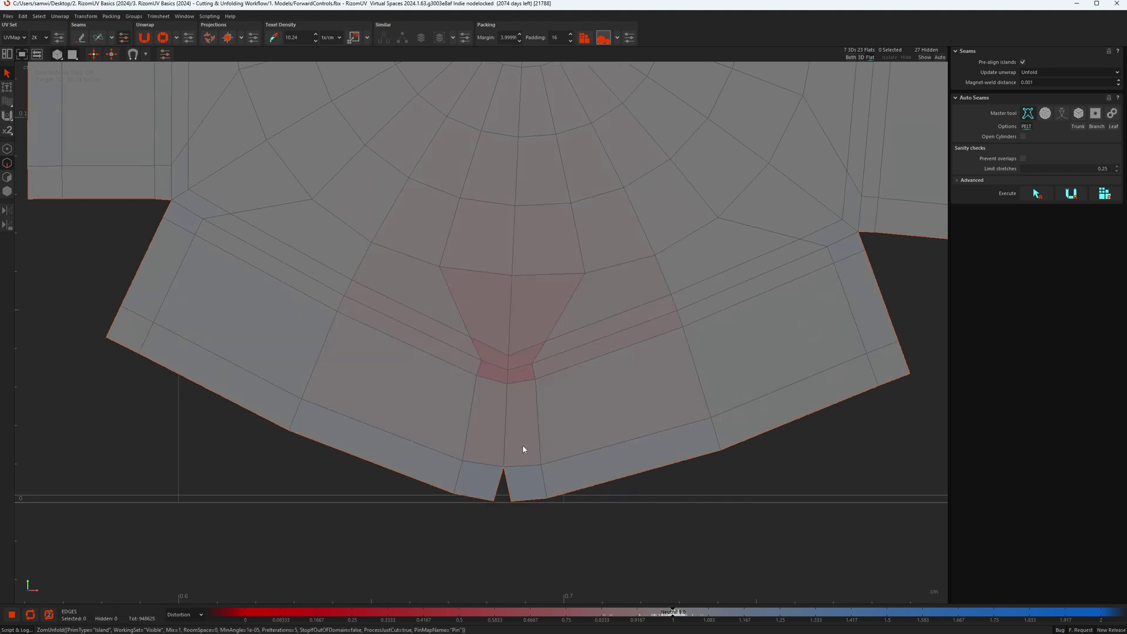
left_click(507, 486)
key("w")
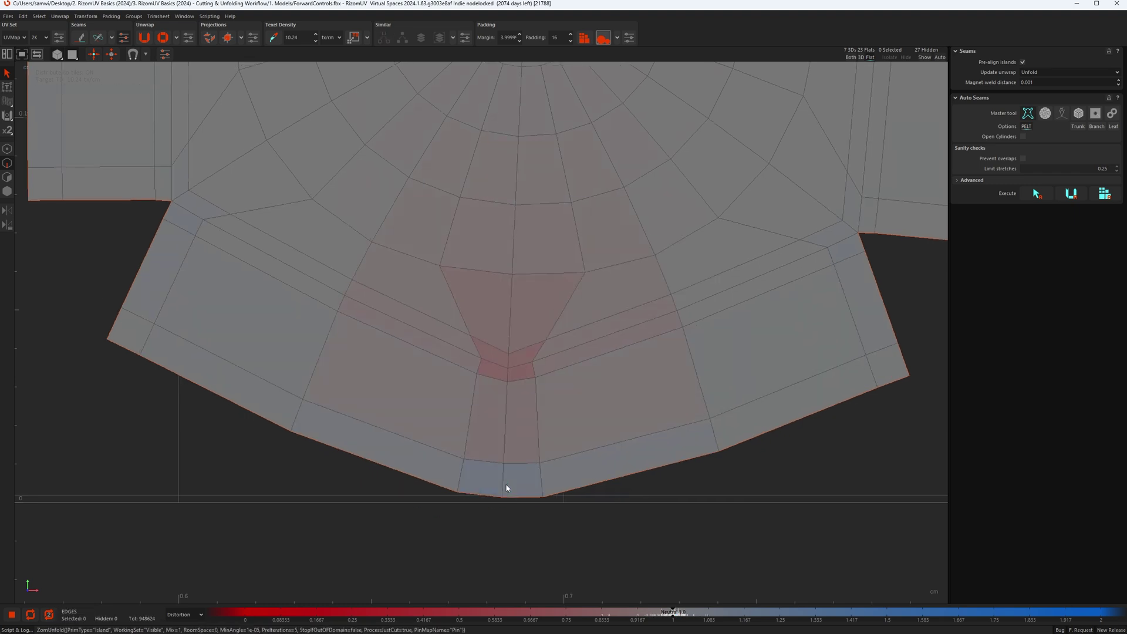
Cut the full edge path at the socket island's sixth corner in one operation and repack the islands.
left_click(501, 482)
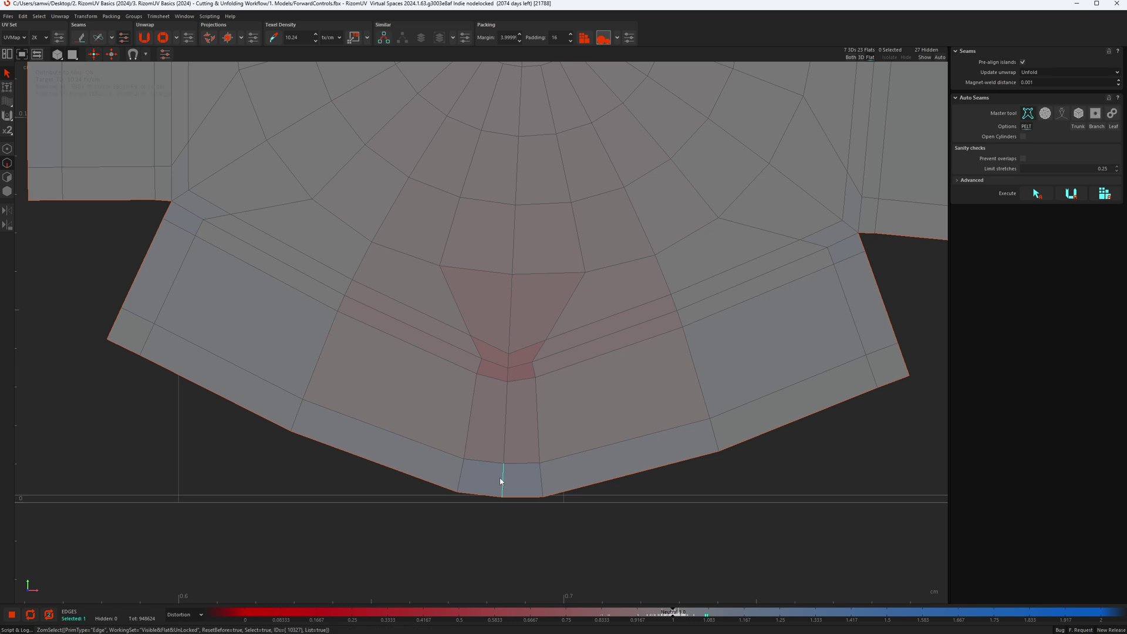
left_click(507, 377, "ctrl")
key("c")
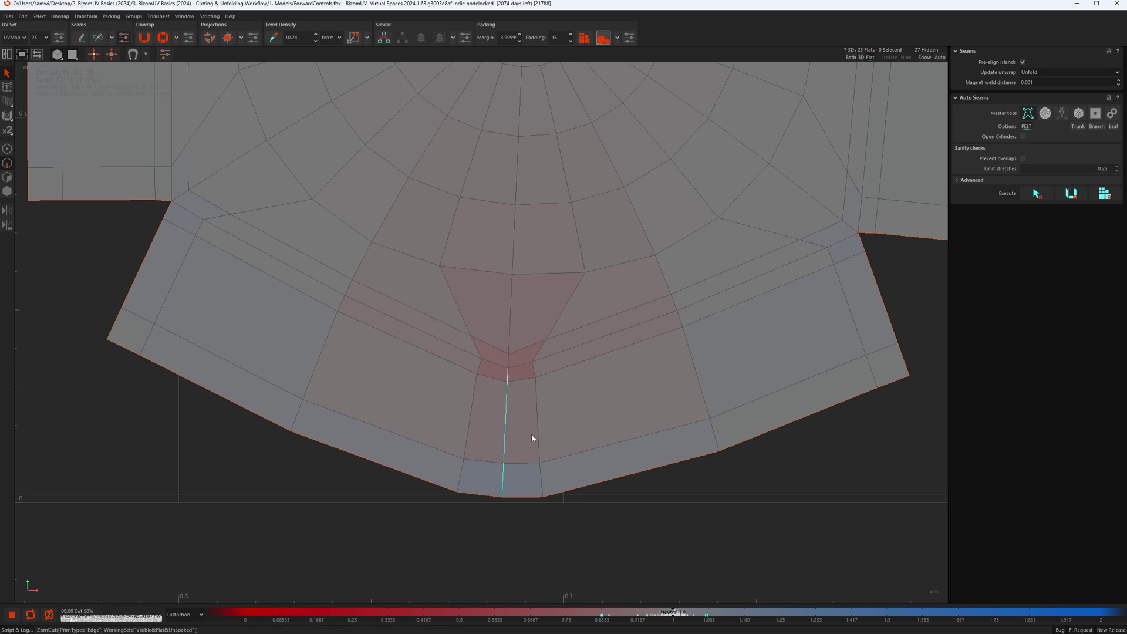
key("p")
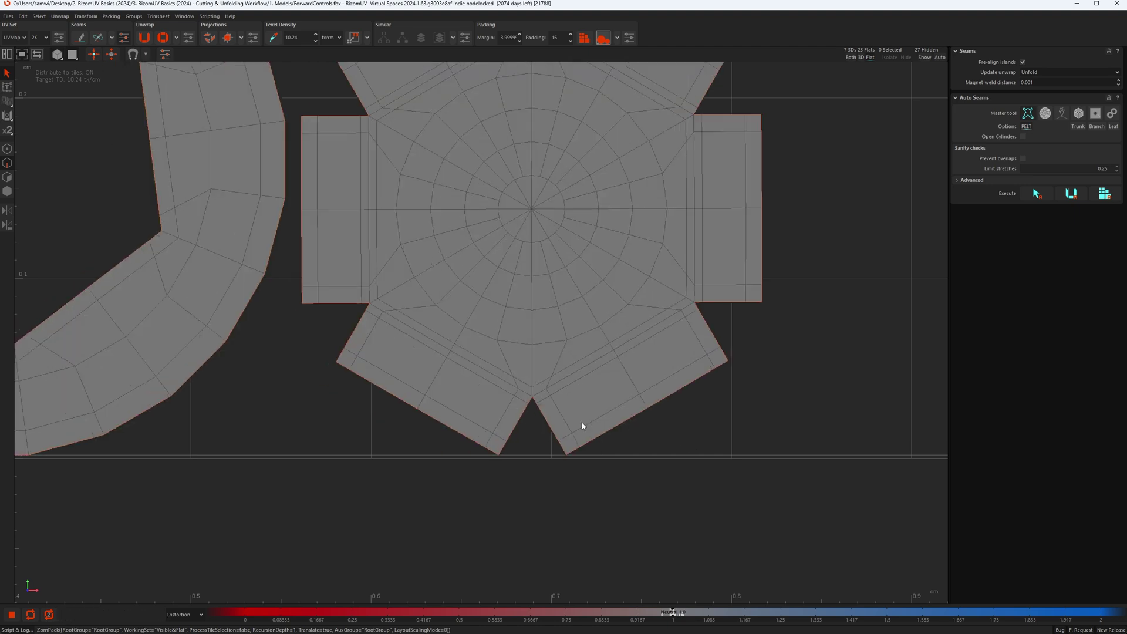
key("f")
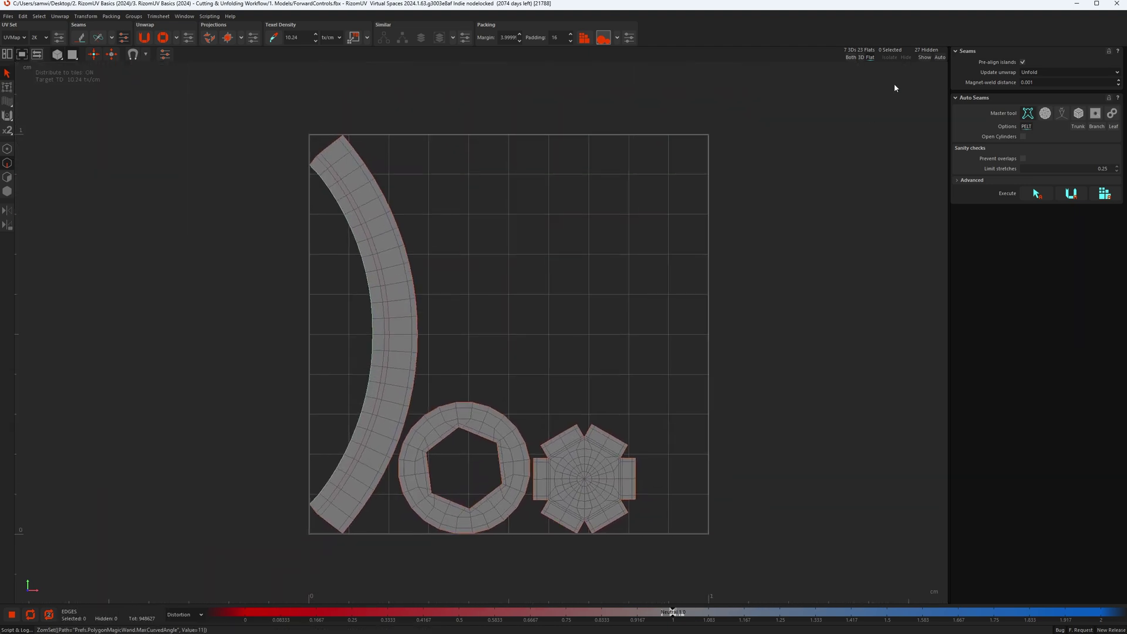
Set the seams option Update unwrap back to Disabled.
left_click(1051, 72)
left_click(1031, 82)
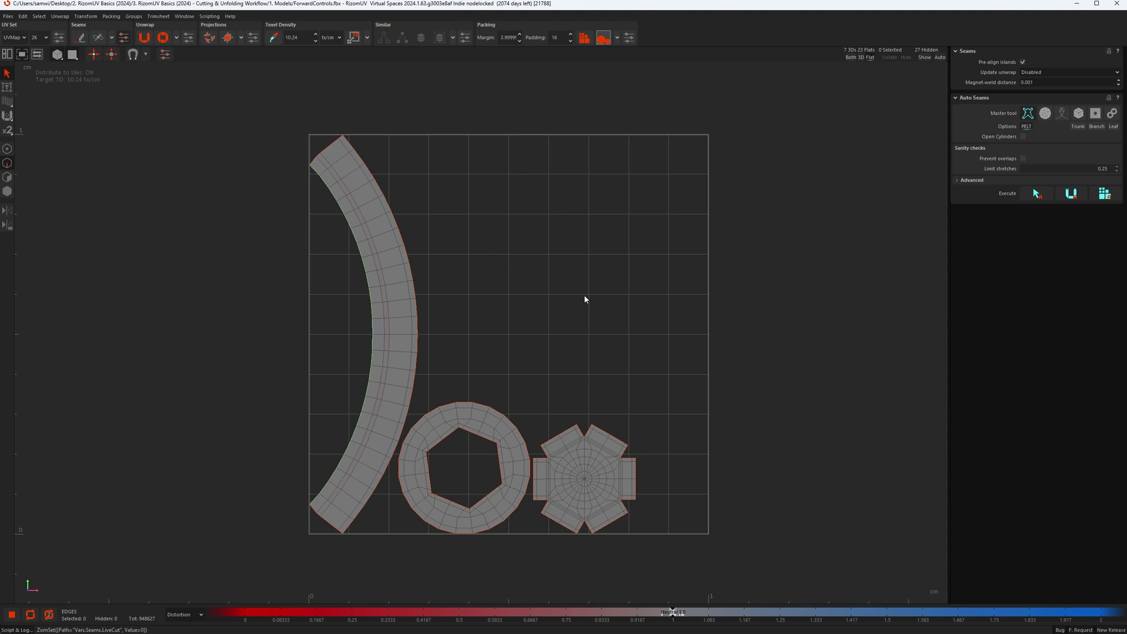
middle_click_drag(506, 344, 500, 327, "alt")
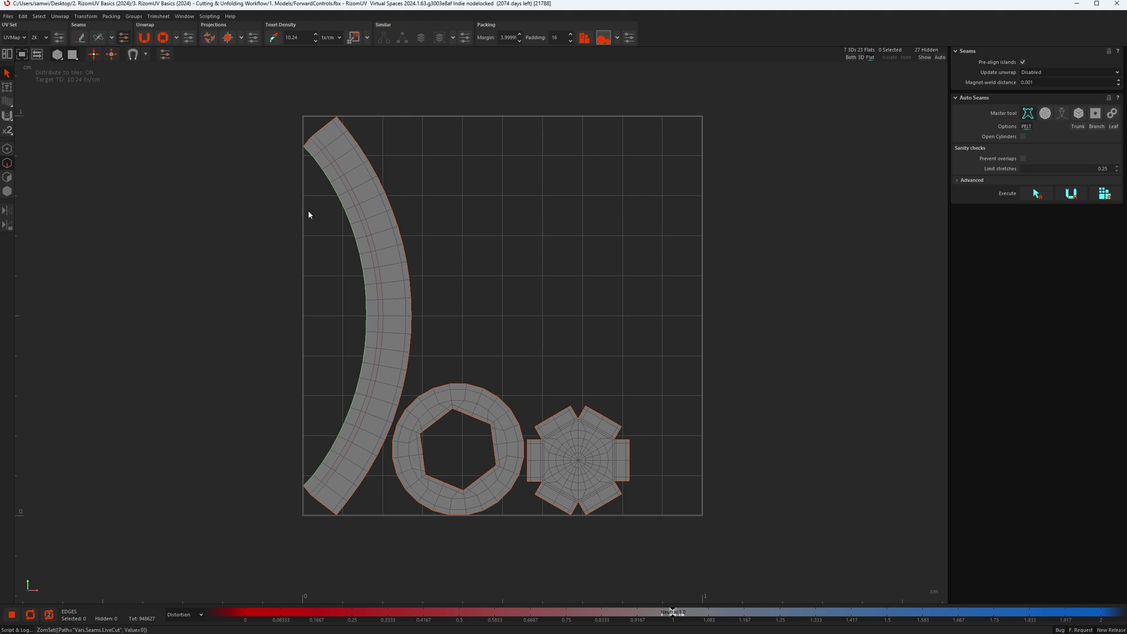
Expose Constrain Edge(s) Horizontally, Constrain Edge(s) Vertically and Unconstrain Edge(s) as directly accessible tools in the Unwrap group.
left_click(176, 41)
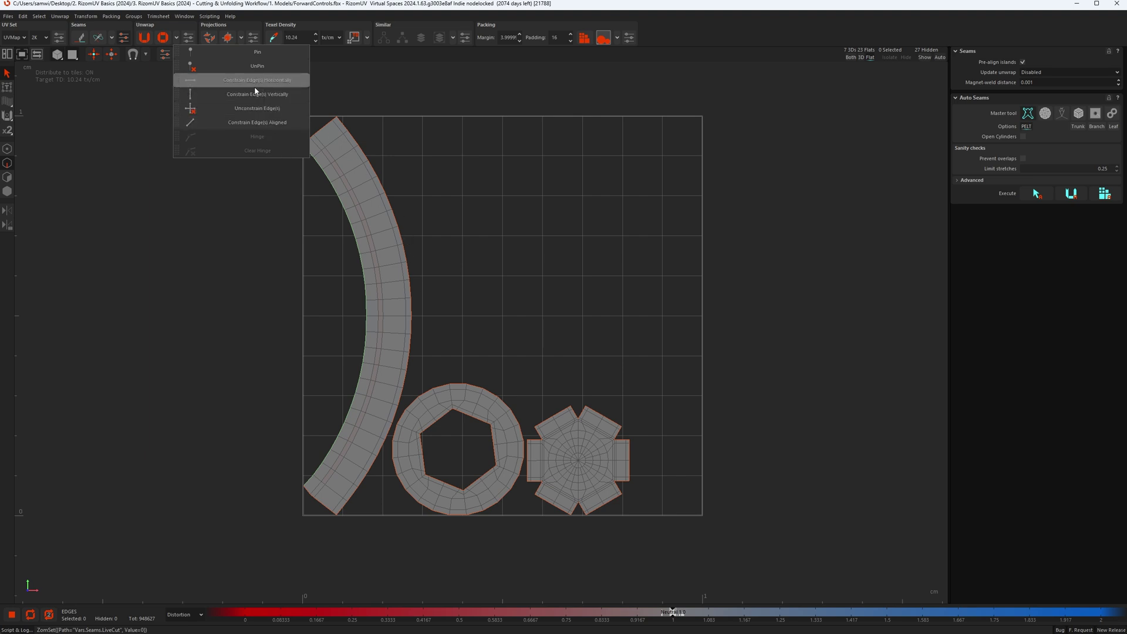
left_click_drag(246, 81, 180, 39)
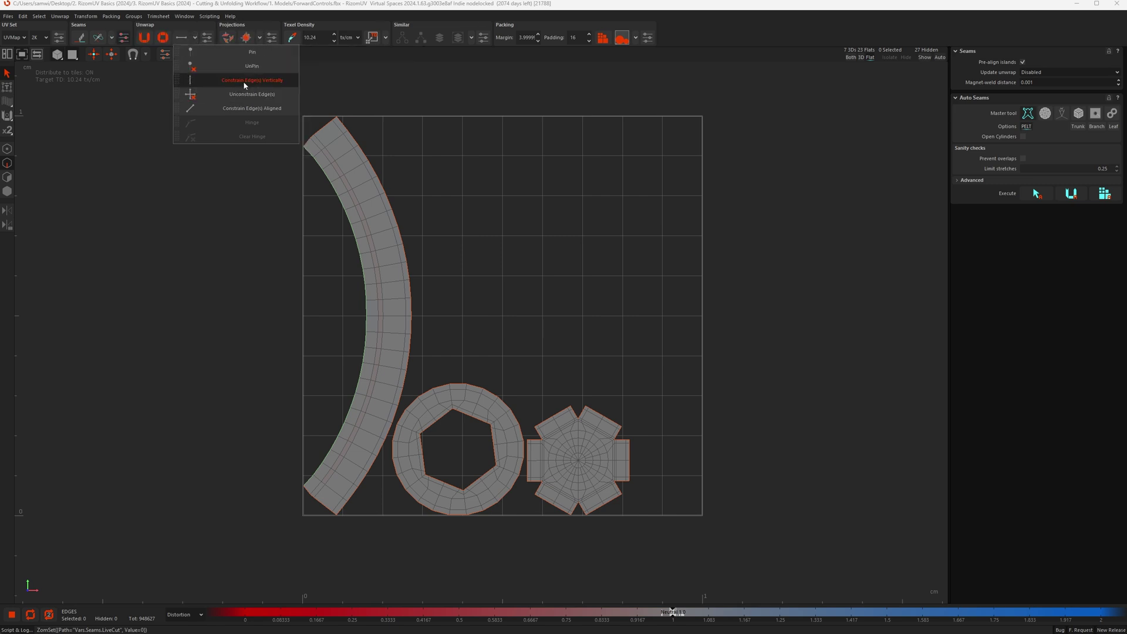
left_click_drag(243, 81, 189, 40)
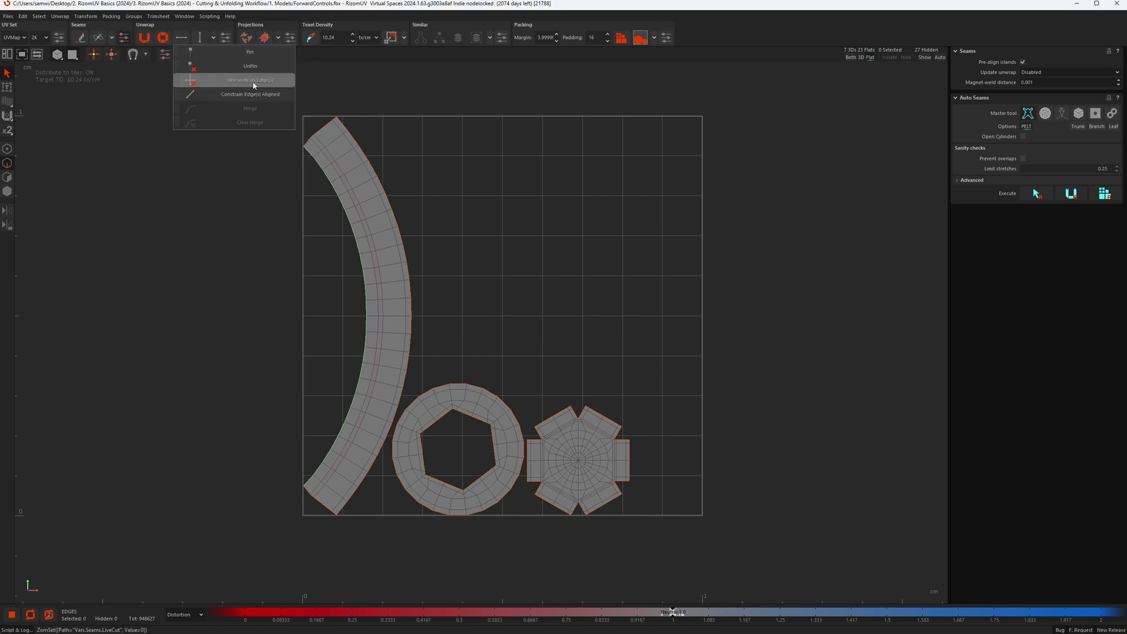
left_click_drag(249, 81, 219, 38)
left_click(257, 158)
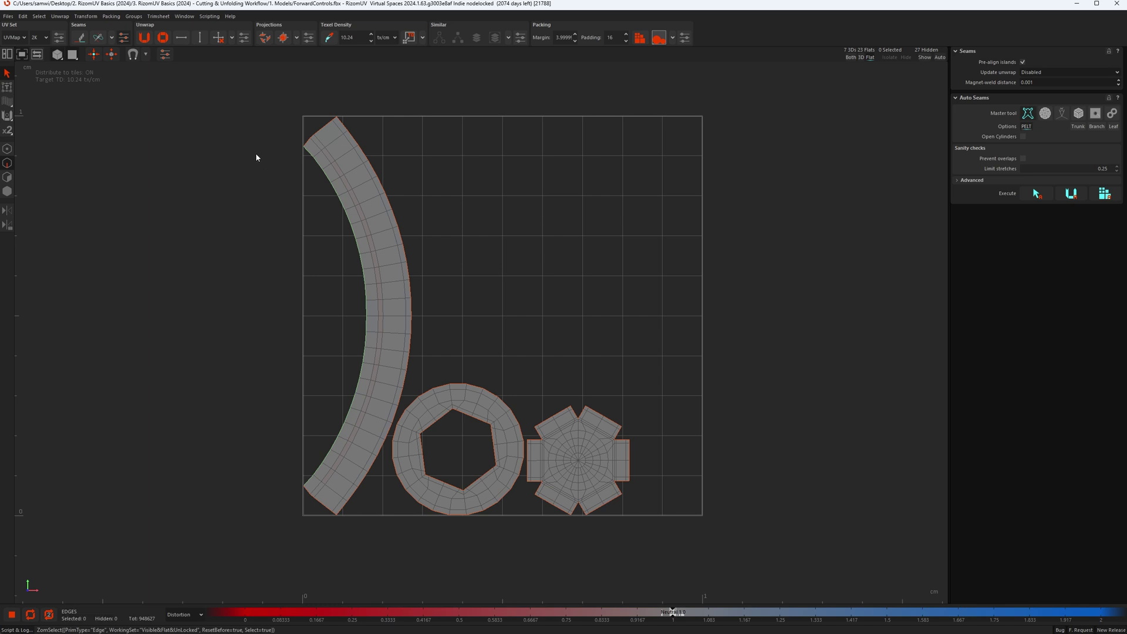
Select both long border edge loops, outer and inner, of the bolt's curved side-wall strip island.
scroll(392, 229, "up", 5)
double_click(403, 219)
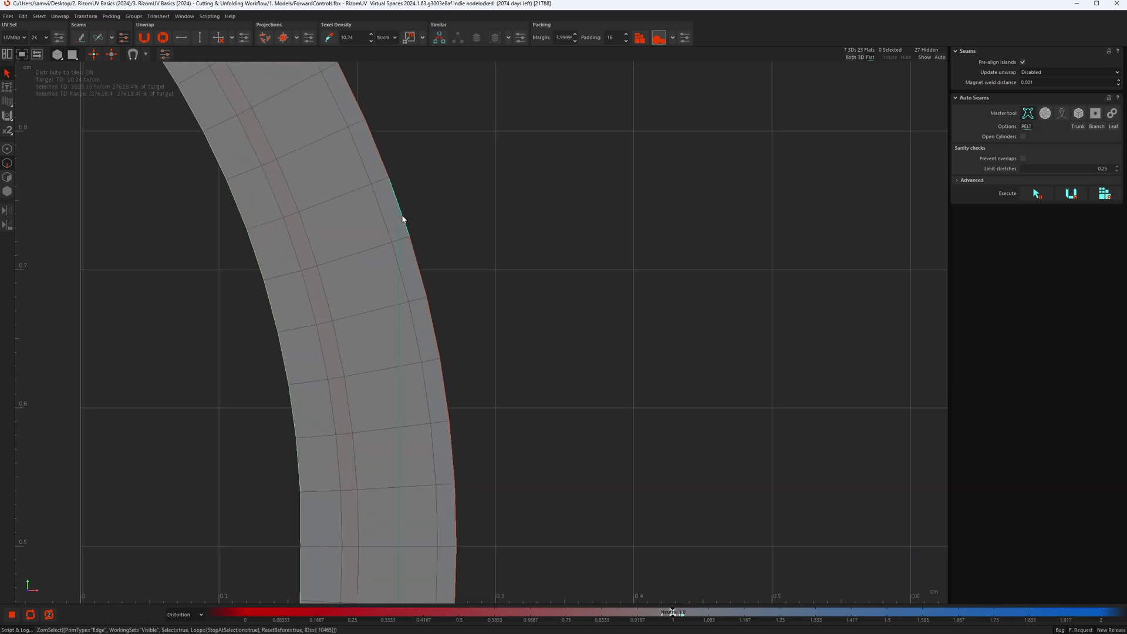
double_click(259, 269, "shift")
scroll(322, 279, "down", 5)
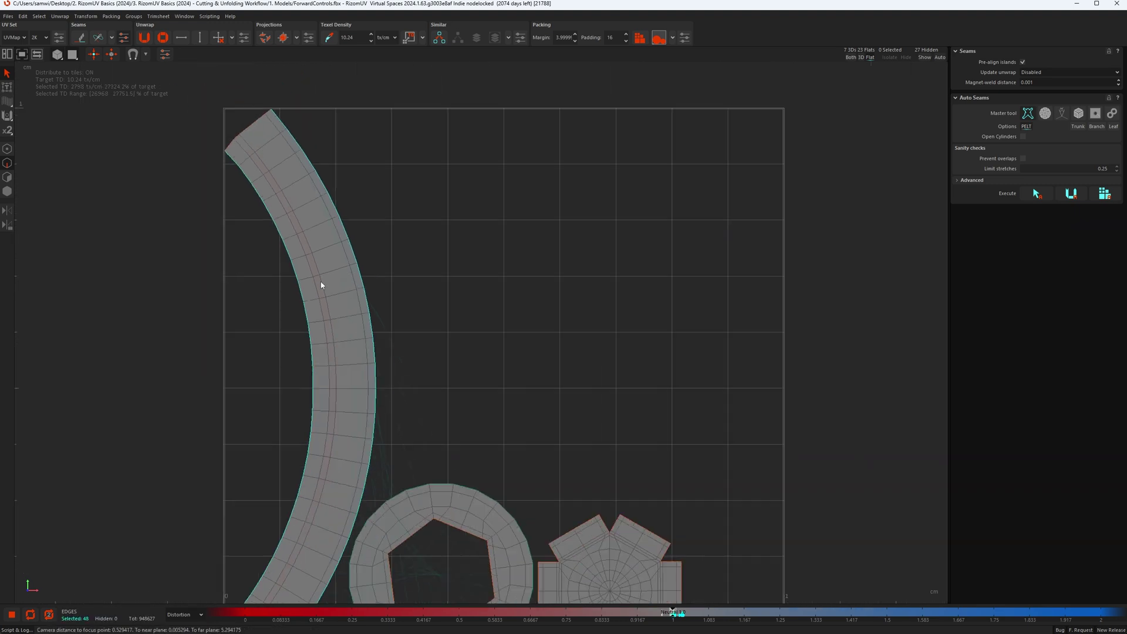
Constrain the curved side-wall strip's selected long border edges vertically and both of its short end borders horizontally.
scroll(322, 285, "down", 2)
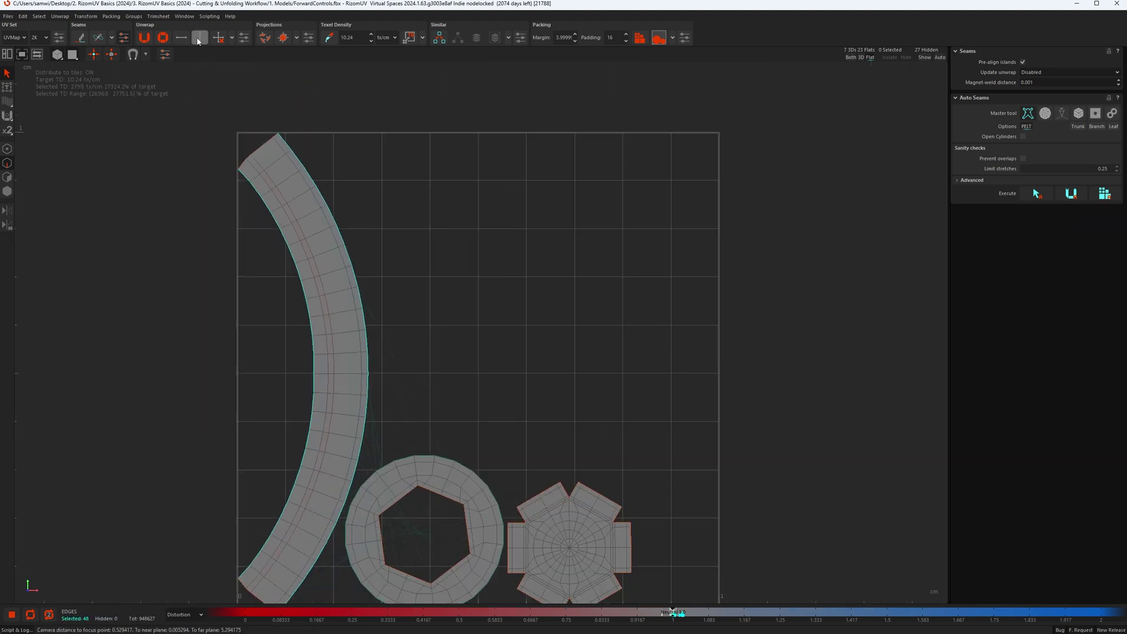
left_click(363, 278)
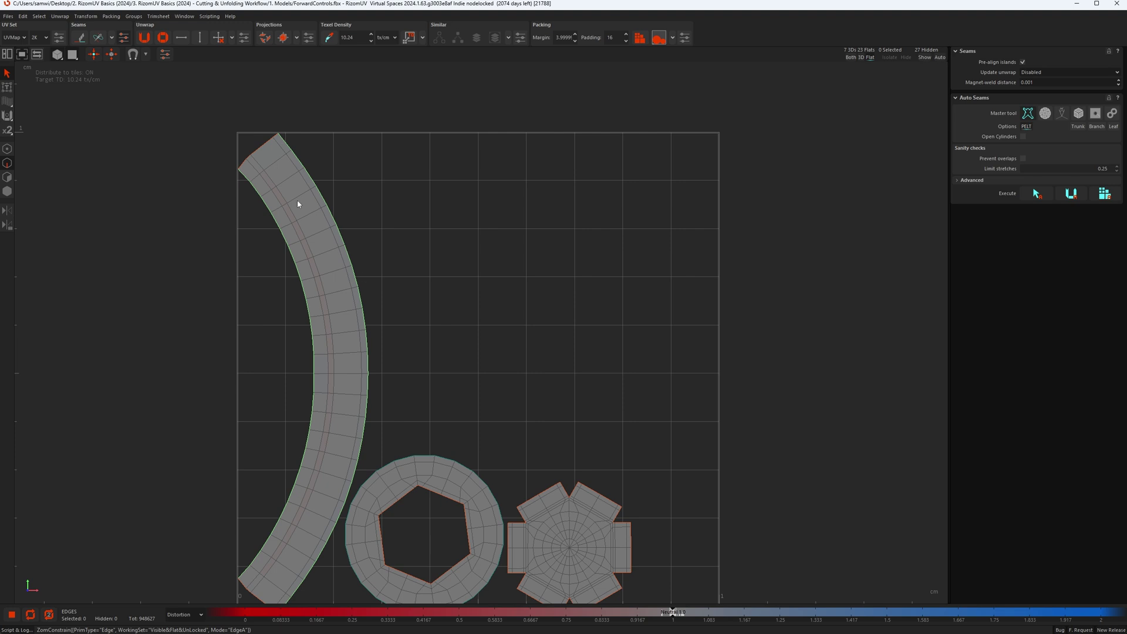
scroll(262, 161, "up", 6)
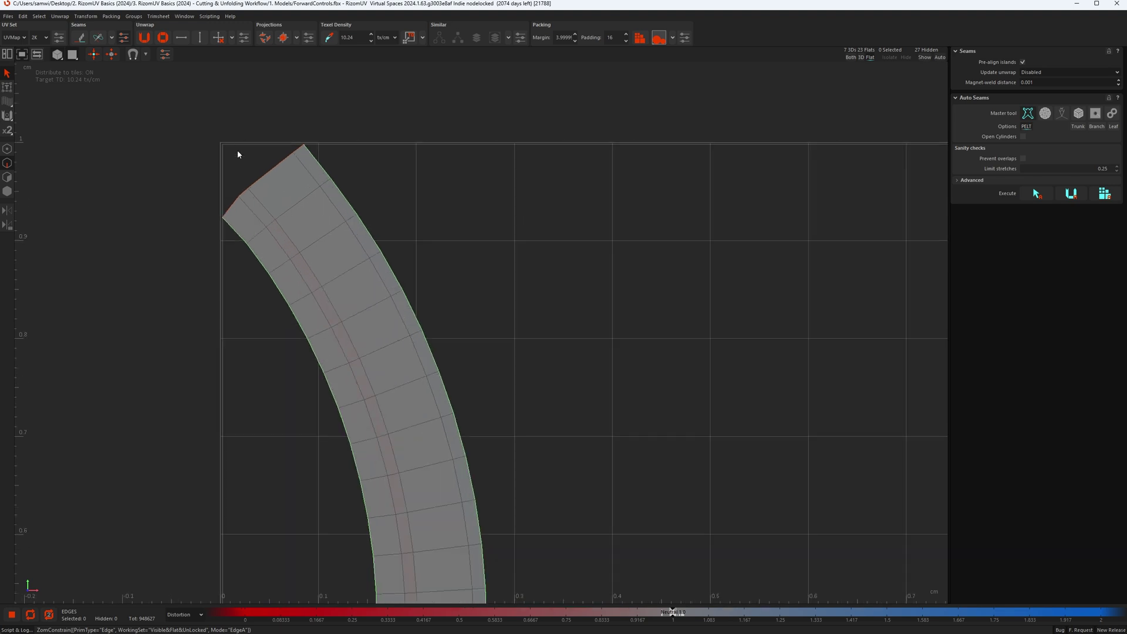
double_click(280, 159)
scroll(314, 305, "down", 7)
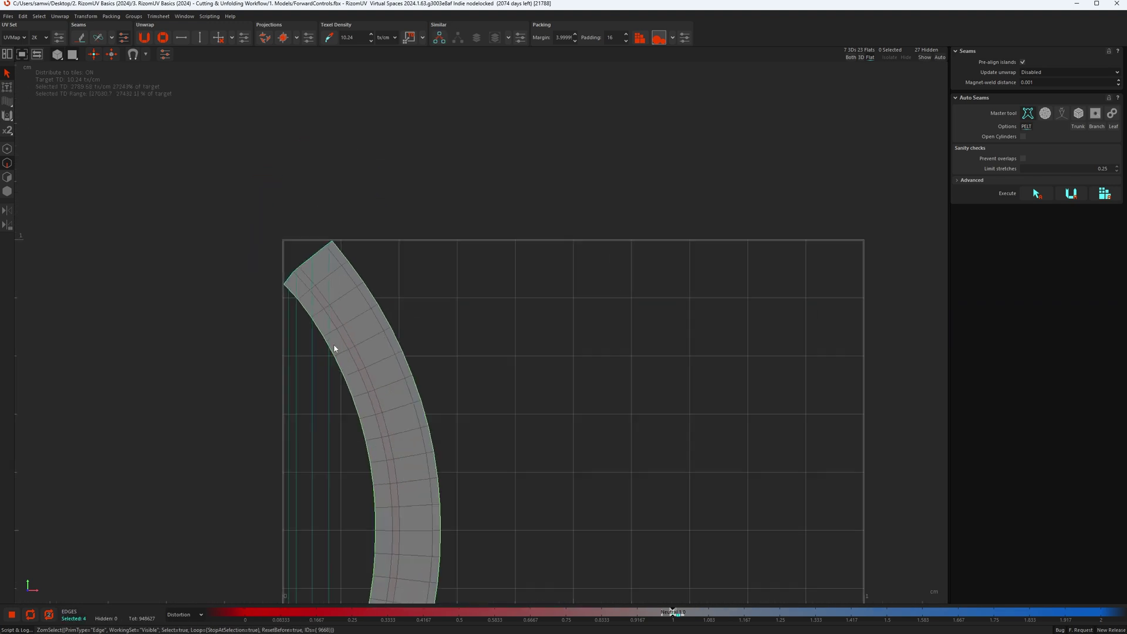
middle_click_drag(313, 581, 346, 217)
scroll(343, 313, "up", 2)
scroll(342, 321, "up", 4)
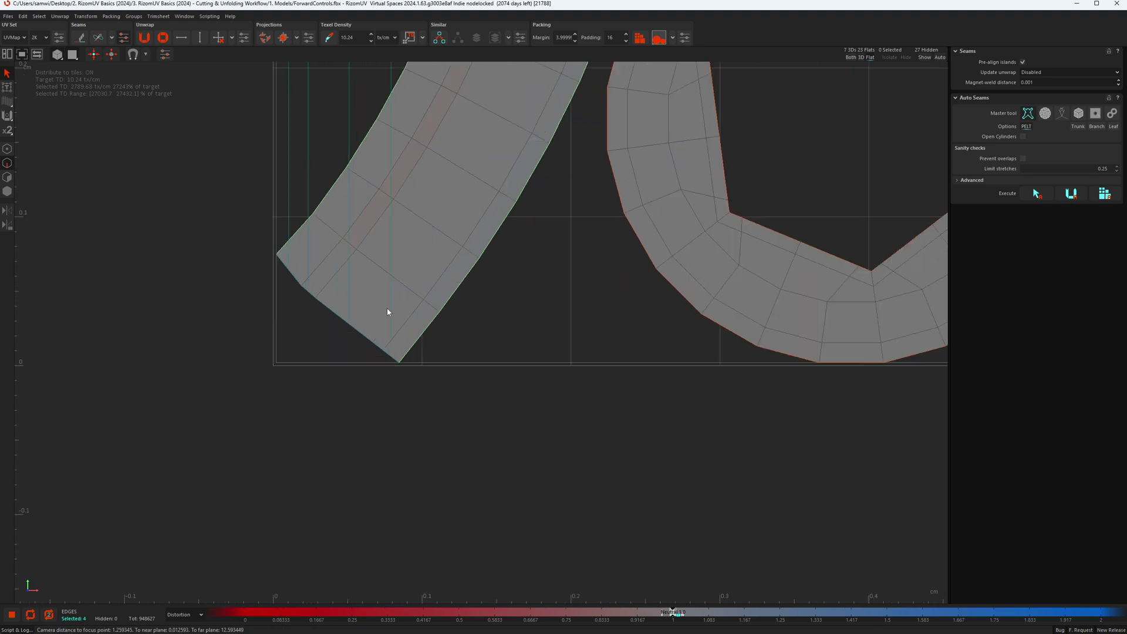
double_click(352, 347, "shift")
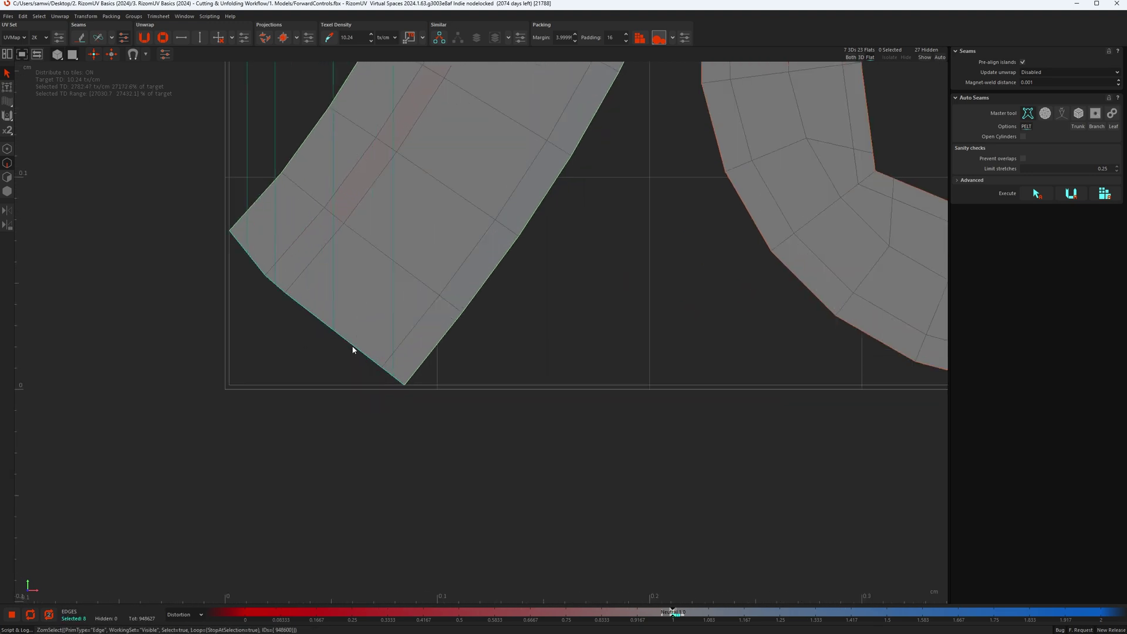
scroll(358, 341, "down", 10)
middle_click_drag(341, 138, 338, 241)
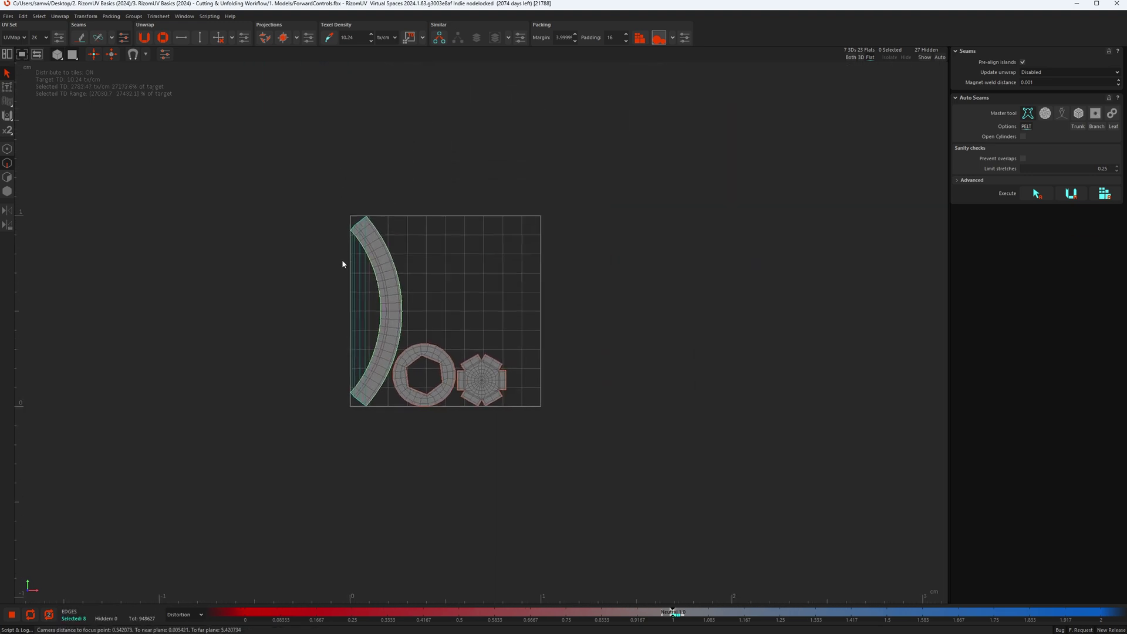
scroll(342, 259, "up", 4)
middle_click_drag(398, 299, 318, 259)
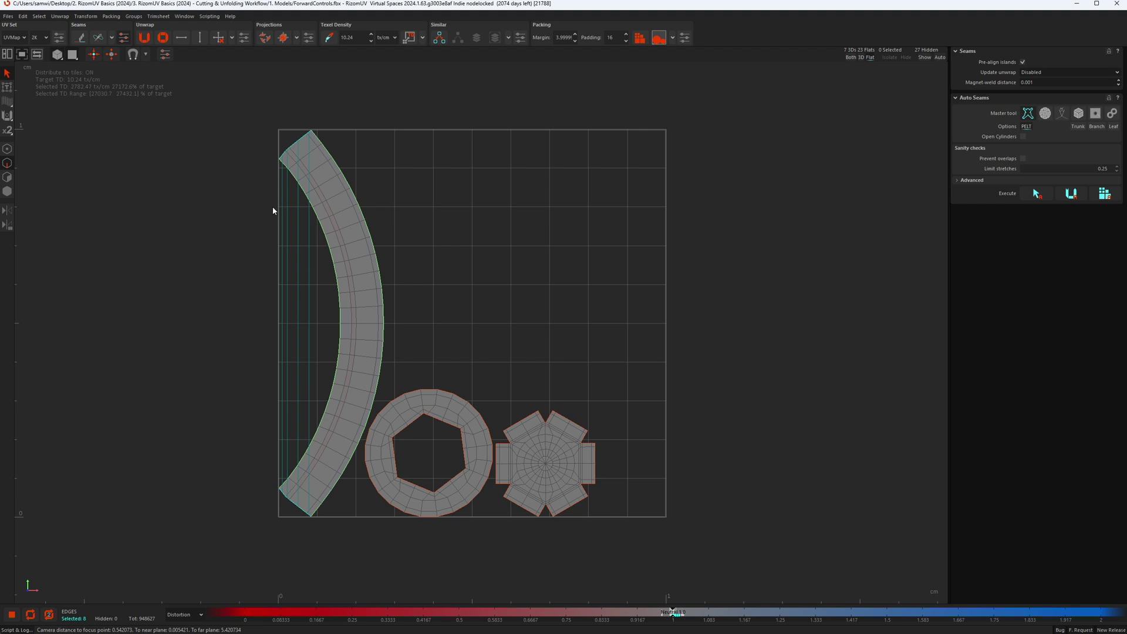
left_click(184, 40)
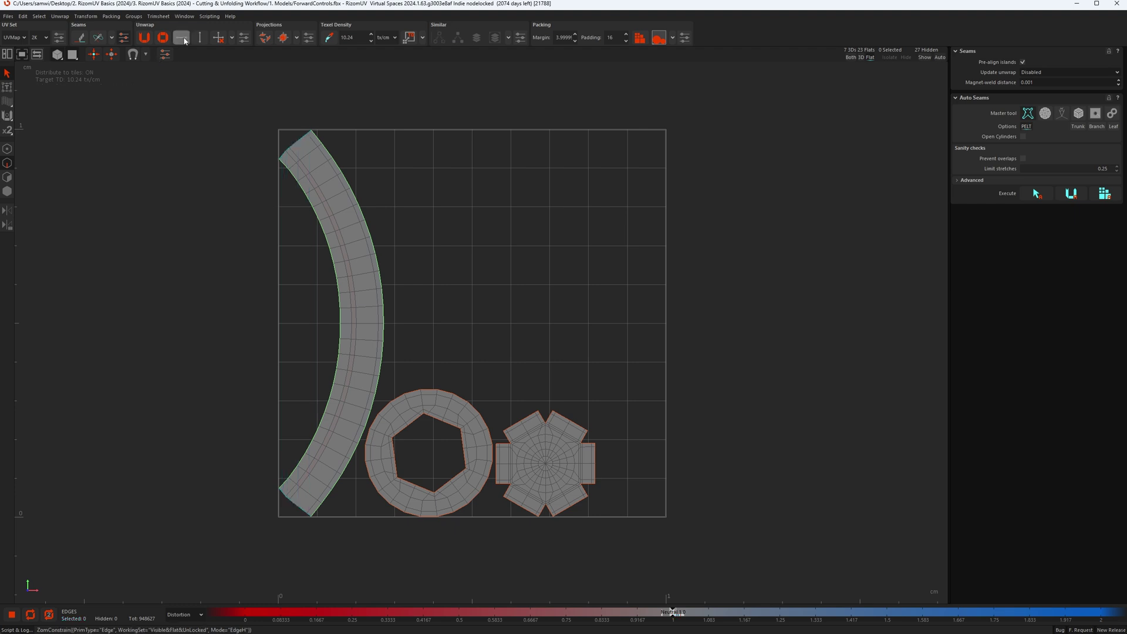
Optimize the constrained side-wall strip into a straight rectangle and repack the bolt's islands.
left_click(401, 269)
key("o")
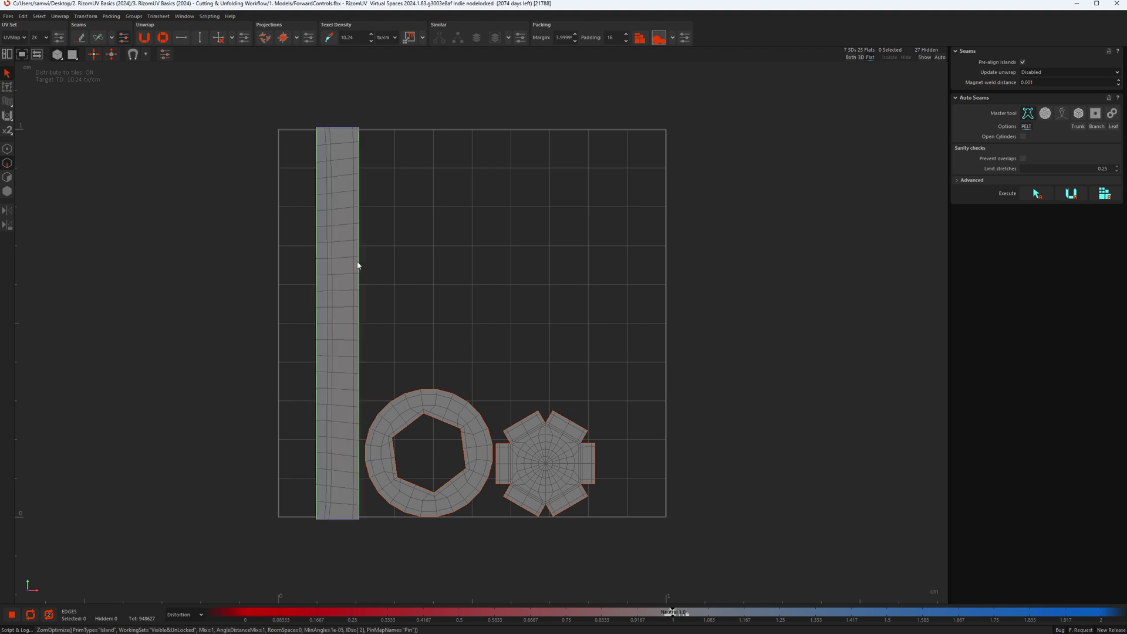
left_click(399, 278)
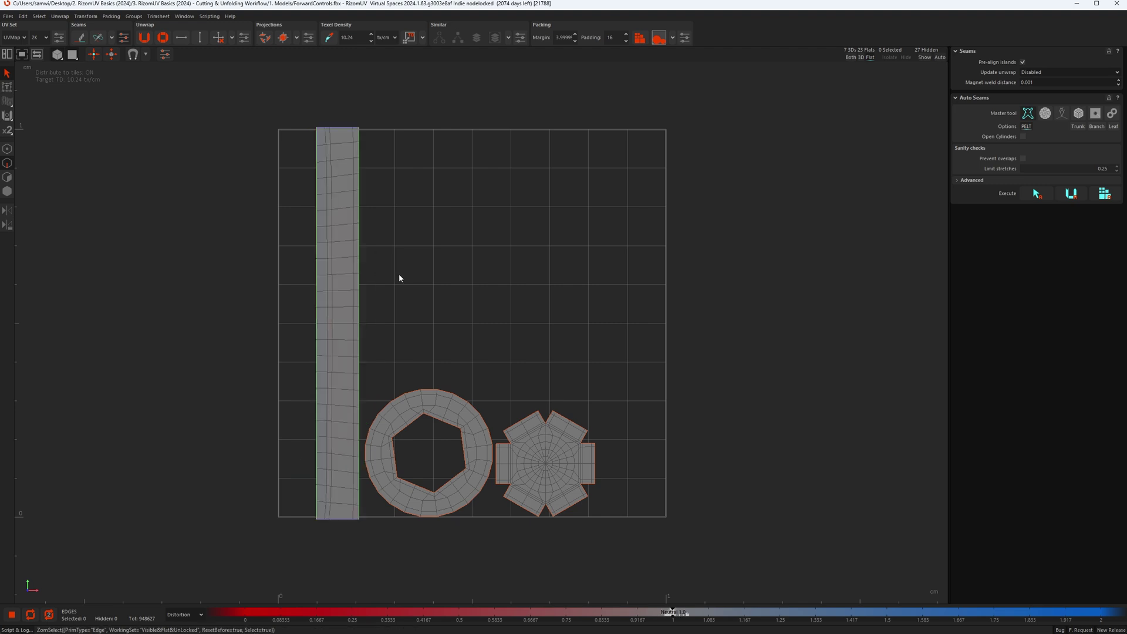
key("p")
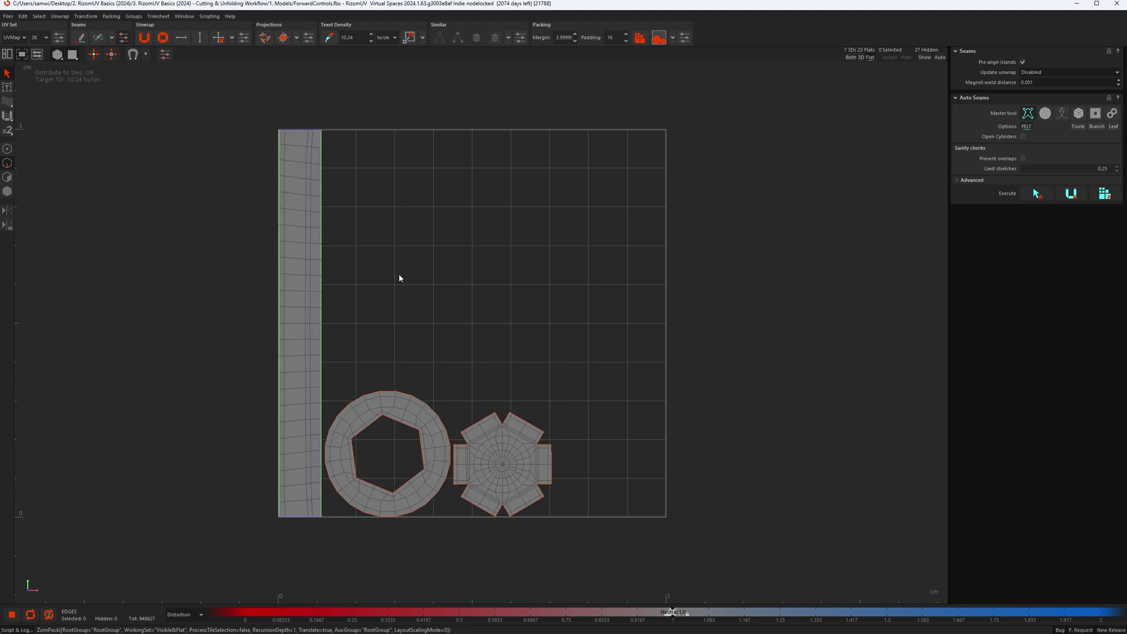
Return to the side-by-side 3D and UV layout and isolate the open-backed round cap.
left_click(19, 57)
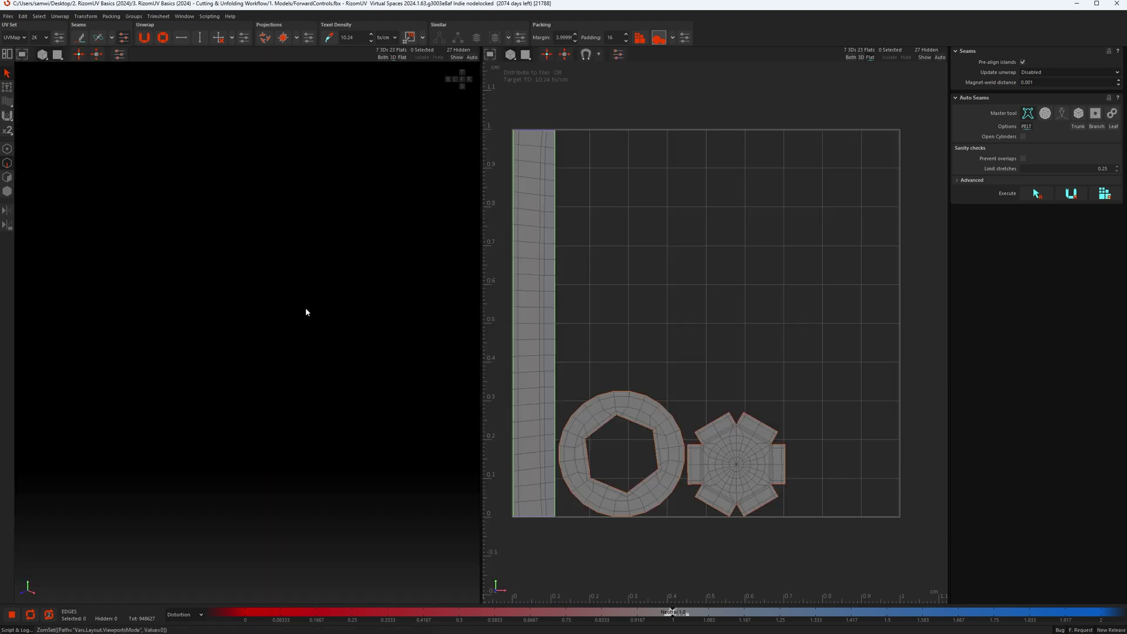
left_click(316, 282)
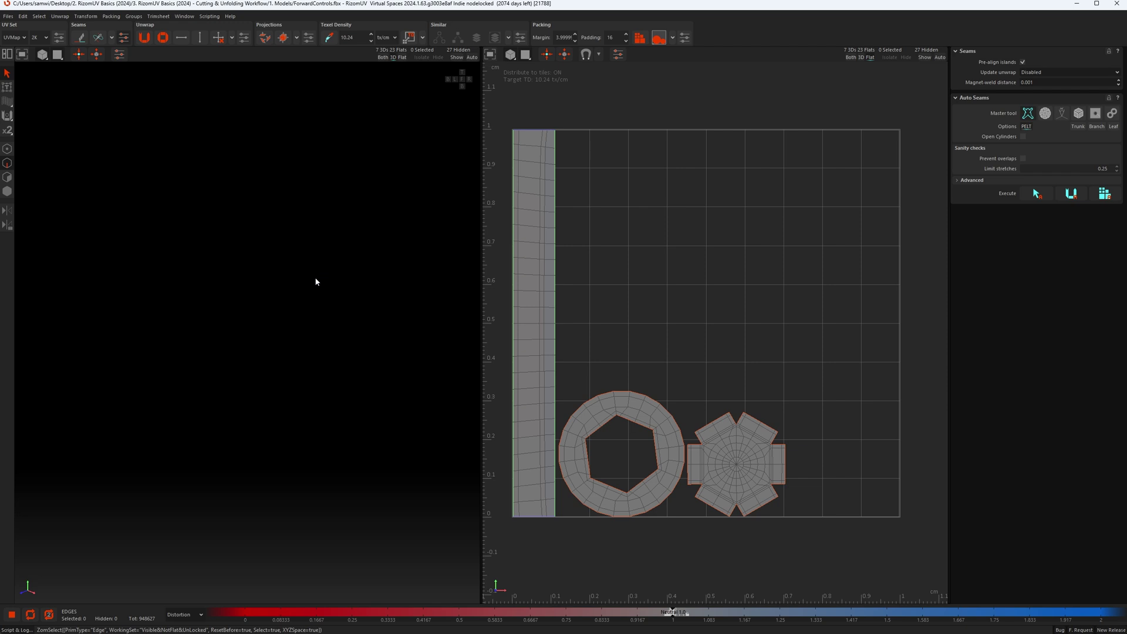
key("i")
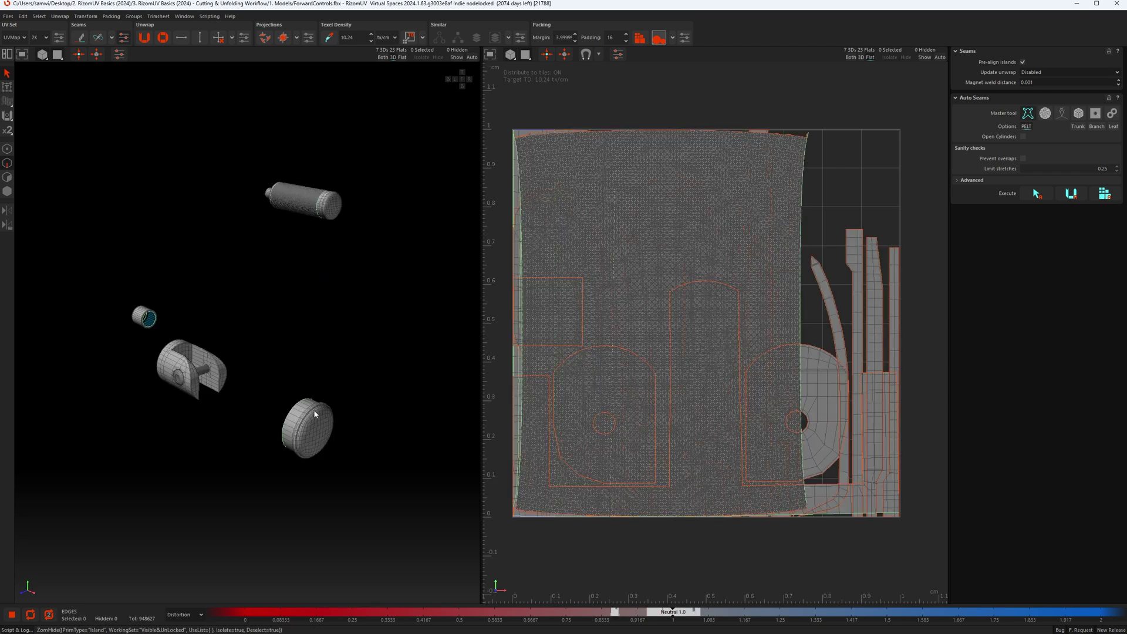
scroll(300, 440, "up", 8)
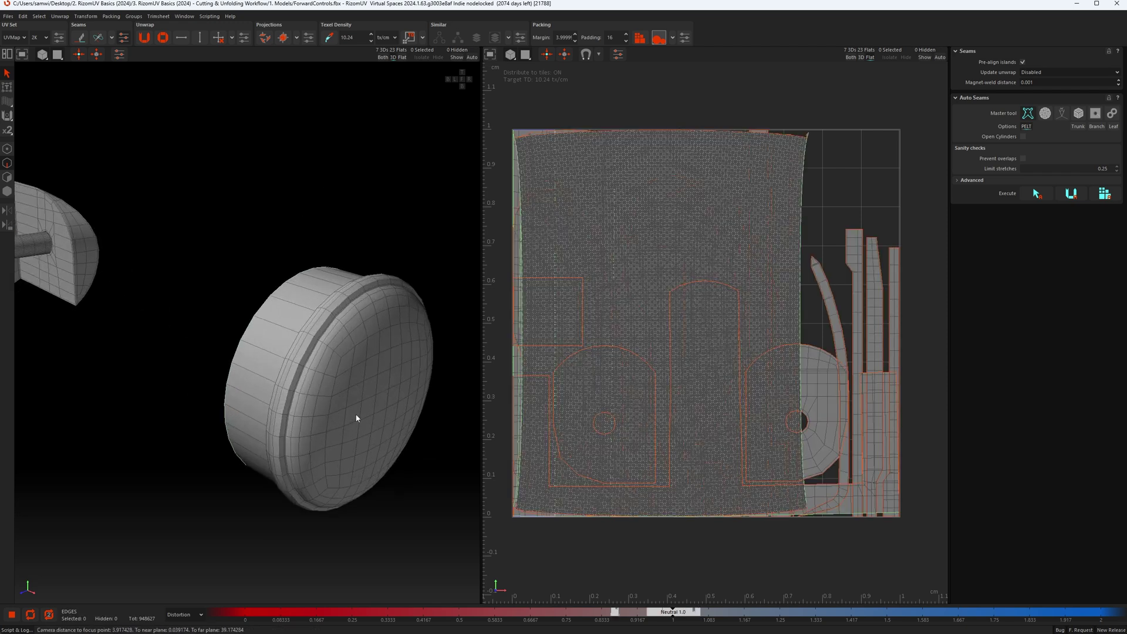
middle_click_drag(311, 379, 377, 354, "alt")
key("i")
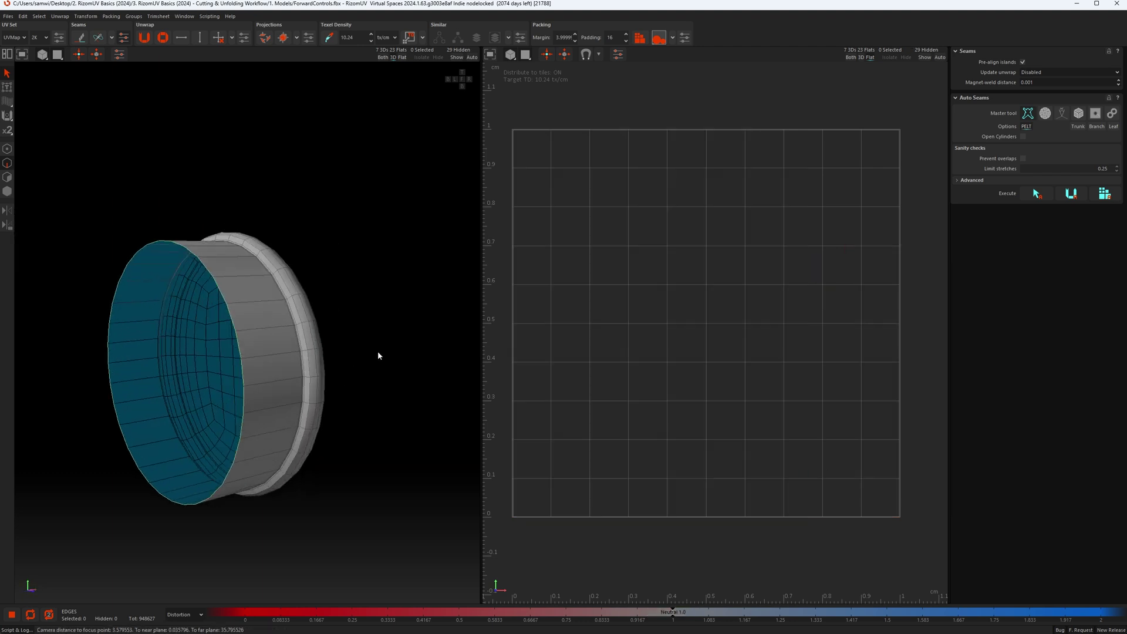
Cut the round cap along the edge loop where its side wall meets the rim and along one edge across the wall.
scroll(275, 347, "up", 6)
scroll(317, 382, "up", 3)
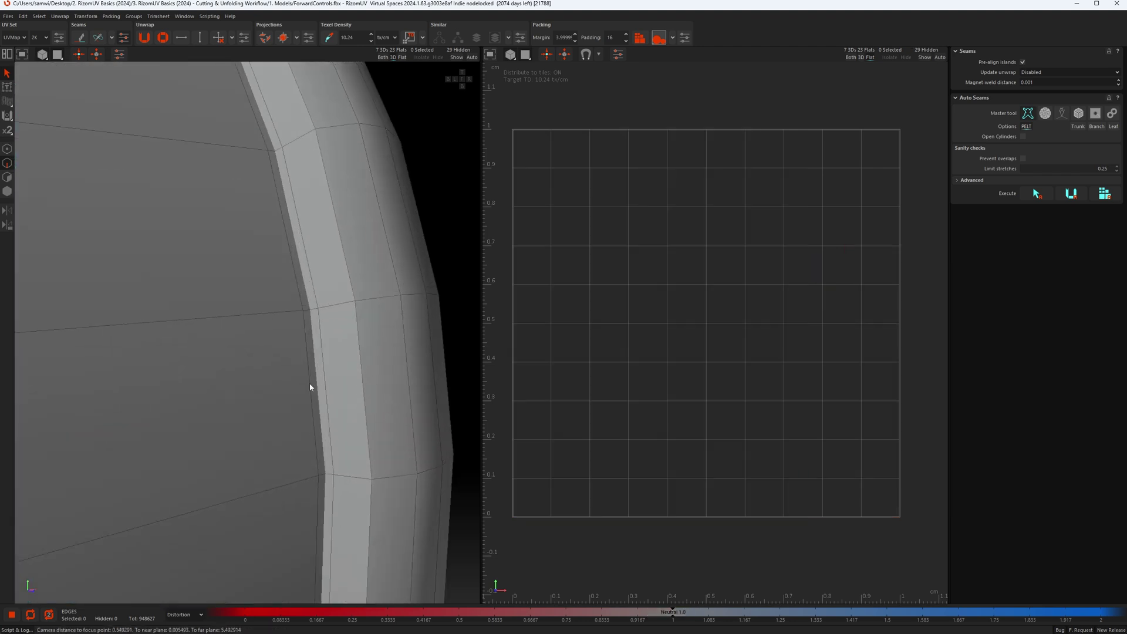
double_click(317, 391)
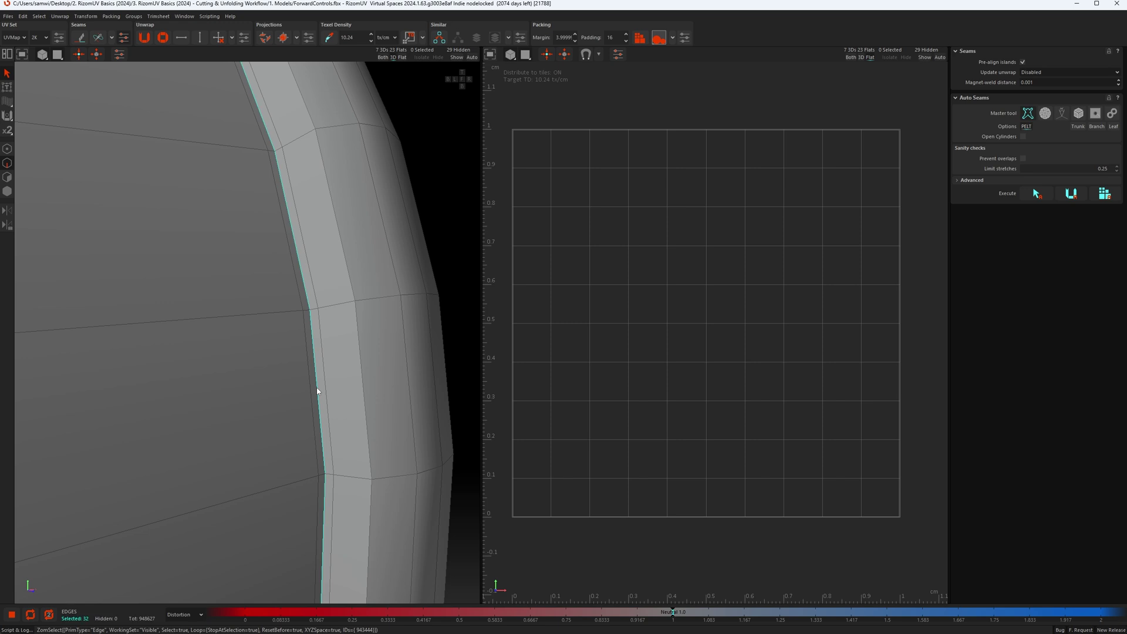
scroll(317, 391, "down", 5)
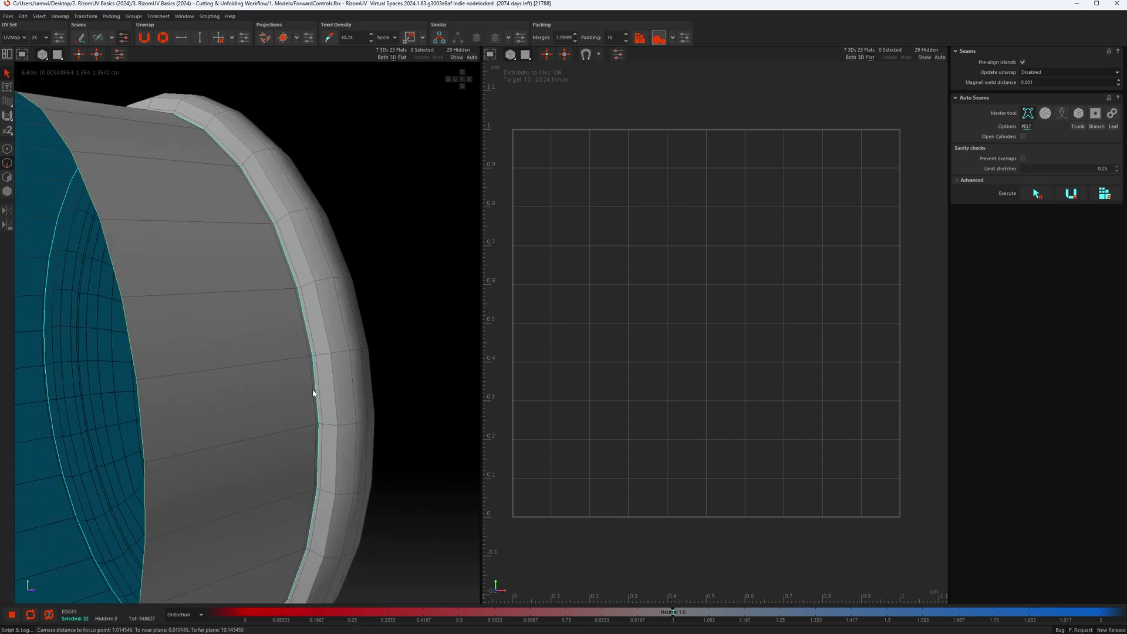
scroll(310, 391, "down", 2)
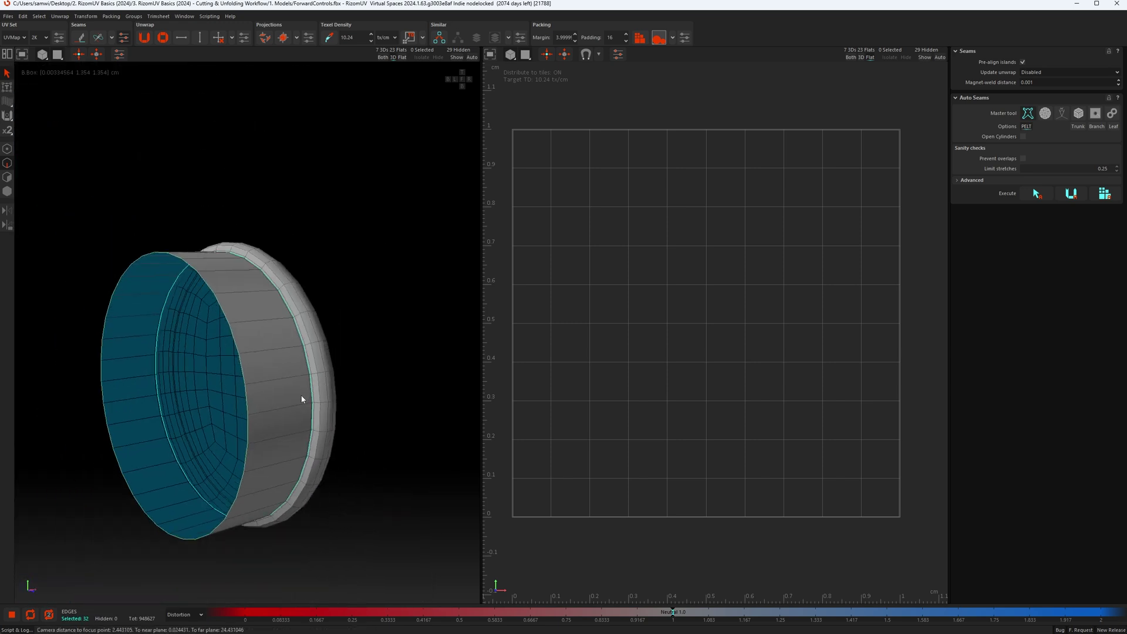
middle_click_drag(302, 399, 324, 380)
middle_click_drag(204, 501, 249, 443)
scroll(241, 408, "up", 3)
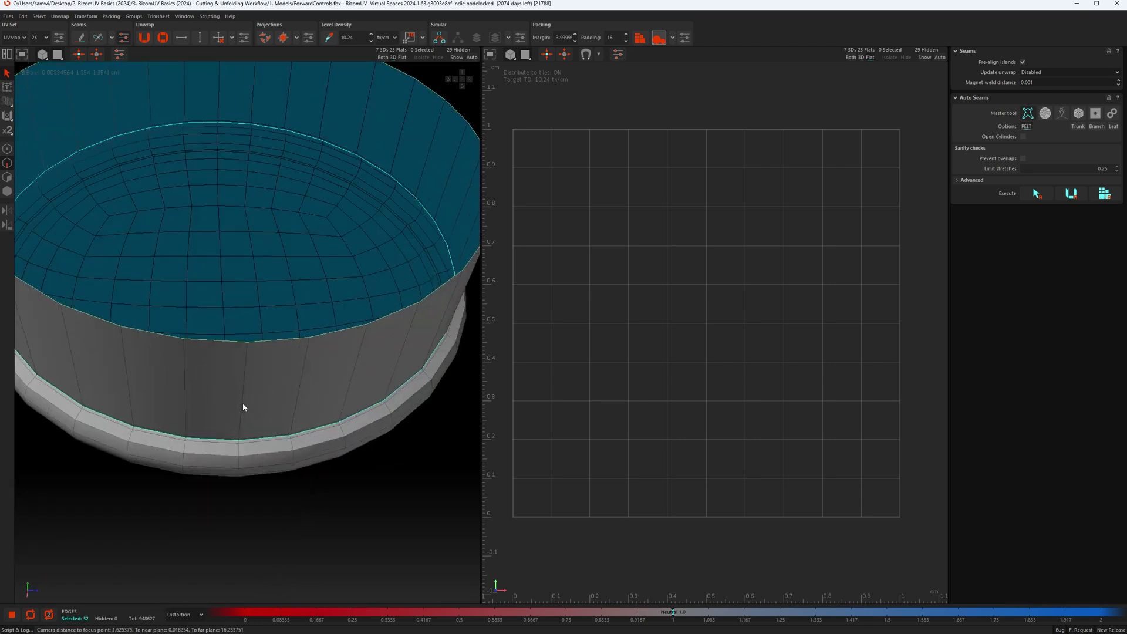
left_click(243, 406, "shift")
scroll(249, 401, "down", 2)
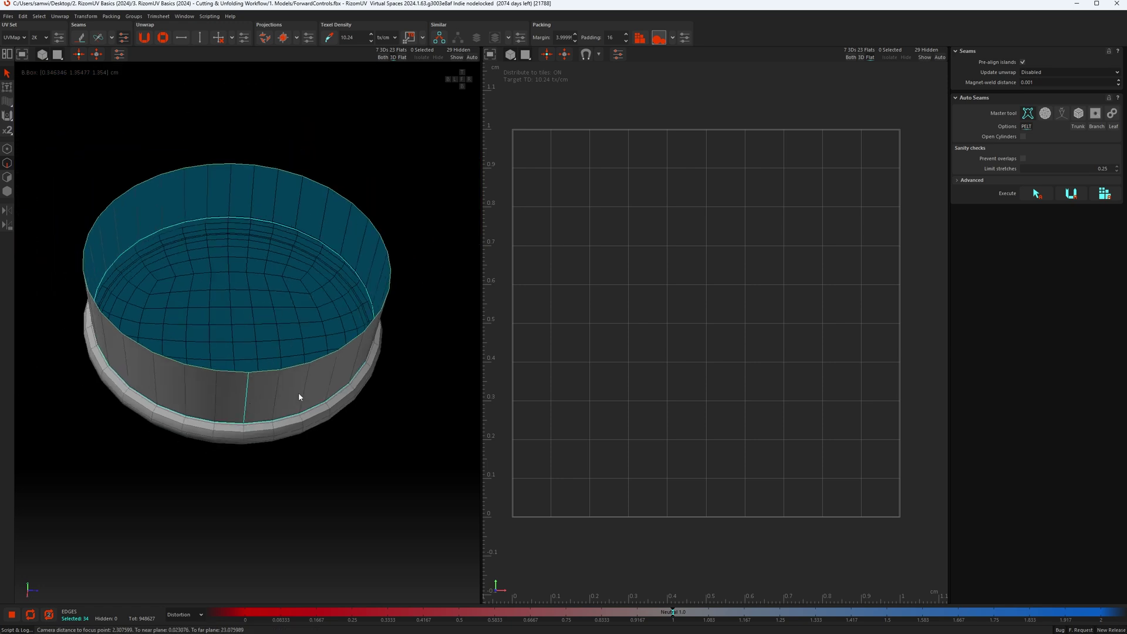
mouse_move(299, 397)
middle_mouse_down()
mouse_move(174, 448)
mouse_move(393, 370)
mouse_move(303, 394)
mouse_move(314, 391)
middle_mouse_up()
key("c")
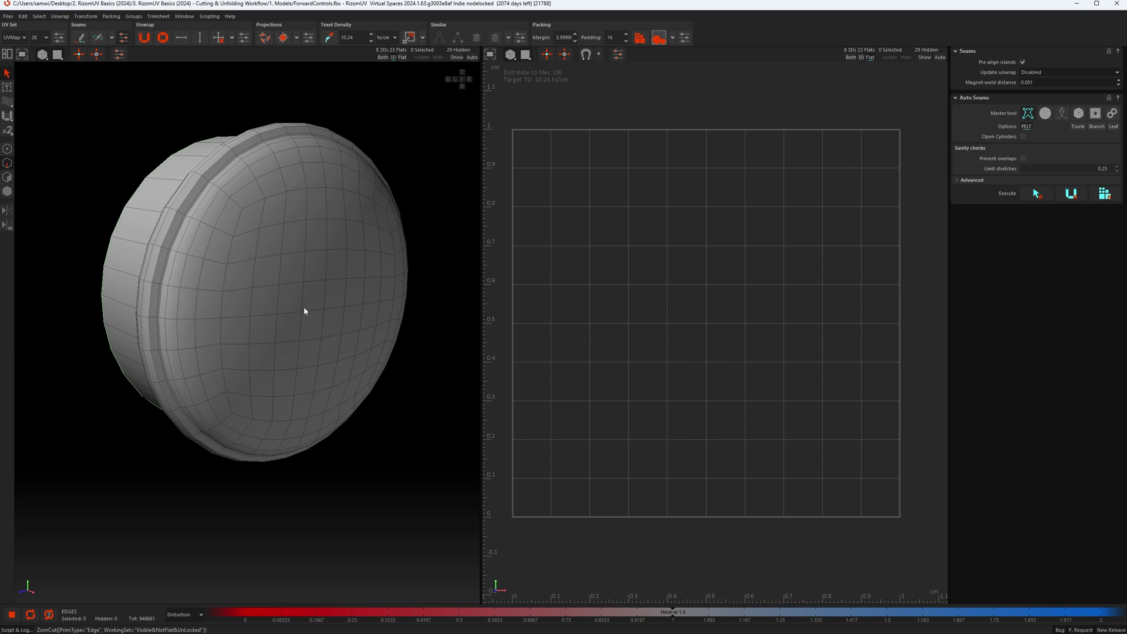
Unfold the round cap's domed face and side-wall islands and pack them.
key("u")
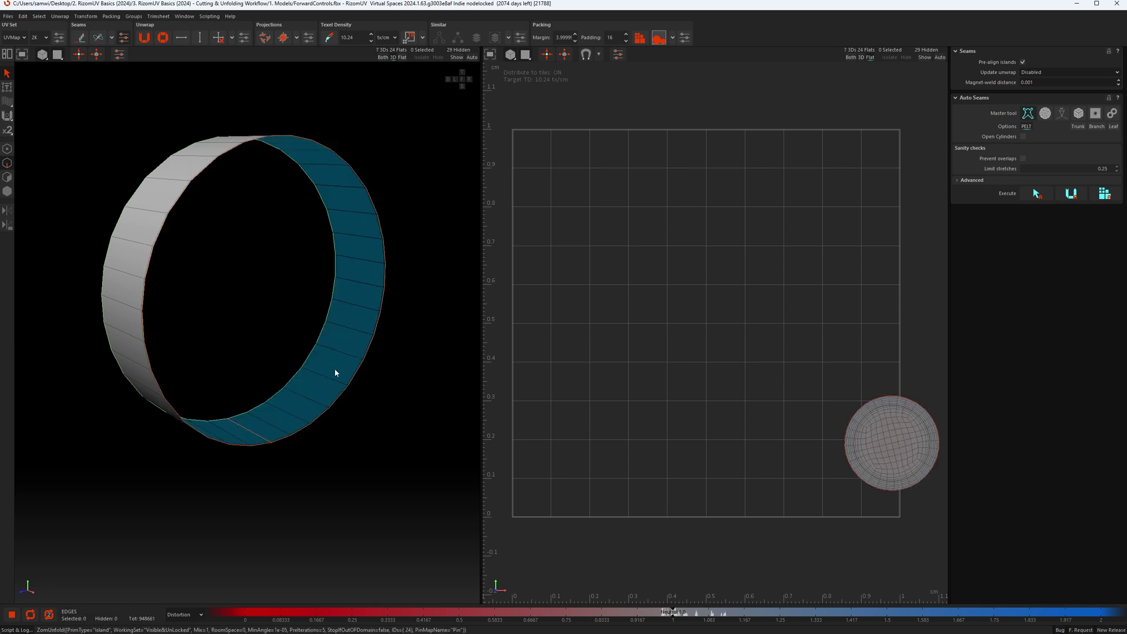
key("u")
key("p")
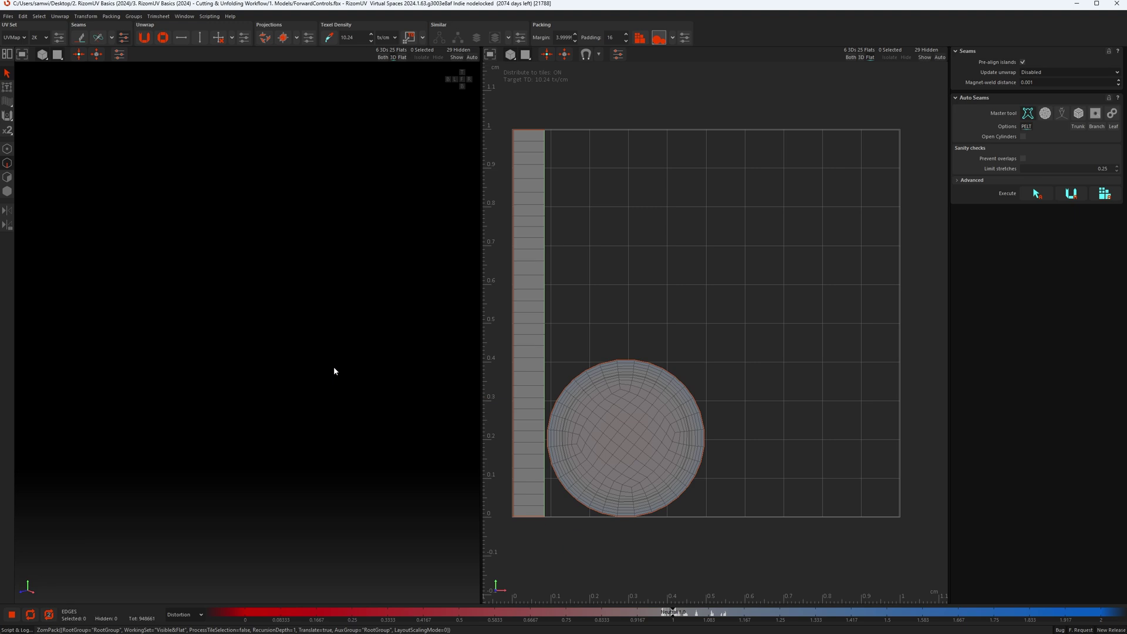
Show all hidden parts again and isolate the small hollow cylindrical sleeve.
key("shift+h")
scroll(330, 371, "down", 7)
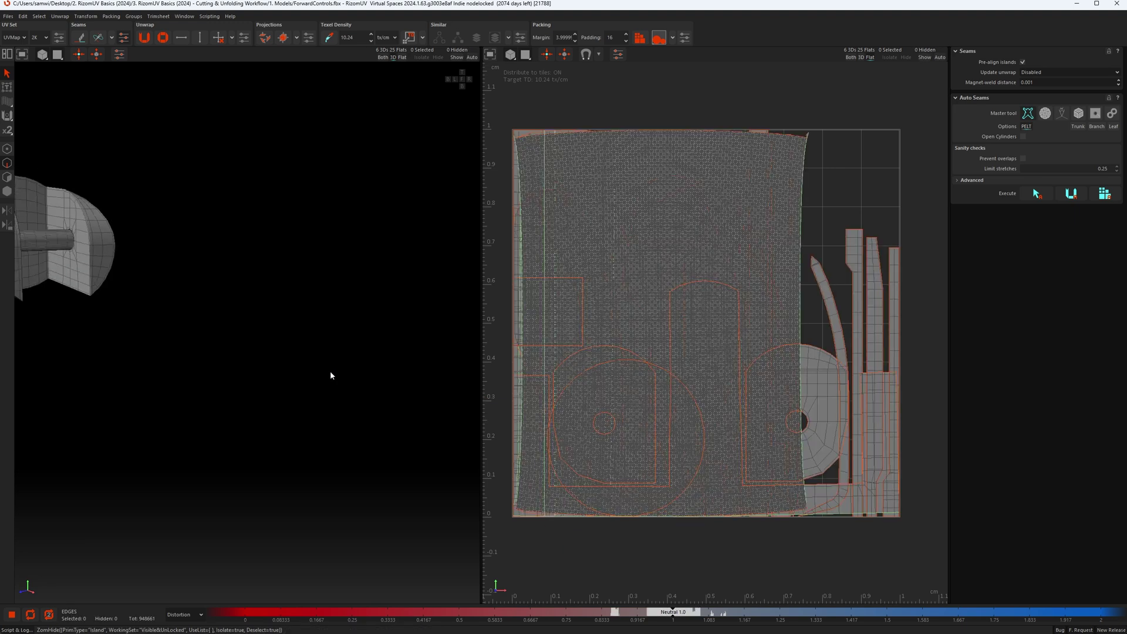
middle_click_drag(307, 342, 347, 403)
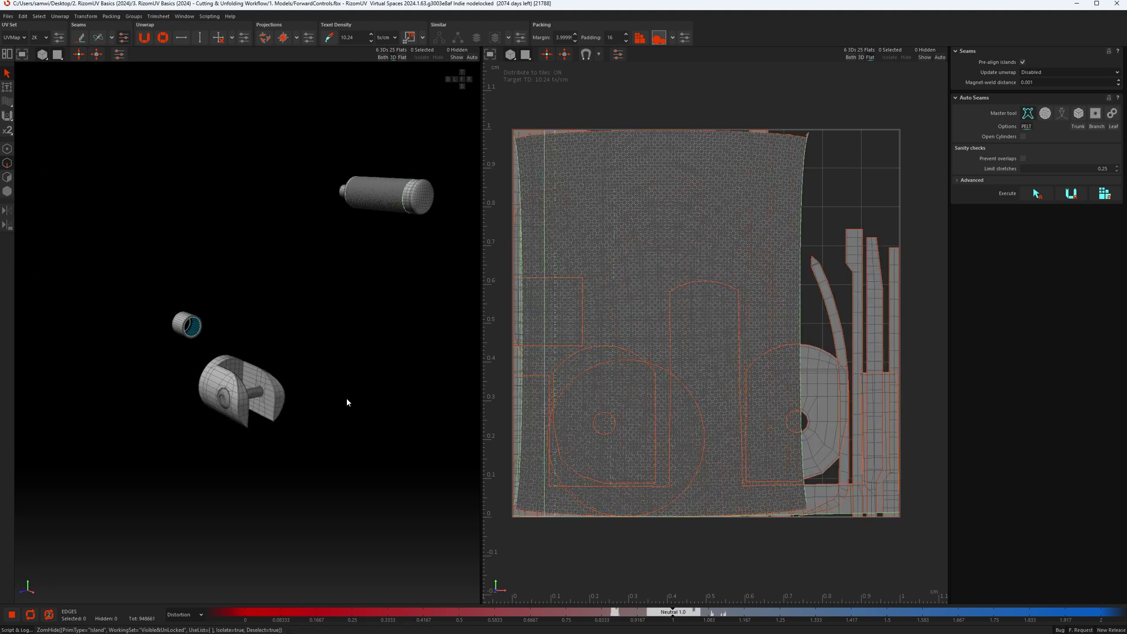
scroll(182, 330, "up", 5)
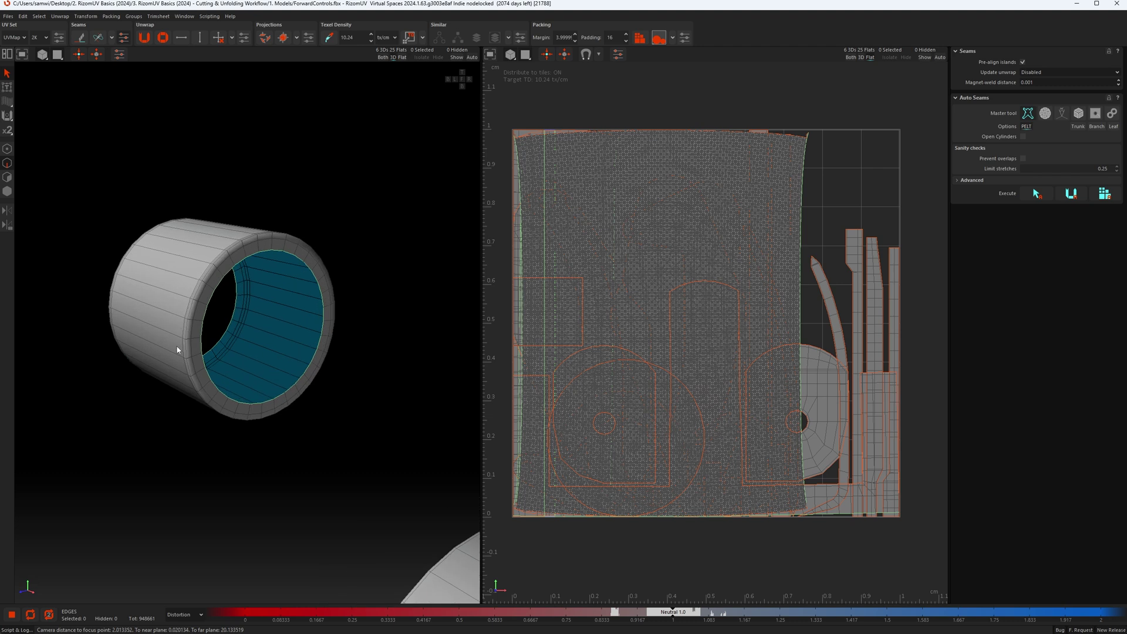
key("i")
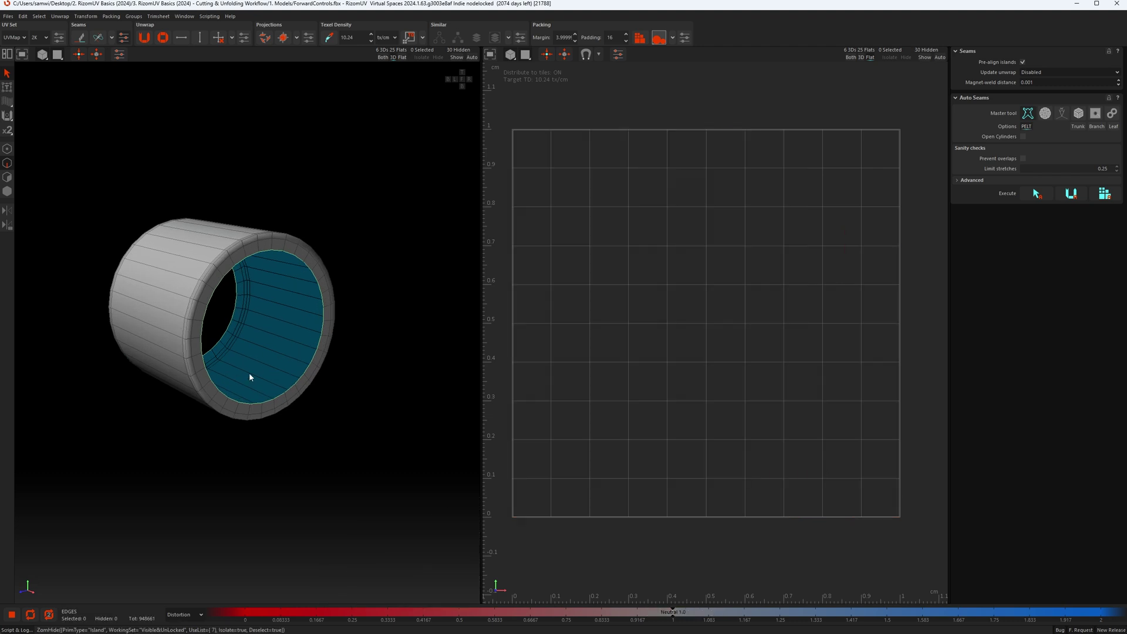
Cut the sleeve along one full lengthwise edge path and unfold it into a packed strip.
middle_click_drag(250, 377, 206, 327)
scroll(224, 353, "up", 4)
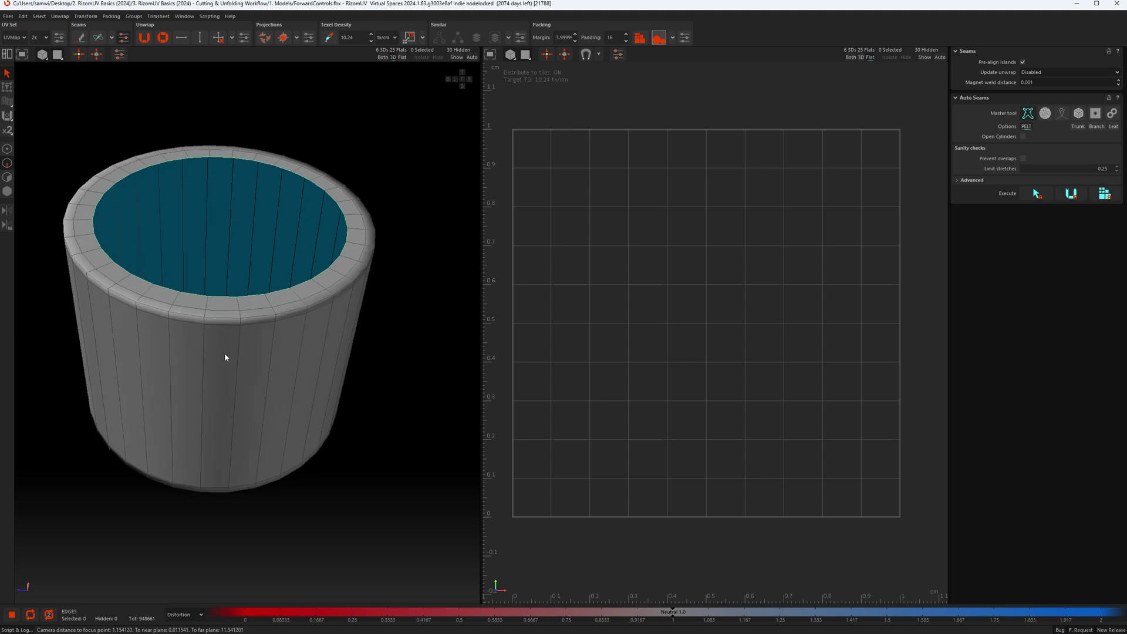
double_click(236, 389)
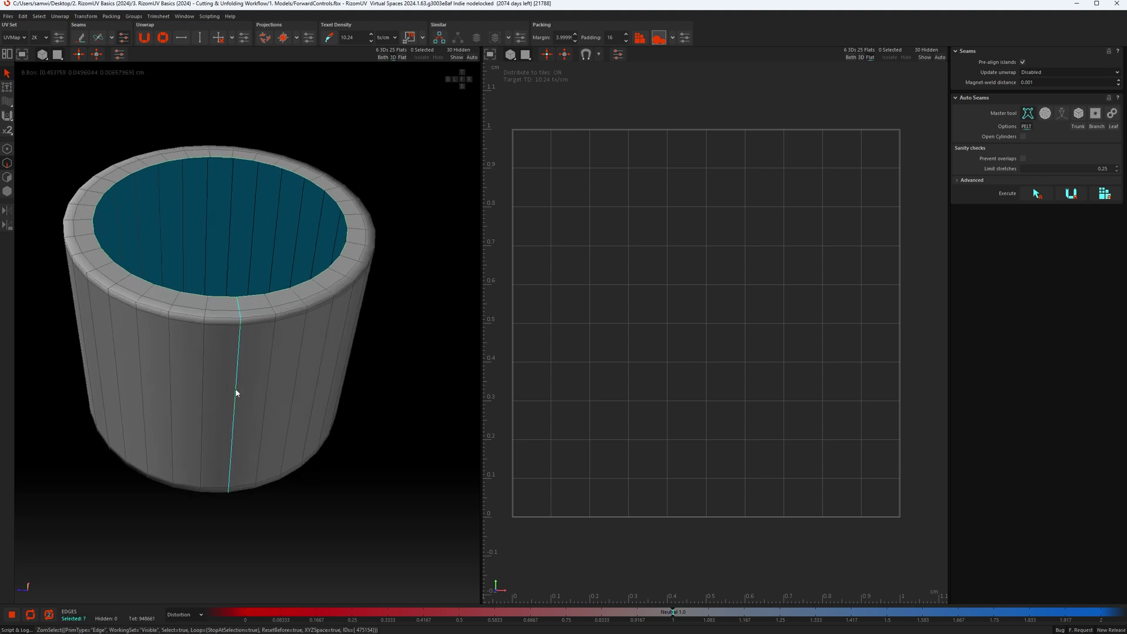
key("c")
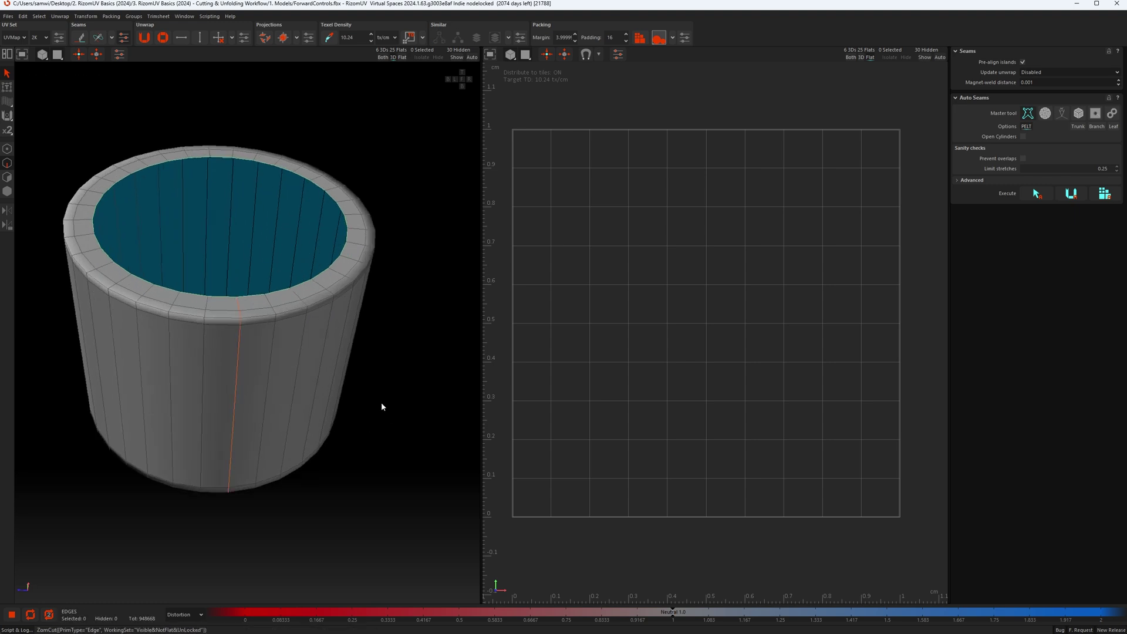
key("u")
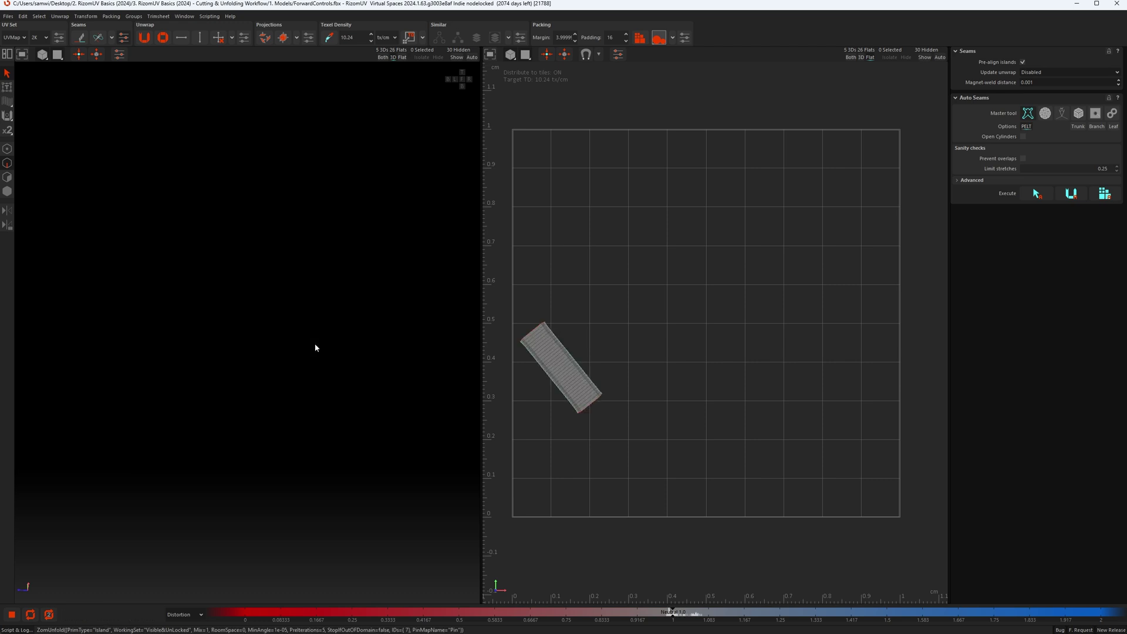
key("p")
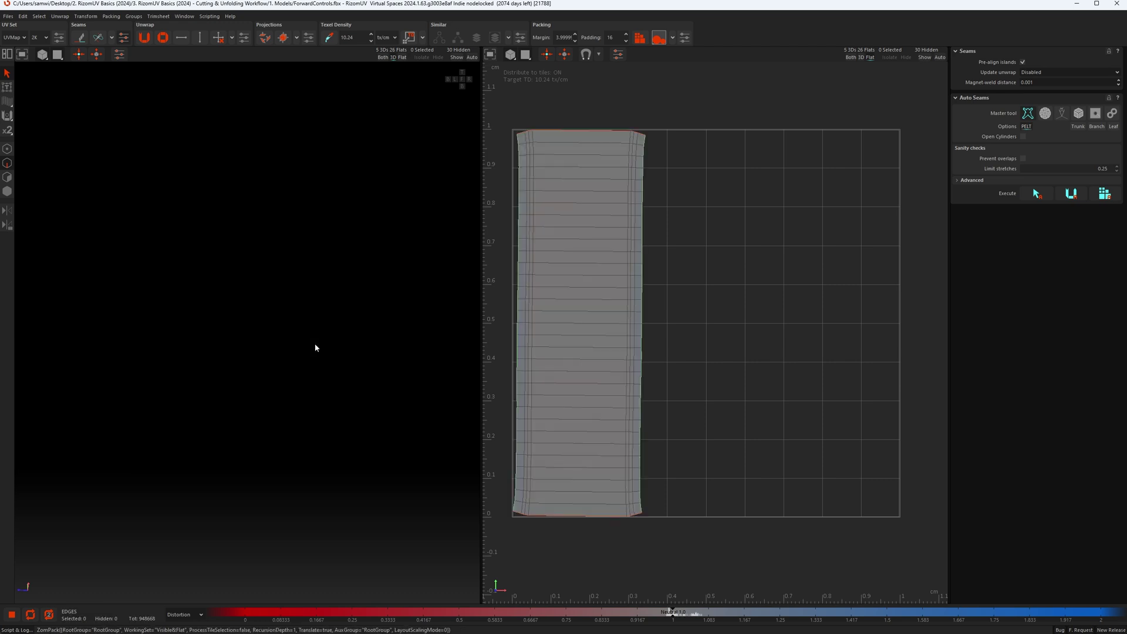
Show all hidden parts again and isolate the domed end cap of the knurled cylinder.
key("y")
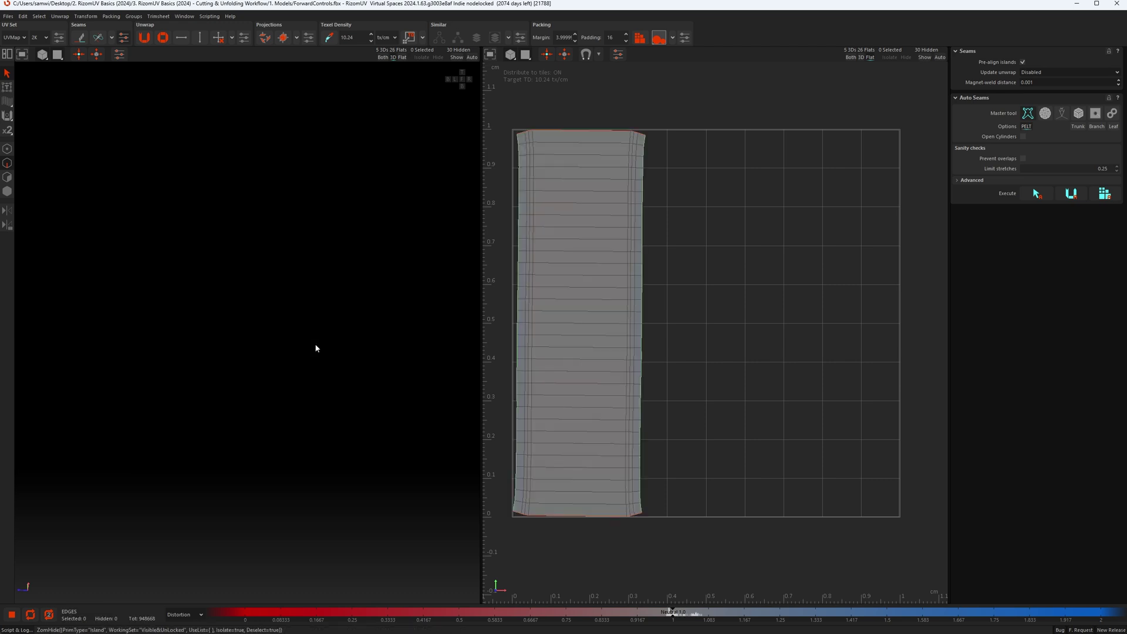
scroll(298, 357, "down", 4)
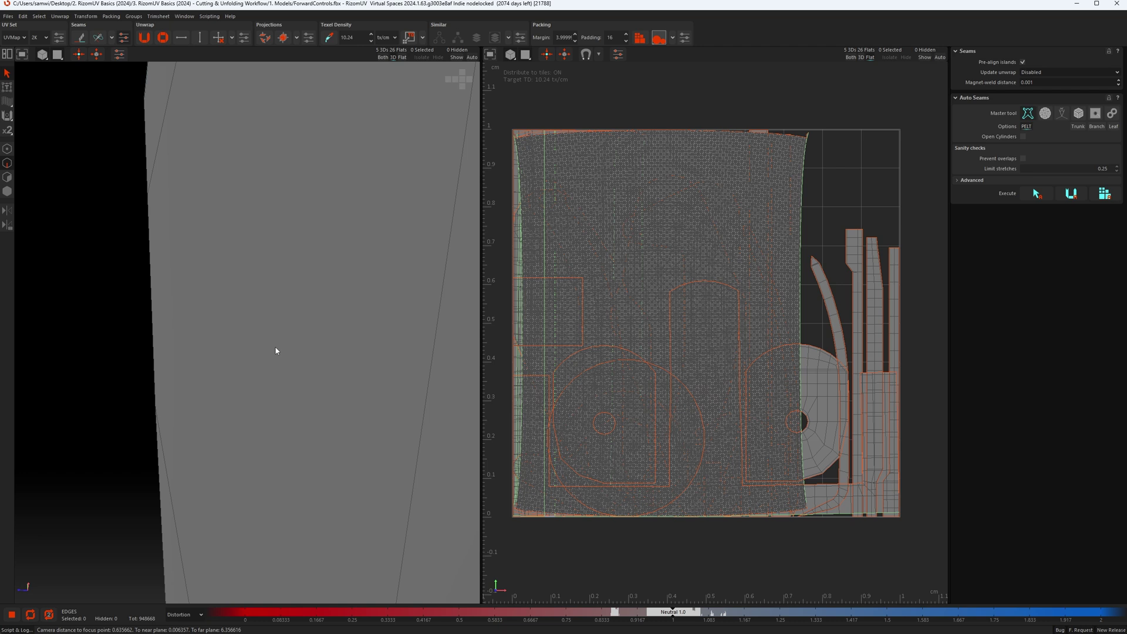
scroll(293, 342, "down", 10)
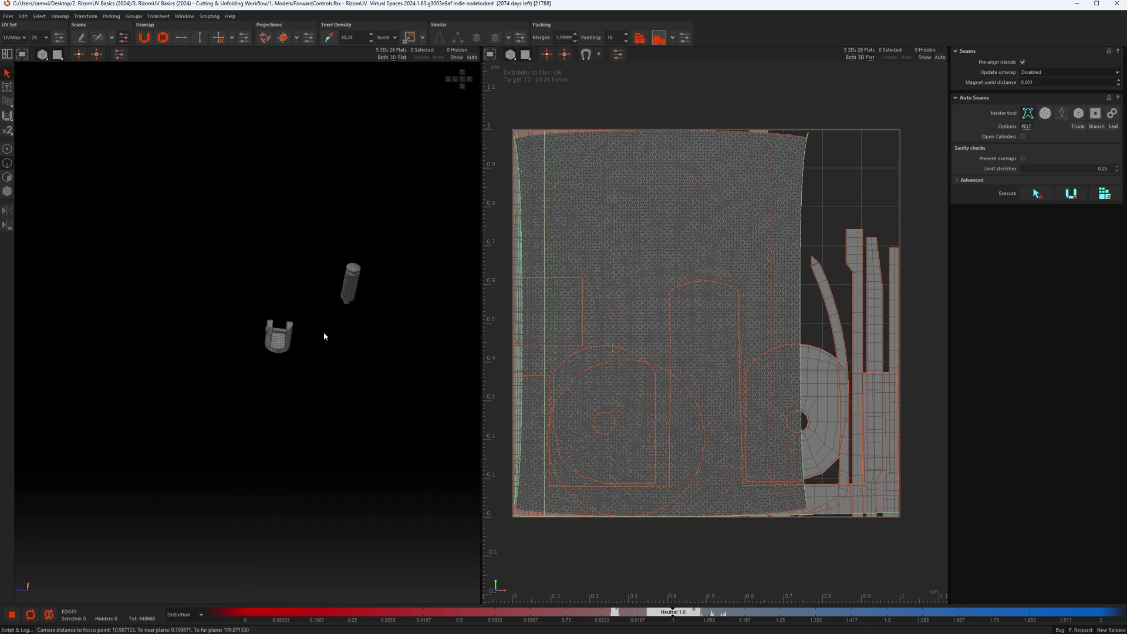
scroll(323, 332, "up", 3)
left_click_drag(323, 333, 301, 437, "alt")
middle_click_drag(266, 264, 252, 355, "alt")
scroll(252, 355, "up", 1)
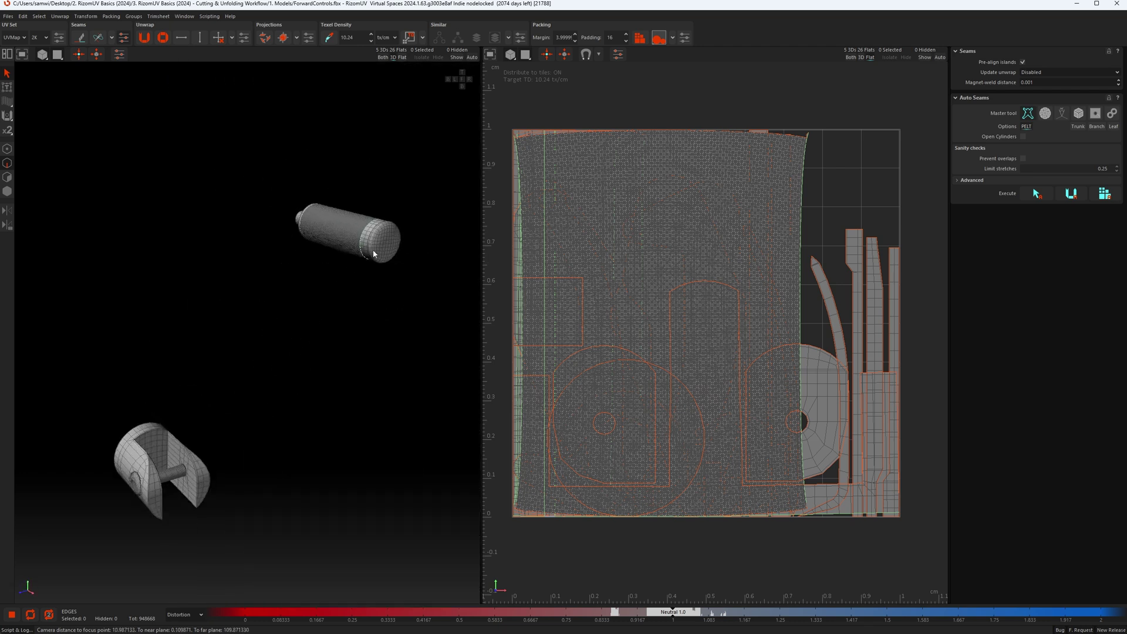
key("i")
Cut the domed end cap along the edge loop where its side wall meets the dome and along one edge path across the wall.
scroll(396, 228, "up", 4)
scroll(385, 262, "up", 3)
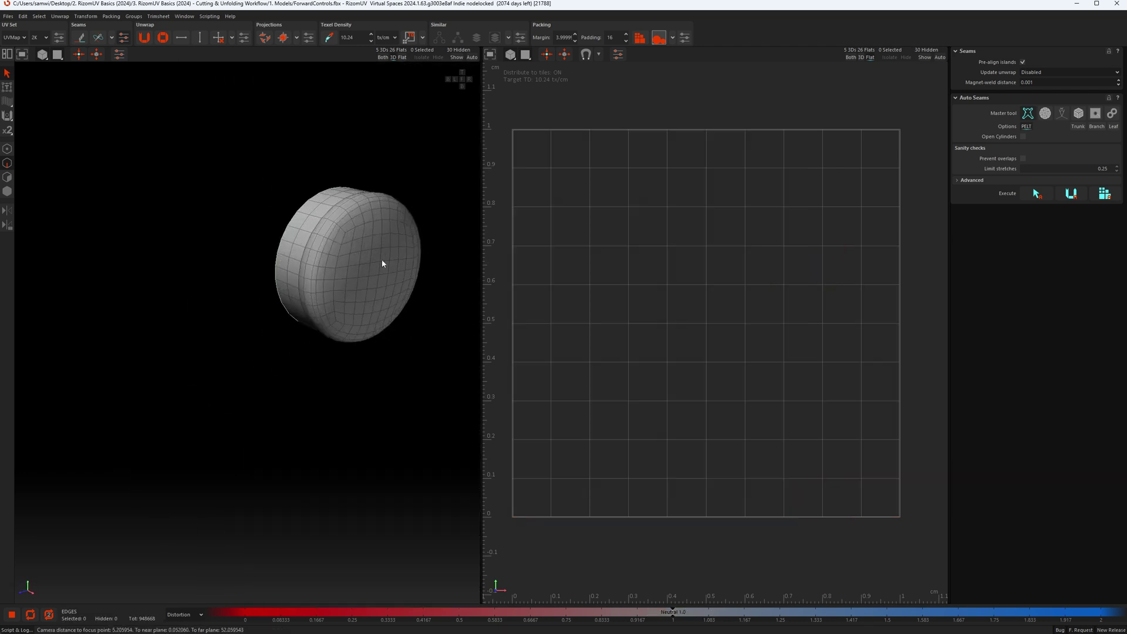
scroll(385, 265, "up", 4)
scroll(380, 276, "down", 2)
middle_click_drag(378, 276, 351, 314, "alt")
left_click_drag(351, 314, 297, 372, "alt")
scroll(372, 368, "up", 6)
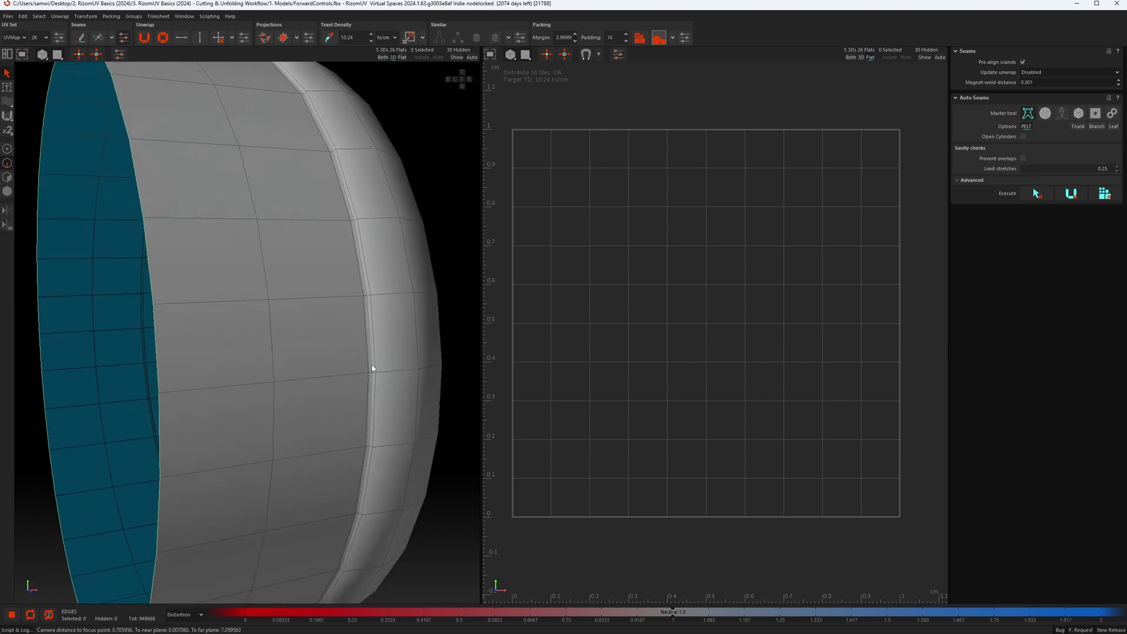
left_click(372, 367)
scroll(352, 364, "down", 5)
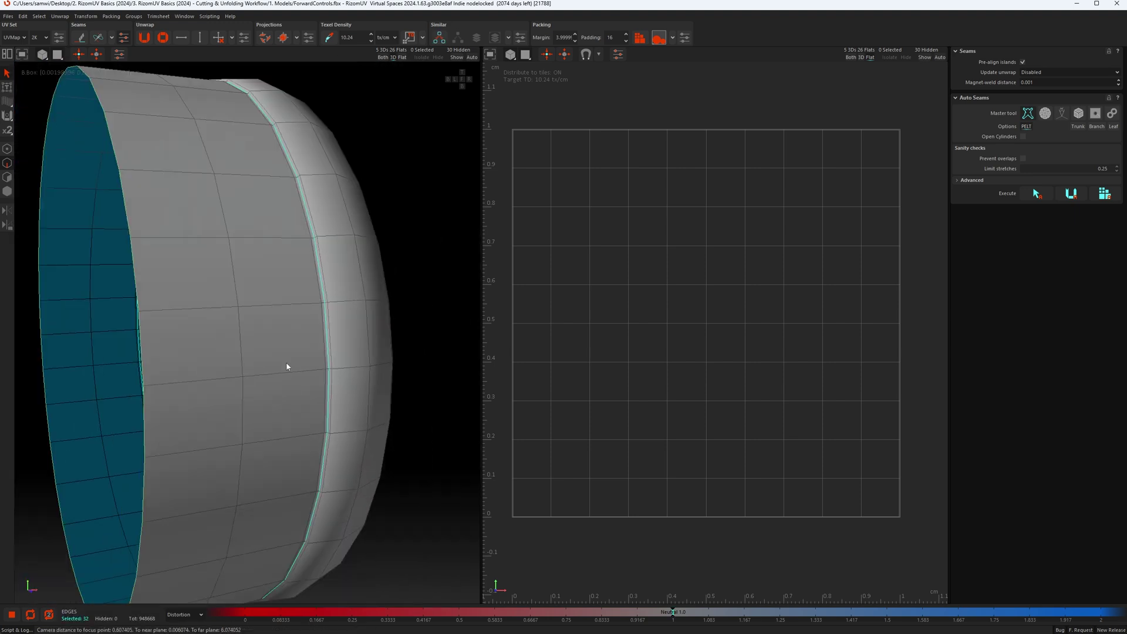
left_click_drag(266, 455, 348, 386, "alt")
middle_click_drag(206, 493, 262, 448, "alt")
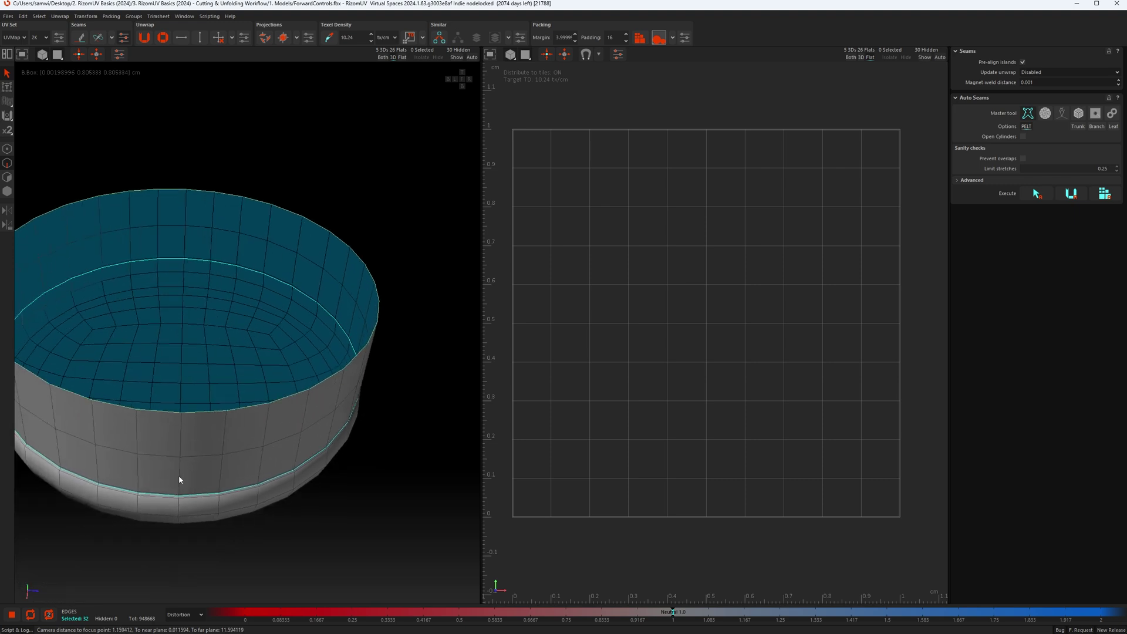
double_click(179, 477, "ctrl")
key("c")
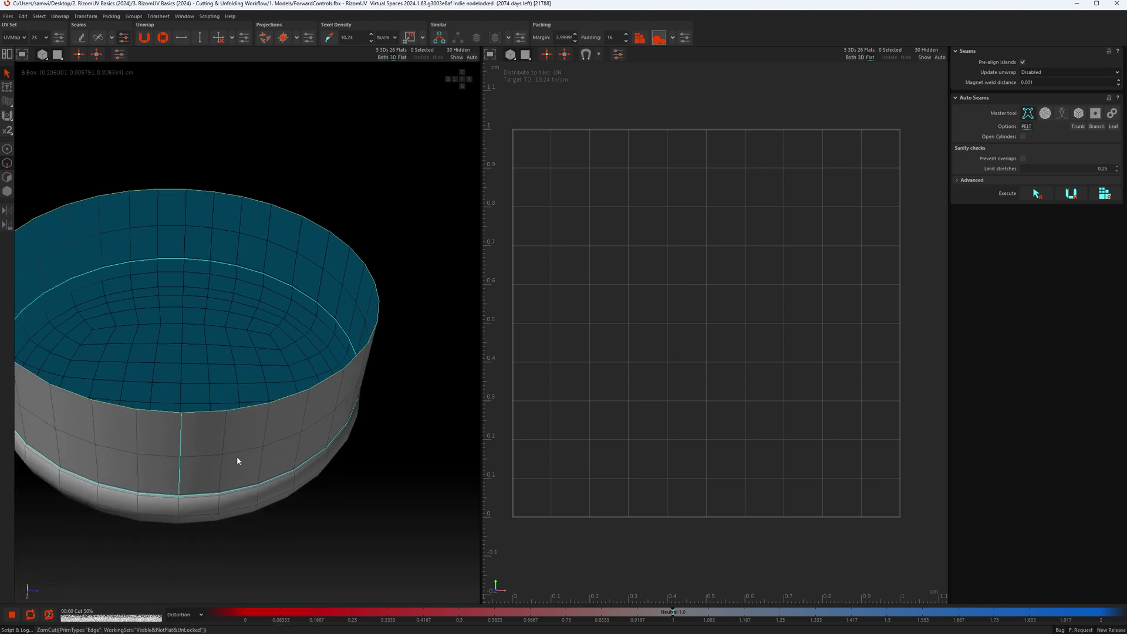
Unfold the end cap's side-wall and dome islands and pack them.
key("u")
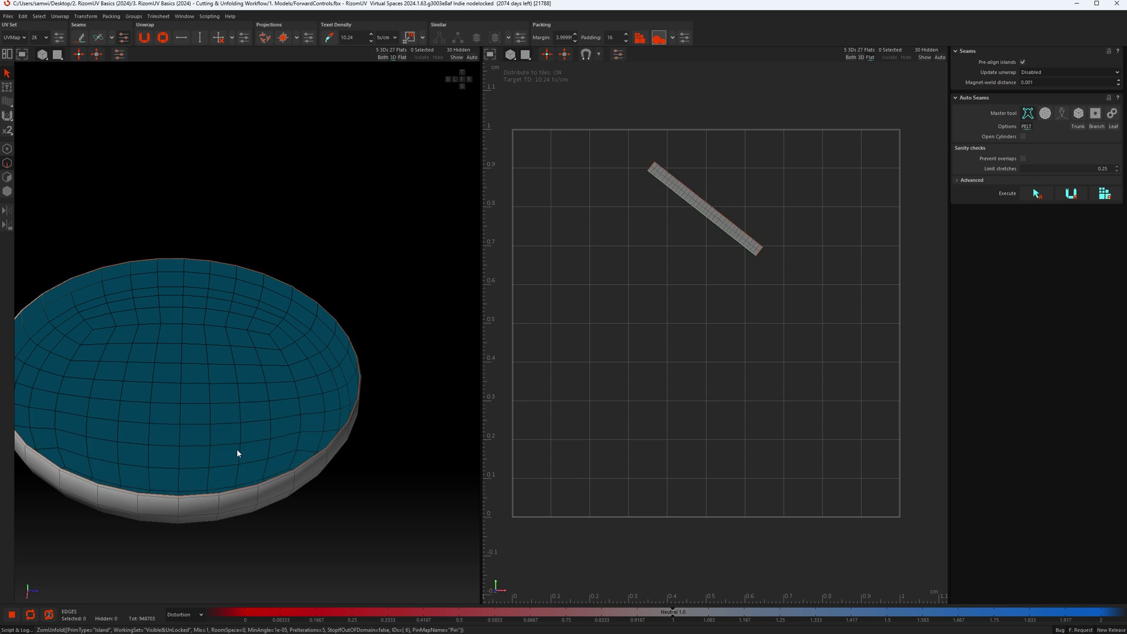
key("u")
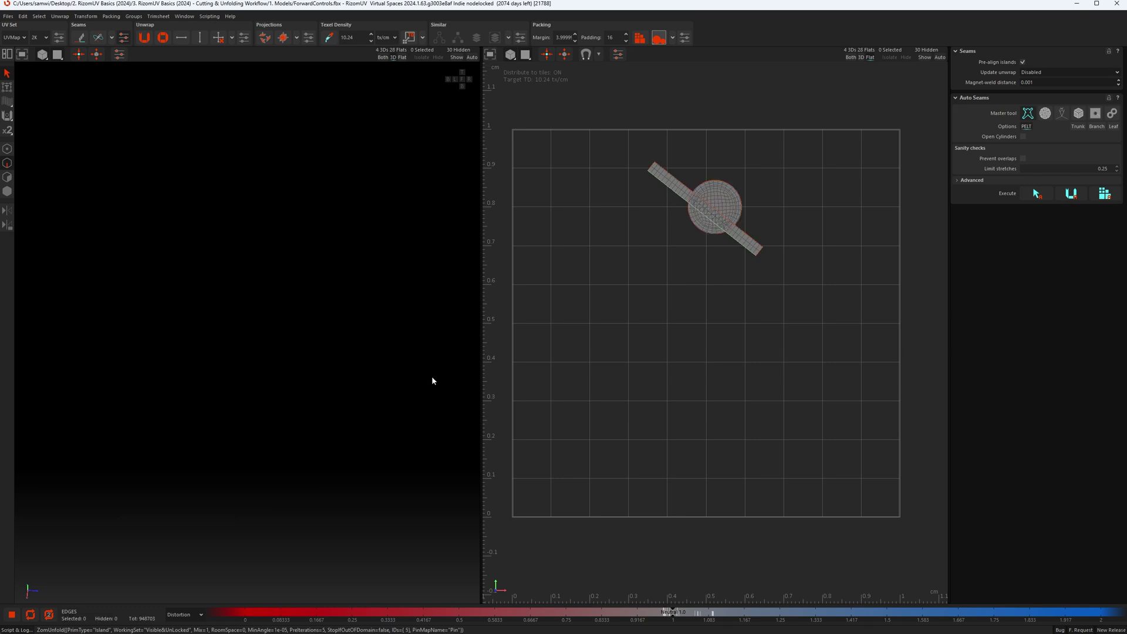
key("p")
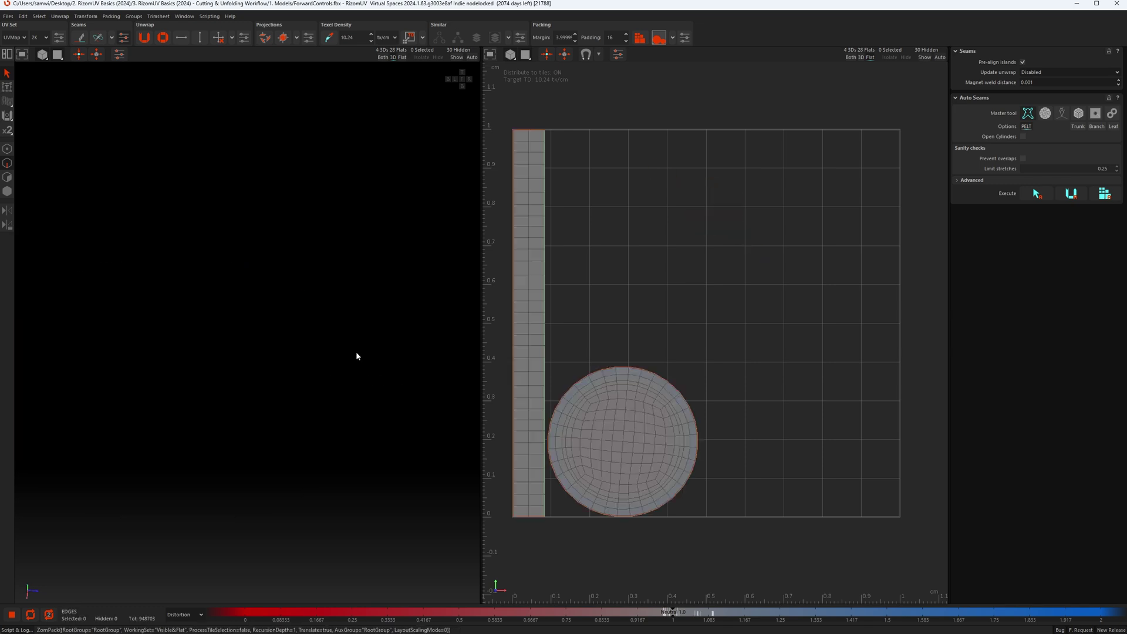
Show all hidden parts again and isolate the knurled cylindrical grip.
key("y")
scroll(329, 343, "down", 10)
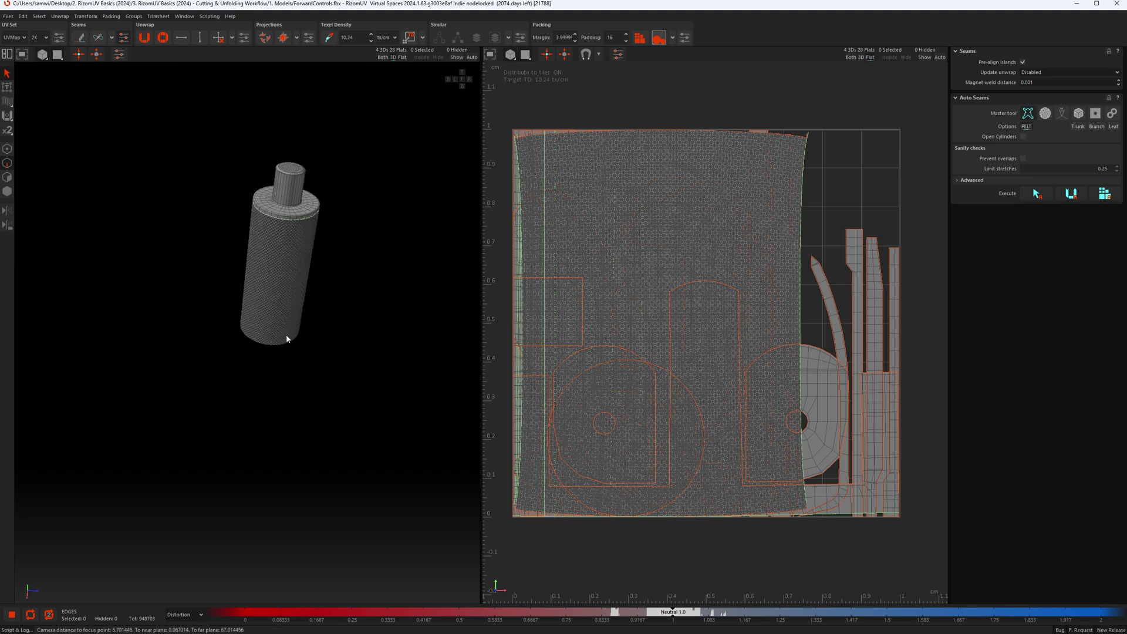
left_click_drag(285, 335, 320, 423, "alt")
middle_click_drag(321, 423, 249, 397, "alt")
left_click_drag(250, 402, 256, 397, "alt")
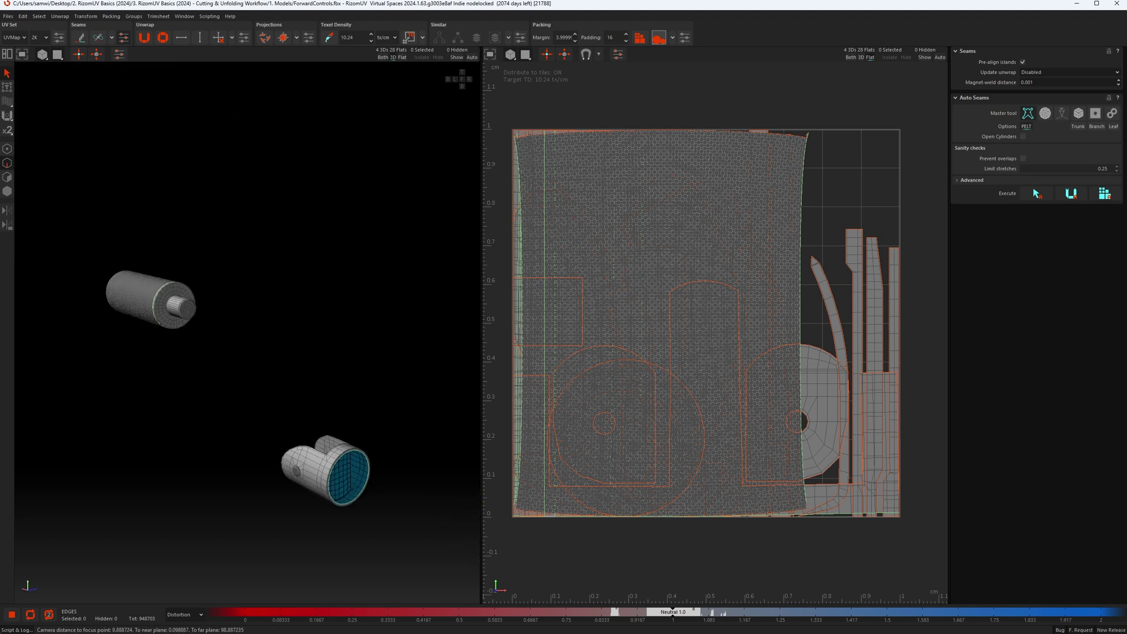
scroll(135, 282, "up", 10)
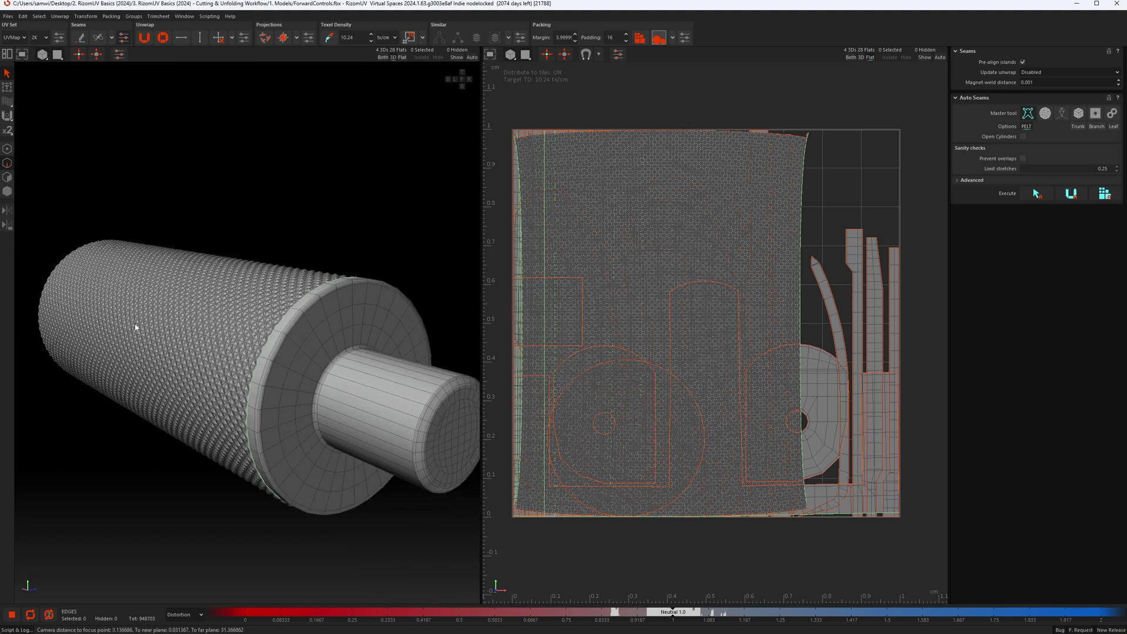
left_click_drag(135, 327, 217, 236, "alt")
key("i")
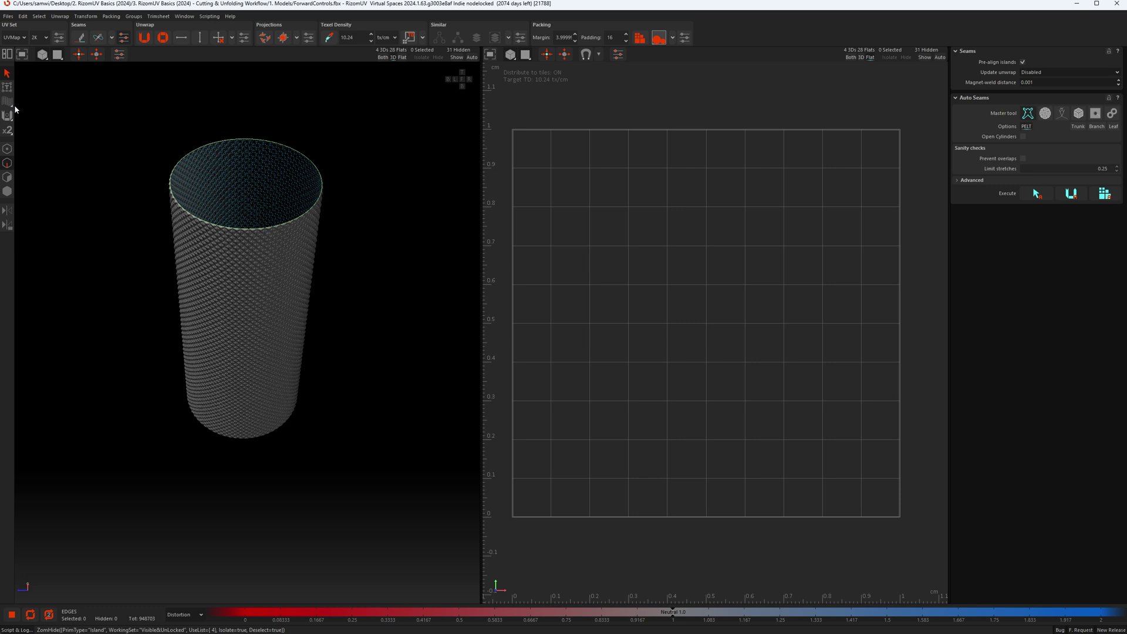
Enable the geometric edge loop option optimized for triangles and cut the knurled grip along one full lengthwise loop.
left_click(7, 73)
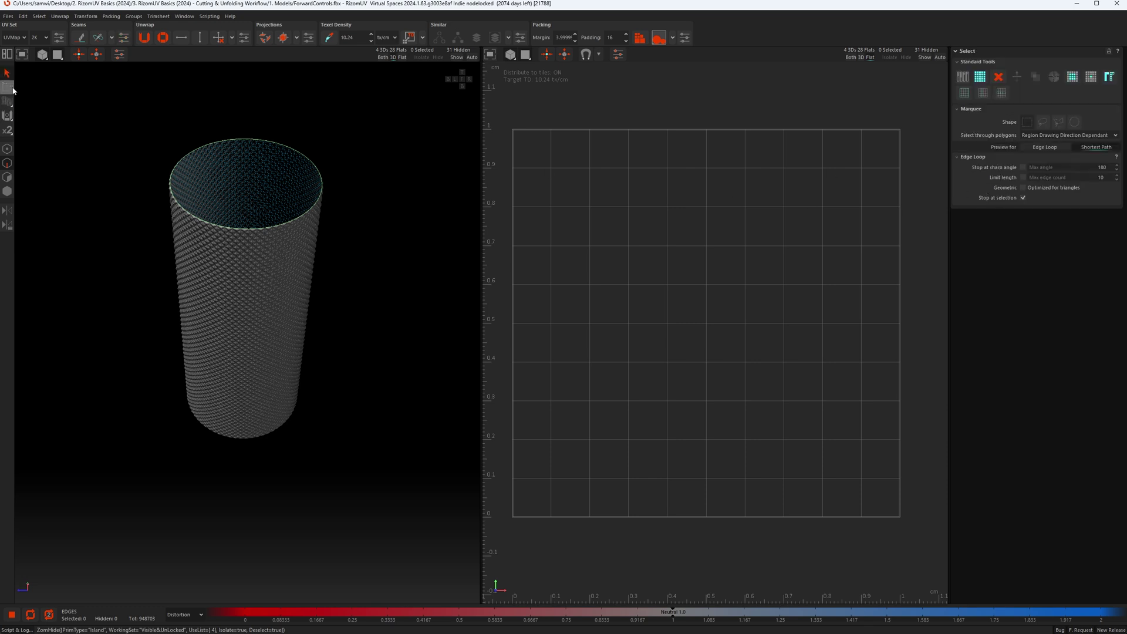
left_click(1023, 188)
scroll(258, 241, "up", 5)
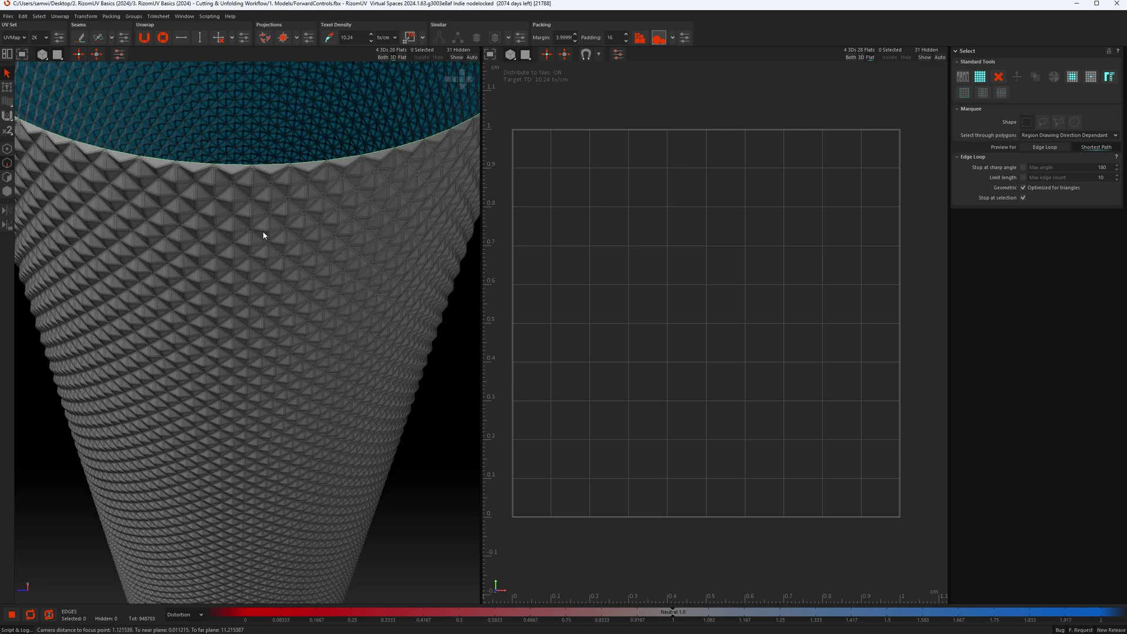
scroll(258, 238, "up", 8)
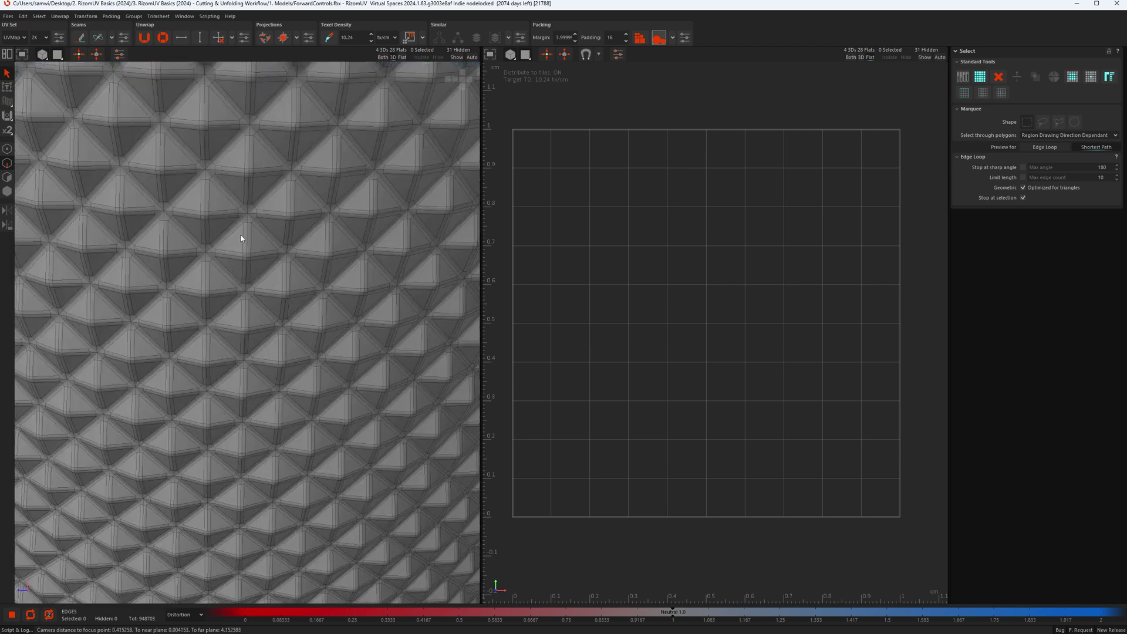
scroll(240, 237, "up", 3)
double_click(247, 242)
scroll(261, 298, "down", 10)
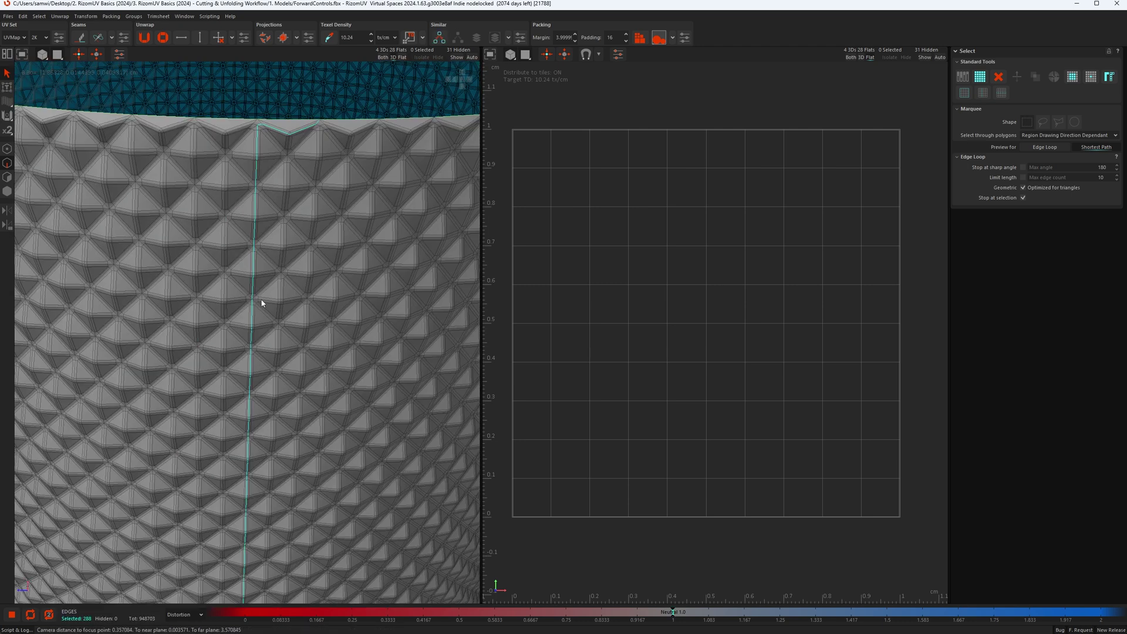
scroll(270, 391, "down", 3)
middle_click_drag(269, 400, 276, 428)
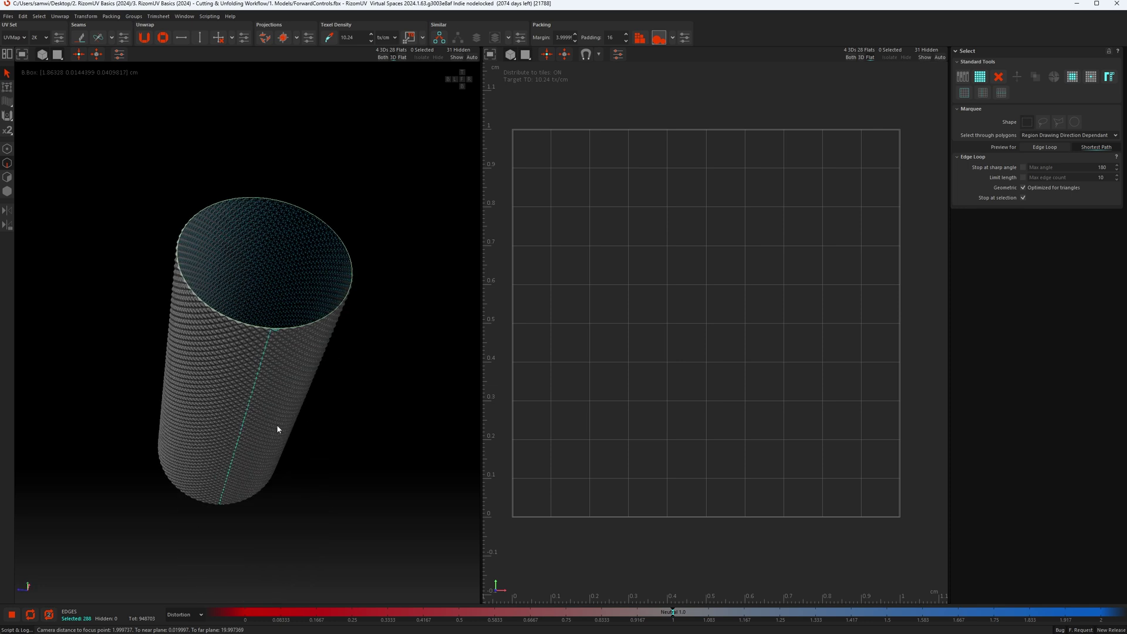
key("c")
left_click(361, 439)
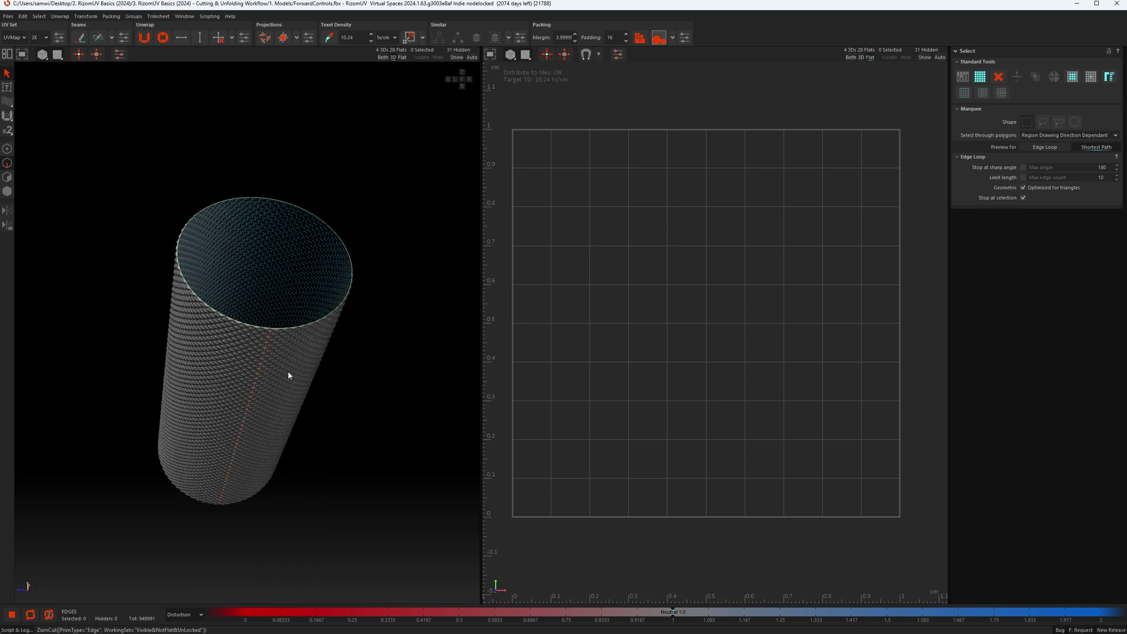
Unfold and pack the knurled grip's island, and show all hidden parts again.
key("u")
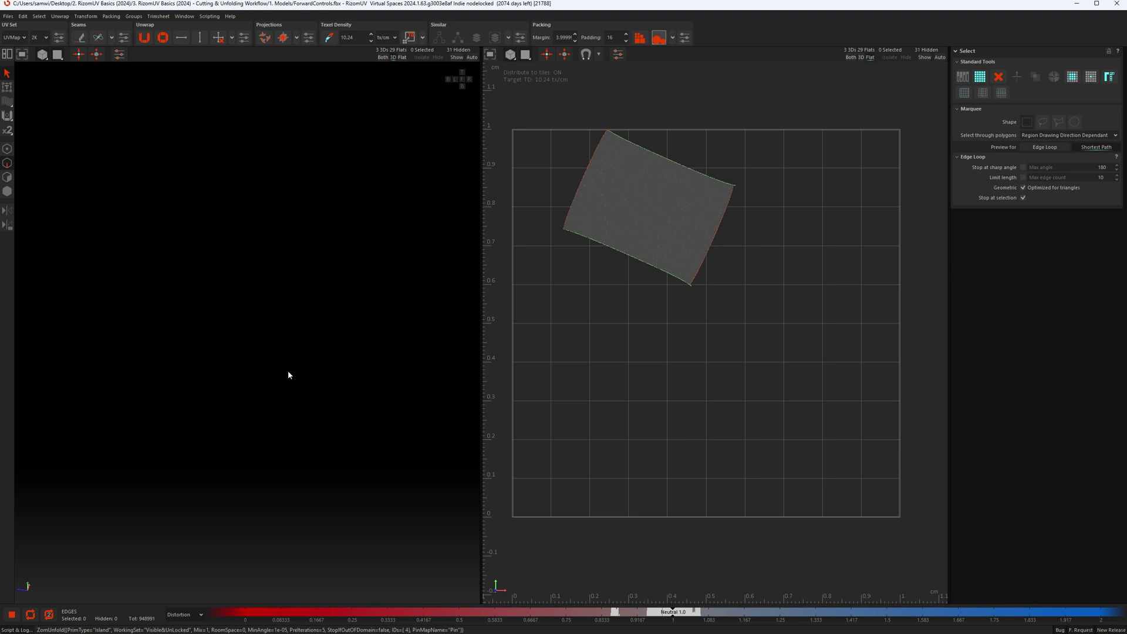
key("p")
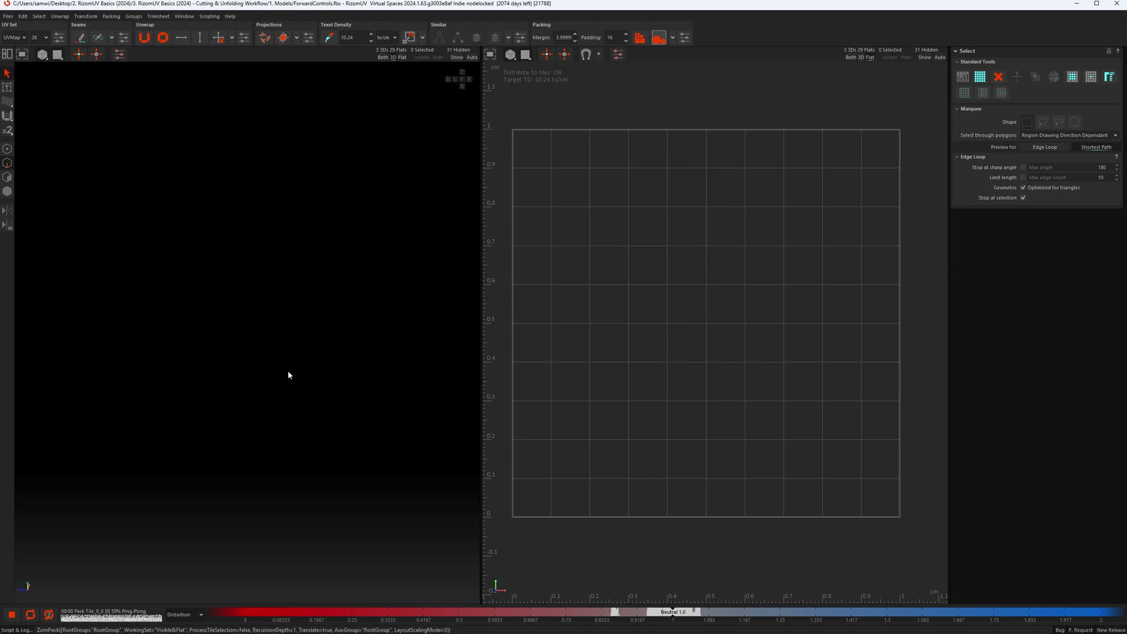
key("i")
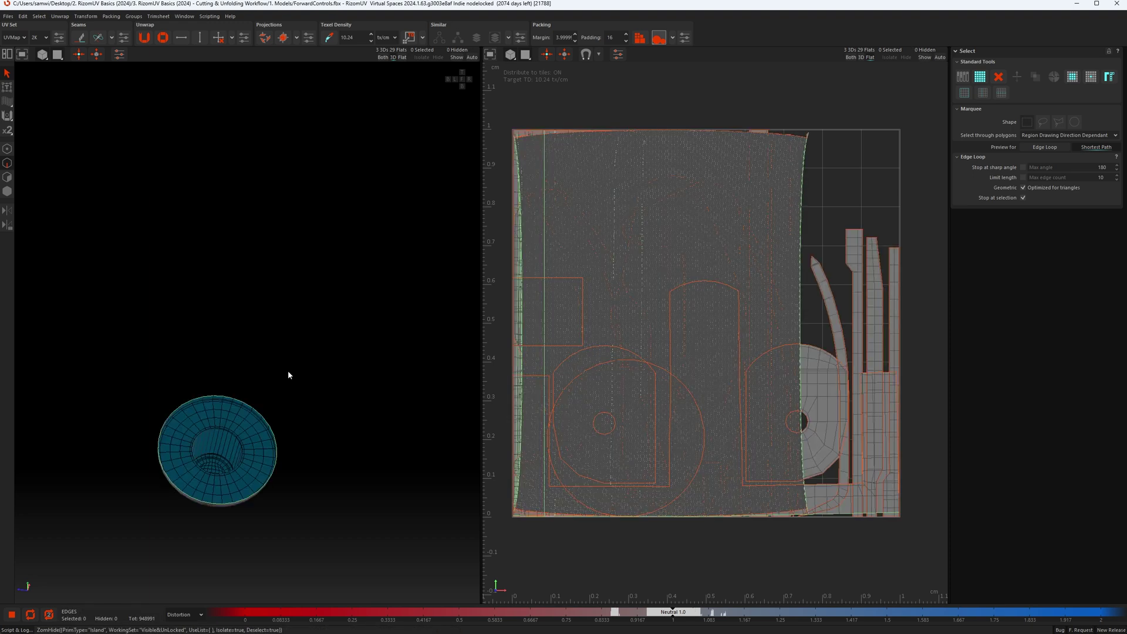
left_click_drag(288, 371, 341, 358, "alt")
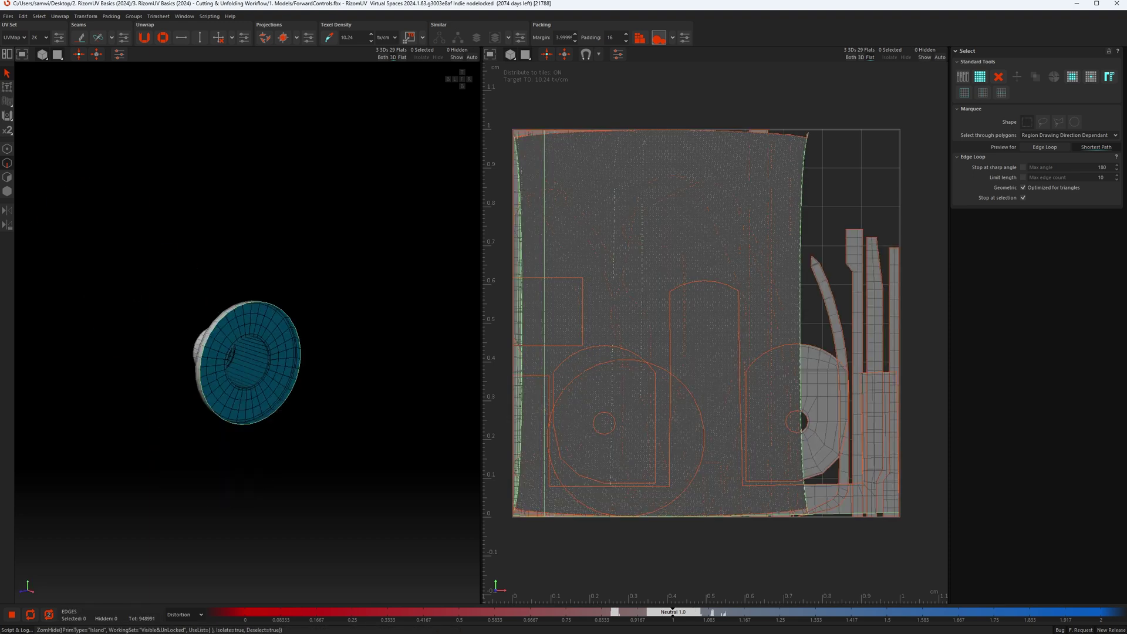
Disable the geometric edge loop option and select the edge loop where the narrow shaft meets the round flange.
left_click(1024, 187)
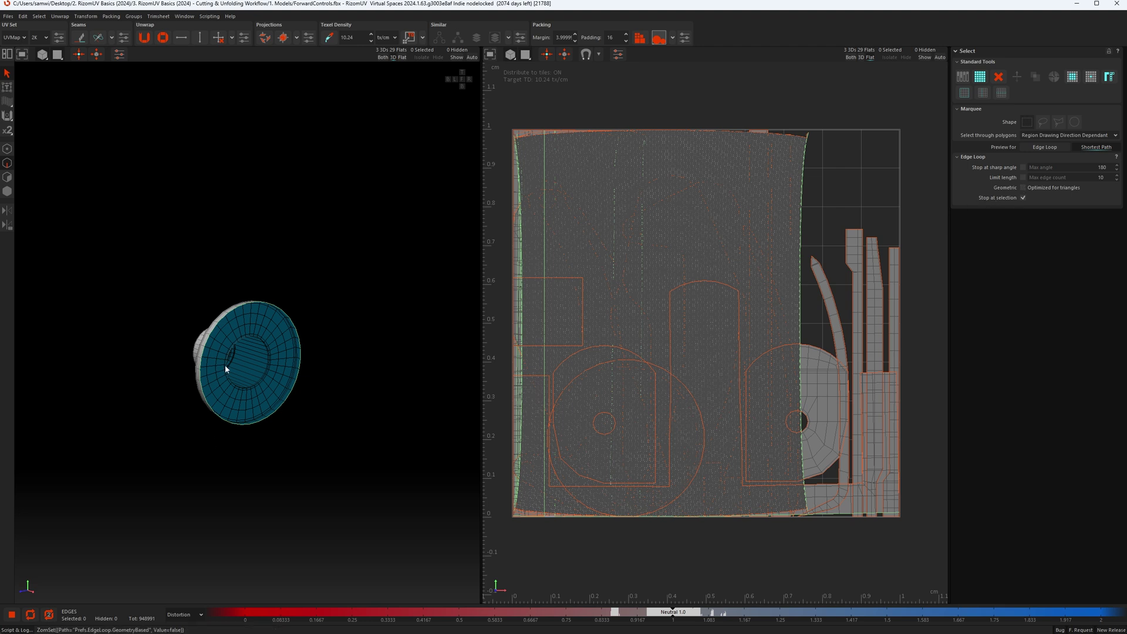
left_click_drag(226, 368, 360, 352, "alt")
scroll(143, 364, "up", 5)
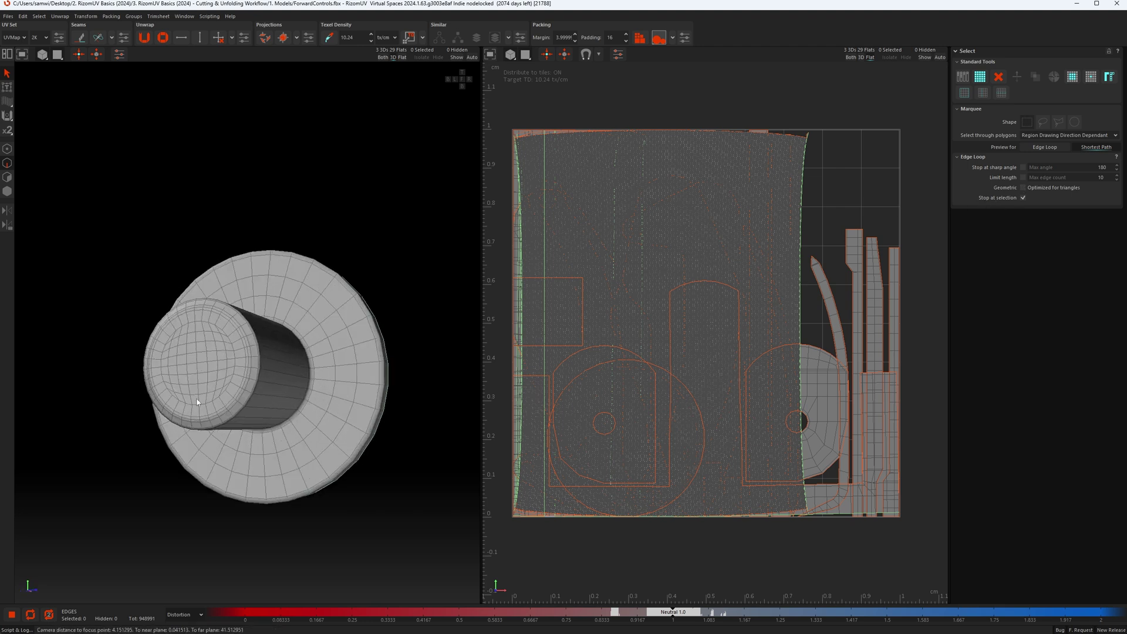
left_click_drag(198, 402, 289, 410, "alt")
scroll(307, 407, "up", 8)
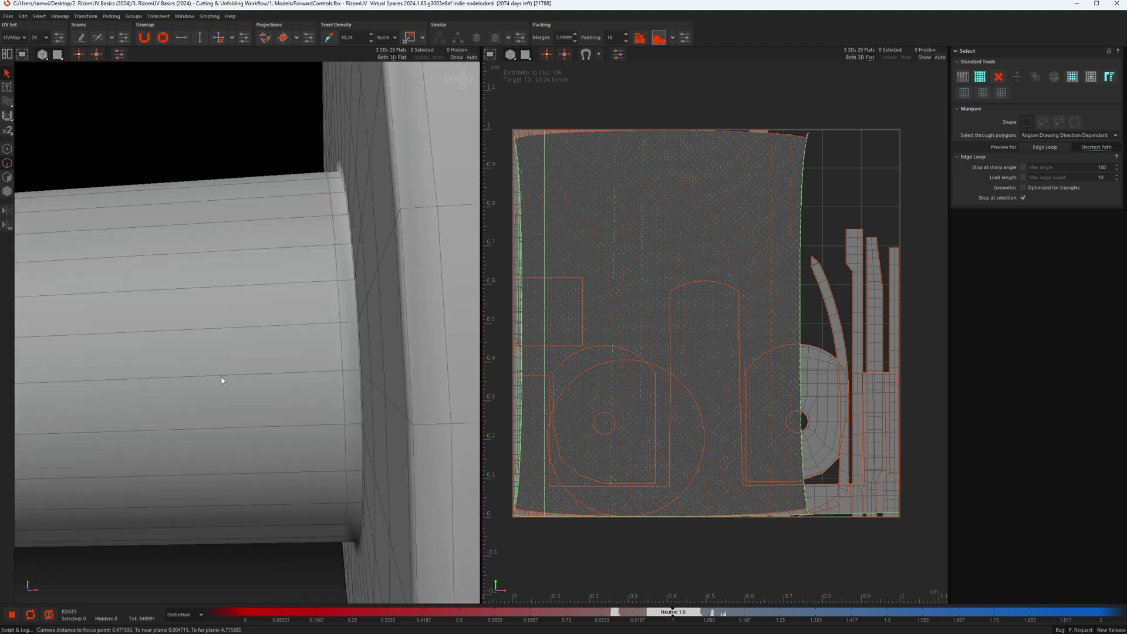
left_click_drag(222, 380, 360, 395, "alt")
scroll(350, 392, "up", 3)
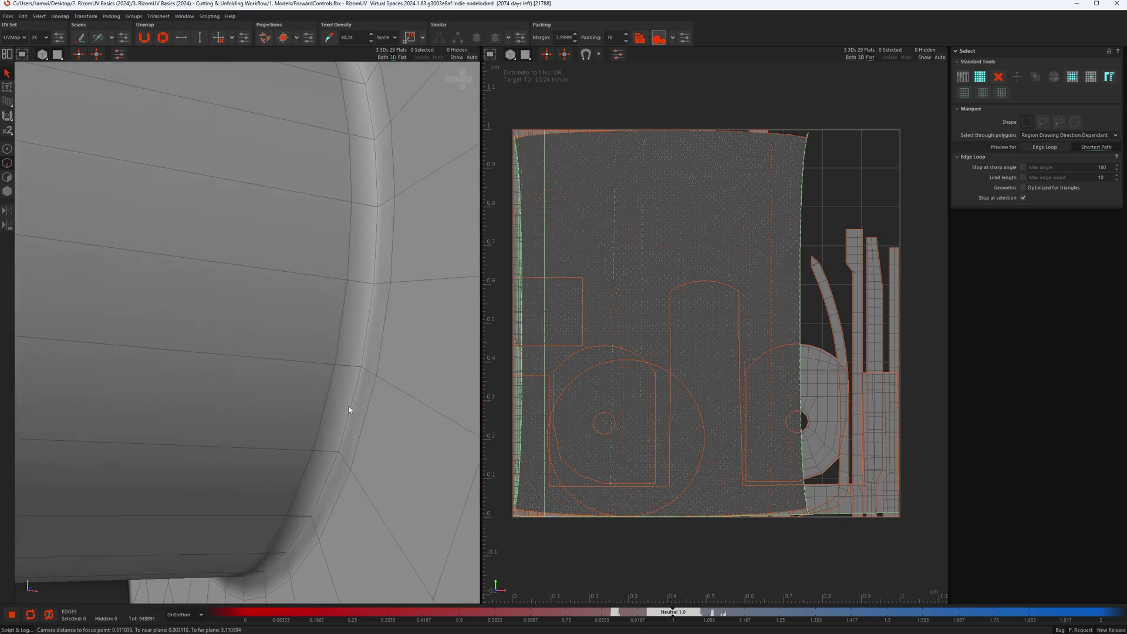
double_click(350, 409)
scroll(350, 409, "down", 3)
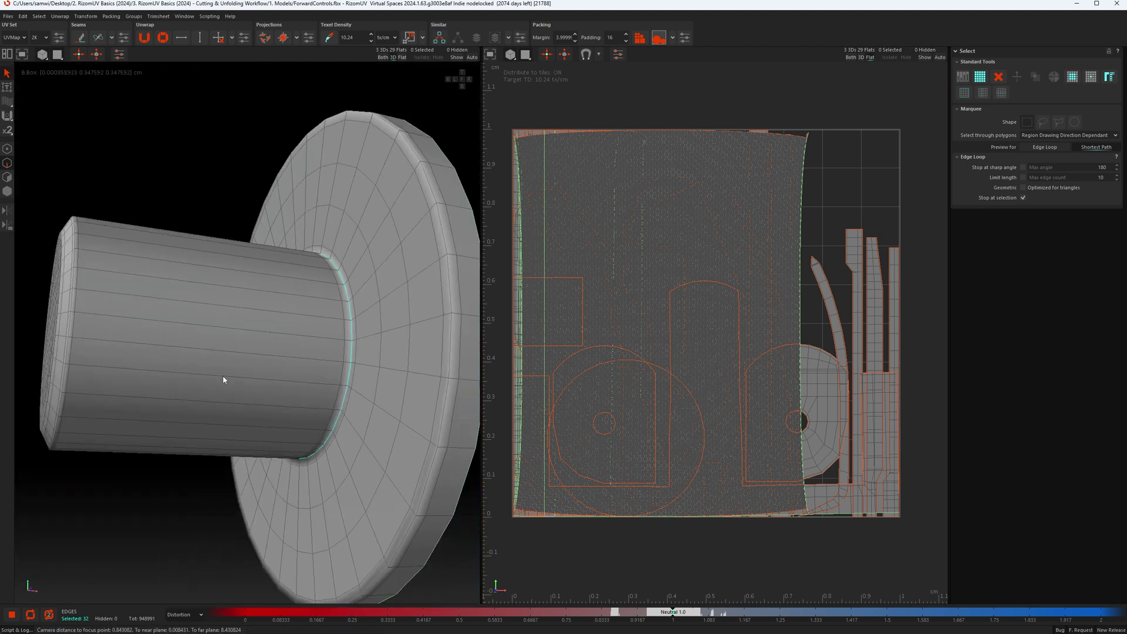
Add the edge loop around the rim of the narrow shaft's end cap to the edge selection.
left_click_drag(223, 375, 202, 387, "alt")
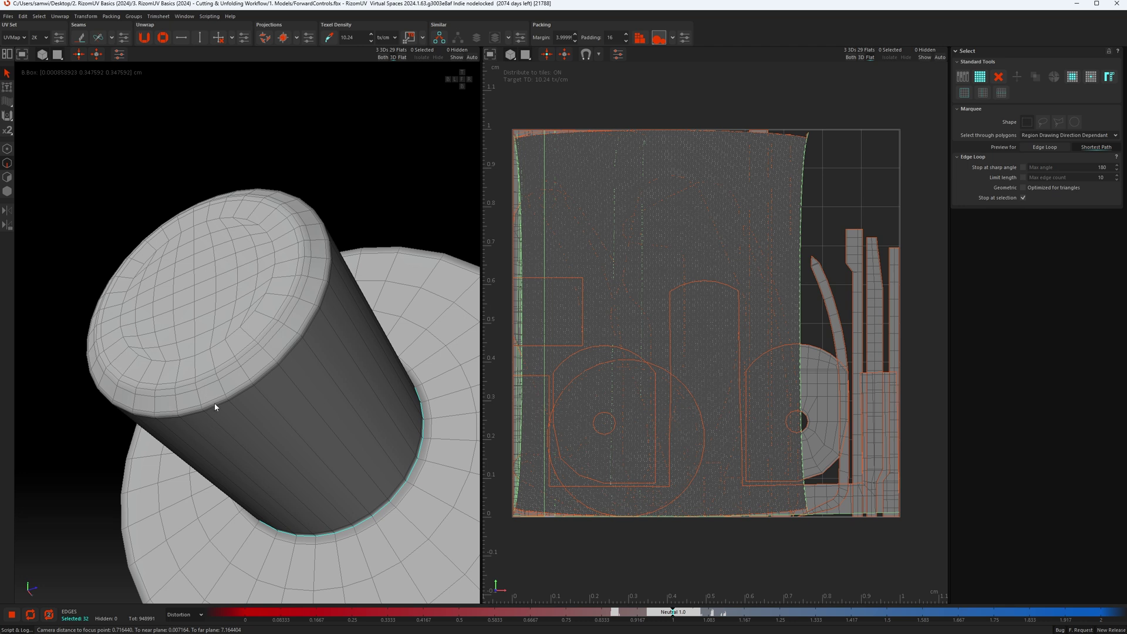
scroll(214, 404, "up", 5)
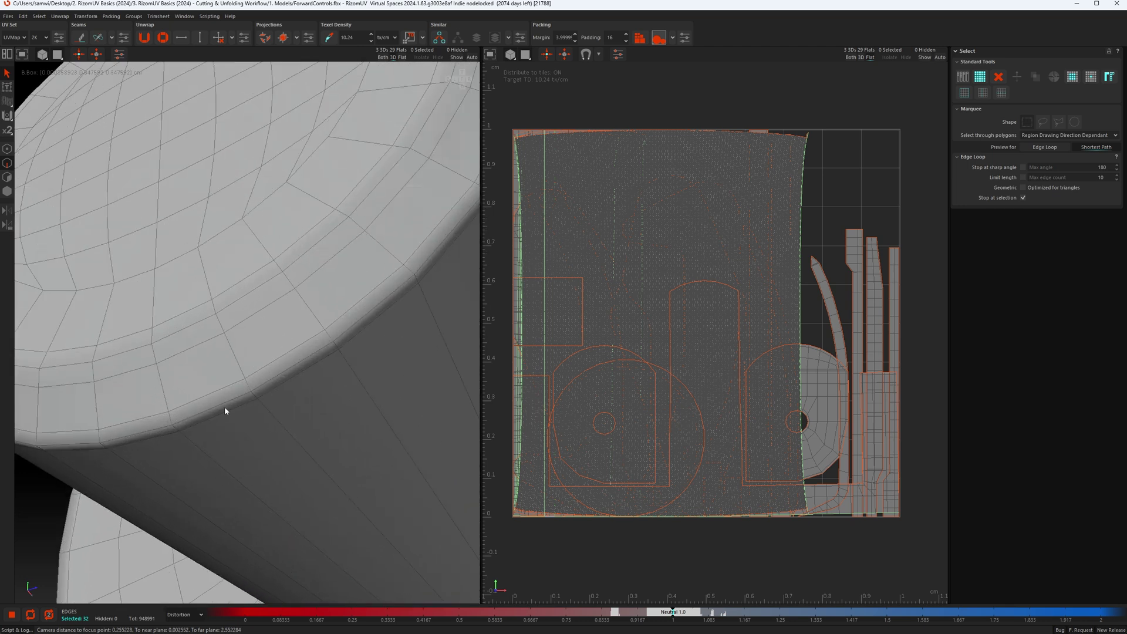
left_click_drag(225, 411, 227, 391, "alt")
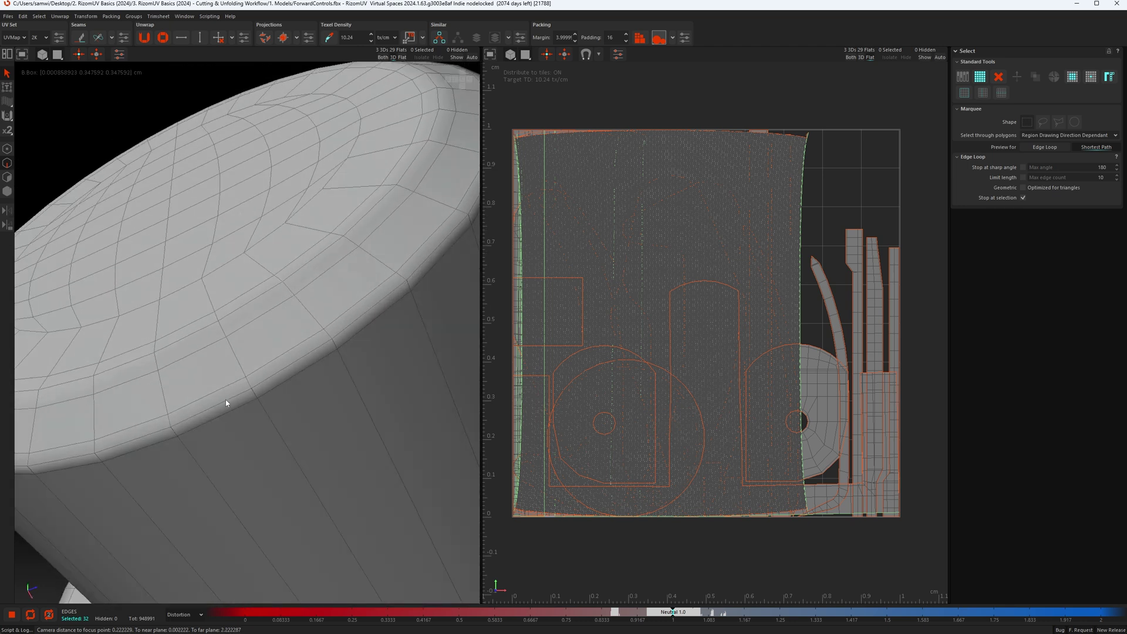
double_click(226, 401, "shift")
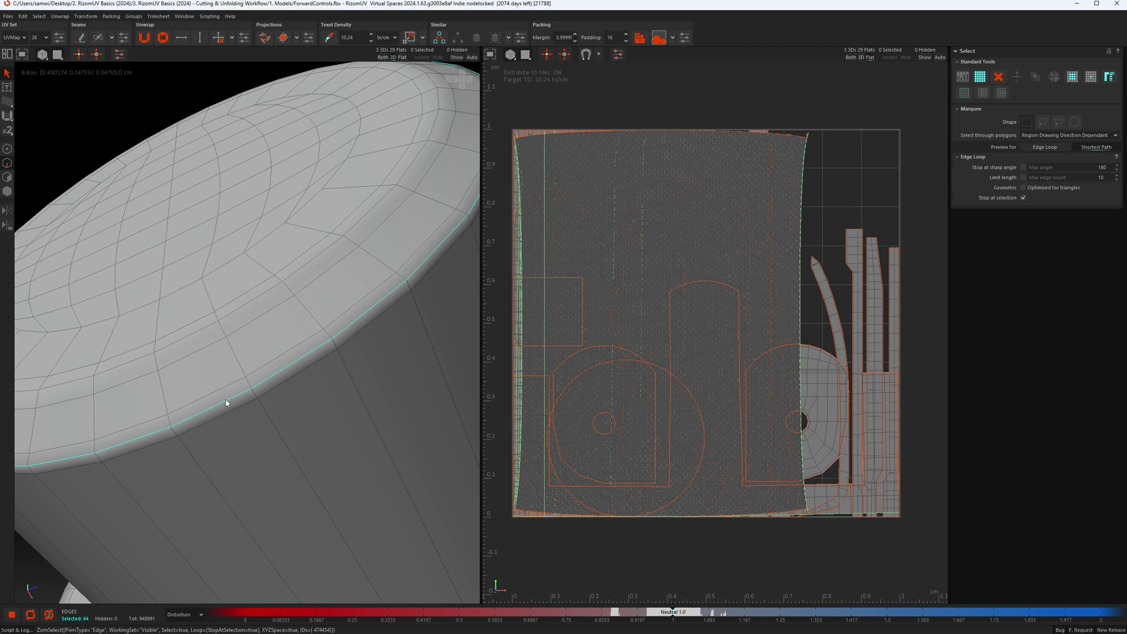
Add one lengthwise line of edges along the narrow shaft, joining the end-cap loop to the flange loop.
scroll(225, 407, "down", 5)
left_click_drag(224, 410, 322, 435, "alt")
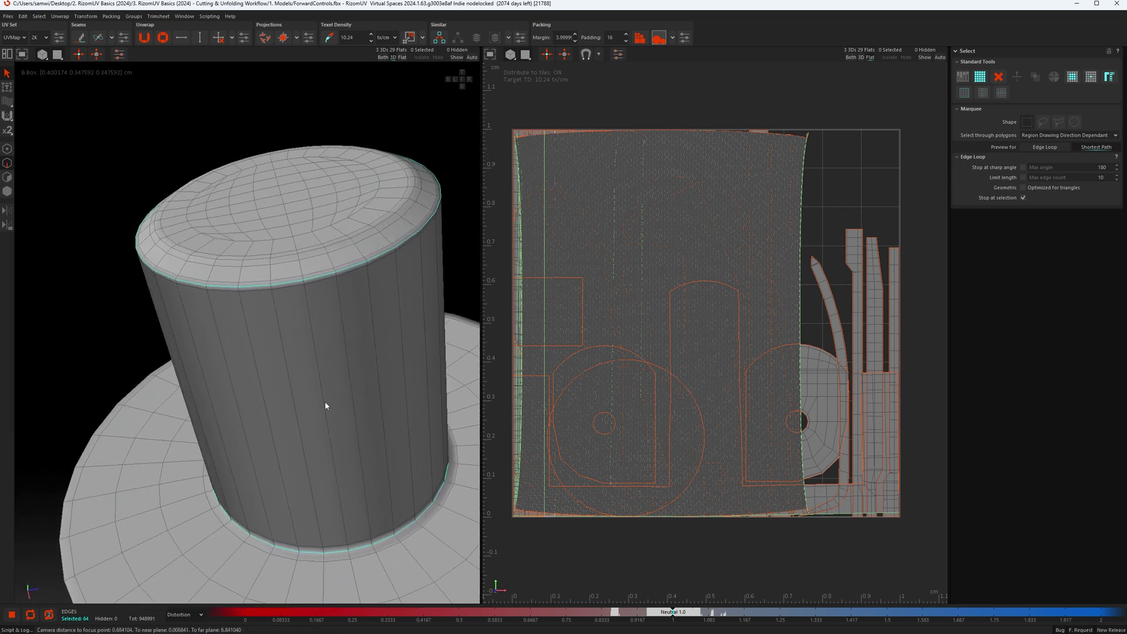
double_click(326, 404, "shift")
scroll(352, 403, "down", 3)
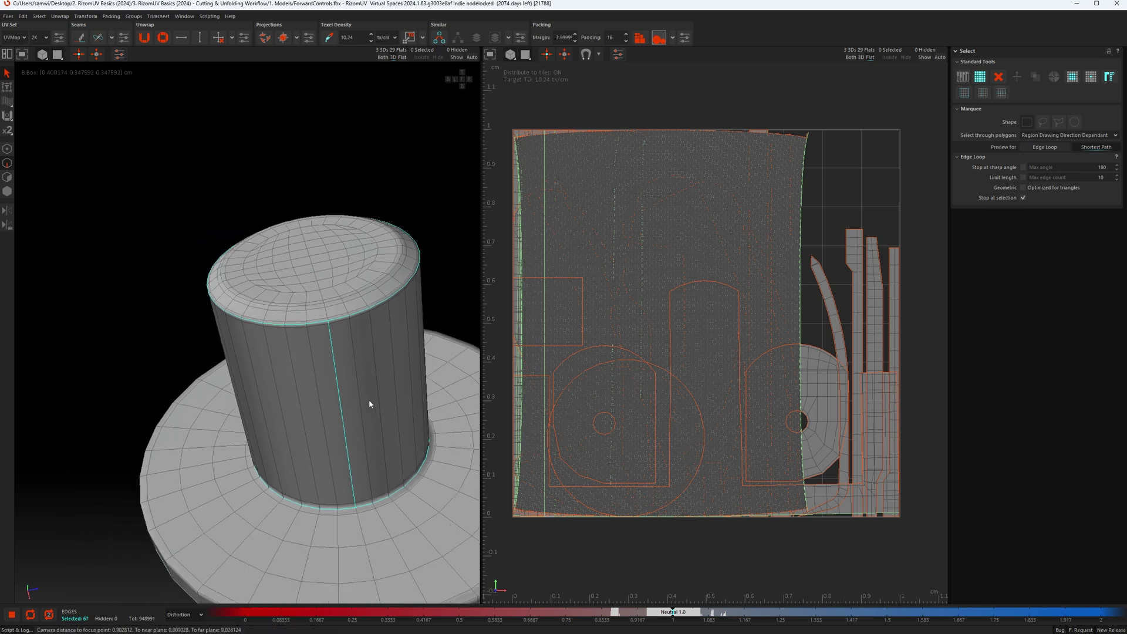
Deselect one edge of the end-cap rim loop beside the lengthwise seam so the cap stays attached to the shaft wall.
left_click_drag(370, 402, 379, 433, "alt")
scroll(378, 432, "down", 1)
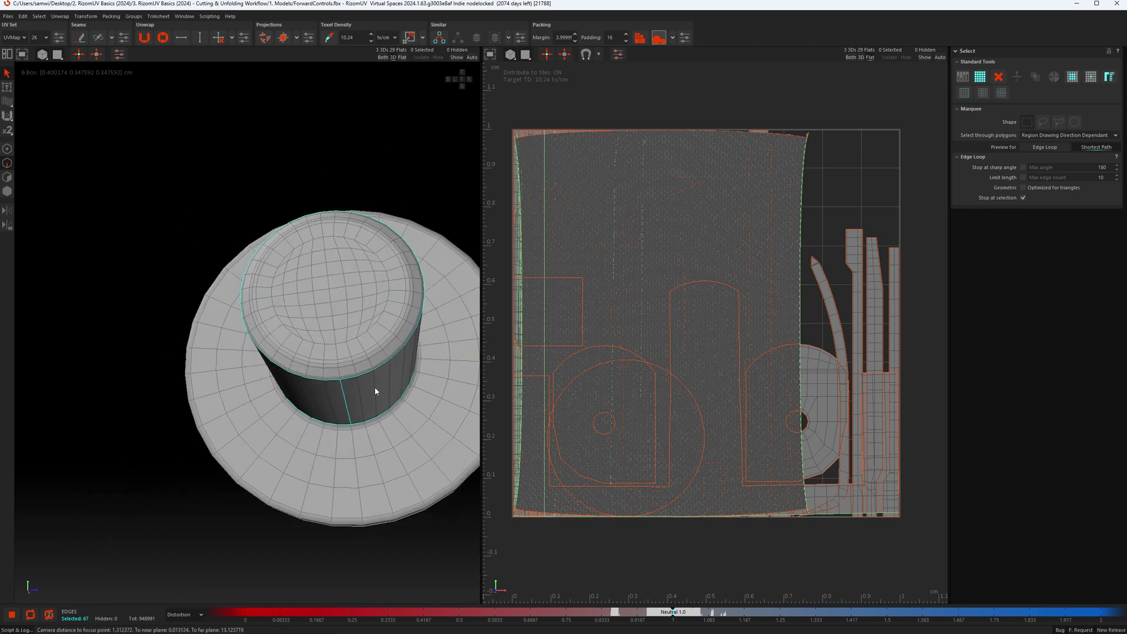
left_click_drag(376, 392, 356, 373, "alt")
scroll(356, 373, "up", 8)
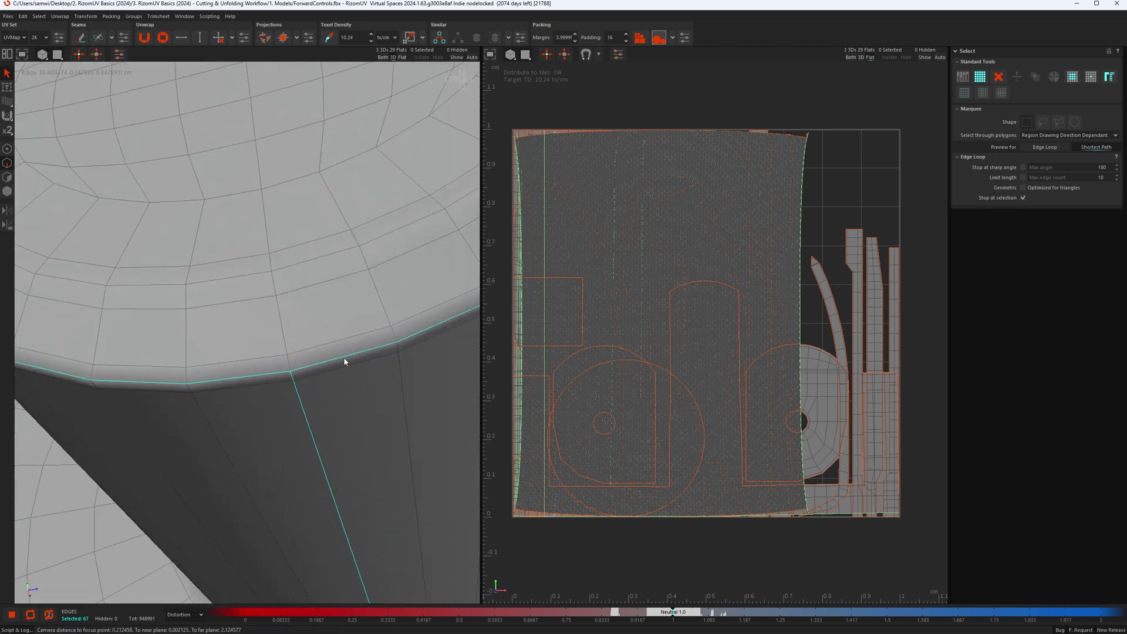
scroll(345, 360, "down", 3)
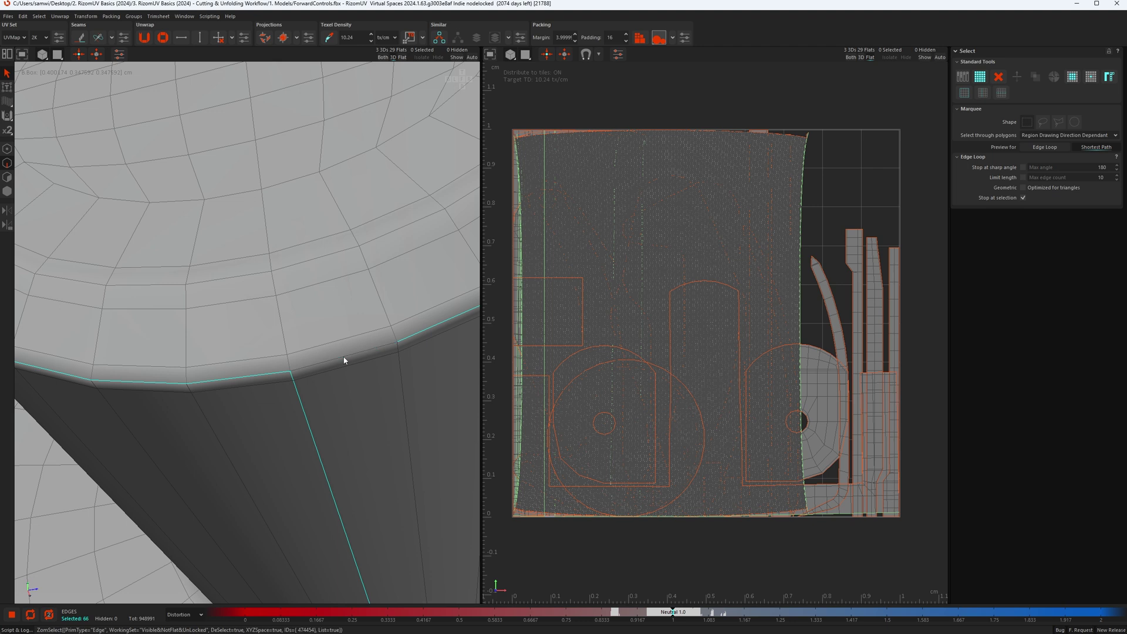
left_click_drag(284, 360, 327, 364, "alt")
scroll(385, 315, "down", 3)
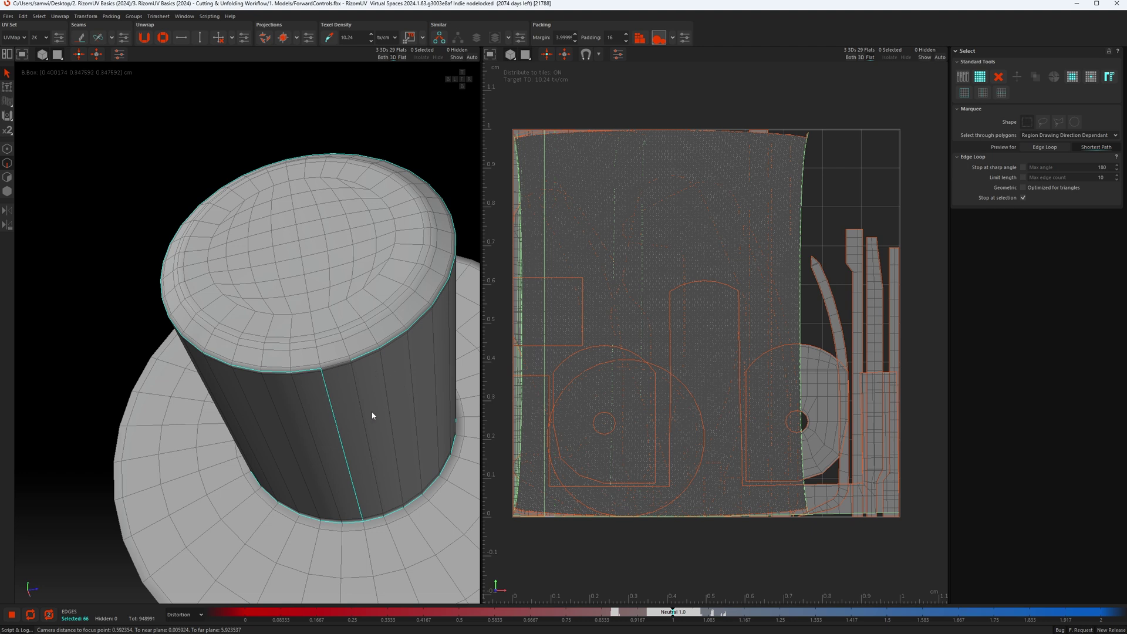
middle_click_drag(372, 416, 300, 383, "alt")
scroll(321, 397, "down", 3)
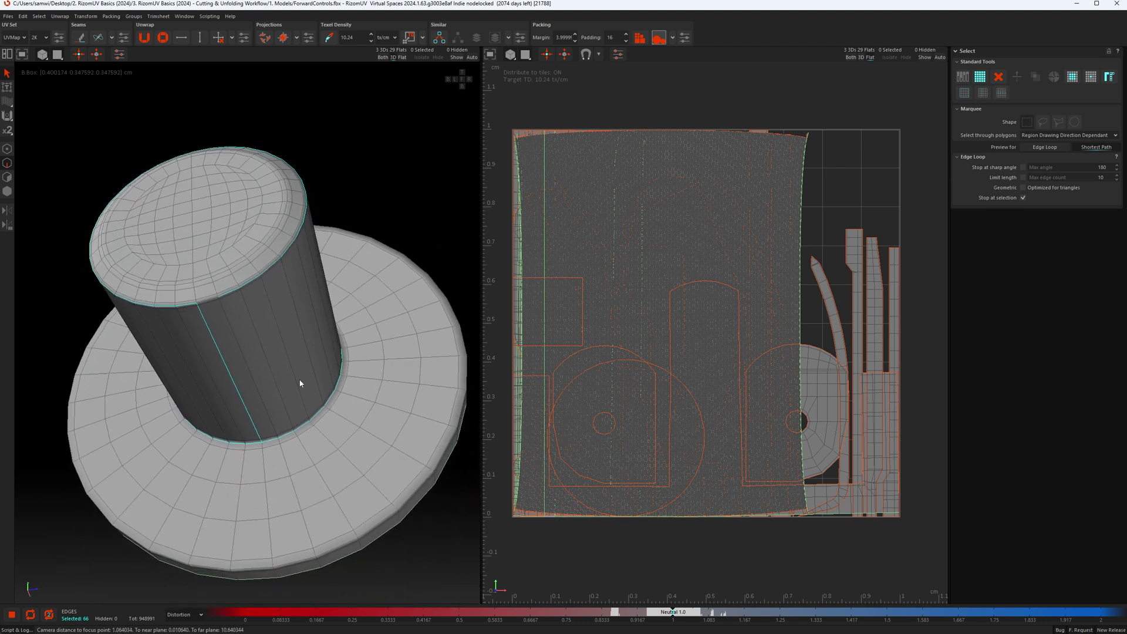
Isolate the flanged shaft's islands and cut the shaft along the selected edges.
left_click(7, 191)
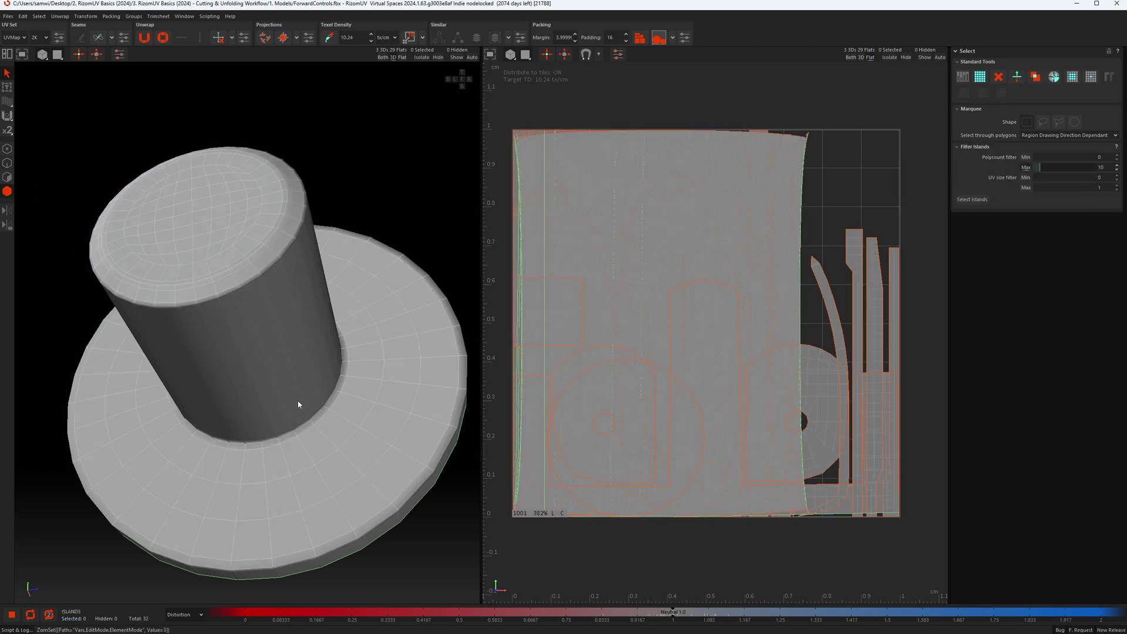
key("ctrl+a")
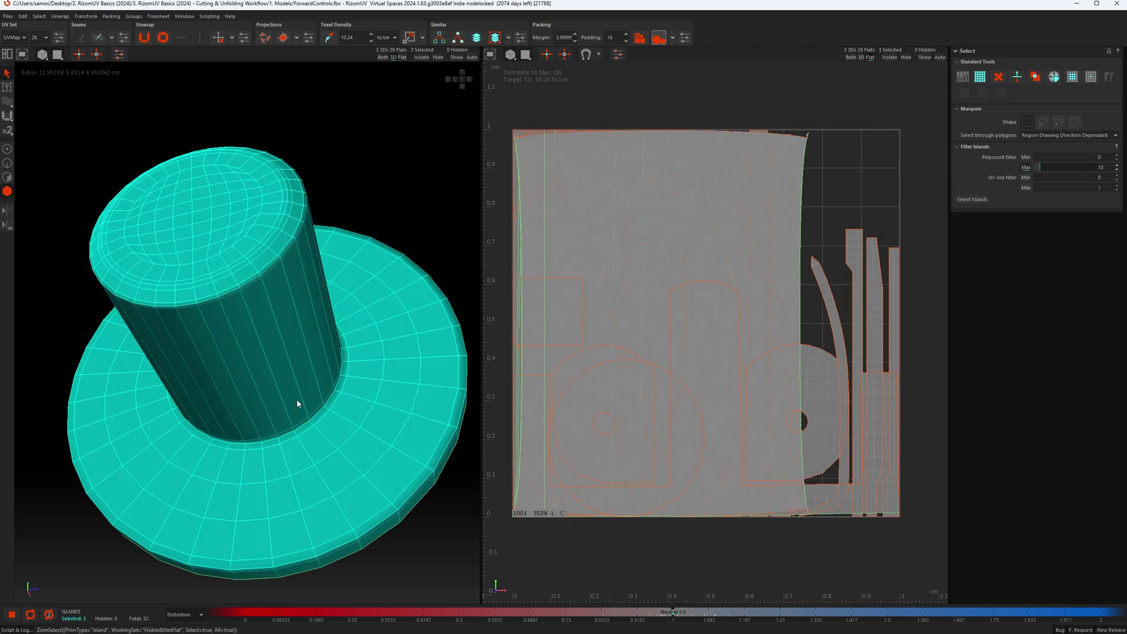
key("i")
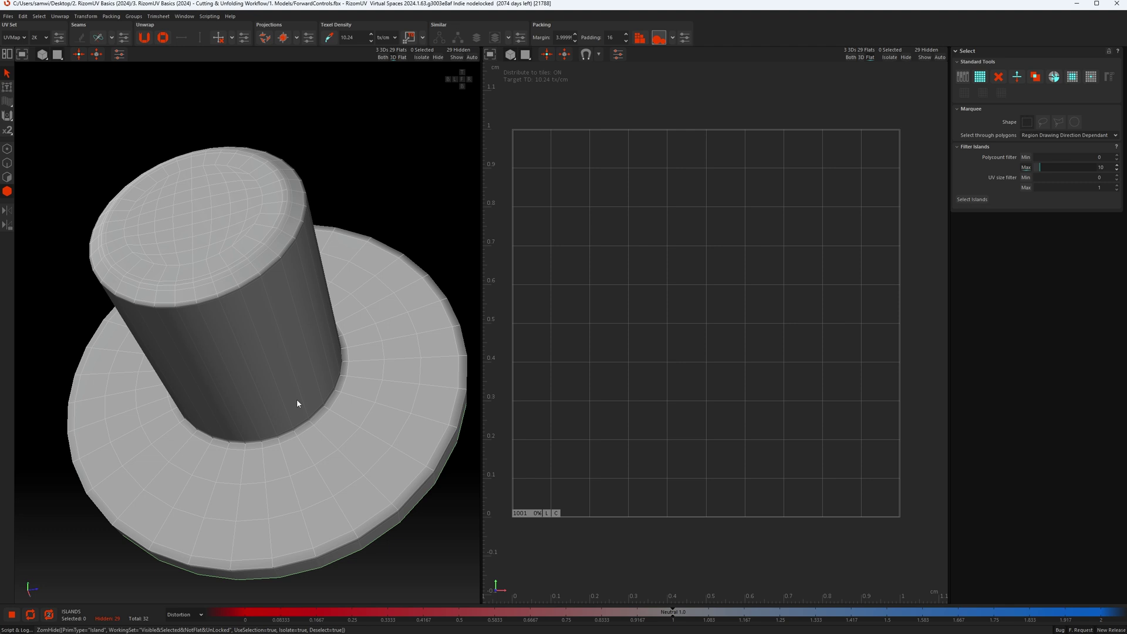
left_click(7, 163)
scroll(287, 386, "down", 3)
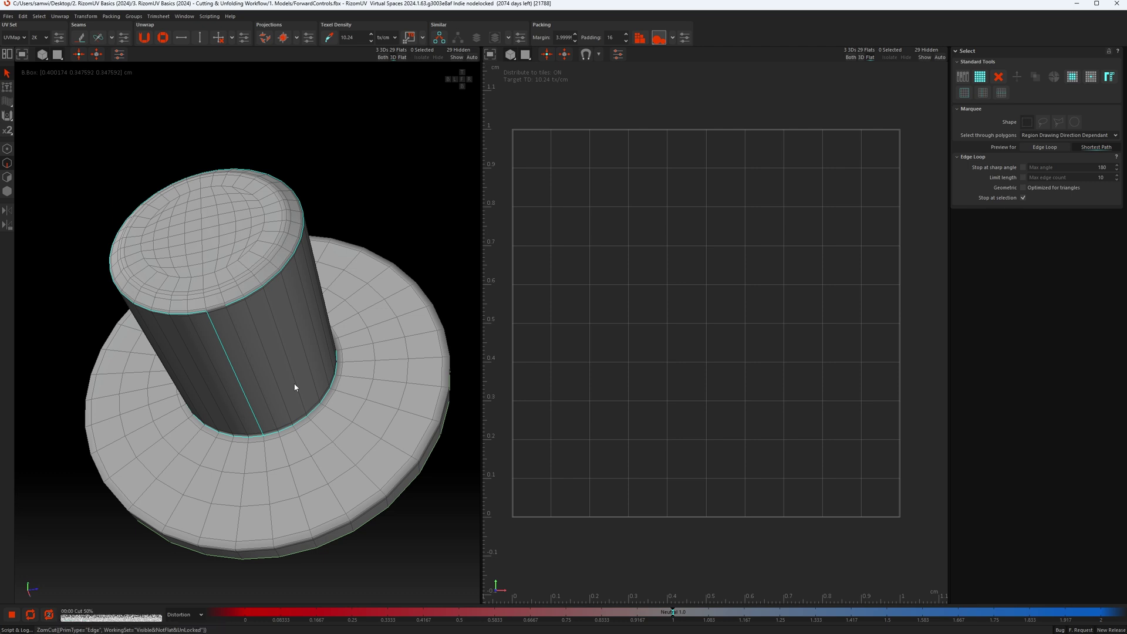
key("c")
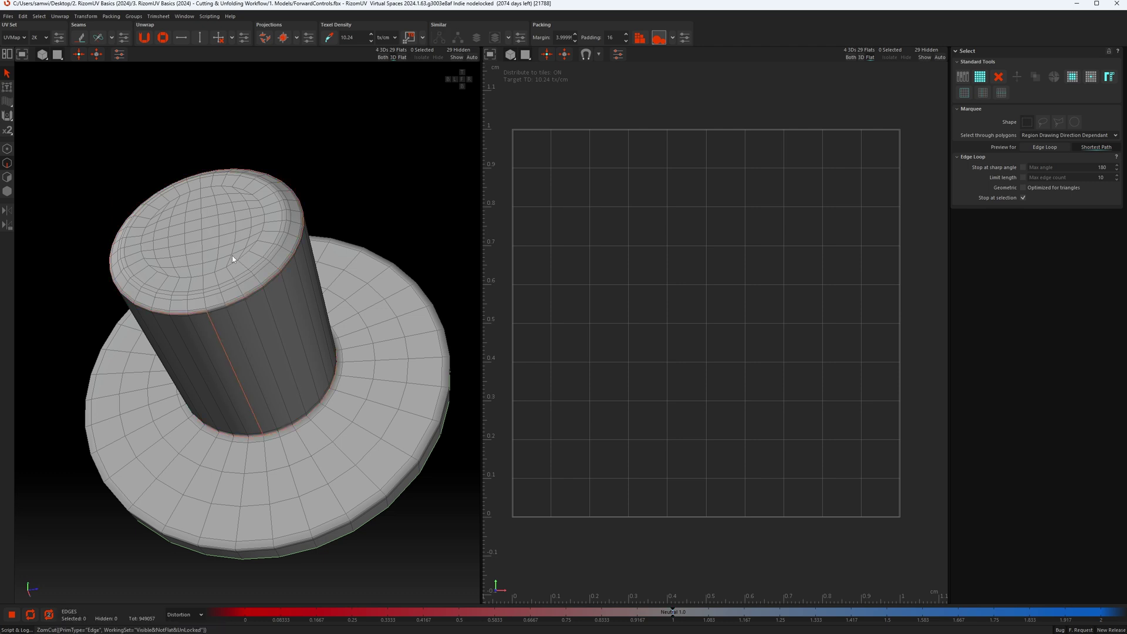
Unfold and pack the flanged shaft's islands, and show all hidden parts again.
key("u")
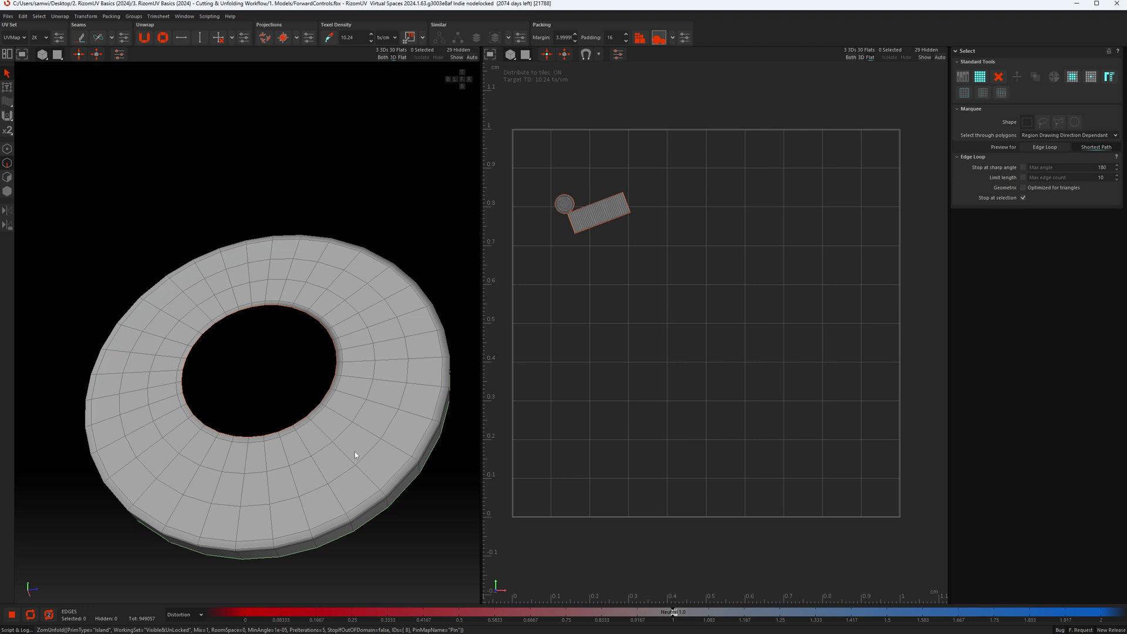
key("u")
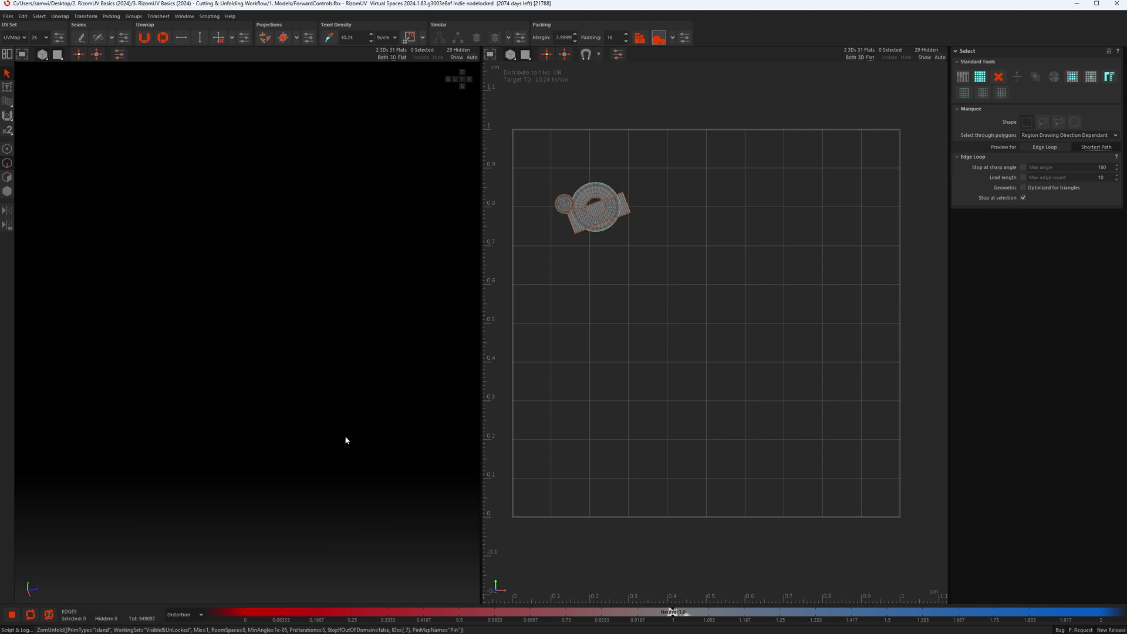
key("p")
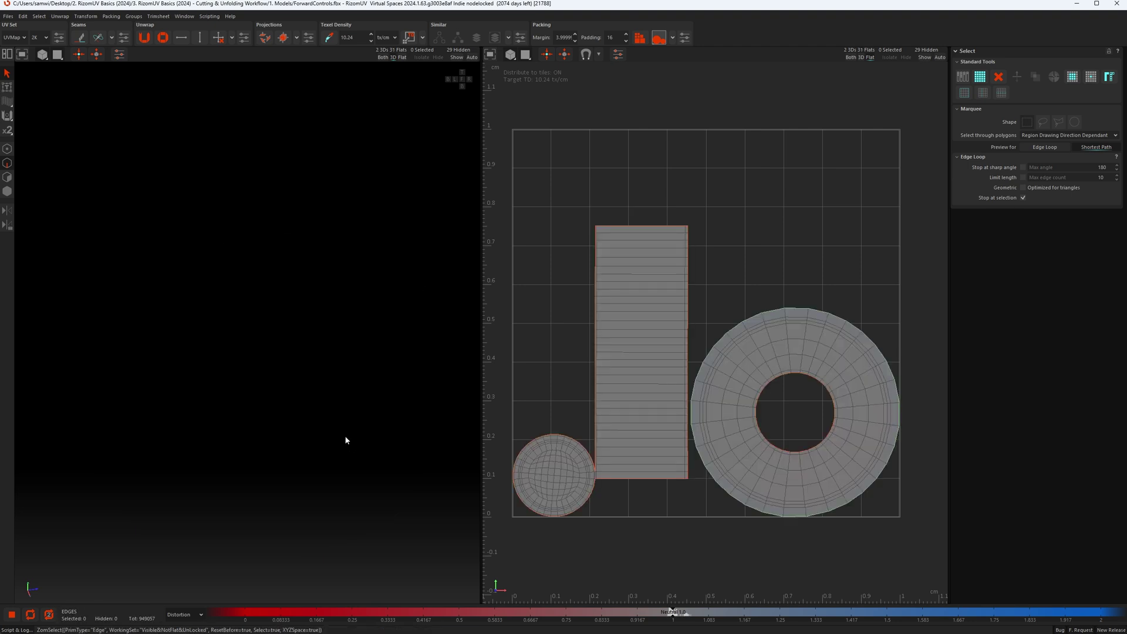
key("i")
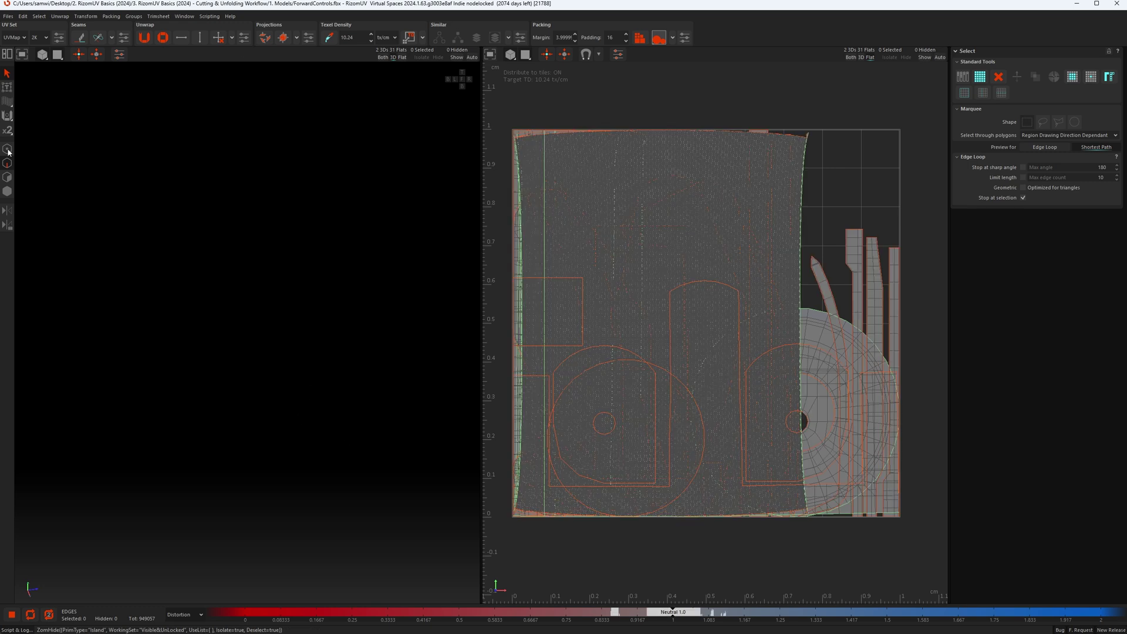
Frame the remaining parts and isolate the hex socket bolt set into the side of the clamp.
middle_click_drag(322, 418, 307, 364, "alt")
key("f")
left_click_drag(298, 308, 203, 381, "alt")
scroll(203, 381, "down", 5)
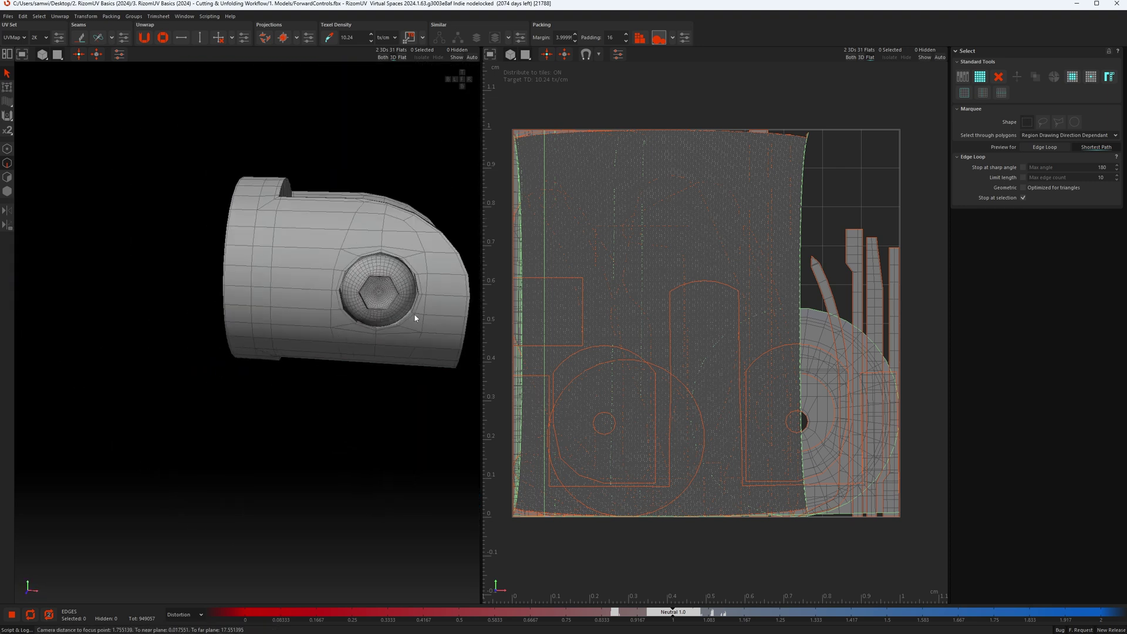
left_click_drag(415, 318, 274, 356, "alt")
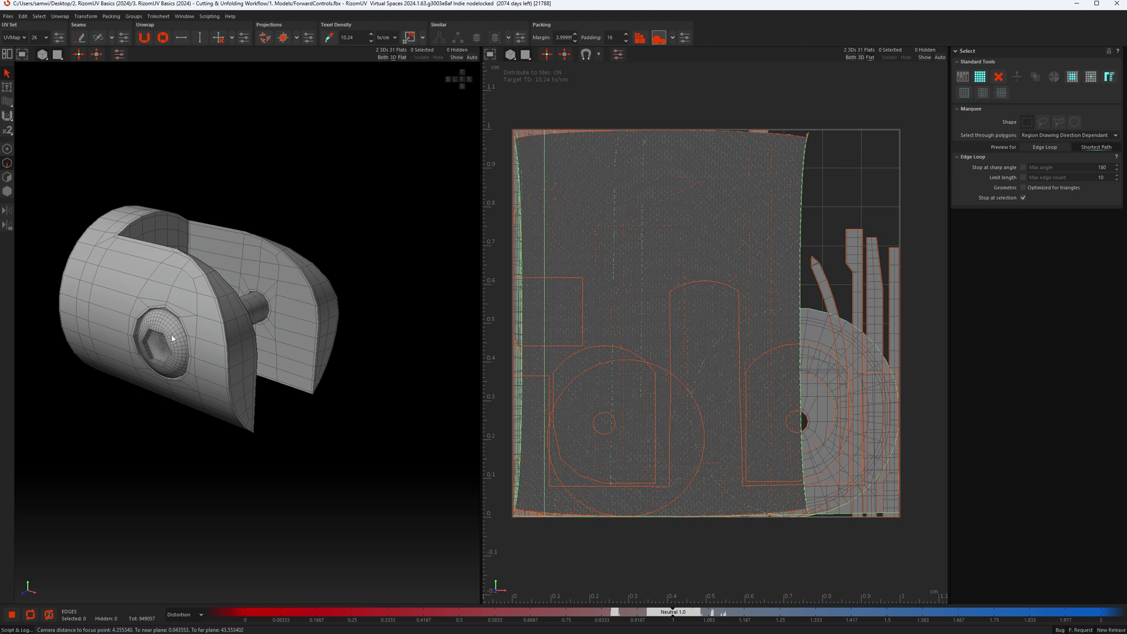
scroll(171, 335, "up", 5)
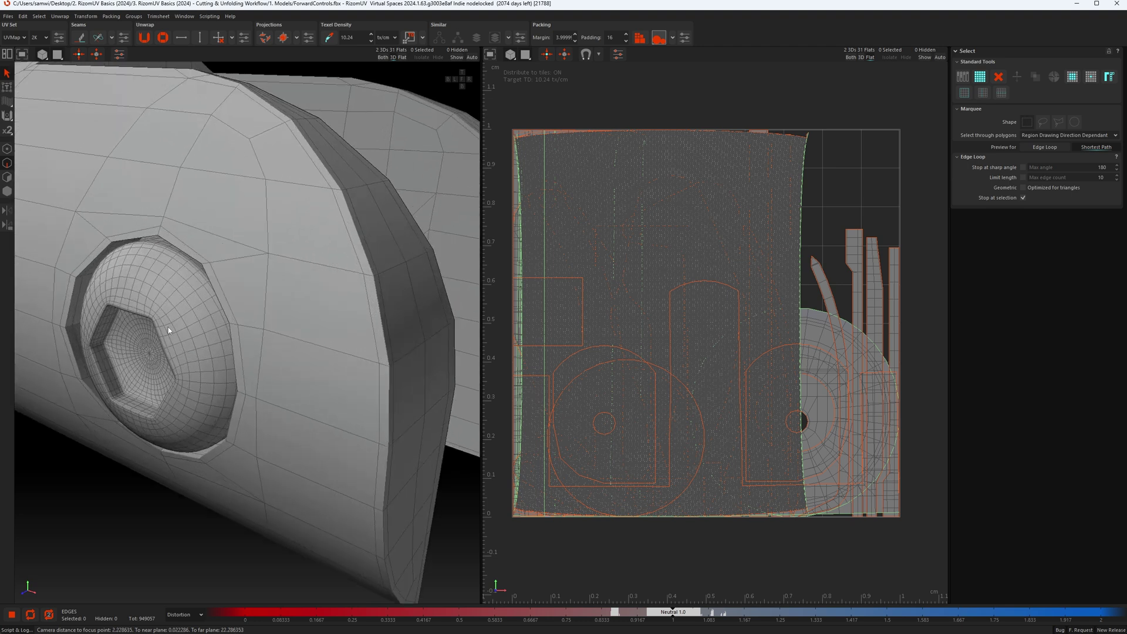
key("i")
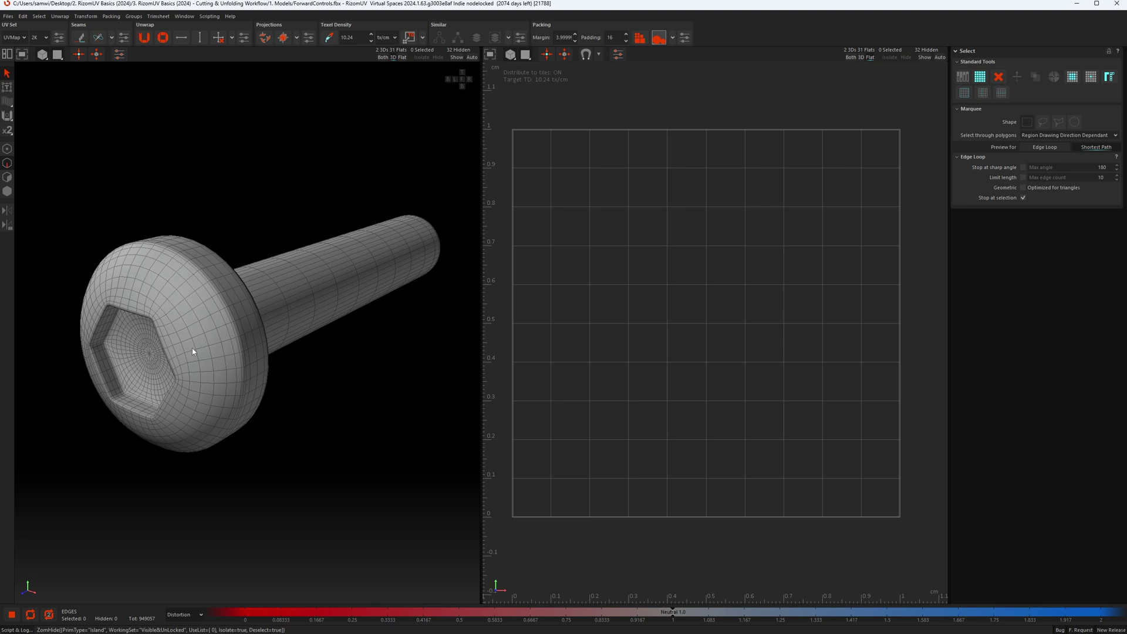
Select the edge loop around the outer rim of the bolt's domed head.
left_click_drag(192, 348, 282, 323, "alt")
left_click_drag(143, 373, 223, 360, "alt")
right_click_drag(222, 360, 216, 510, "alt")
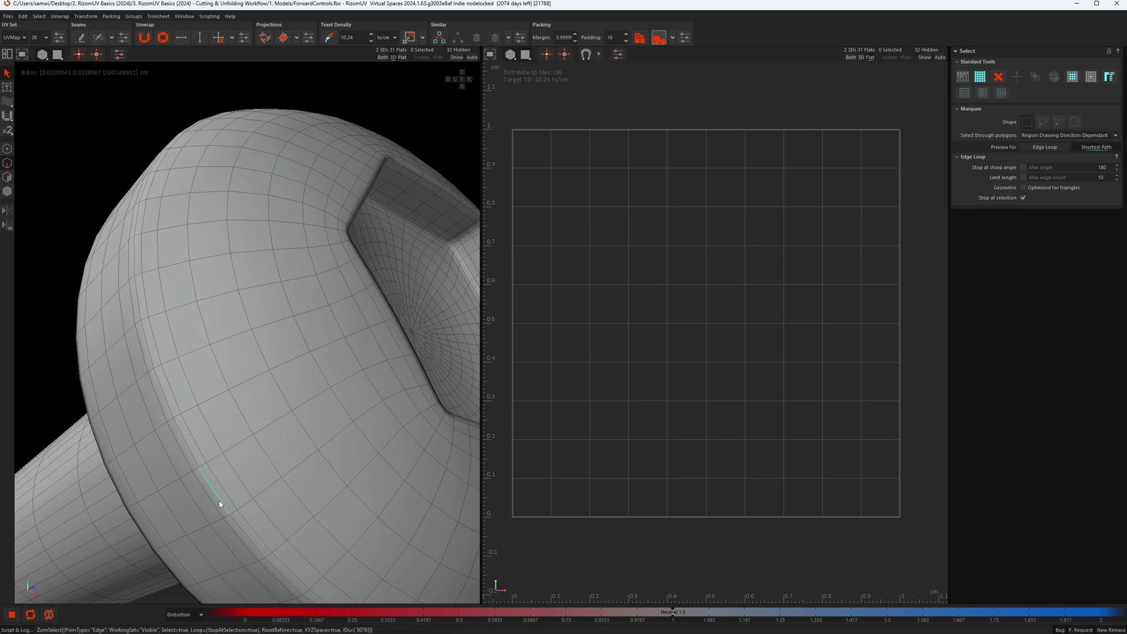
double_click(219, 502)
Add the edge loop around the upper rim of the bolt's hex socket to the selection.
right_click_drag(216, 466, 220, 433, "alt")
mouse_move(266, 435)
left_mouse_down("alt")
mouse_move(263, 450)
mouse_move(247, 433)
left_mouse_up("alt")
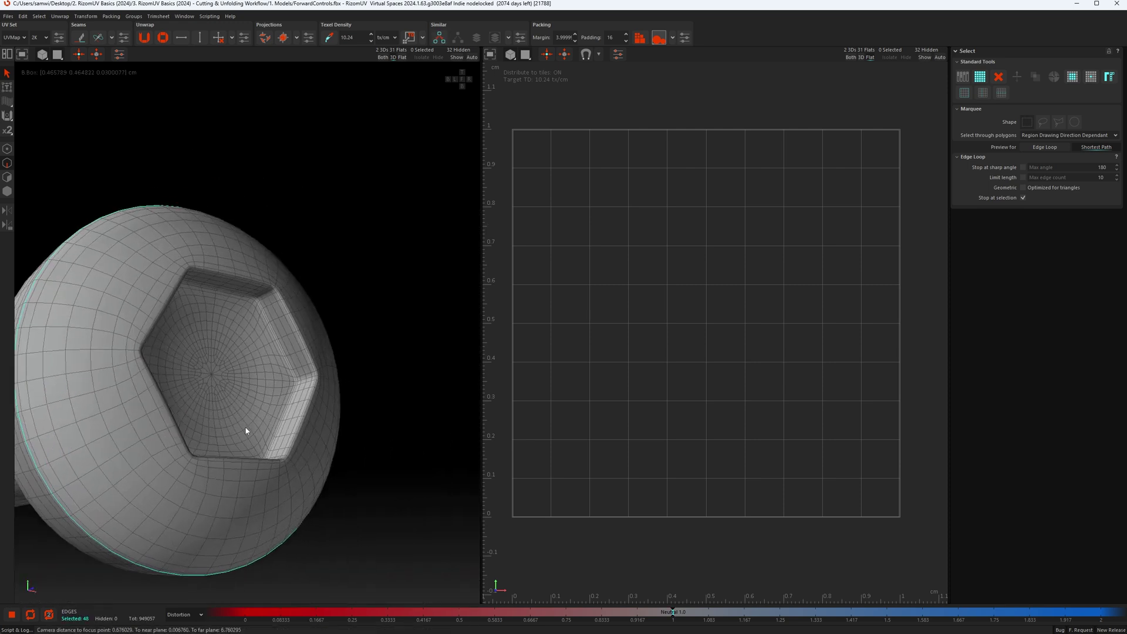
right_click_drag(247, 433, 289, 453, "alt")
left_click_drag(350, 458, 343, 470, "alt")
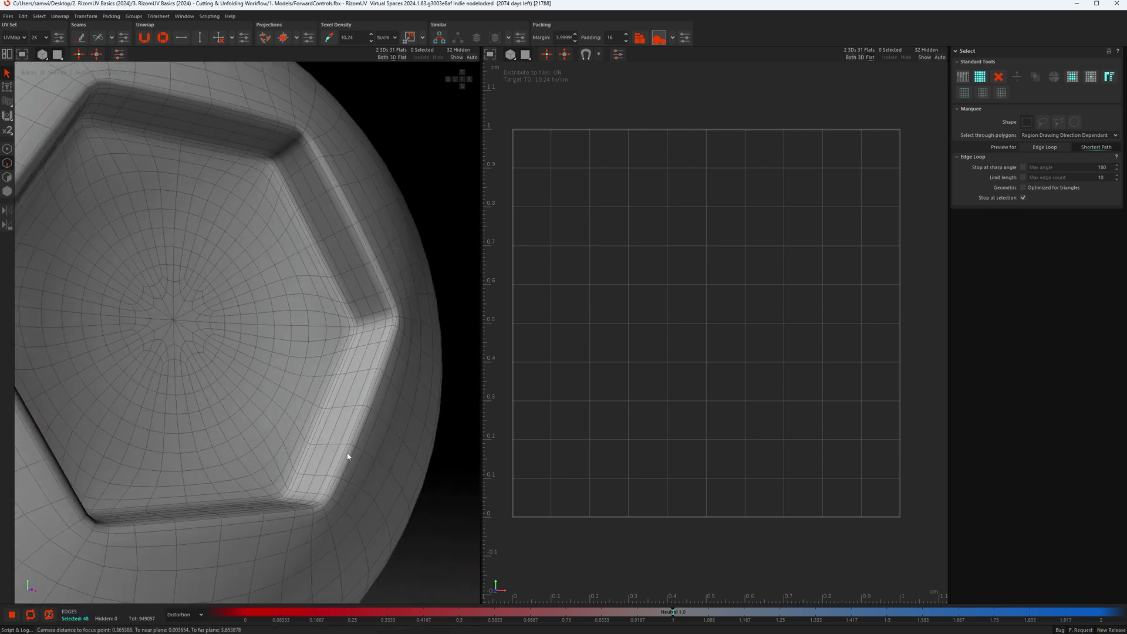
scroll(347, 456, "up", 3)
double_click(343, 462, "ctrl")
scroll(343, 462, "down", 4)
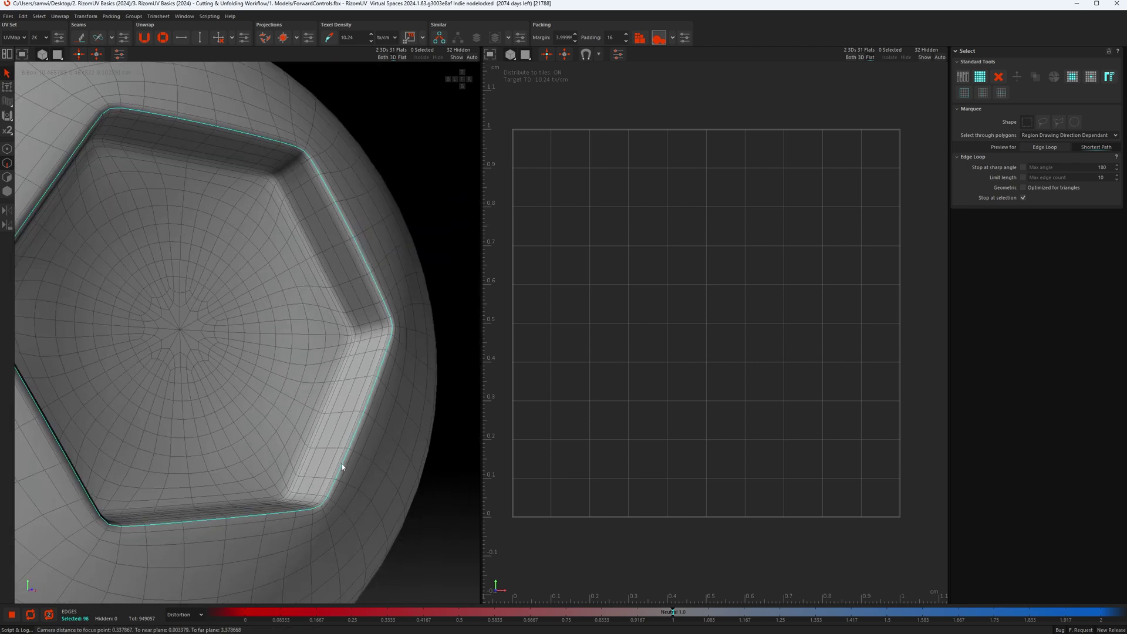
Add the edges running down one inner corner of the hex socket, from the rim to the socket floor.
left_click_drag(313, 410, 280, 343, "alt")
middle_click_drag(238, 218, 306, 355, "alt")
scroll(322, 354, "up", 4)
left_click_drag(345, 337, 344, 292, "alt")
left_click(345, 291, "ctrl")
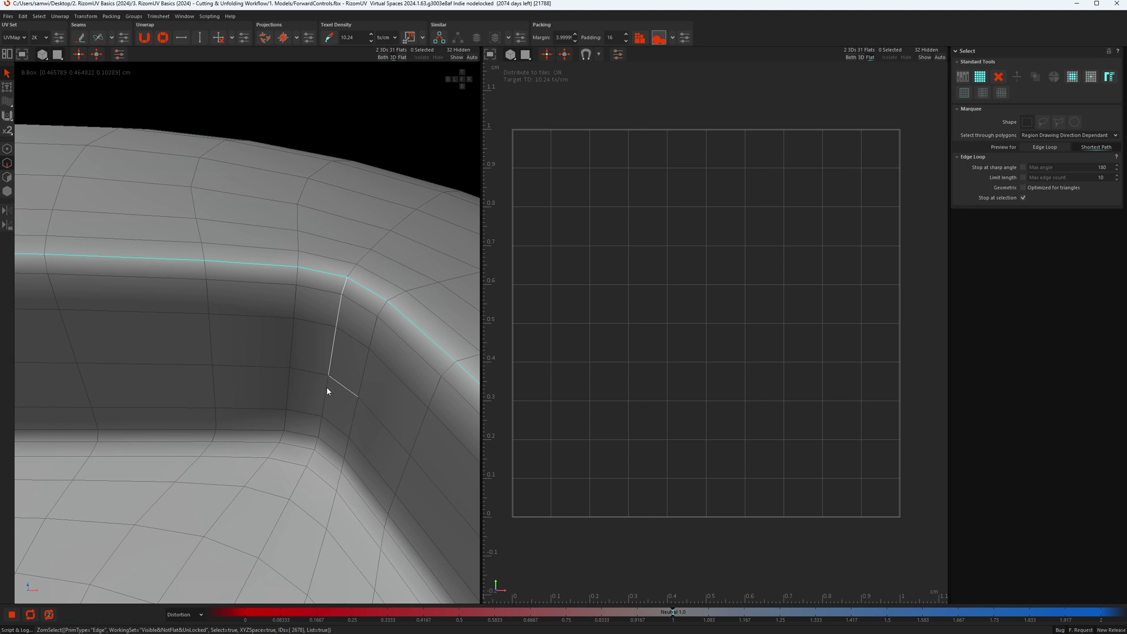
left_click(322, 428, "ctrl")
Add the edges down a second inner corner of the hex socket and deselect the extra edge at its base.
left_click_drag(322, 428, 200, 320, "alt")
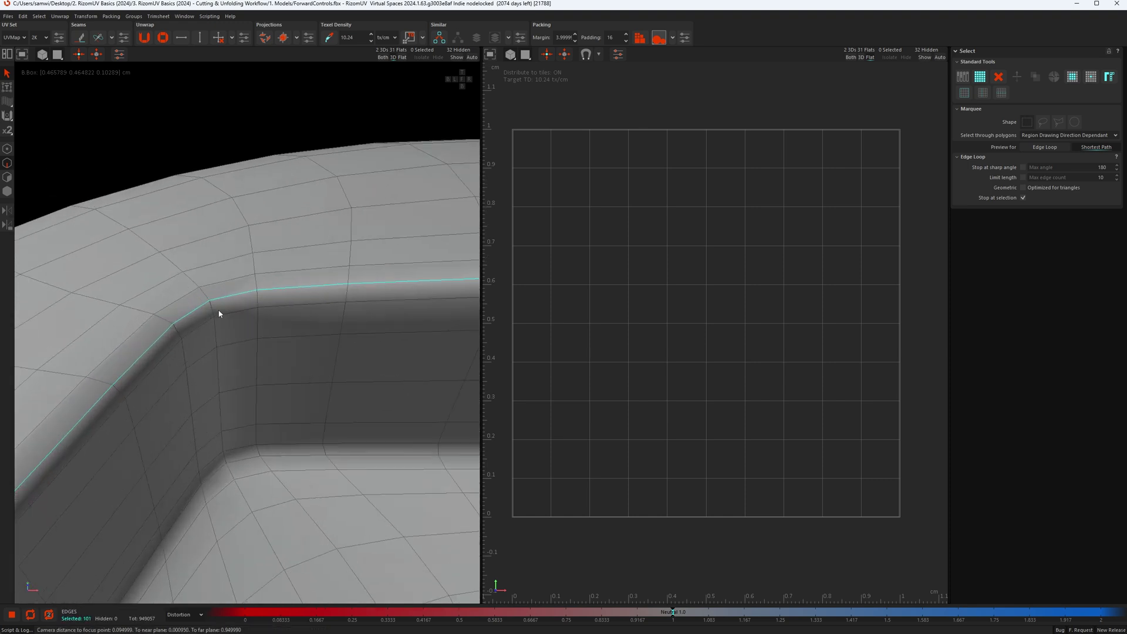
left_click(212, 310, "ctrl")
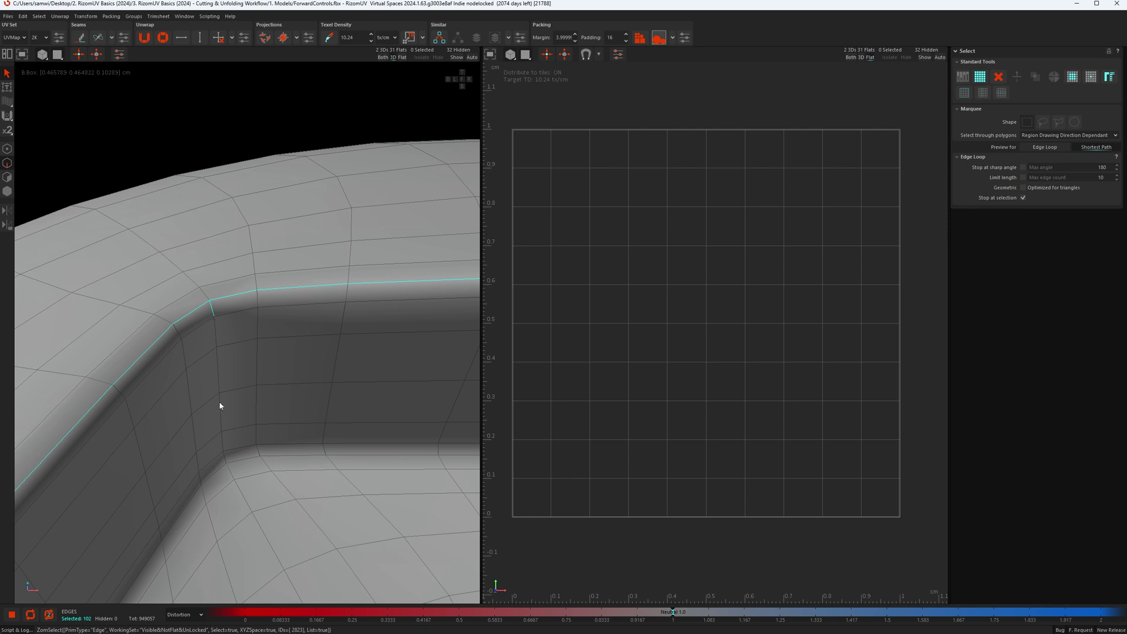
left_click(227, 454, "ctrl")
left_click_drag(290, 443, 345, 435, "alt")
scroll(205, 348, "up", 8)
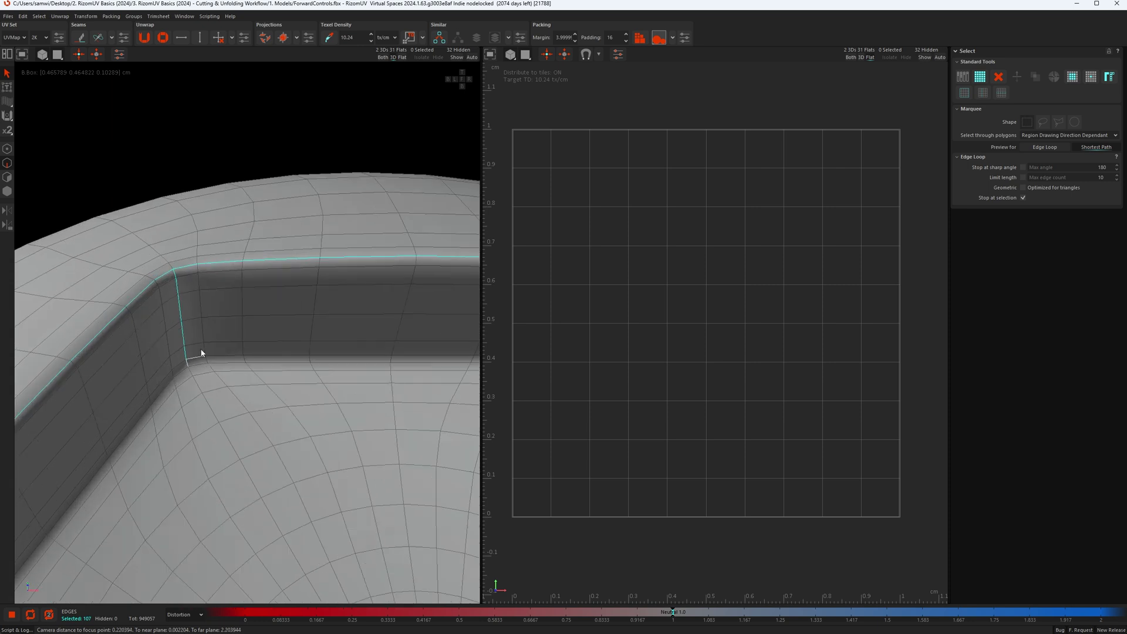
left_click(183, 368, "ctrl")
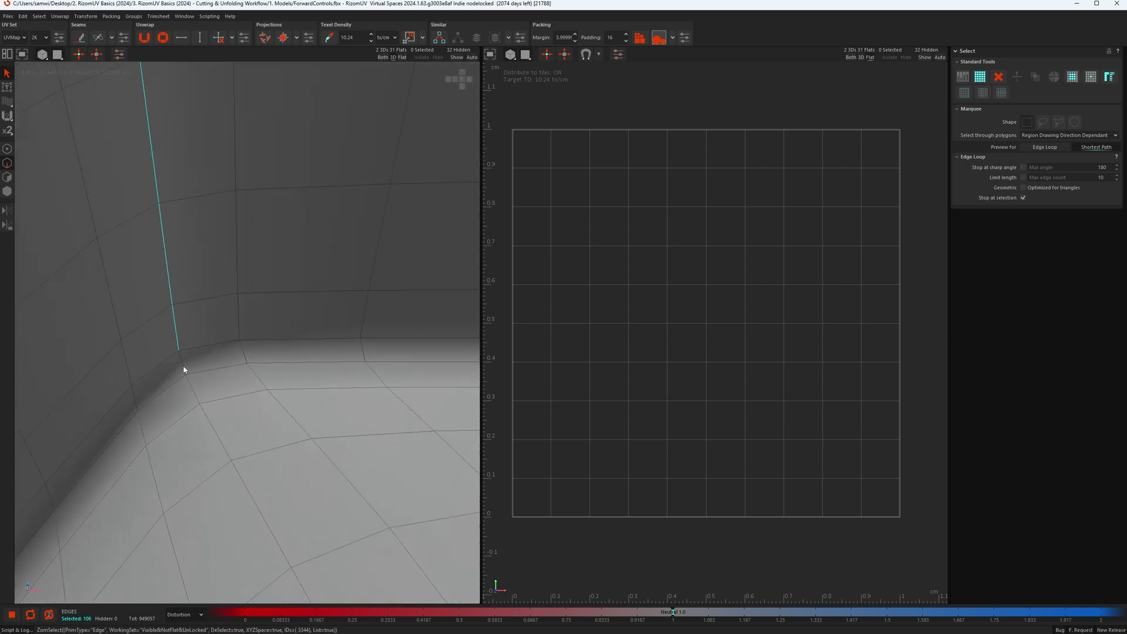
Add the edges down a third inner corner of the hex socket, from the rim to the socket floor.
scroll(254, 376, "down", 7)
left_click_drag(274, 394, 243, 458, "alt")
scroll(199, 369, "up", 5)
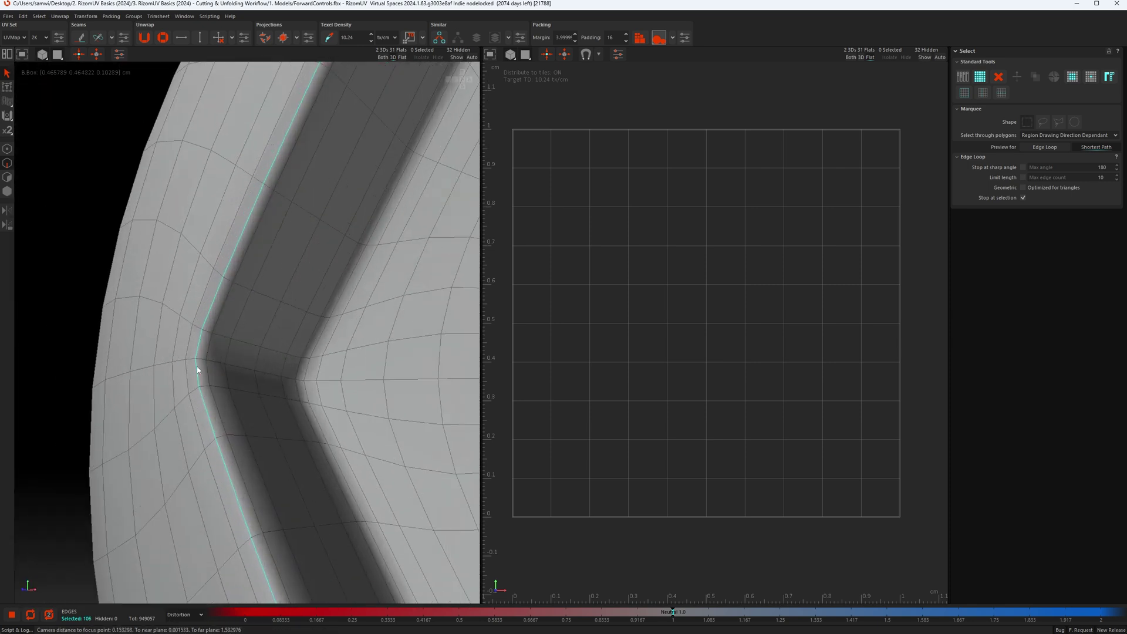
left_click(187, 355, "shift")
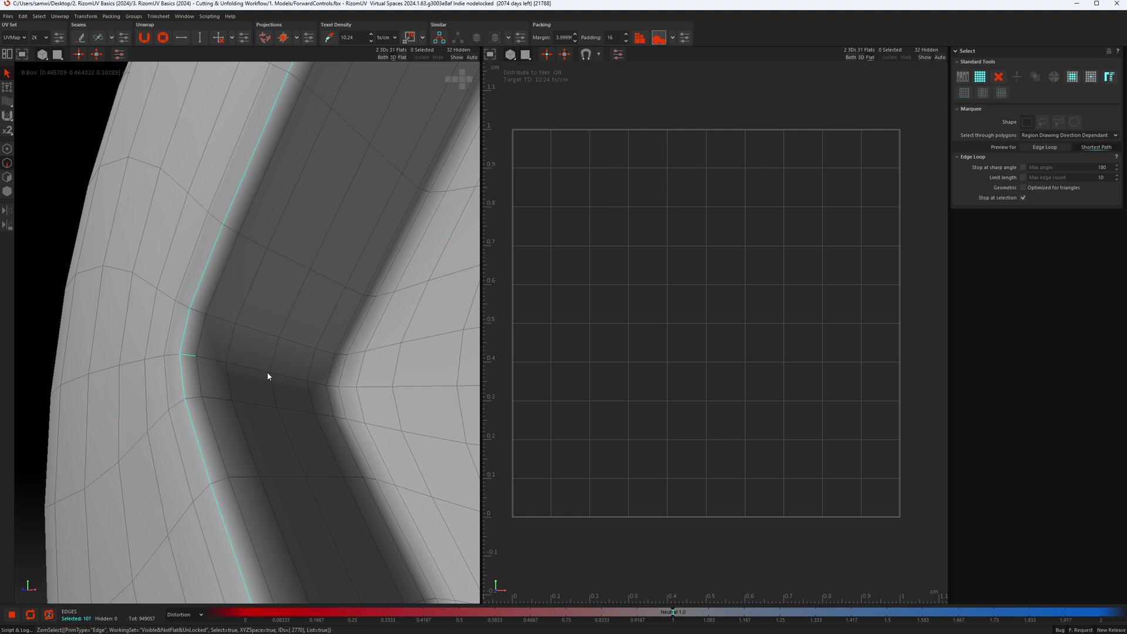
left_click(309, 383, "shift")
Add the edges down a fourth inner corner of the hex socket to the selection, from rim to floor.
scroll(306, 394, "down", 5)
scroll(247, 422, "up", 5)
scroll(247, 421, "up", 2)
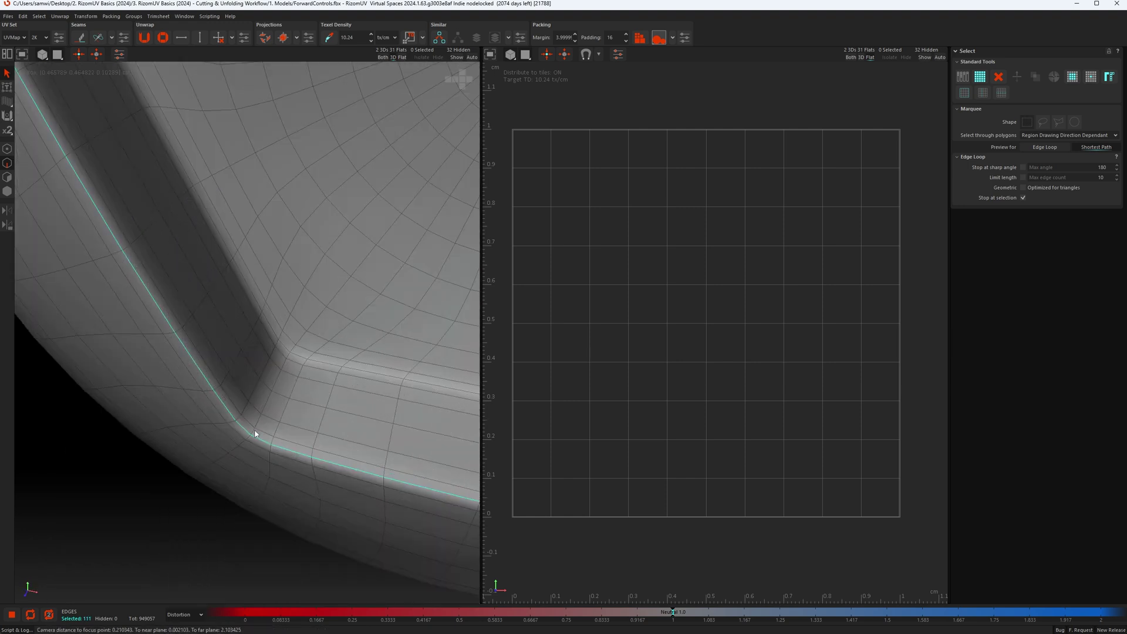
left_click(252, 428, "shift")
left_click(283, 365, "shift")
Add the edges down a fifth inner corner of the hex socket to the selection.
scroll(284, 370, "down", 4)
left_click_drag(399, 425, 310, 399, "alt")
scroll(310, 399, "up", 6)
scroll(311, 399, "up", 2)
left_click(326, 406, "shift")
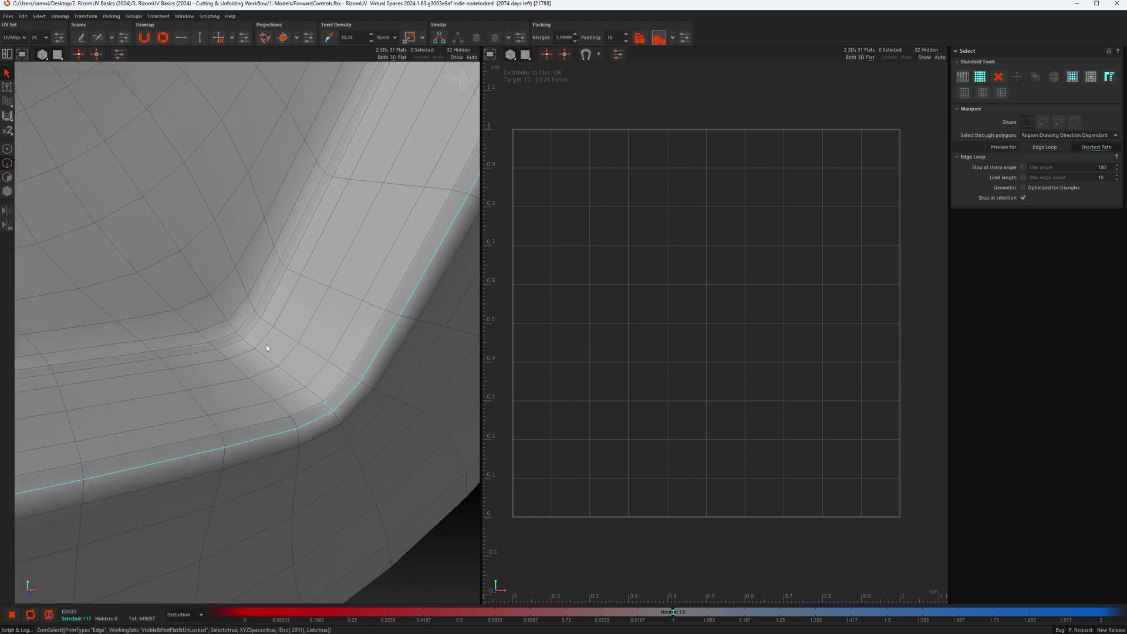
left_click(266, 345, "shift")
Add the edges down the sixth and last inner corner of the hex socket to the selection.
scroll(269, 343, "down", 5)
scroll(376, 296, "up", 4)
left_click(381, 298, "shift")
left_click(305, 291, "shift")
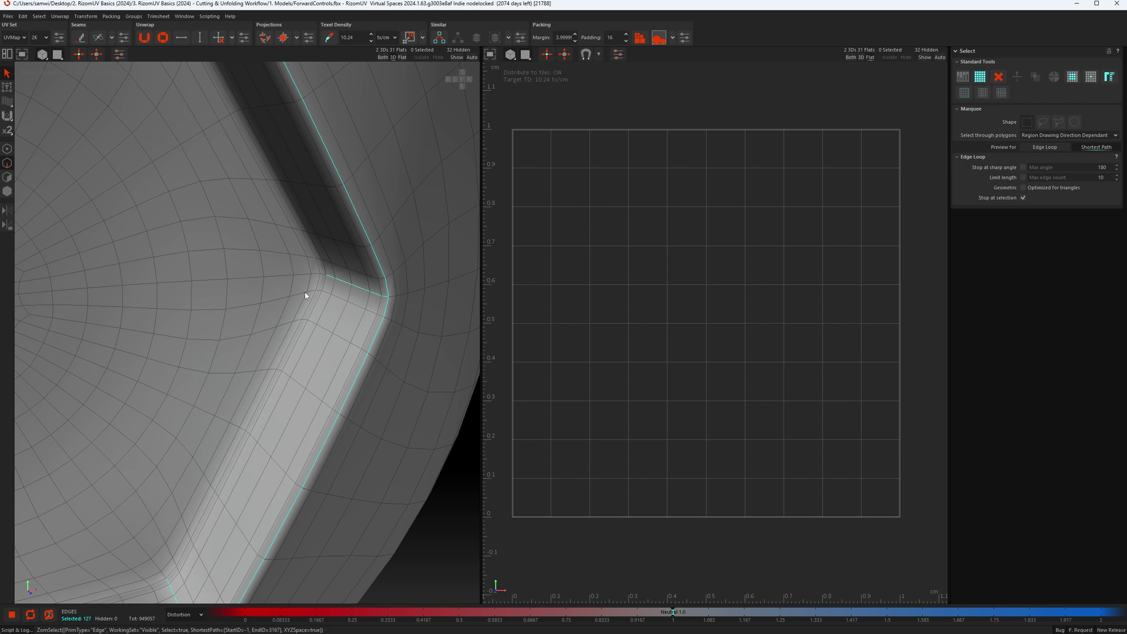
Add the edge loop around the rear rim of the bolt head and the short edge line crossing the head's side wall.
scroll(305, 292, "down", 5)
middle_click_drag(170, 367, 206, 344, "alt")
left_click_drag(206, 344, 291, 347, "alt")
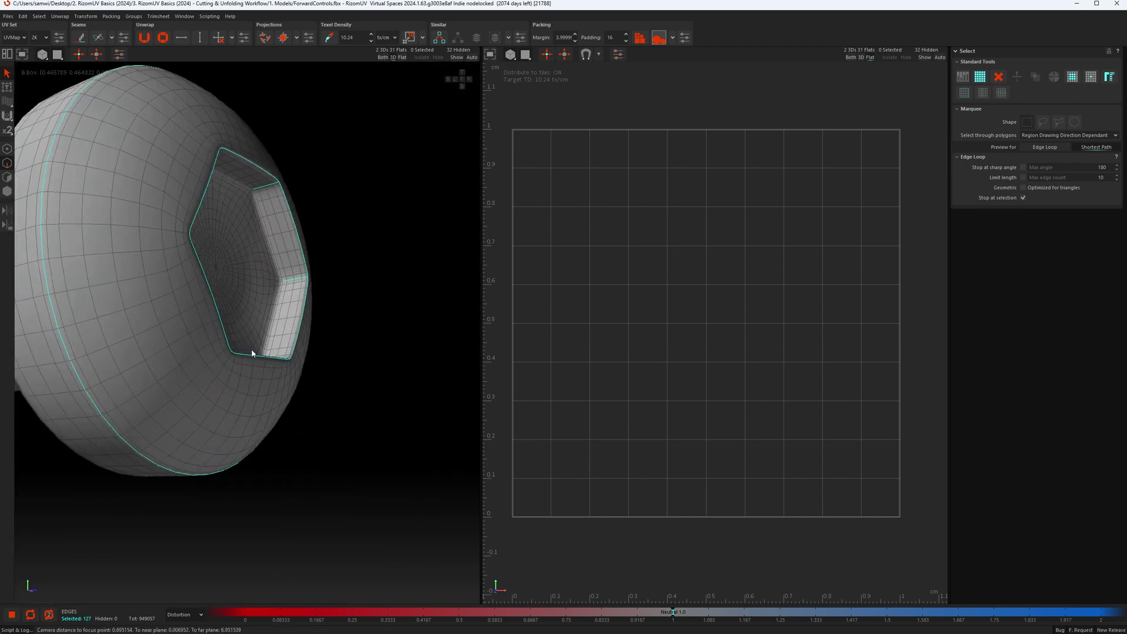
middle_click_drag(204, 358, 216, 340, "alt")
left_click_drag(216, 340, 332, 372, "alt")
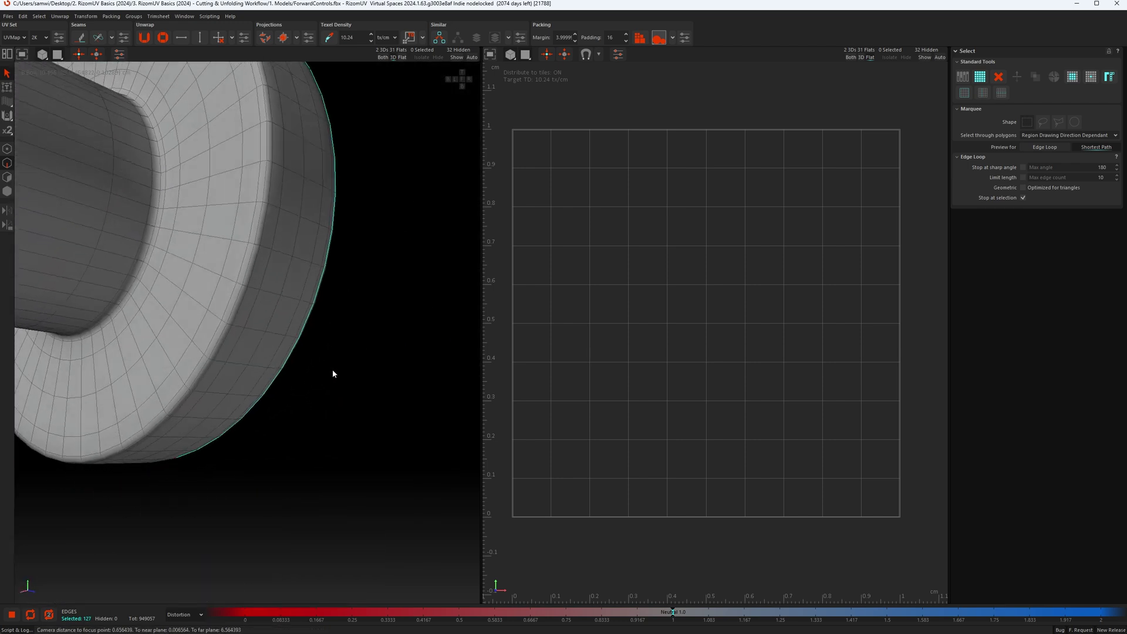
scroll(217, 364, "up", 4)
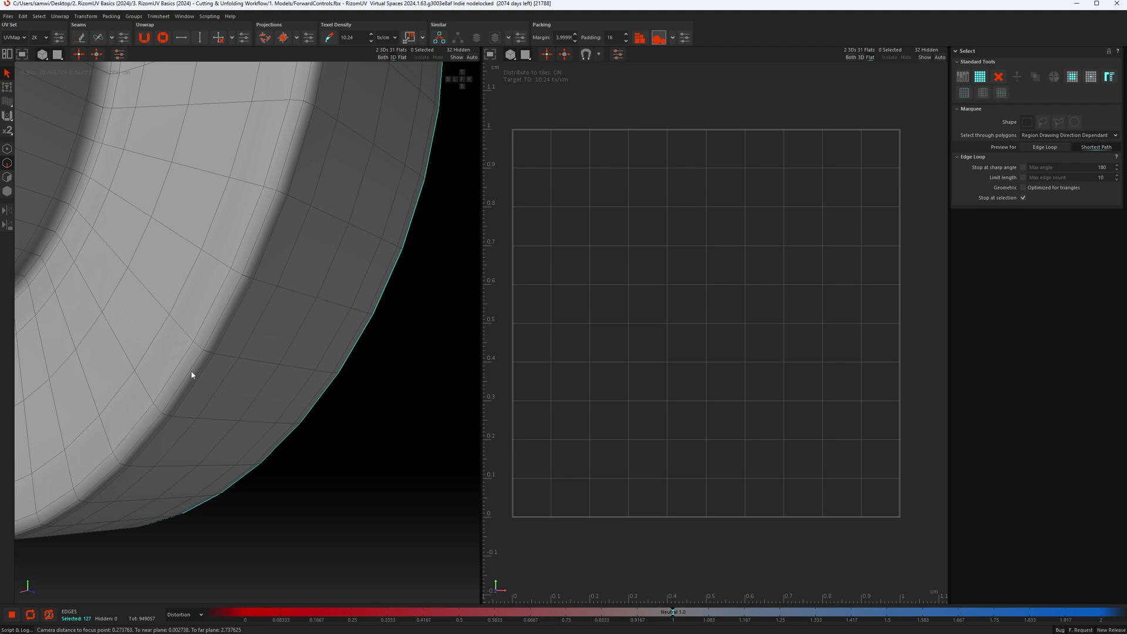
double_click(189, 369, "ctrl")
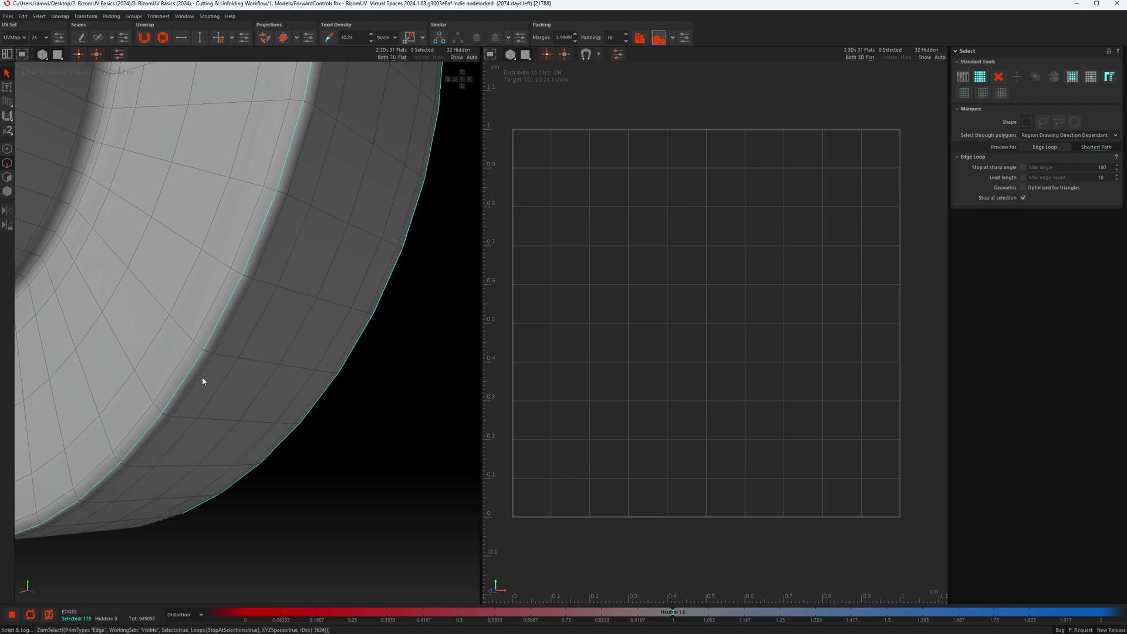
left_click_drag(247, 392, 204, 229, "alt")
double_click(202, 351, "ctrl")
Add the edge loop where the bolt's shank meets the underside of the head.
scroll(150, 206, "up", 5)
key("Caps_Lock")
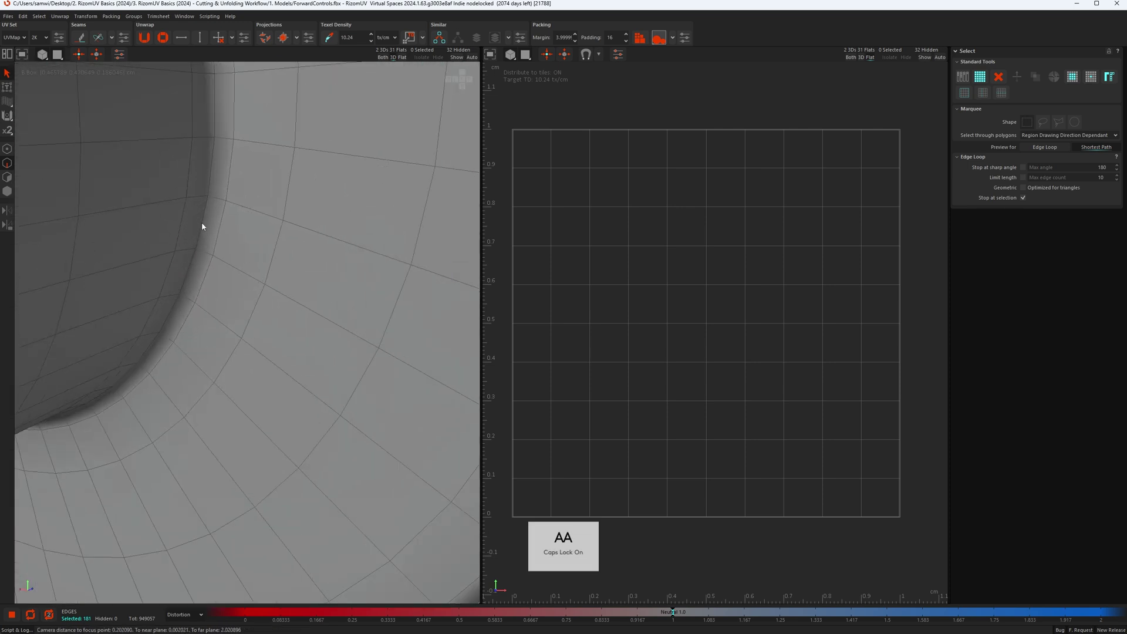
double_click(202, 226, "ctrl")
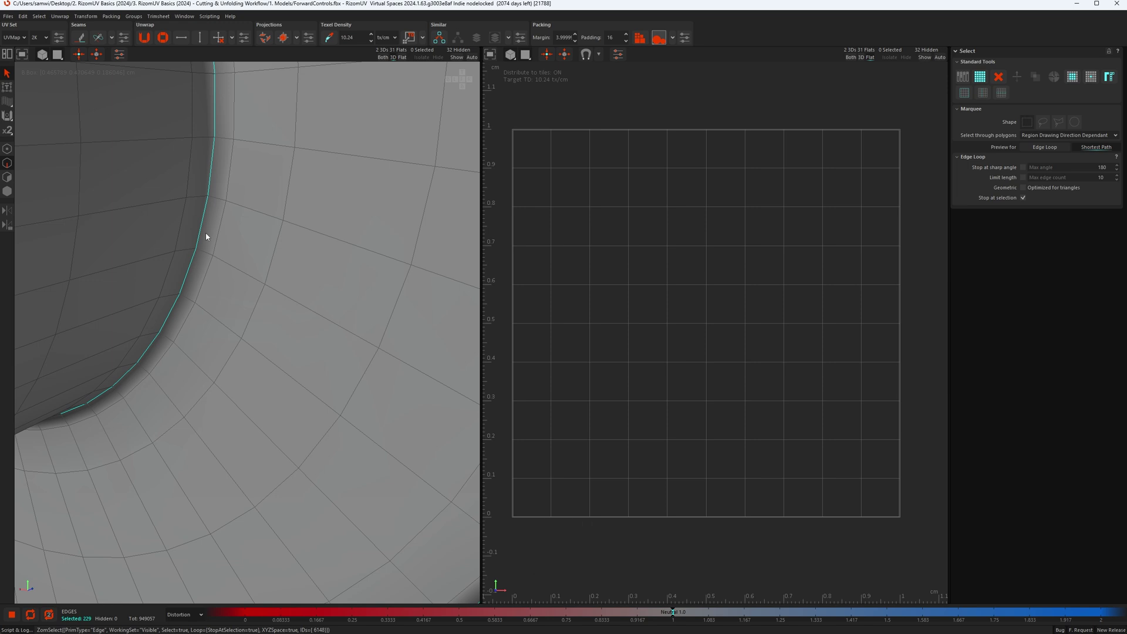
key("Caps_Lock")
scroll(291, 261, "down", 10)
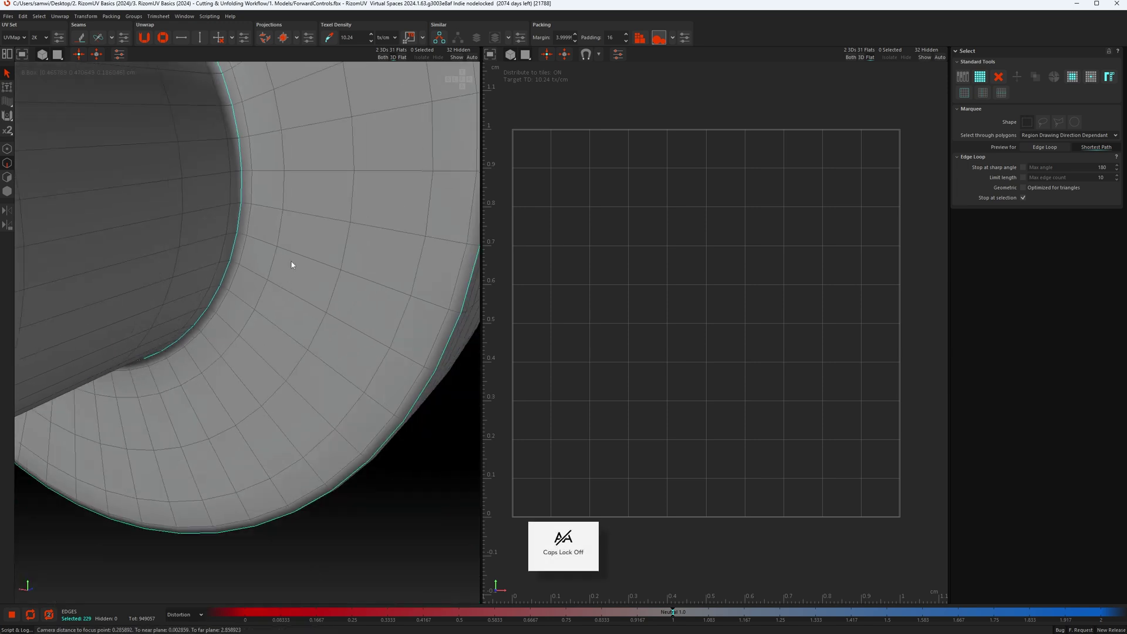
Add the edge loop around the rim of the shank's free end to the selection.
left_click_drag(291, 262, 273, 277, "alt")
scroll(273, 277, "up", 10)
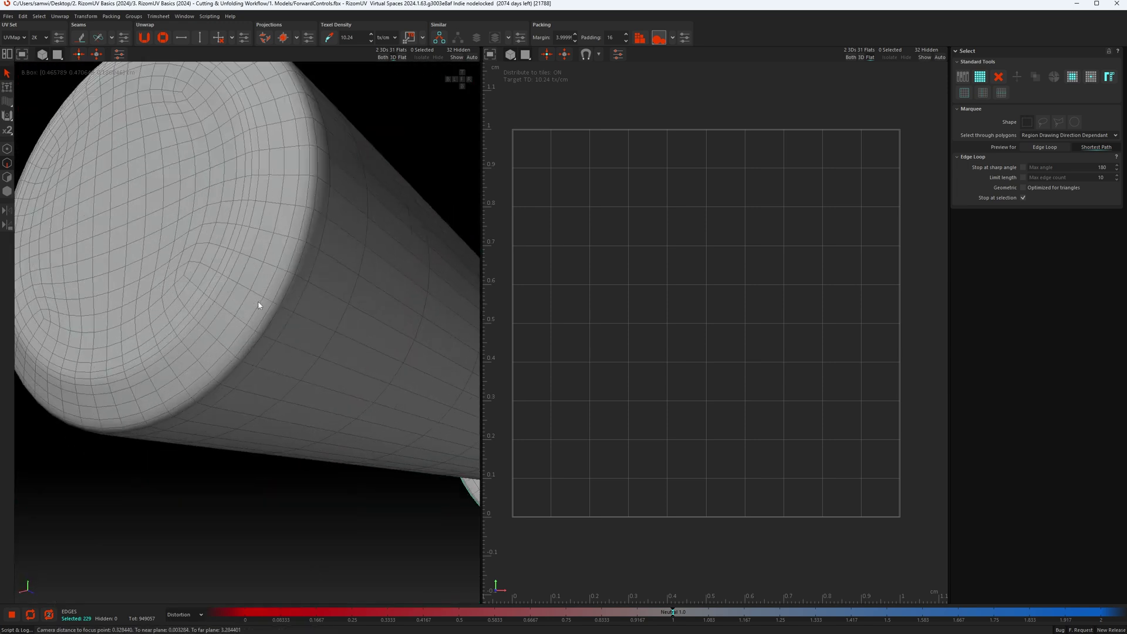
scroll(279, 314, "down", 5)
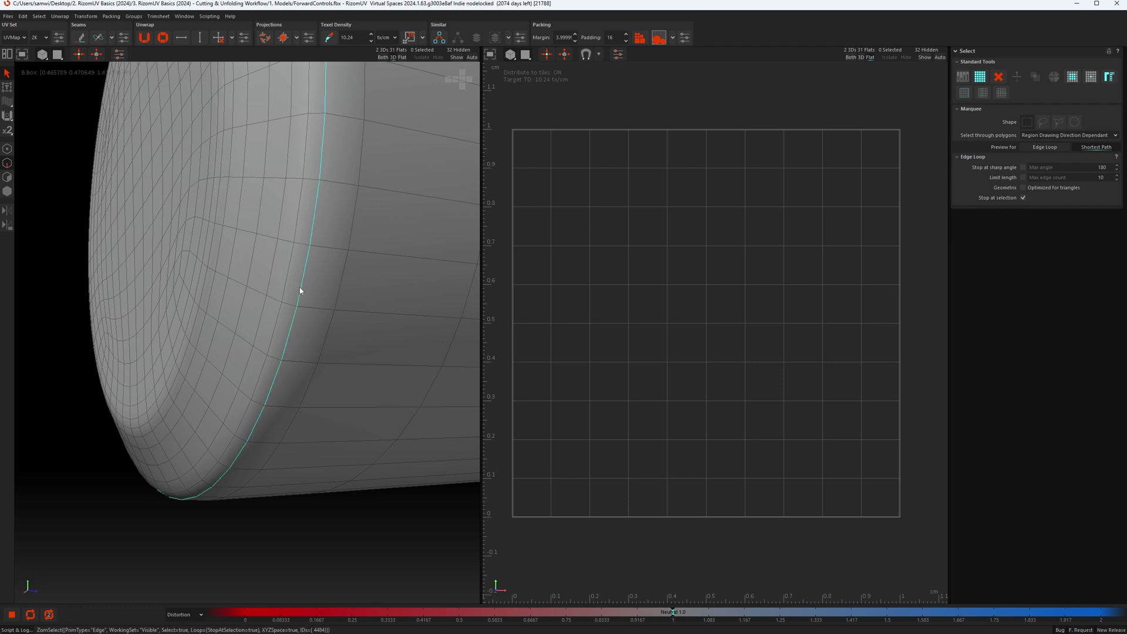
double_click(300, 290)
scroll(300, 290, "down", 5)
mouse_move(302, 304)
left_mouse_down("alt")
mouse_move(370, 294)
mouse_move(353, 320)
mouse_move(302, 334)
mouse_move(269, 291)
mouse_move(304, 298)
left_mouse_up("alt")
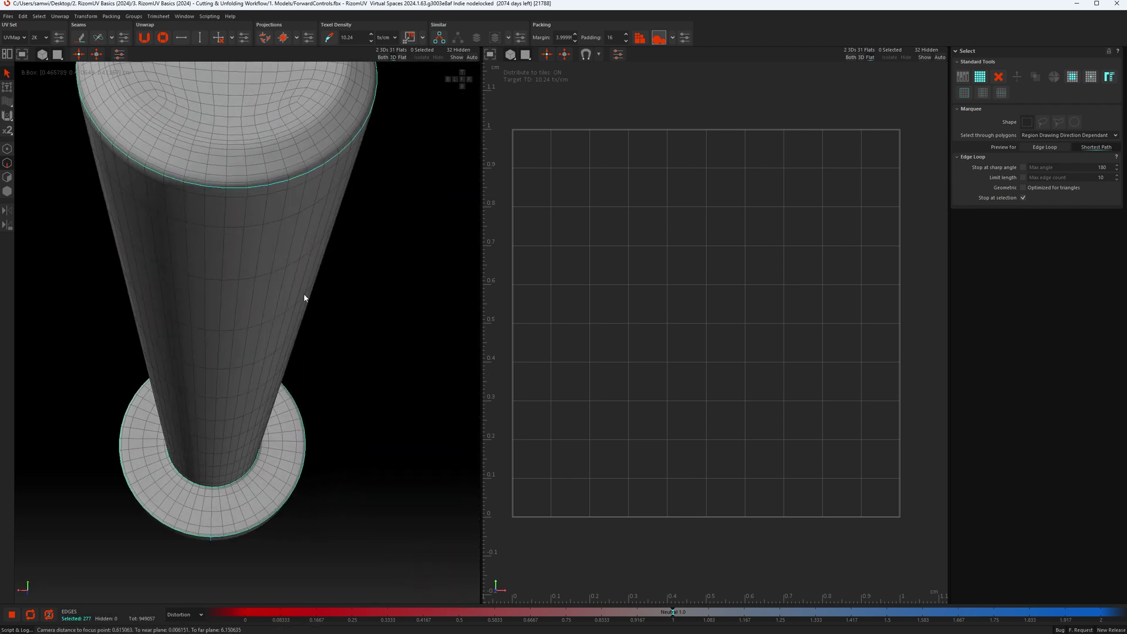
double_click(245, 217)
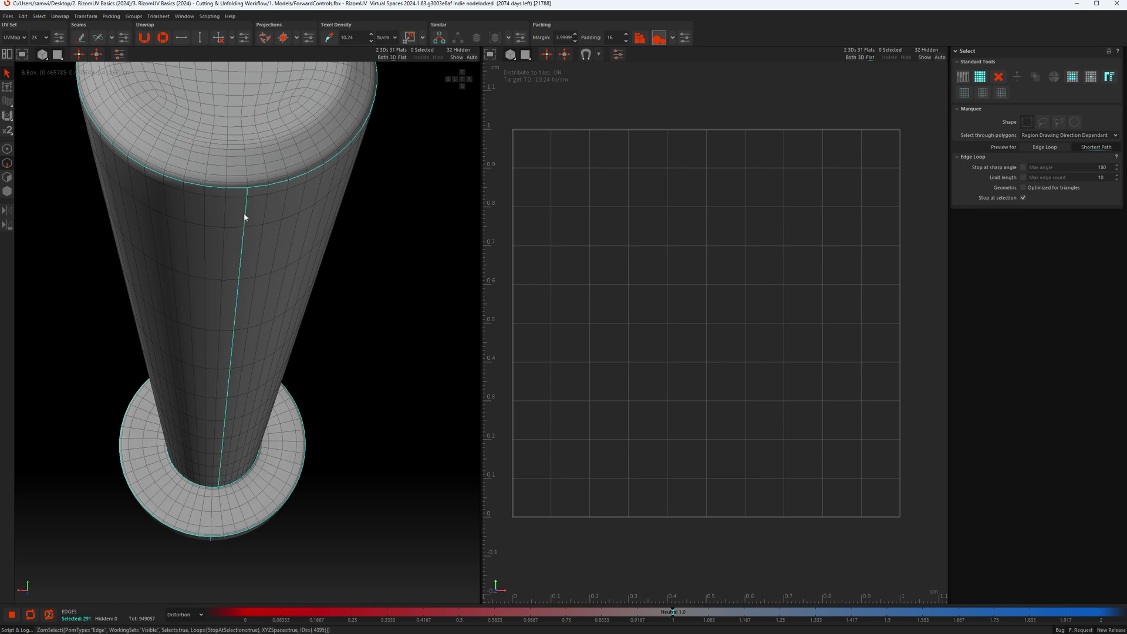
scroll(263, 236, "up", 3)
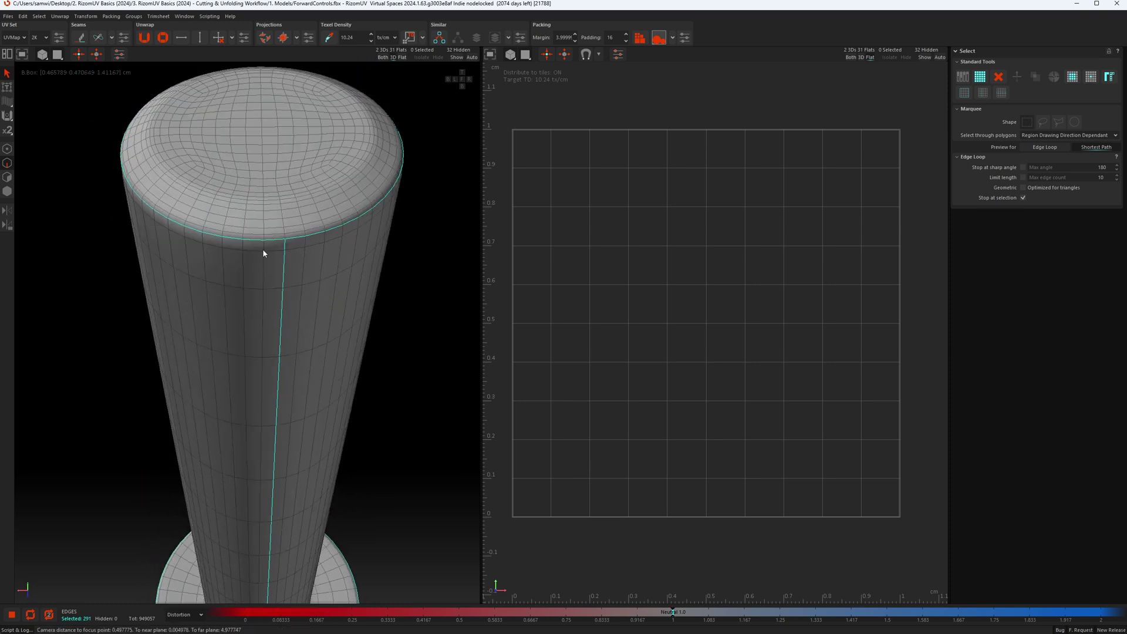
key("ctrl+z")
key("ctrl+z")
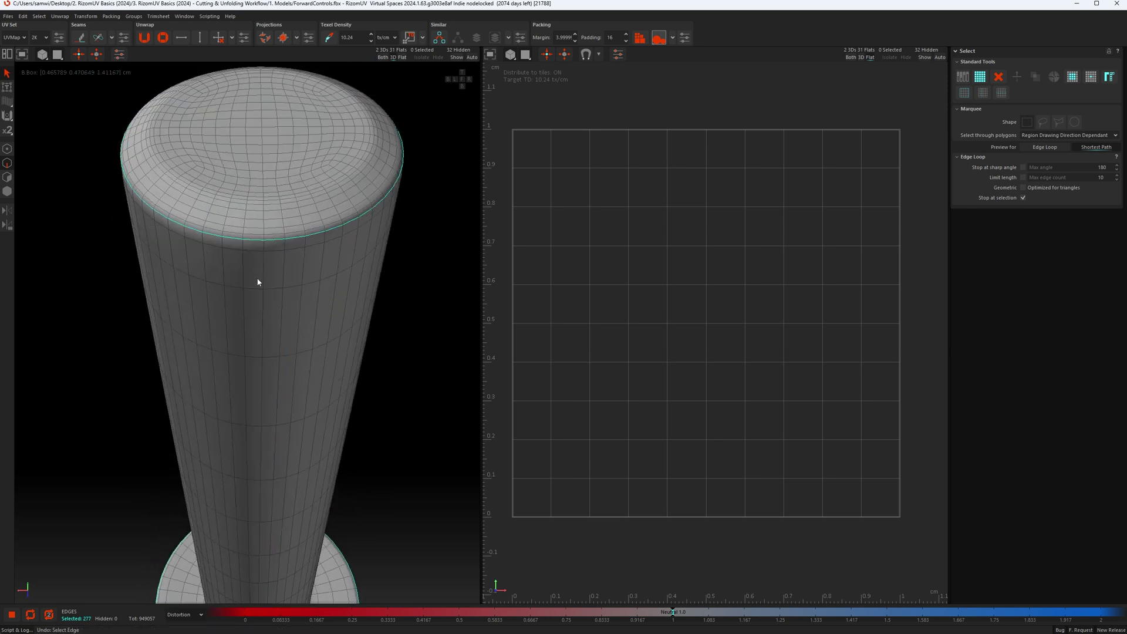
Add one lengthwise edge line along the shank, from its end rim to the bolt head.
left_click(262, 272)
scroll(263, 272, "down", 3)
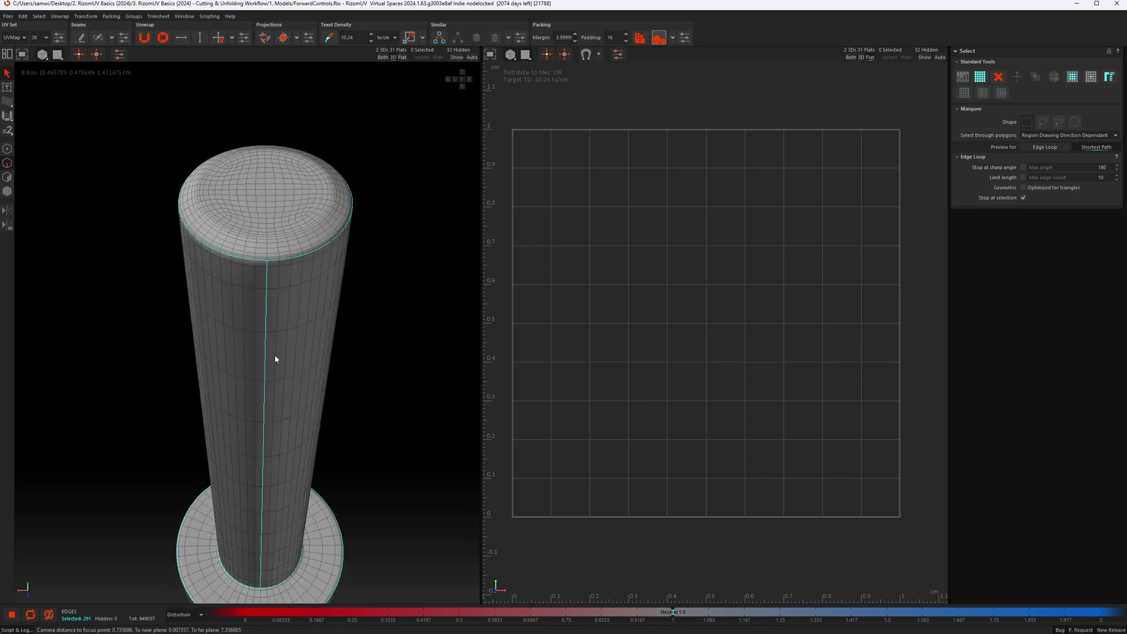
middle_click_drag(276, 362, 248, 373)
Deselect a single edge of the shank's end rim beside the lengthwise seam so the end cap stays attached to the shank.
scroll(161, 185, "up", 4)
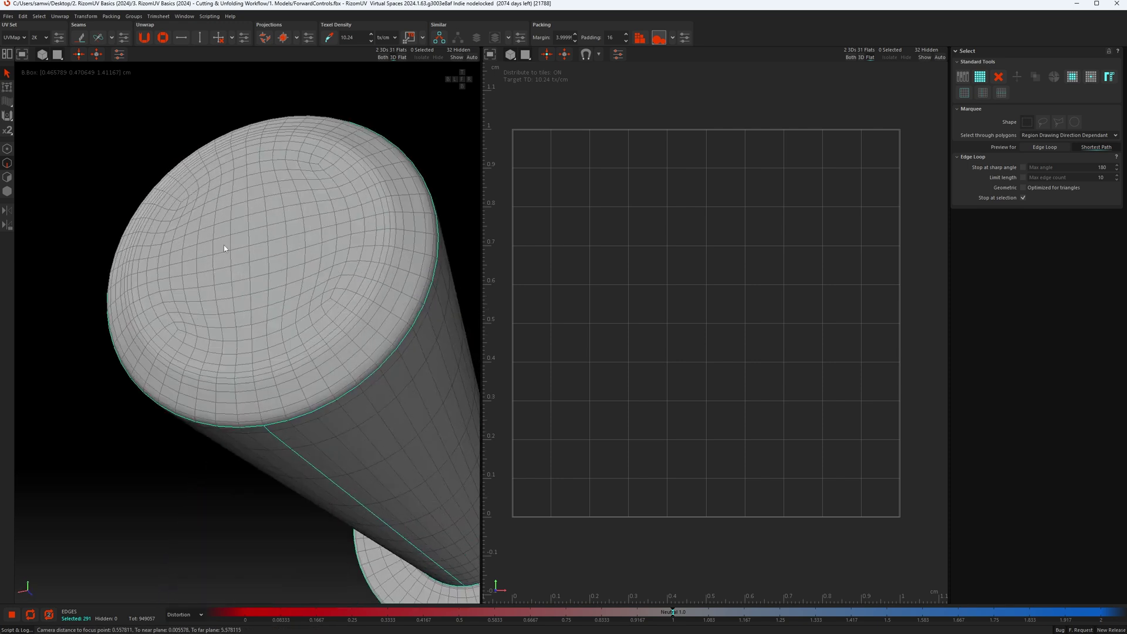
left_click_drag(254, 293, 338, 254, "alt")
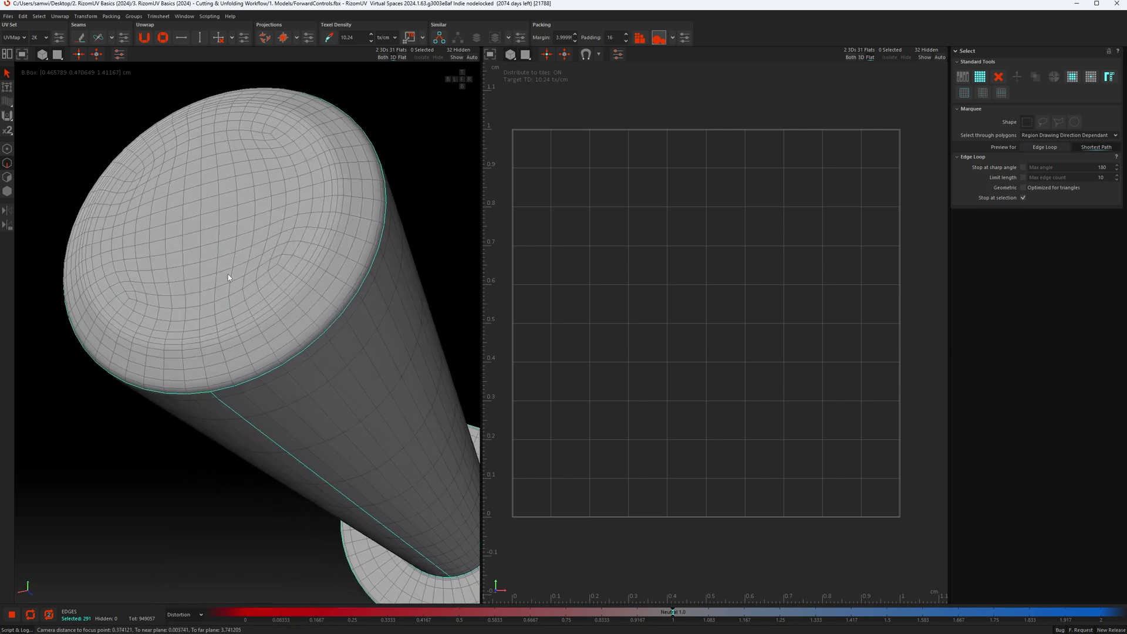
scroll(226, 380, "up", 3)
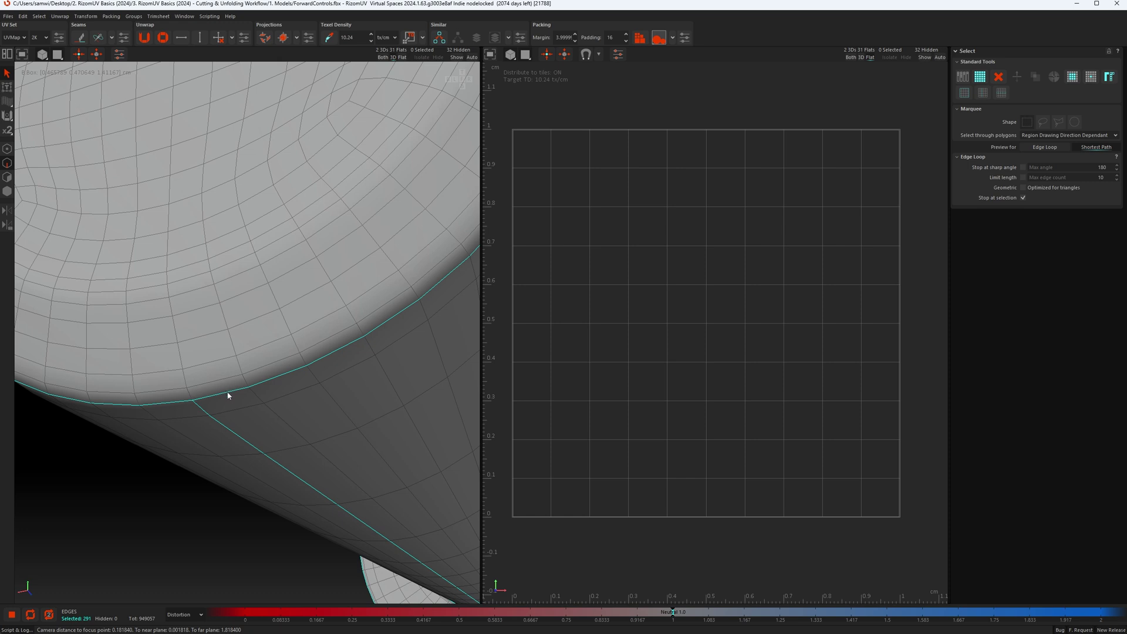
left_click(228, 393, "ctrl")
Cut the bolt along all the selected seam edges.
scroll(252, 305, "down", 6)
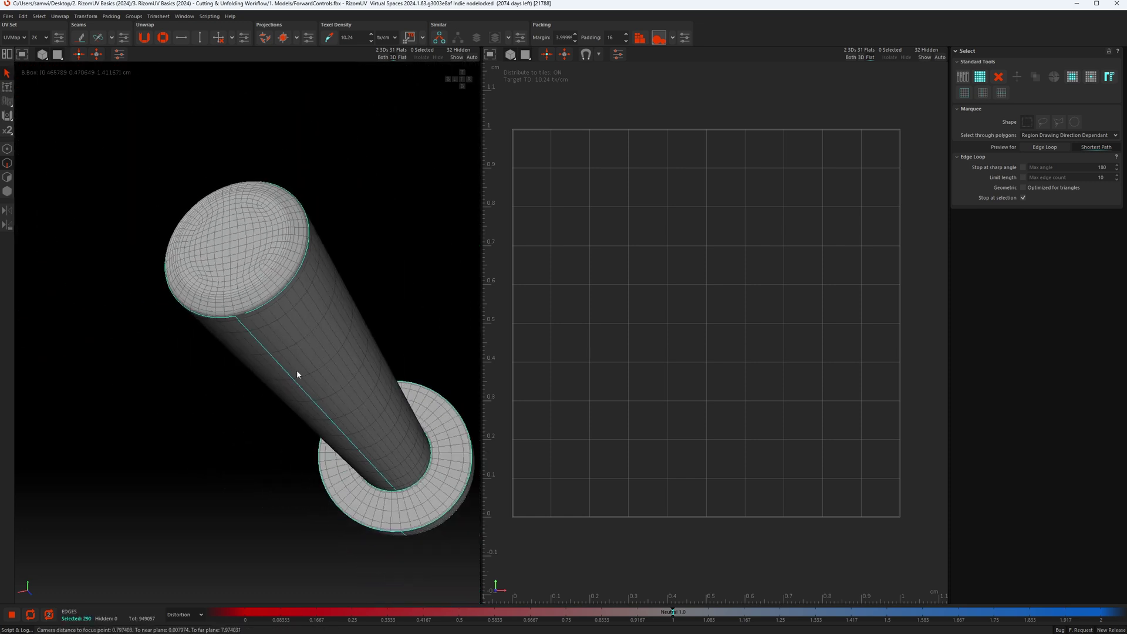
scroll(270, 365, "down", 1)
key("c")
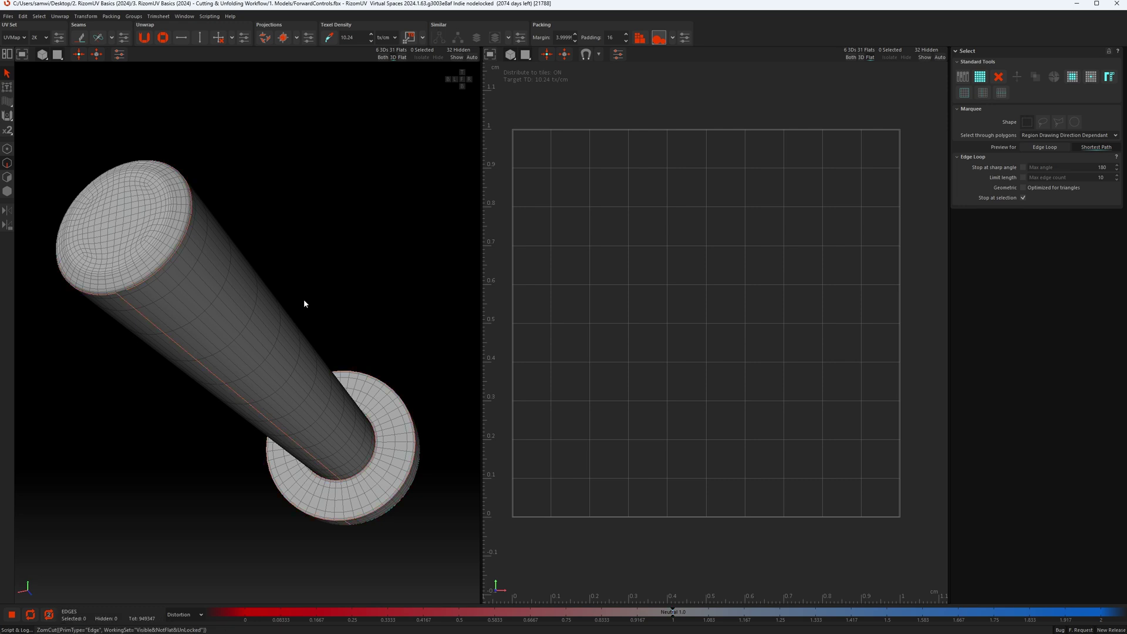
Unfold all the visible bolt islands and pack them into the UV tile, leaving nothing selected.
key("F4")
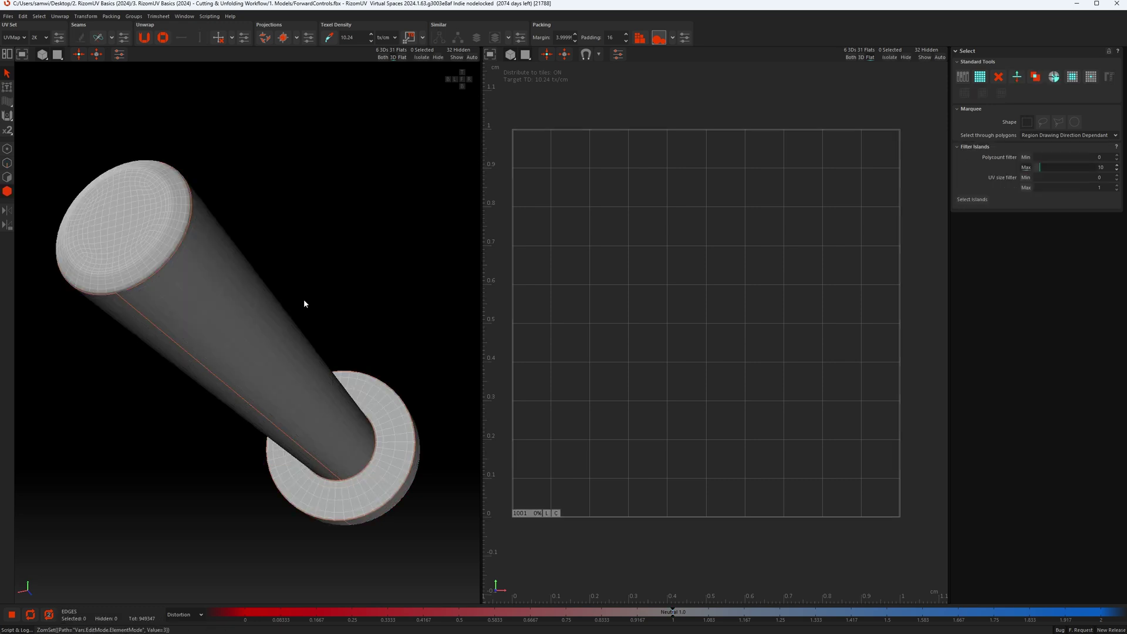
key("ctrl+a")
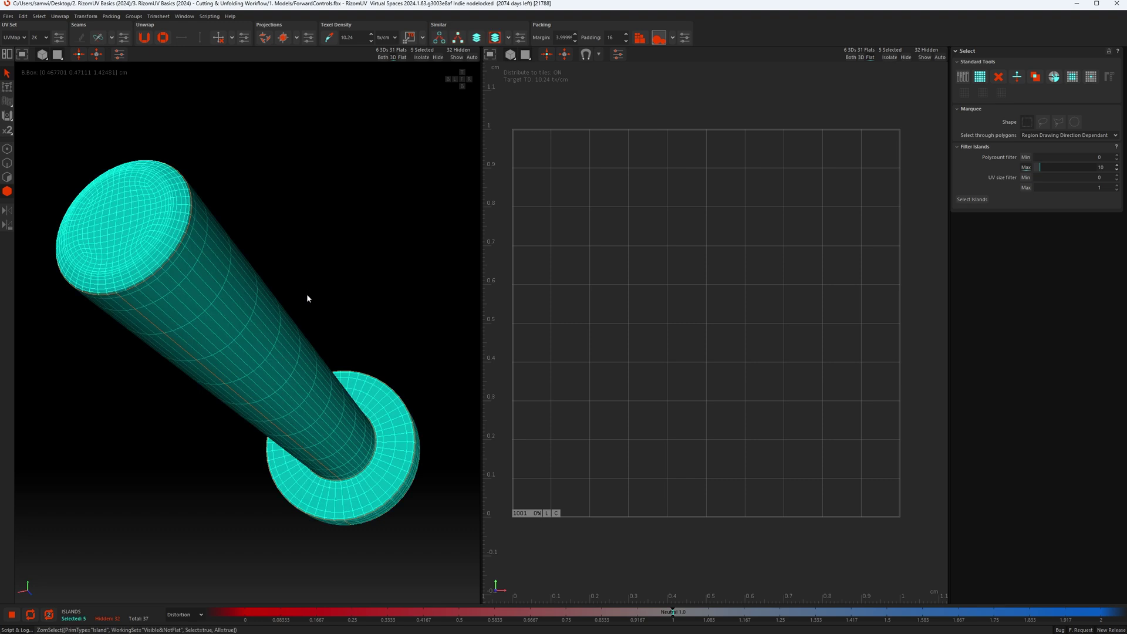
key("u")
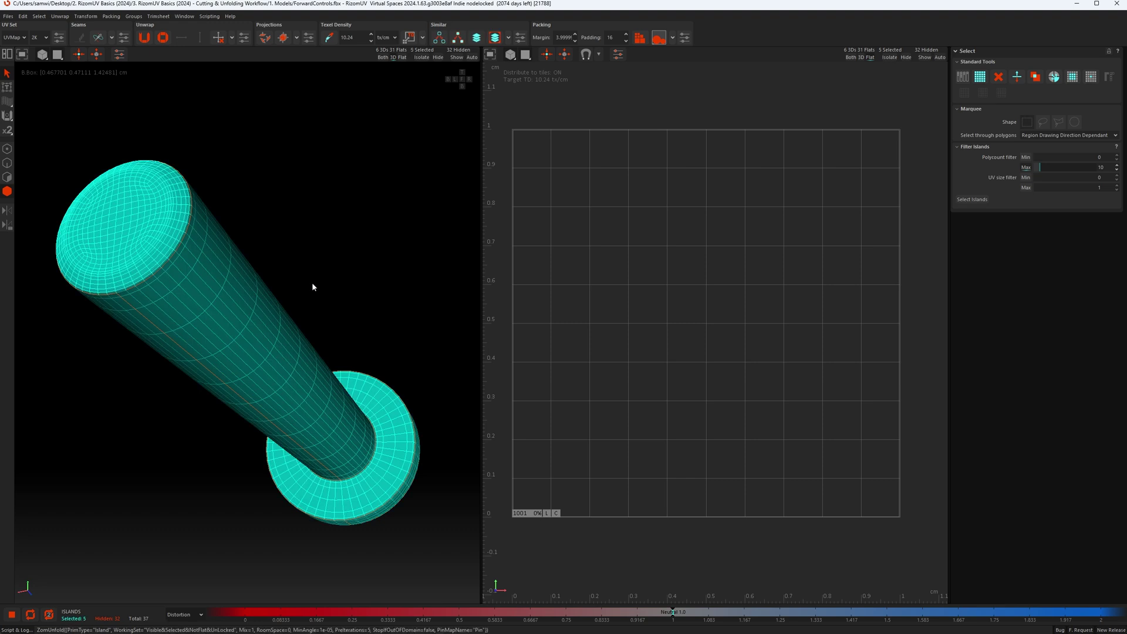
key("p")
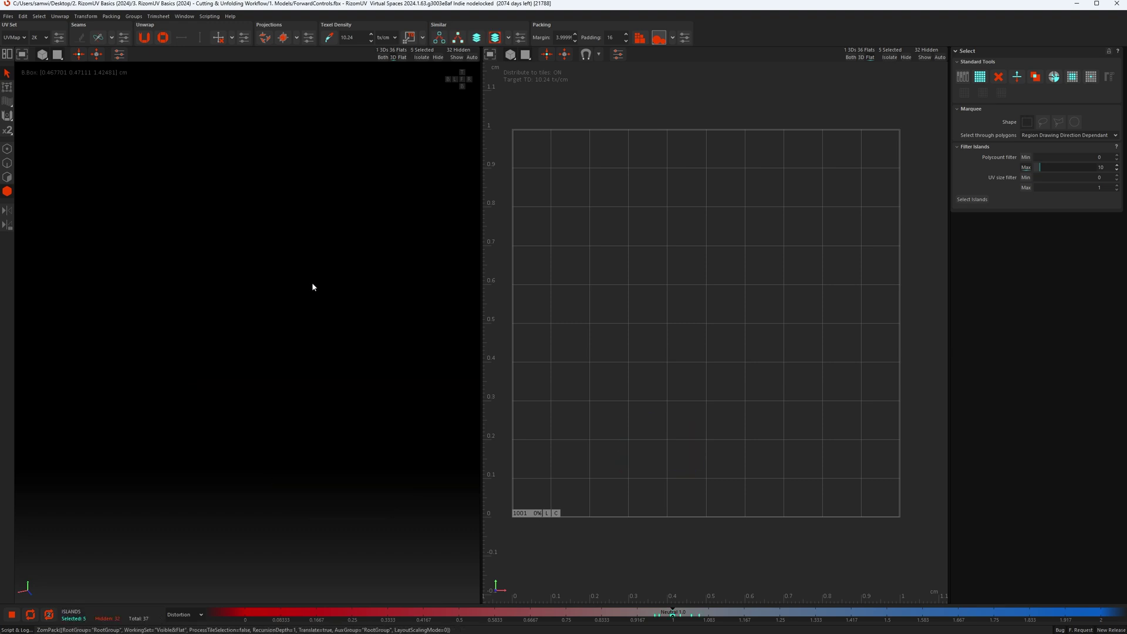
left_click(354, 352)
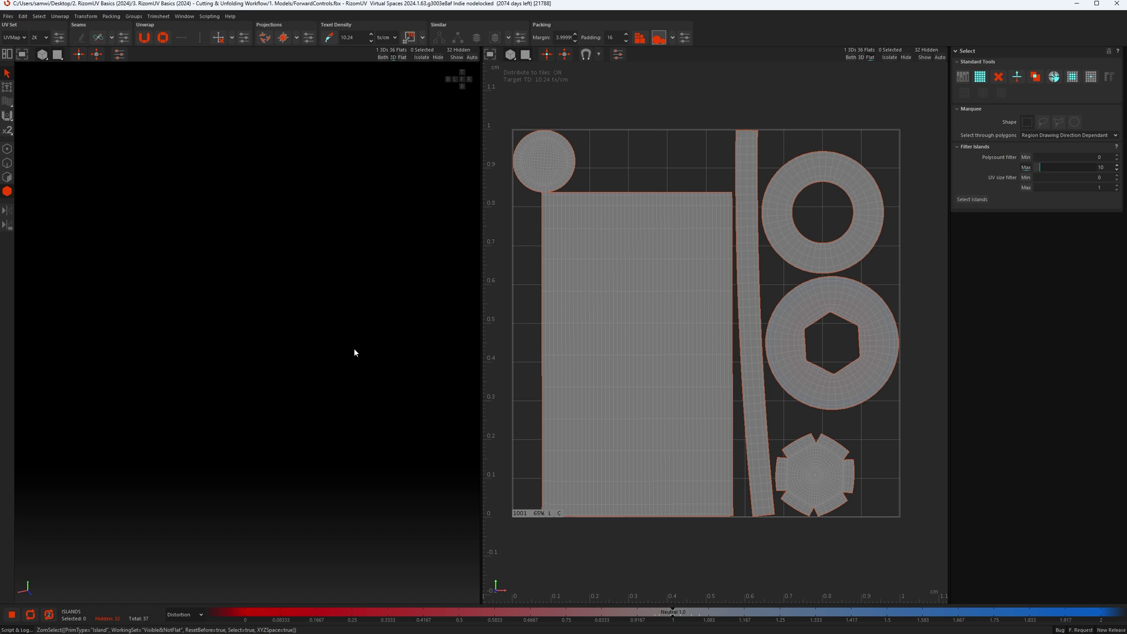
Show only the UV view and select the edge loops along both long sides of the curved side-wall strip.
key("F2")
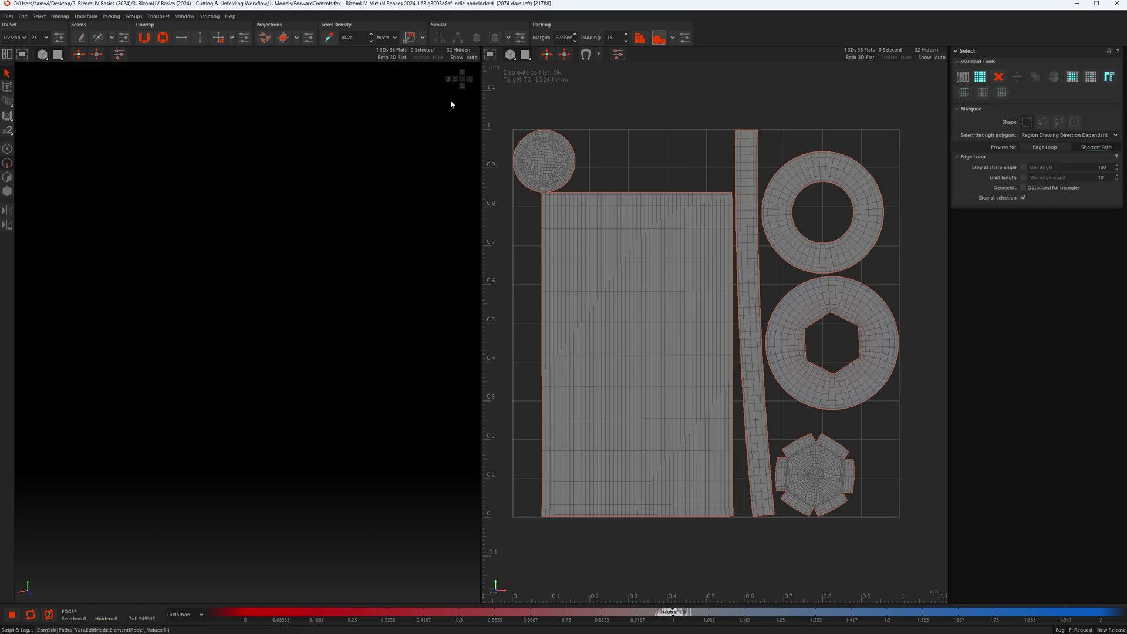
key("F6")
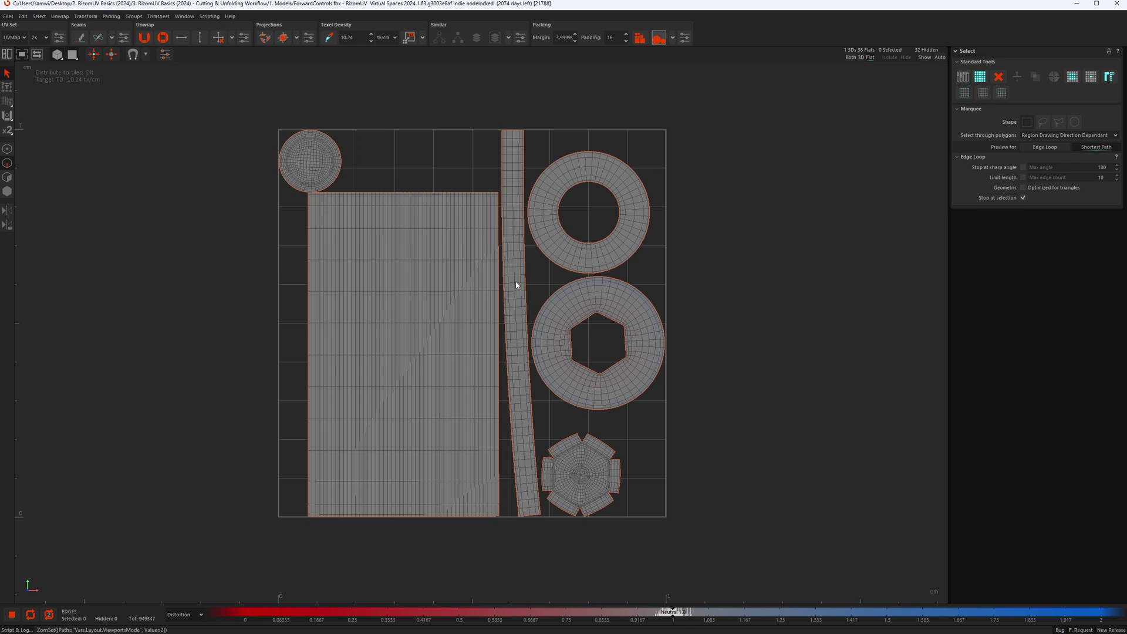
scroll(517, 285, "up", 10)
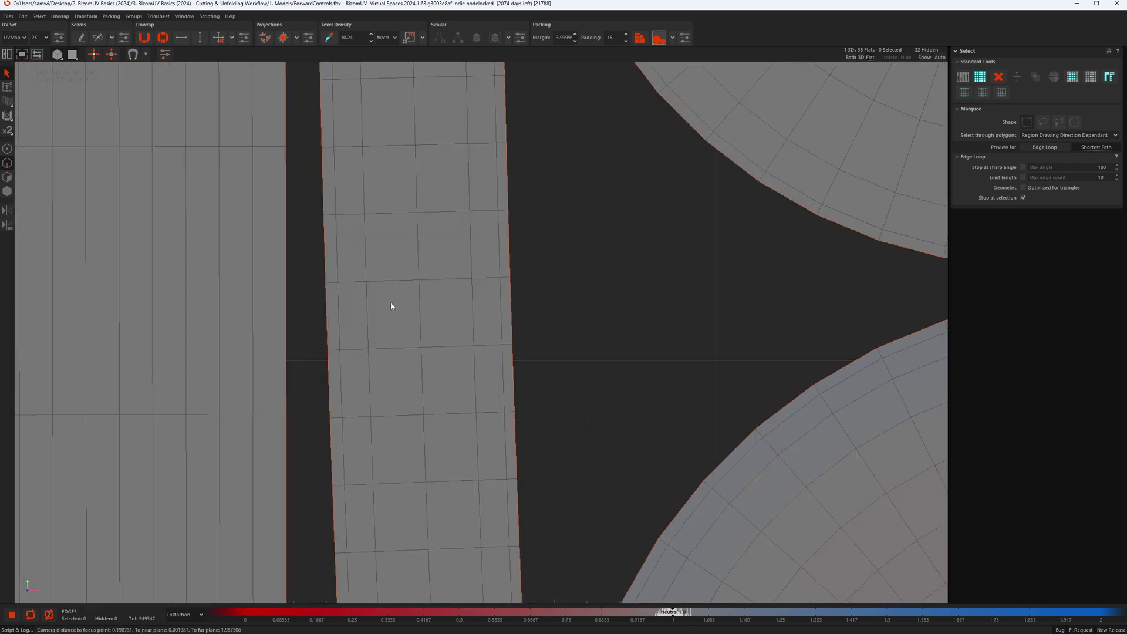
double_click(511, 331)
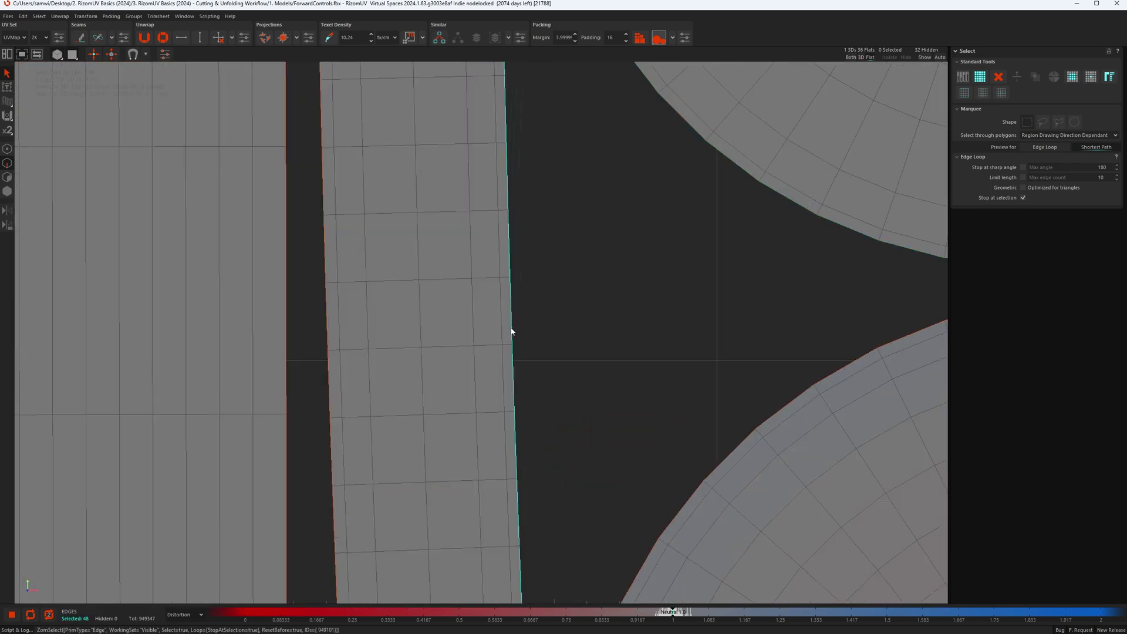
double_click(328, 339, "shift")
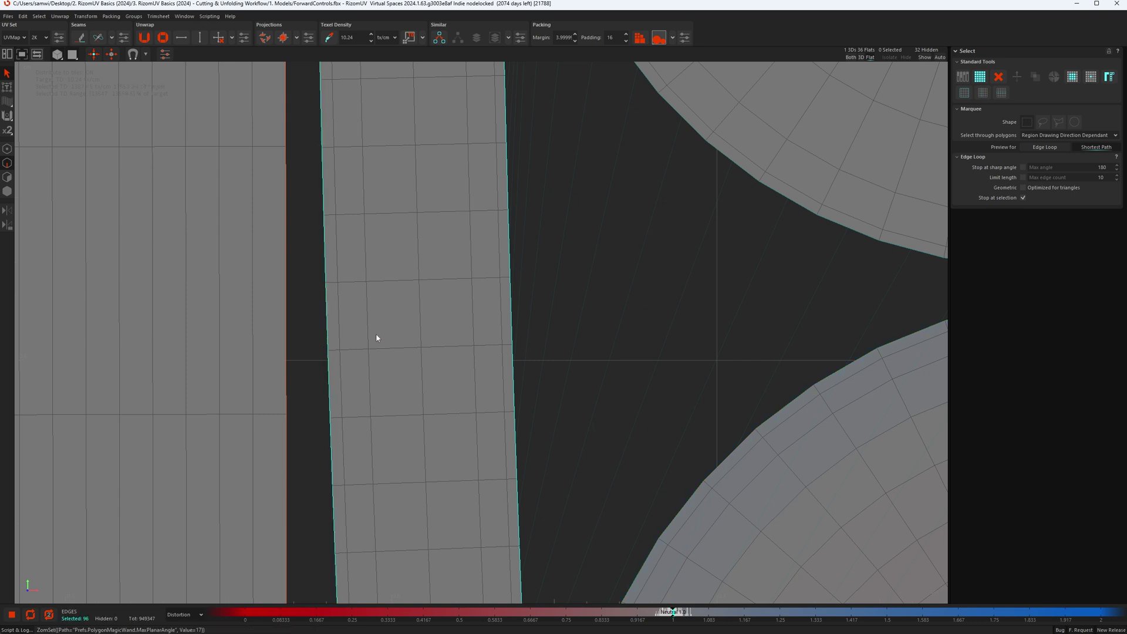
scroll(373, 344, "down", 6)
middle_click_drag(366, 363, 424, 336)
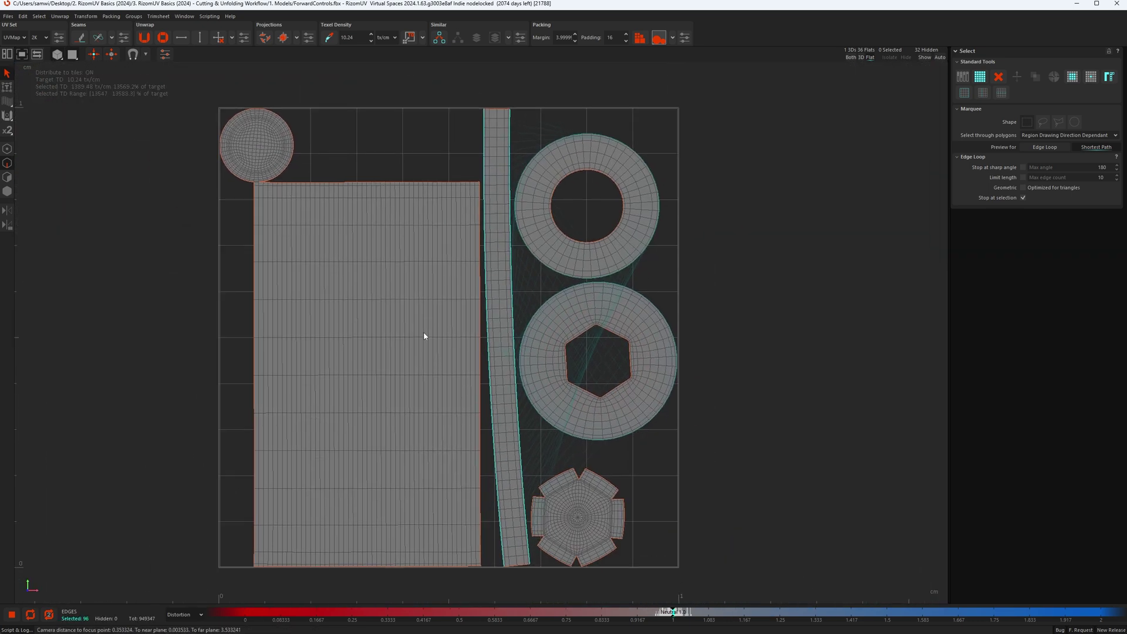
Straighten the side-wall strip by aligning its selected long edges vertically and unfolding it, and repack the bolt islands.
left_click(199, 38)
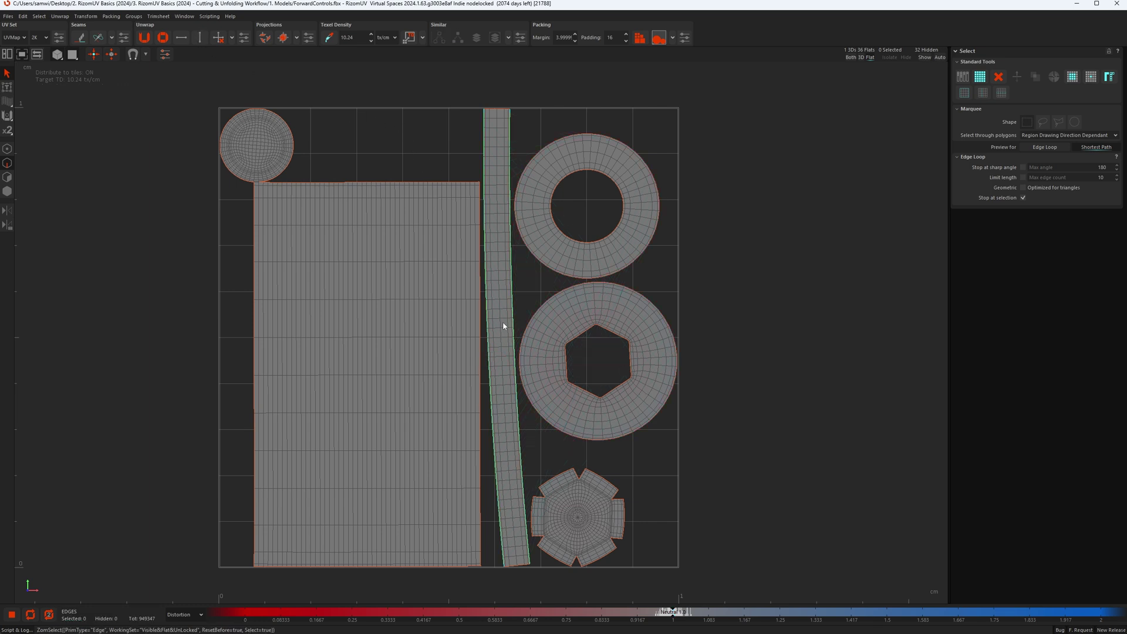
key("u")
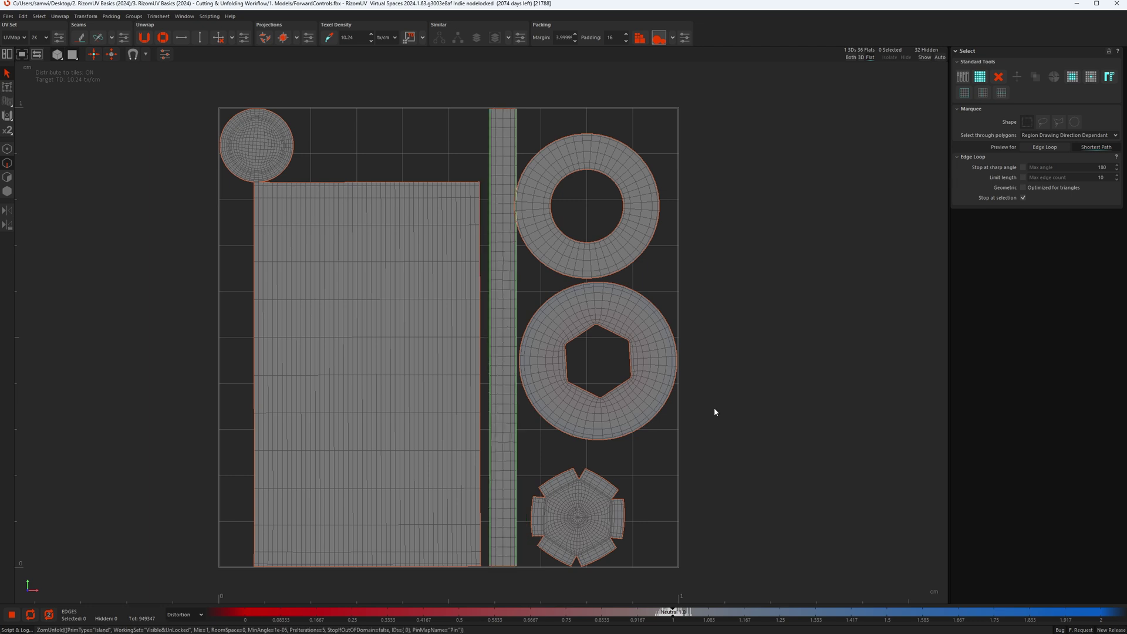
key("p")
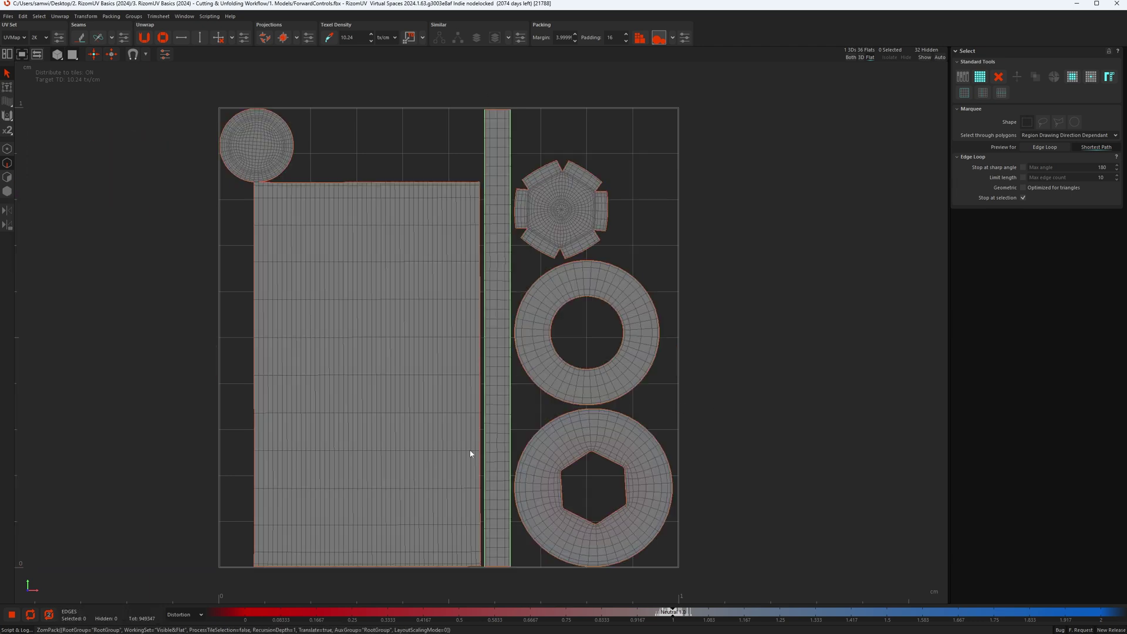
Restore the split 3D and UV view, show all hidden parts, and isolate the fork-shaped sleeve with the counterbored pin hole.
left_click(25, 56)
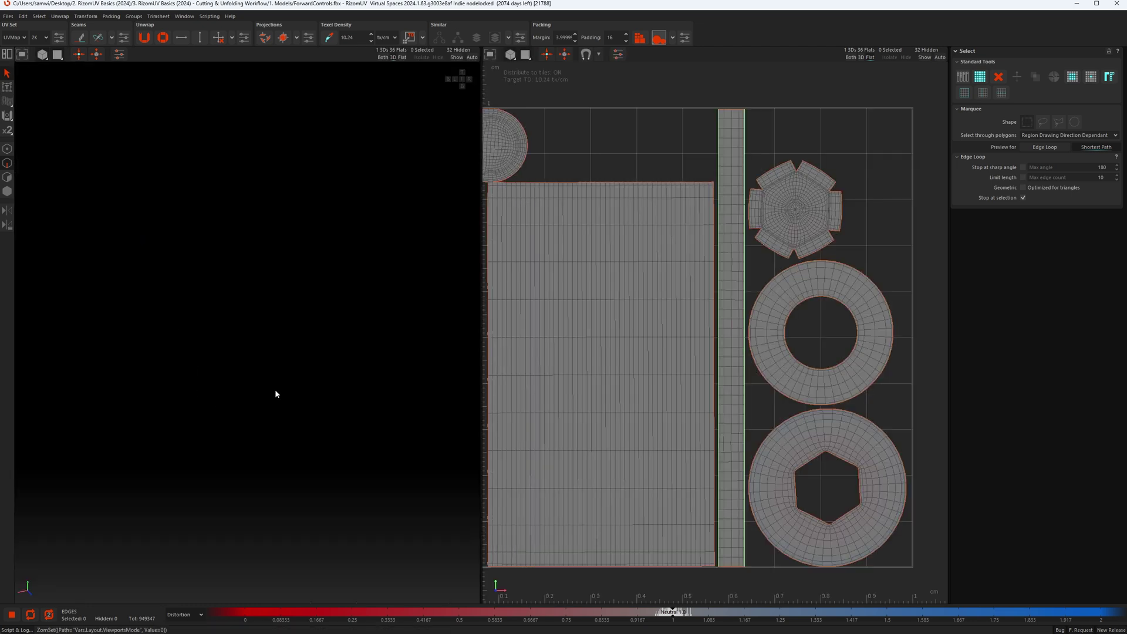
key("y")
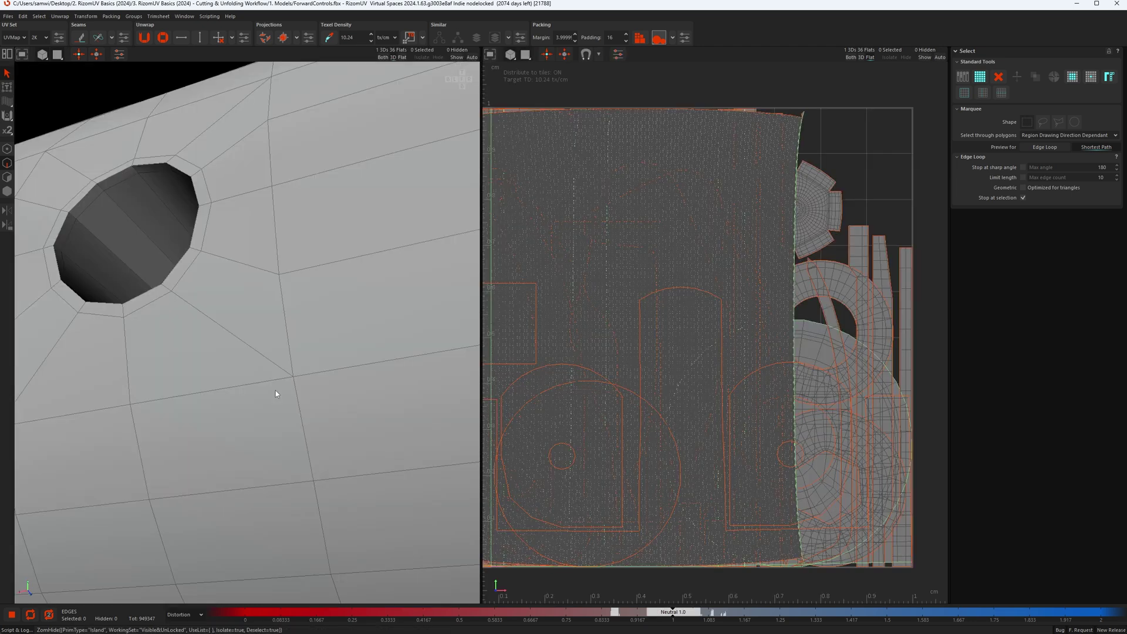
scroll(277, 375, "down", 5)
scroll(271, 360, "down", 4)
left_click_drag(267, 359, 449, 417, "alt")
scroll(273, 373, "down", 1)
scroll(273, 371, "down", 2)
left_click_drag(280, 375, 312, 371, "alt")
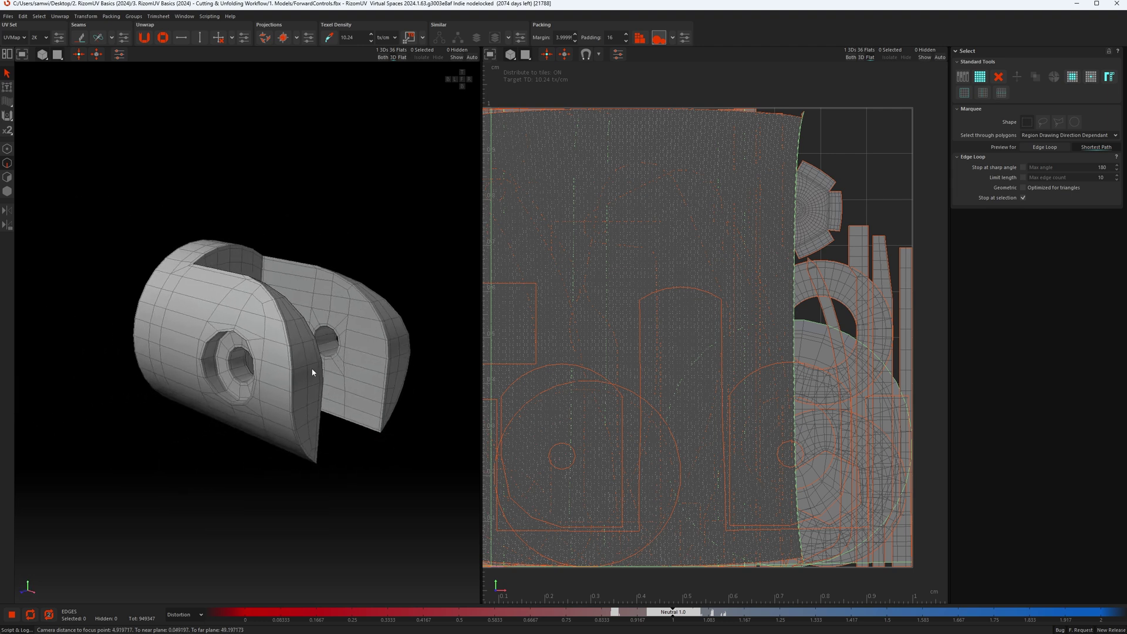
key("i")
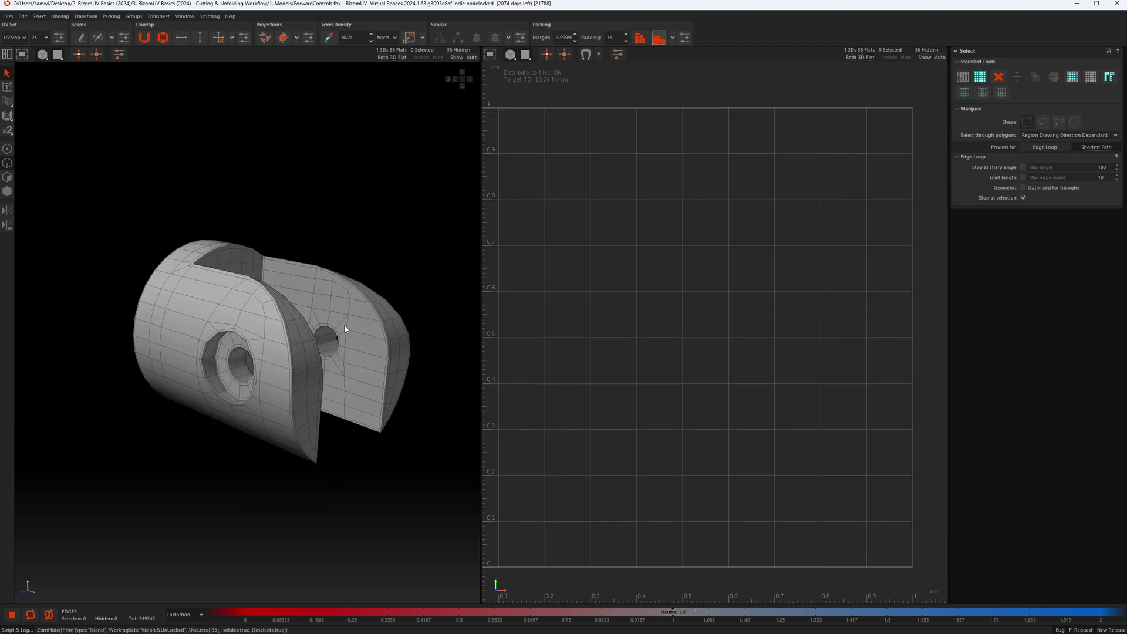
Switch to polygon selection and set the Polygon Magic Wand to Curved with a maximum angle of 38.
scroll(328, 344, "up", 2)
scroll(661, 368, "down", 2)
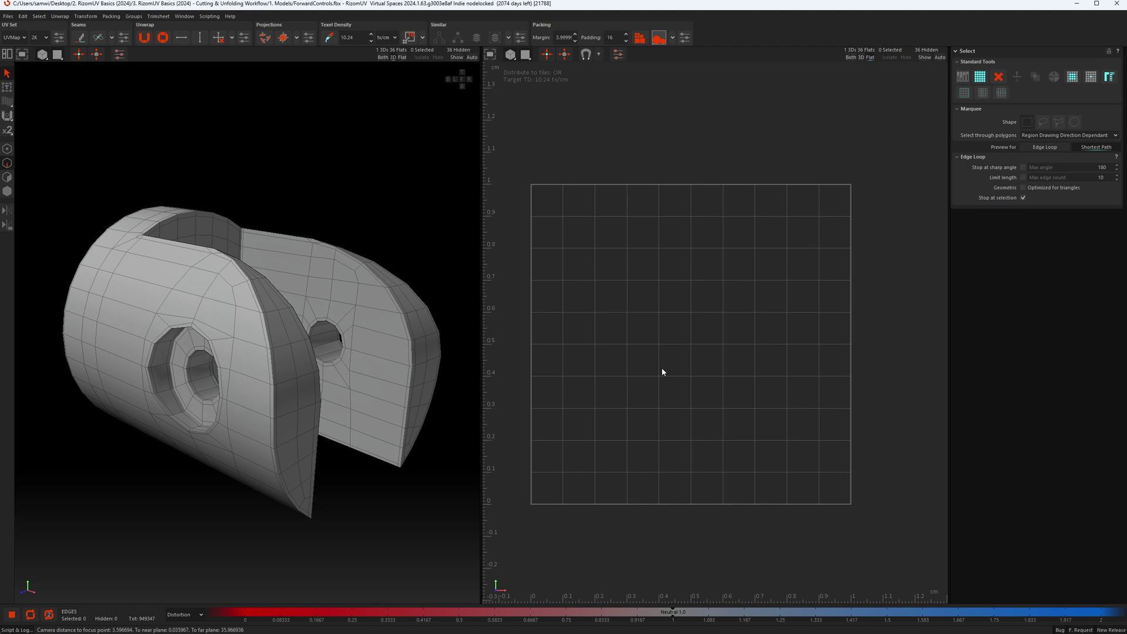
middle_click_drag(661, 368, 676, 365)
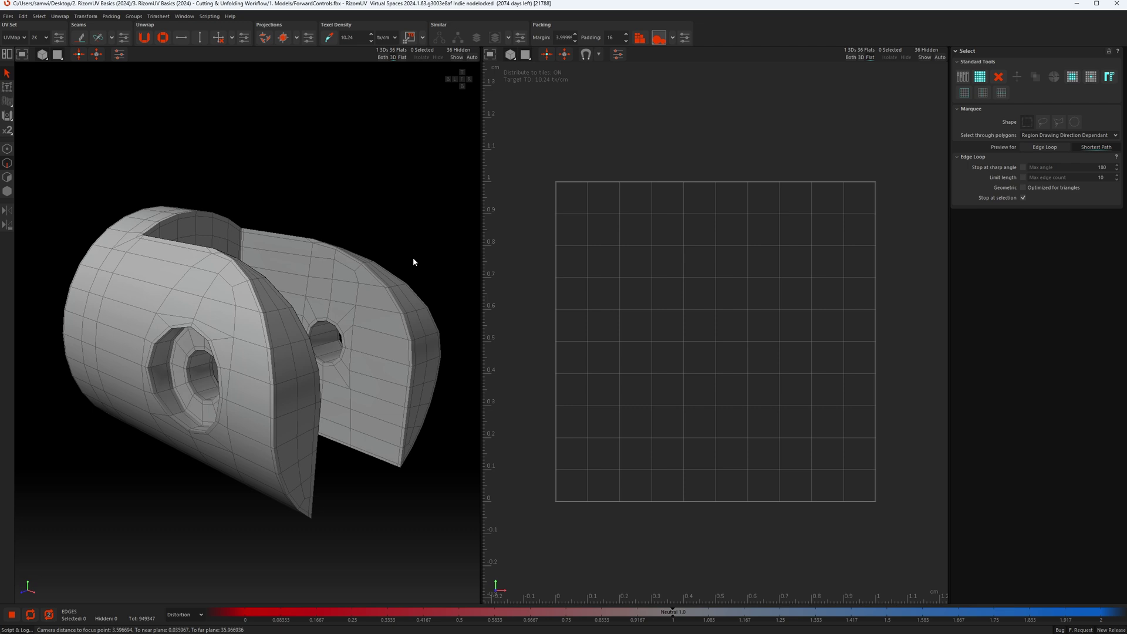
key("F3")
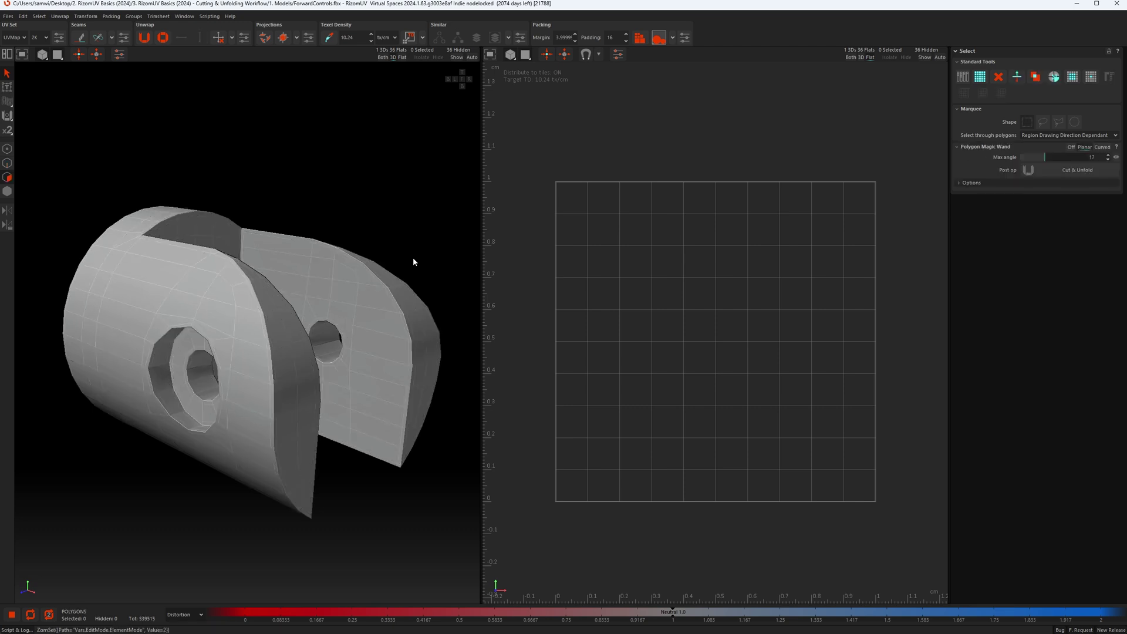
left_click(1102, 147)
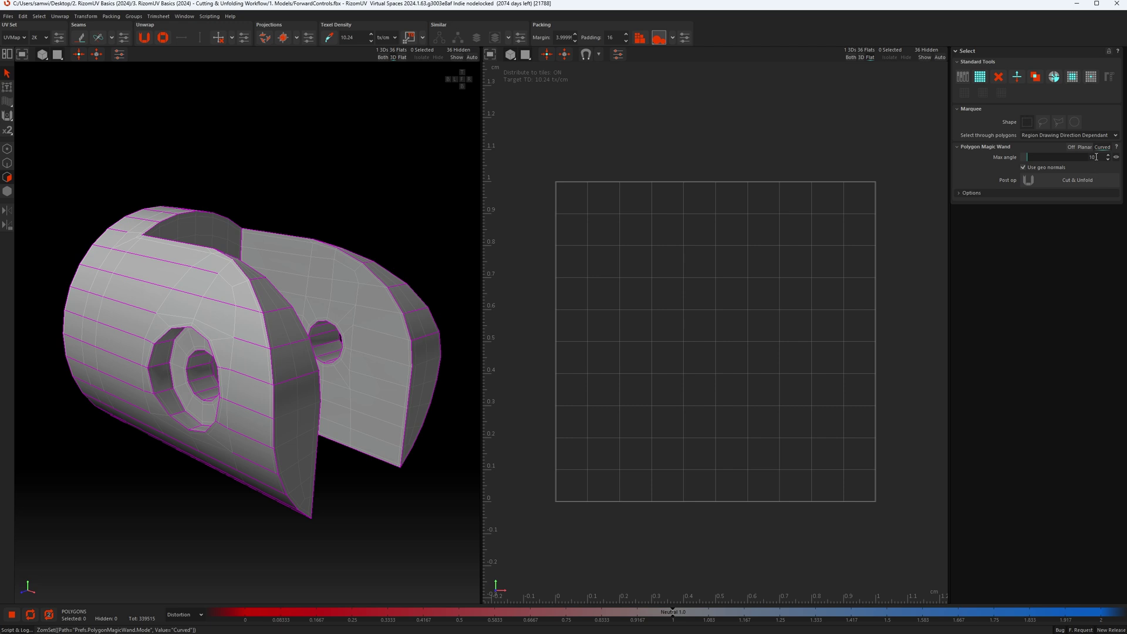
double_click(1093, 157)
type("3")
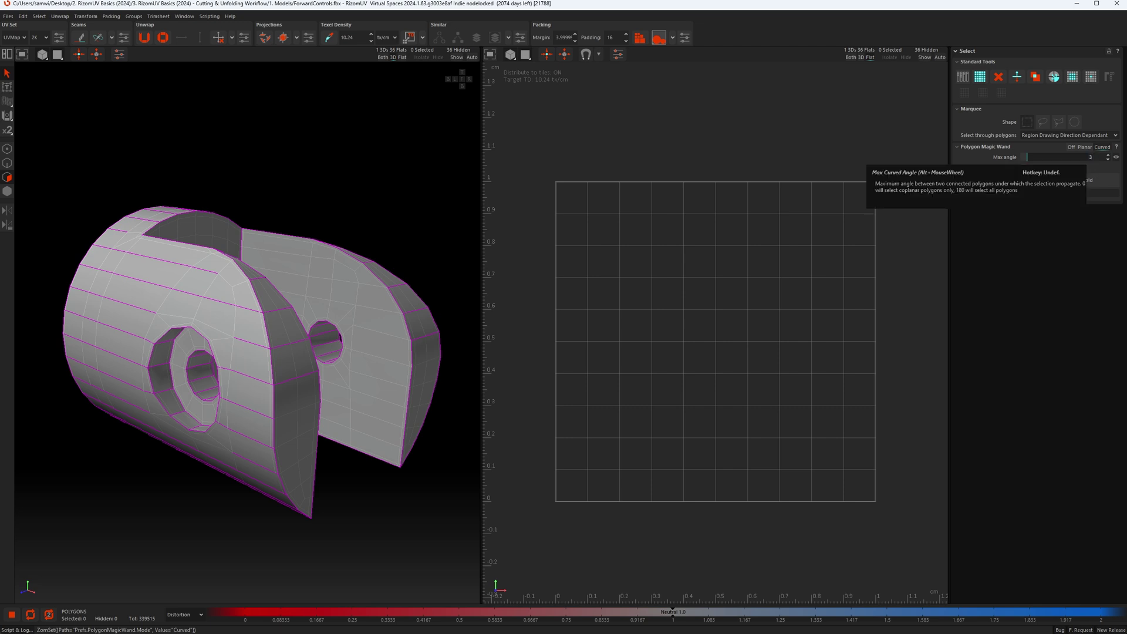
type("8")
key("Return")
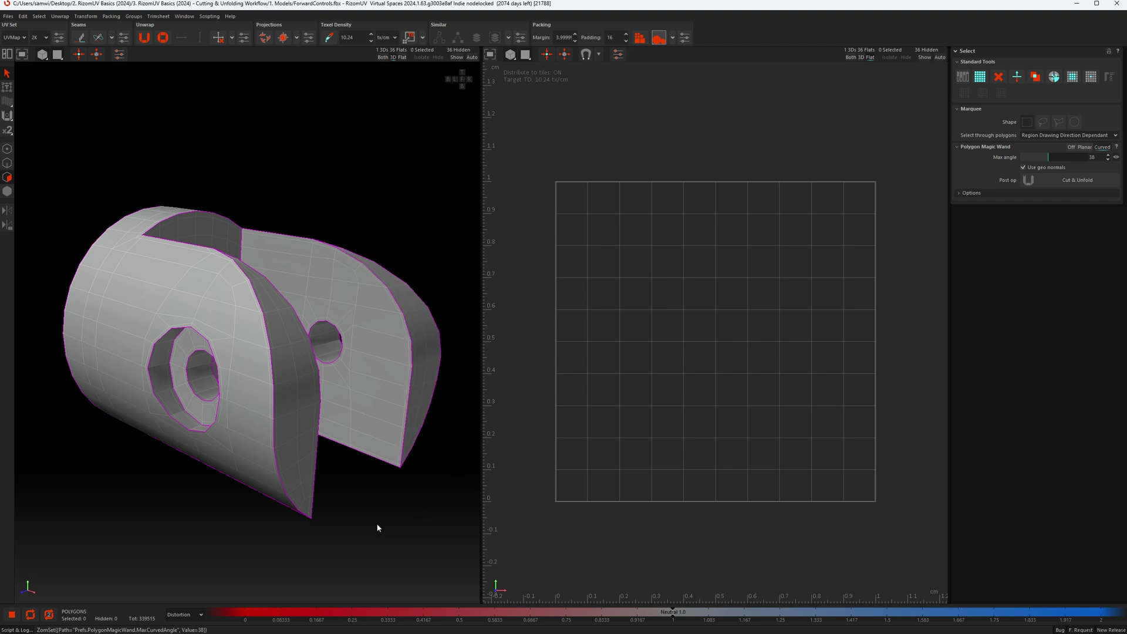
Select the curved end faces of both fork arms, cut them into separate islands, and clear the selection.
mouse_move(356, 515)
left_mouse_down("alt")
mouse_move(343, 500)
mouse_move(338, 507)
left_mouse_up("alt")
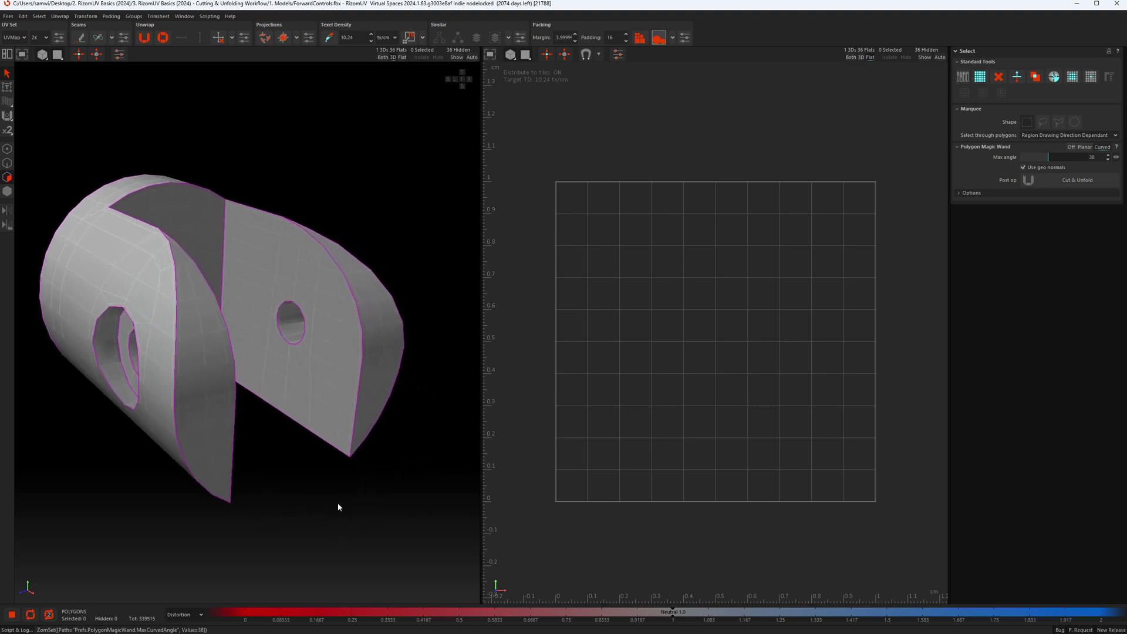
left_click(207, 386)
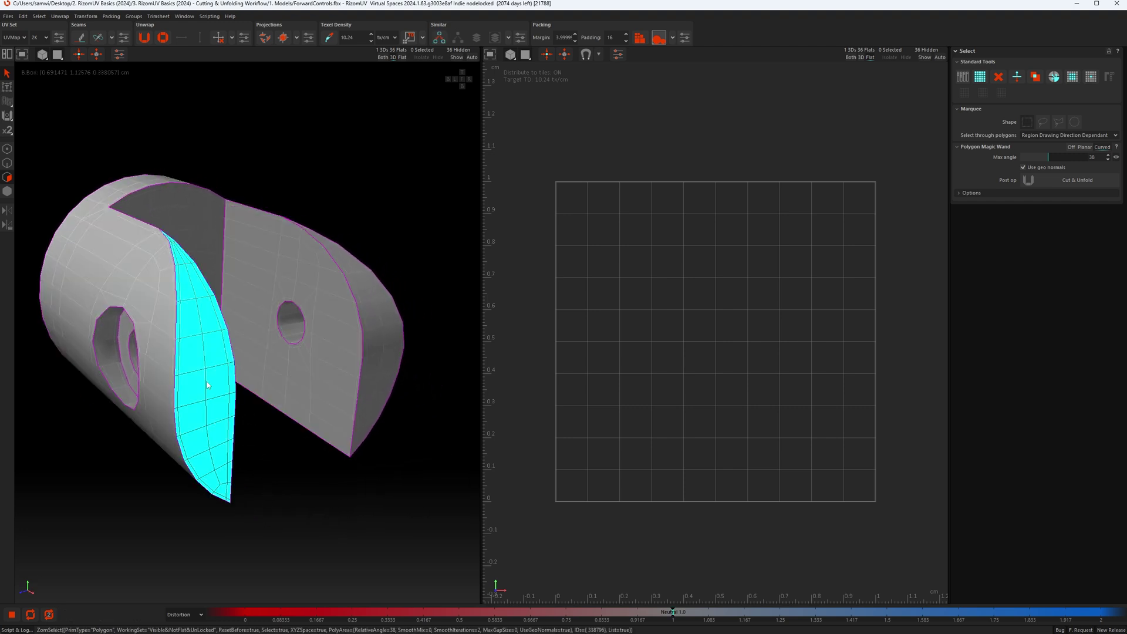
left_click(387, 352, "shift")
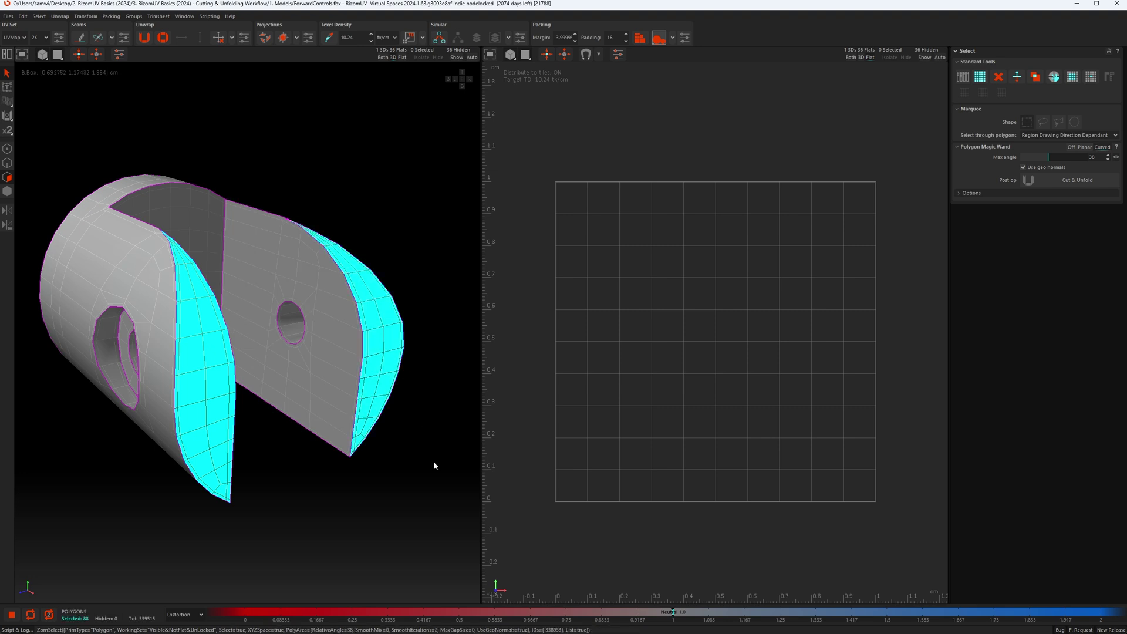
key("c")
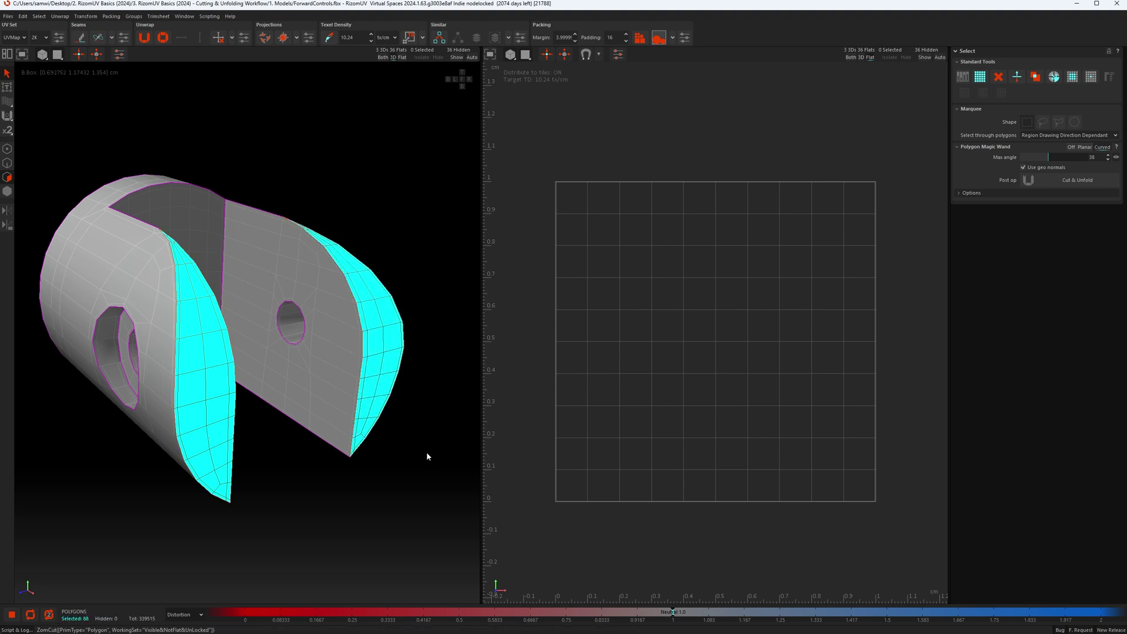
left_click(427, 456)
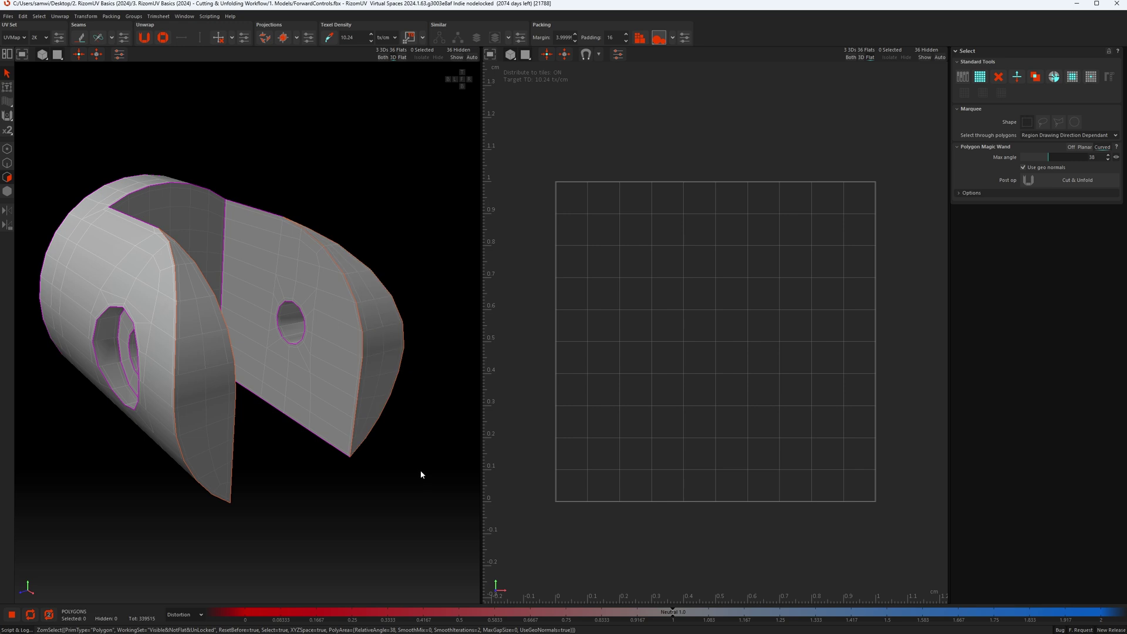
Select the flat inner faces of both fork arms and the curved inner wall between them, and cut them out as one island.
middle_click_drag(420, 474, 398, 491)
left_click(309, 417)
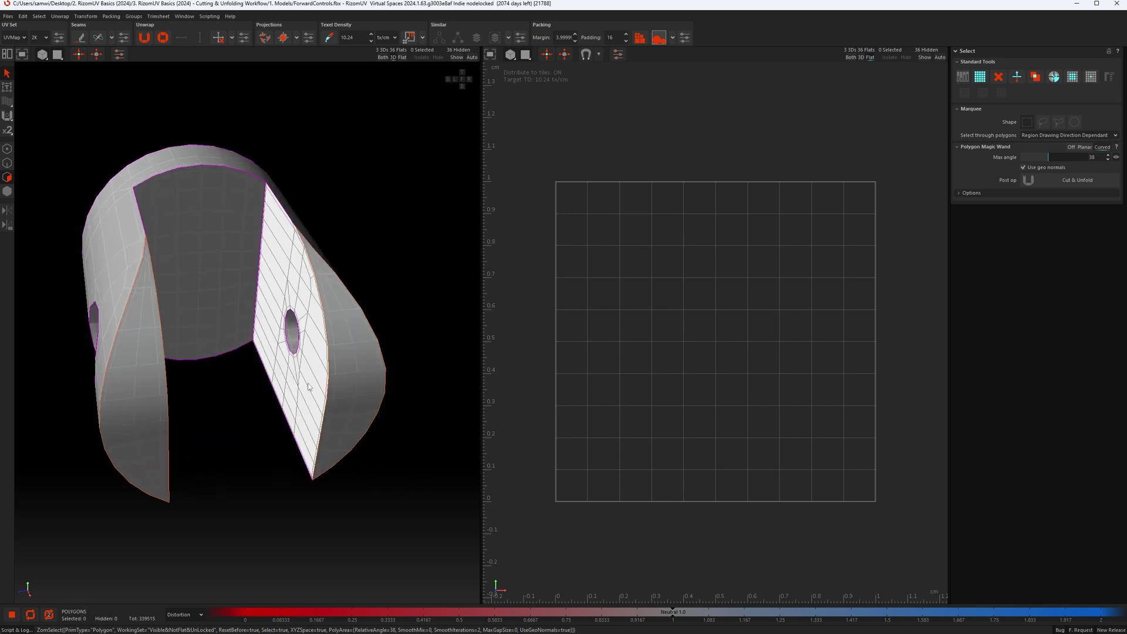
left_click(225, 252, "shift")
middle_click_drag(224, 251, 148, 243)
left_click(126, 244, "shift")
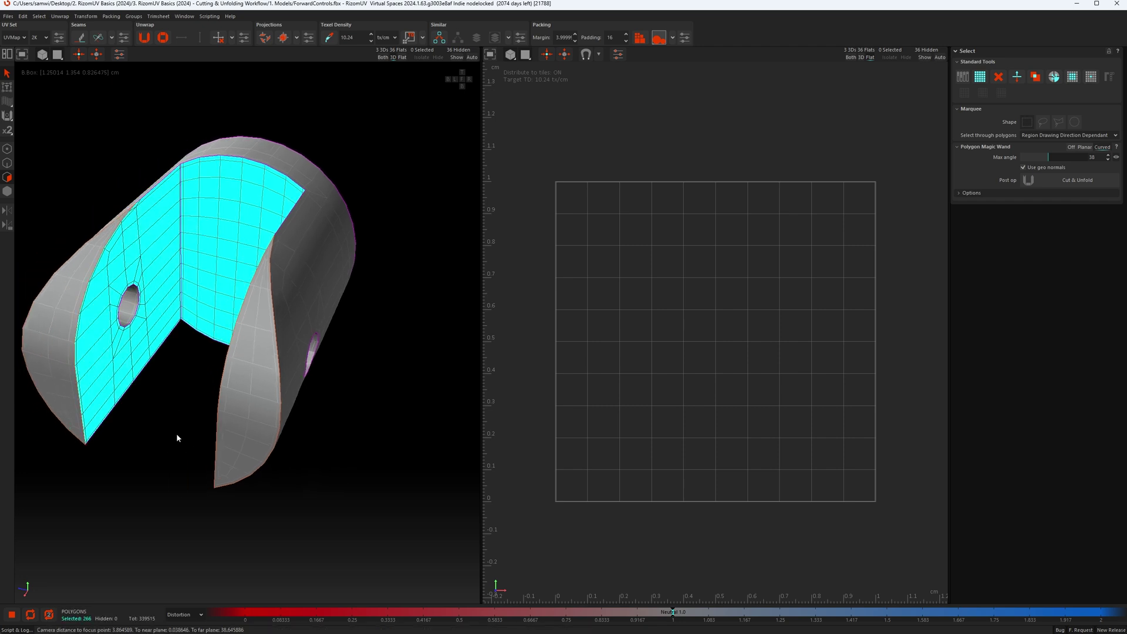
key("c")
left_click(176, 433)
Select the sleeve's whole outer surface, cut it along its boundary, and clear the selection.
middle_click_drag(181, 428, 187, 400)
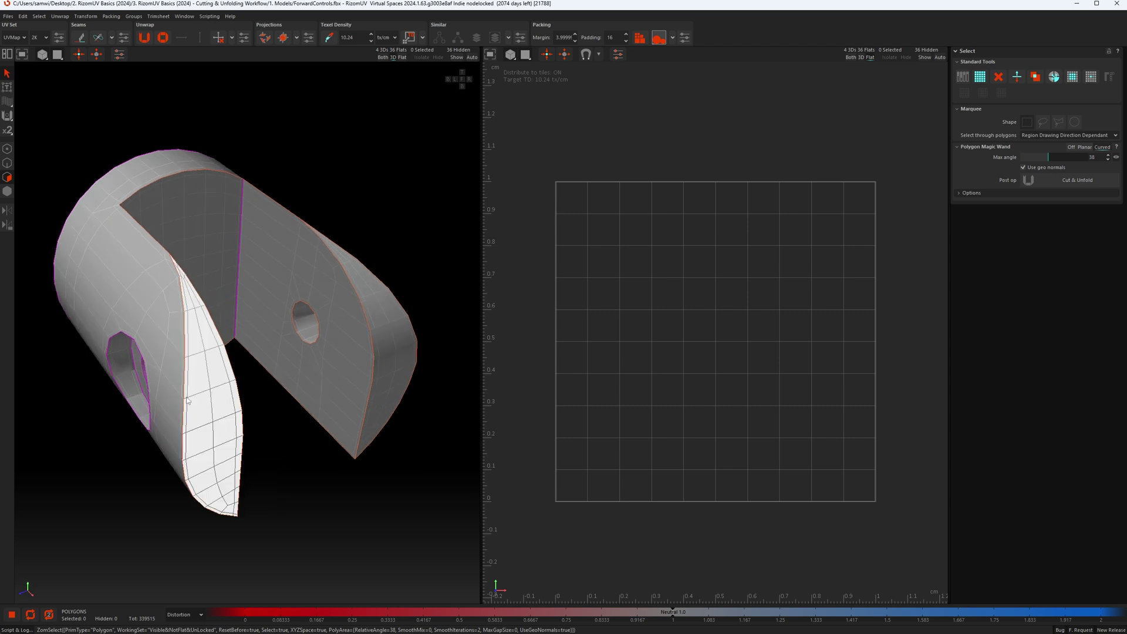
left_click(144, 304)
middle_click_drag(403, 533, 329, 530)
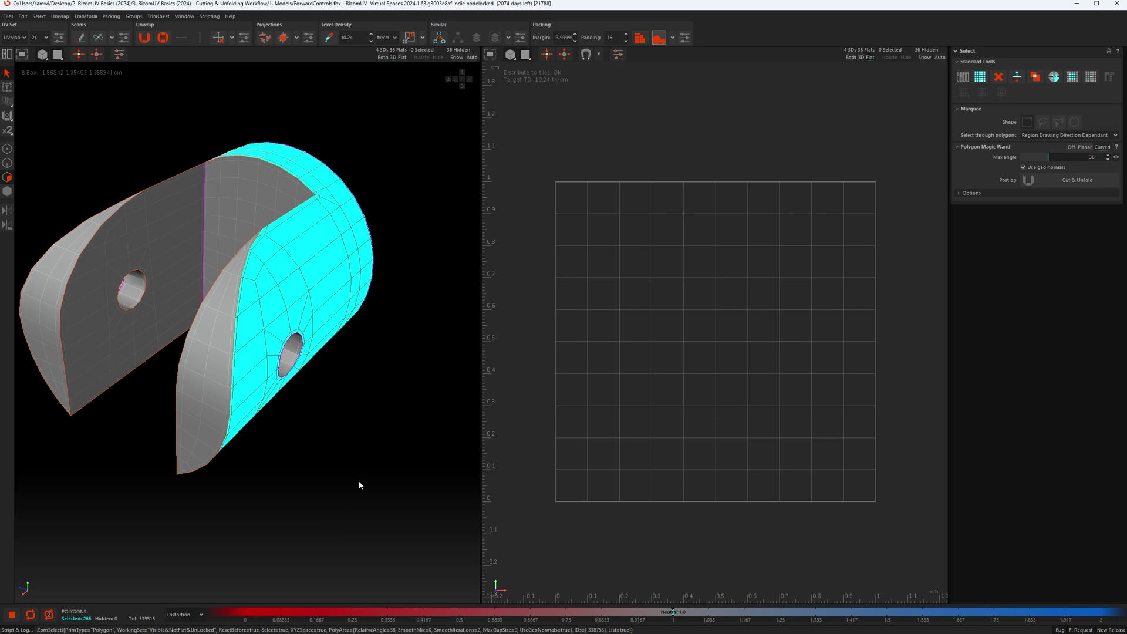
key("c")
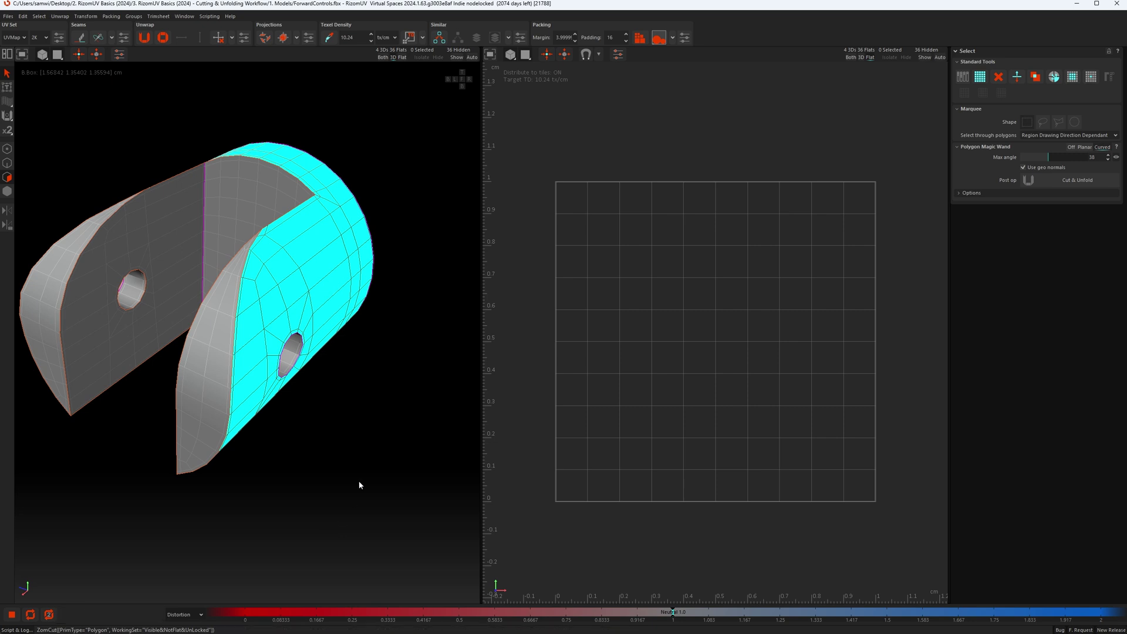
left_click(360, 482)
In edge mode, select a lengthwise seam edge inside the plain pin hole and an edge line across the collar between the fork arms.
middle_click_drag(344, 482, 382, 484)
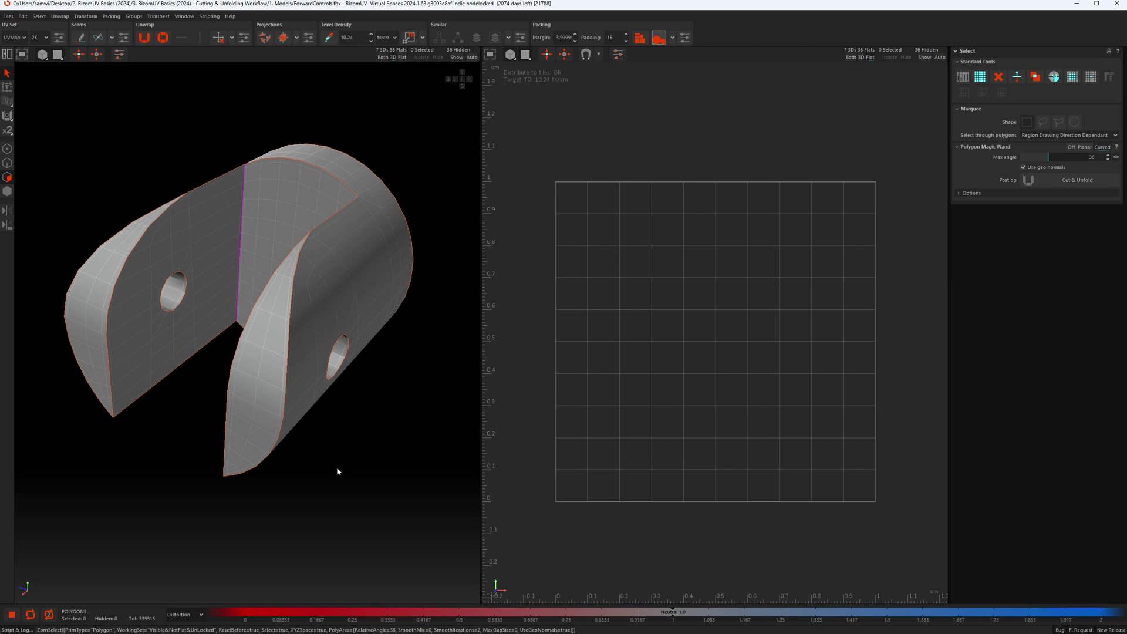
key("F2")
middle_click_drag(347, 464, 294, 415)
scroll(235, 255, "up", 6)
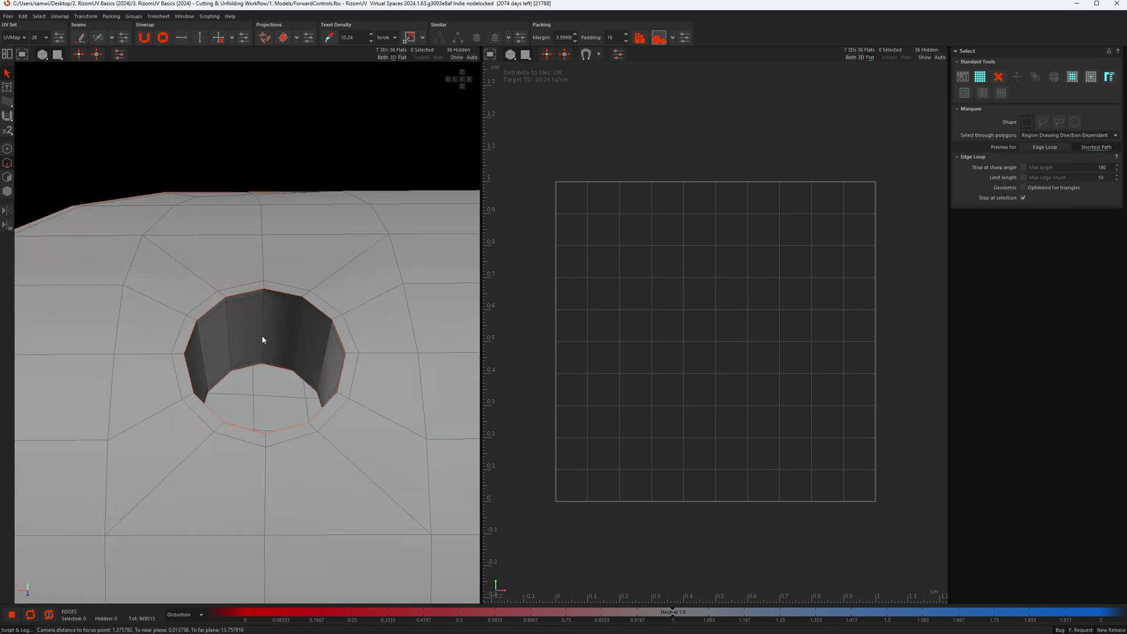
left_click(262, 339)
scroll(257, 327, "down", 5)
middle_click_drag(256, 327, 249, 372)
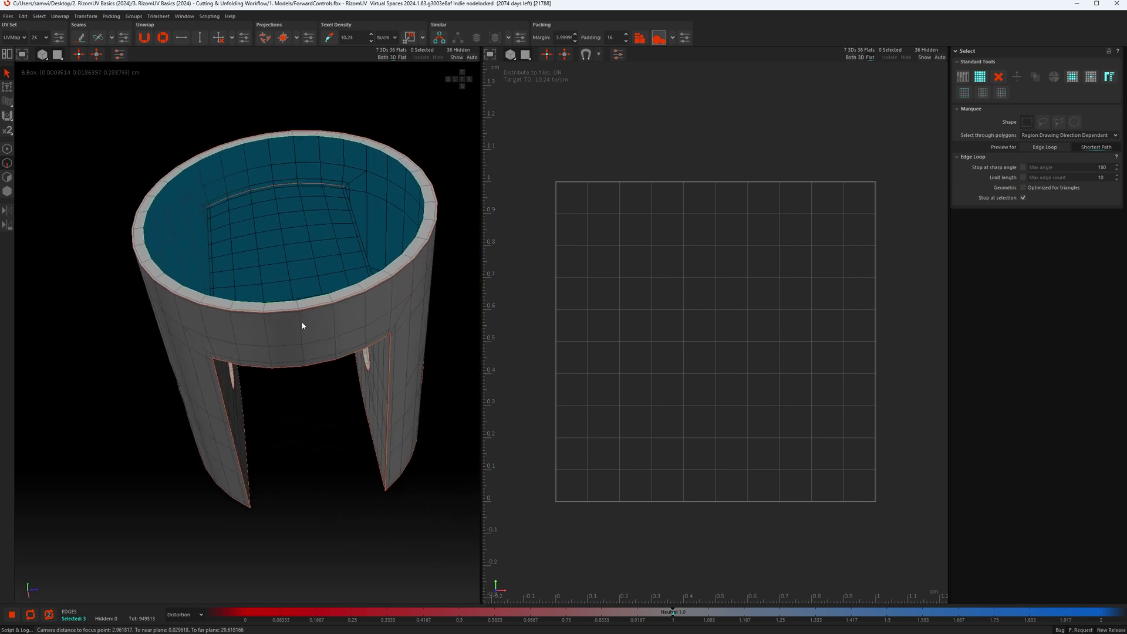
scroll(302, 325, "up", 4)
double_click(298, 349)
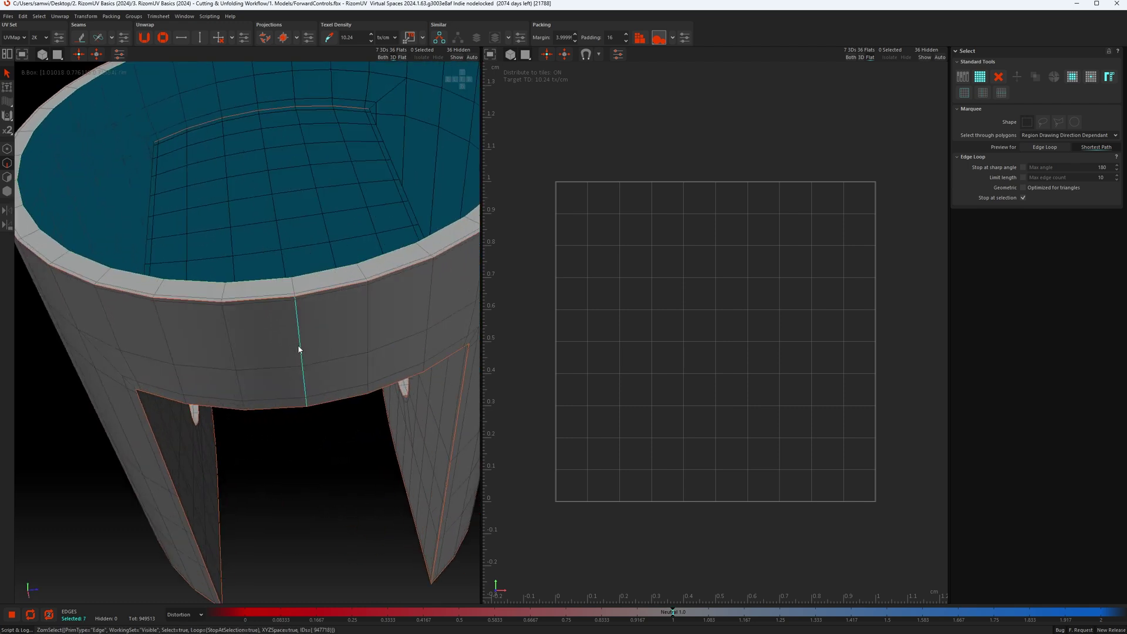
Add the edge loops around the outer and inner rims of the counterbore's floor to the seam selection.
middle_click_drag(362, 329, 264, 322)
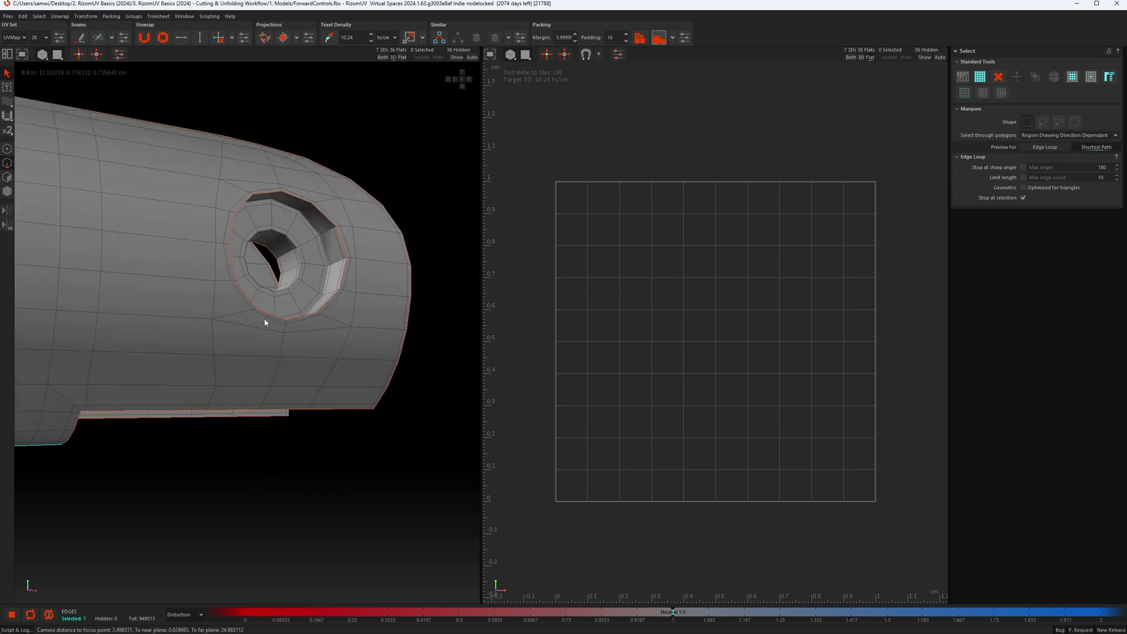
scroll(298, 289, "up", 5)
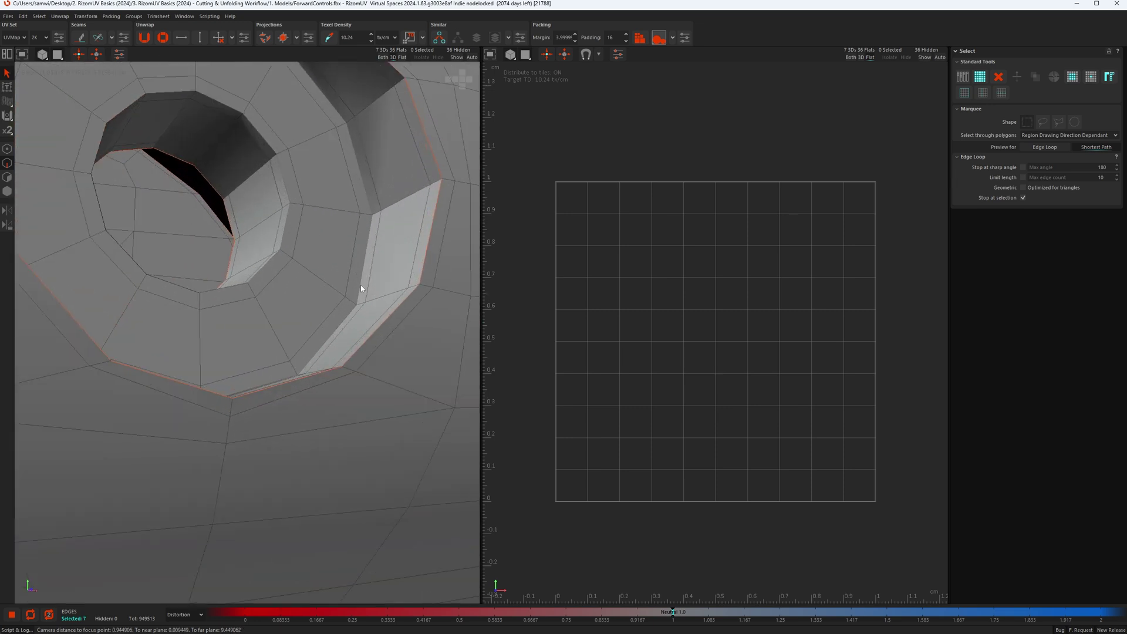
double_click(361, 288)
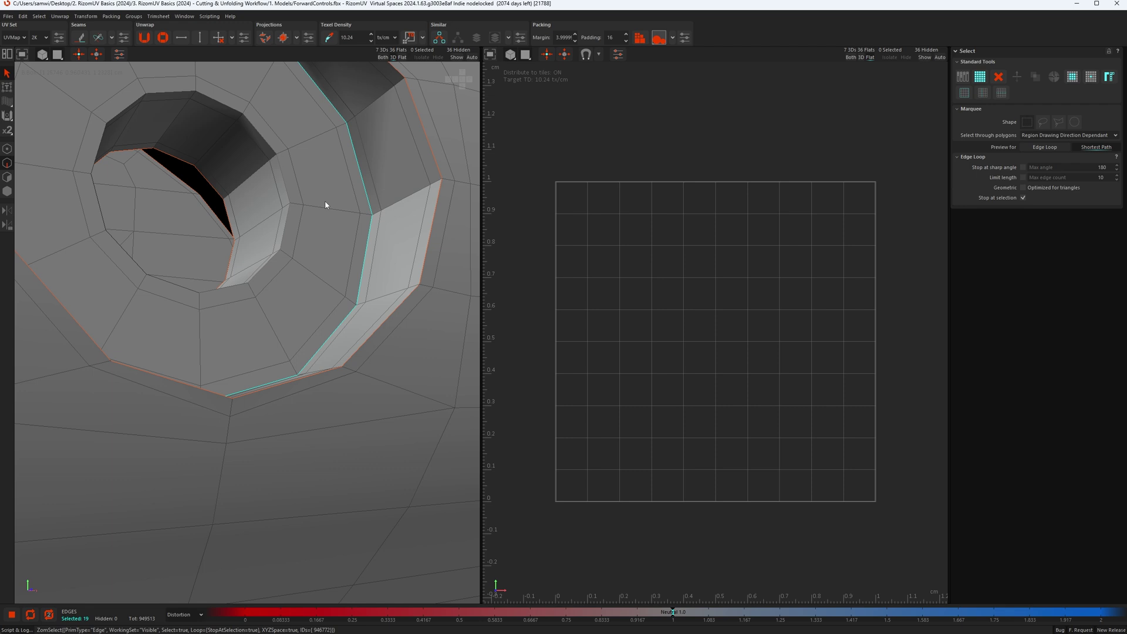
middle_click_drag(326, 202, 329, 232)
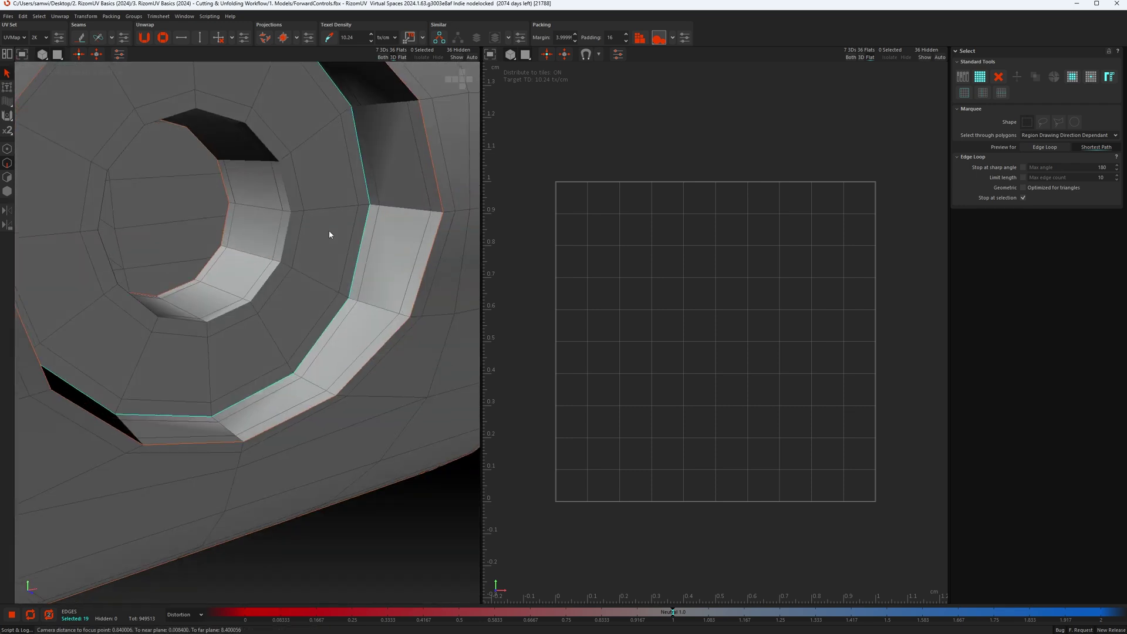
double_click(282, 257)
Add one depthwise edge line on the counterbore's wall and one on its inner hole's wall, and cut all the selected seams.
middle_click_drag(311, 279, 311, 251)
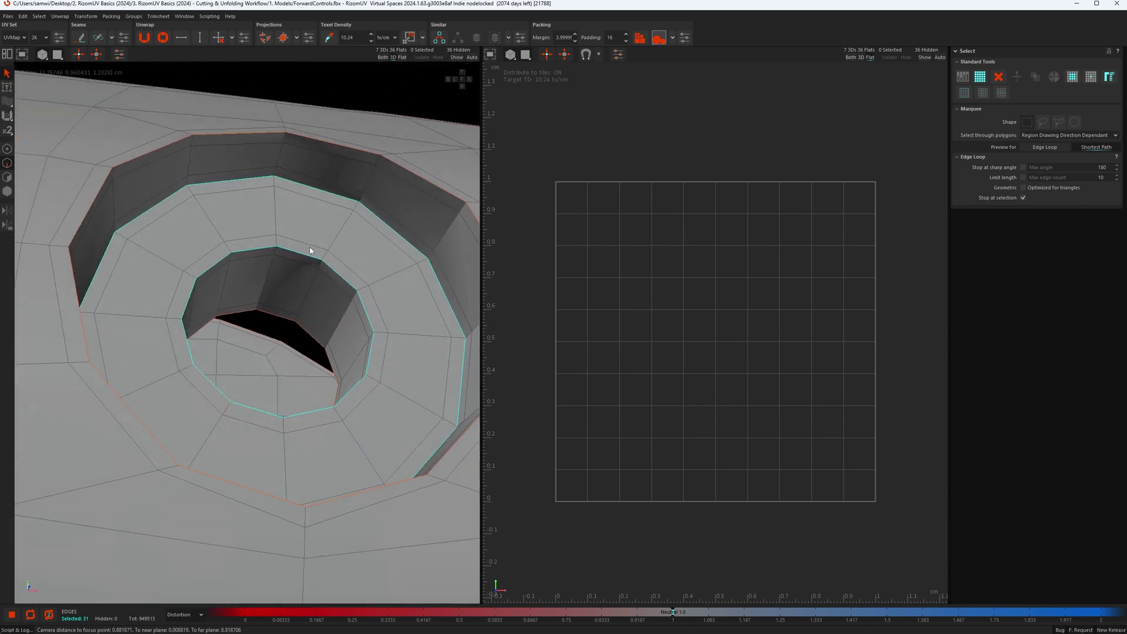
double_click(281, 159)
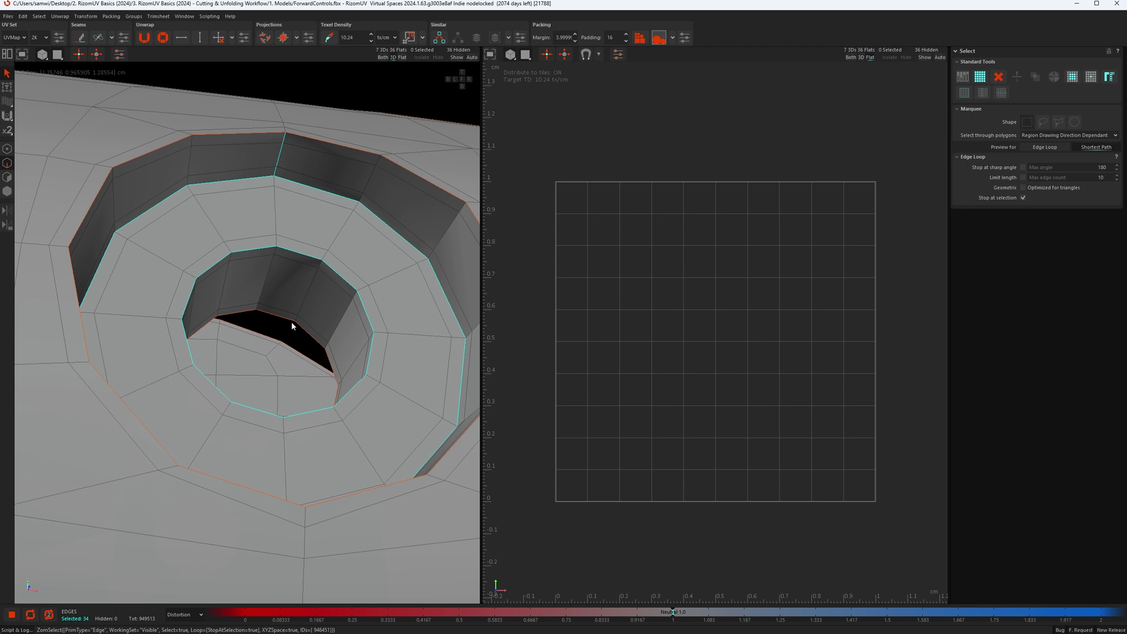
double_click(266, 280, "ctrl")
scroll(271, 284, "down", 4)
middle_click_drag(271, 285, 320, 371)
scroll(305, 355, "down", 4)
key("c")
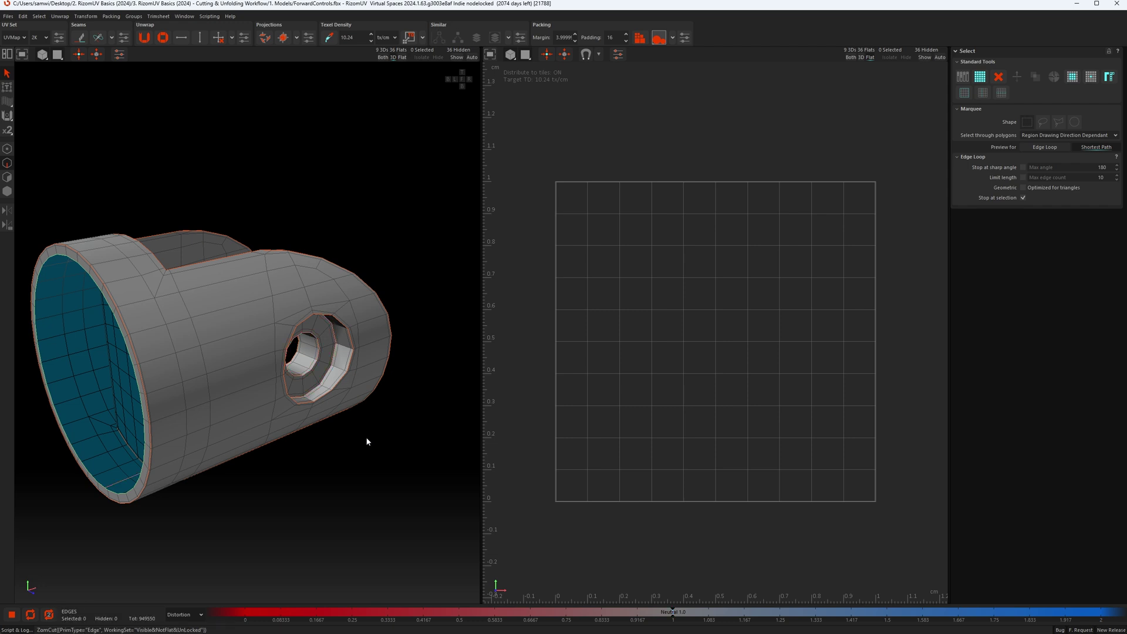
In island mode, select all of the sleeve's islands, unfold them, and pack them into the UV tile.
key("F4")
key("ctrl+a")
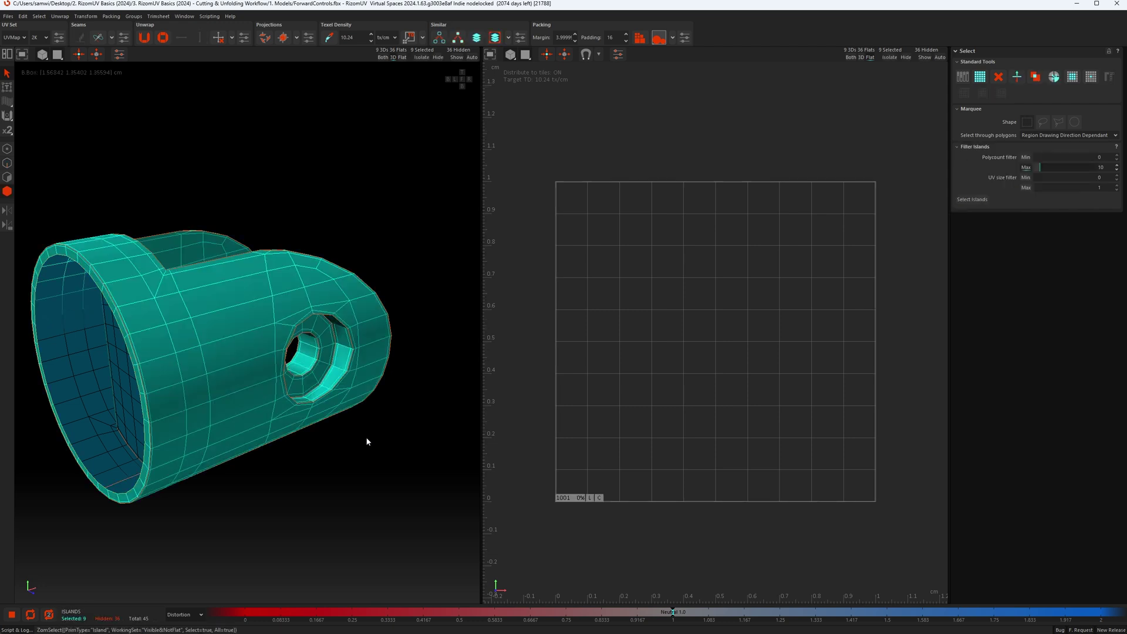
key("u")
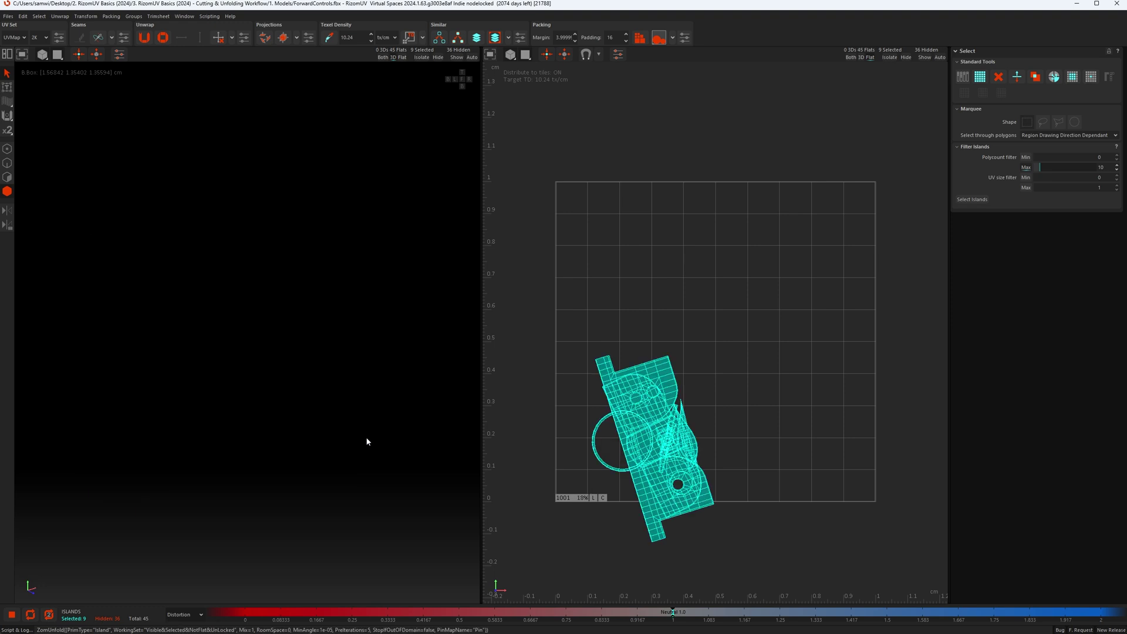
key("p")
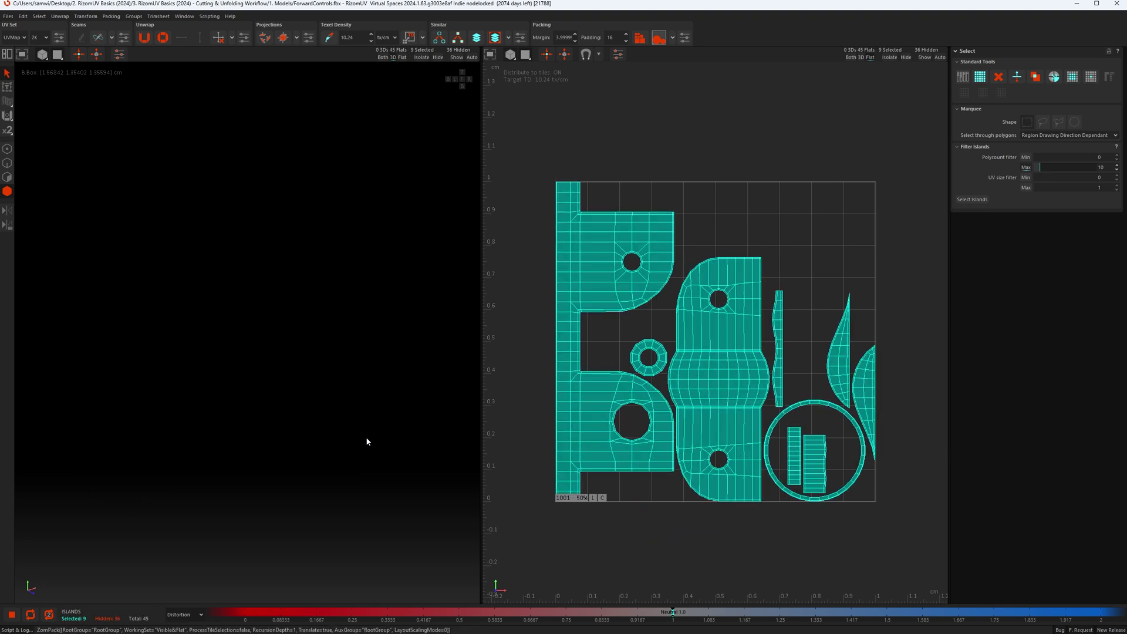
Clear the selection and bring back all hidden parts, displaying both 3D and flat islands in the 3D view.
left_click(374, 434)
key("i")
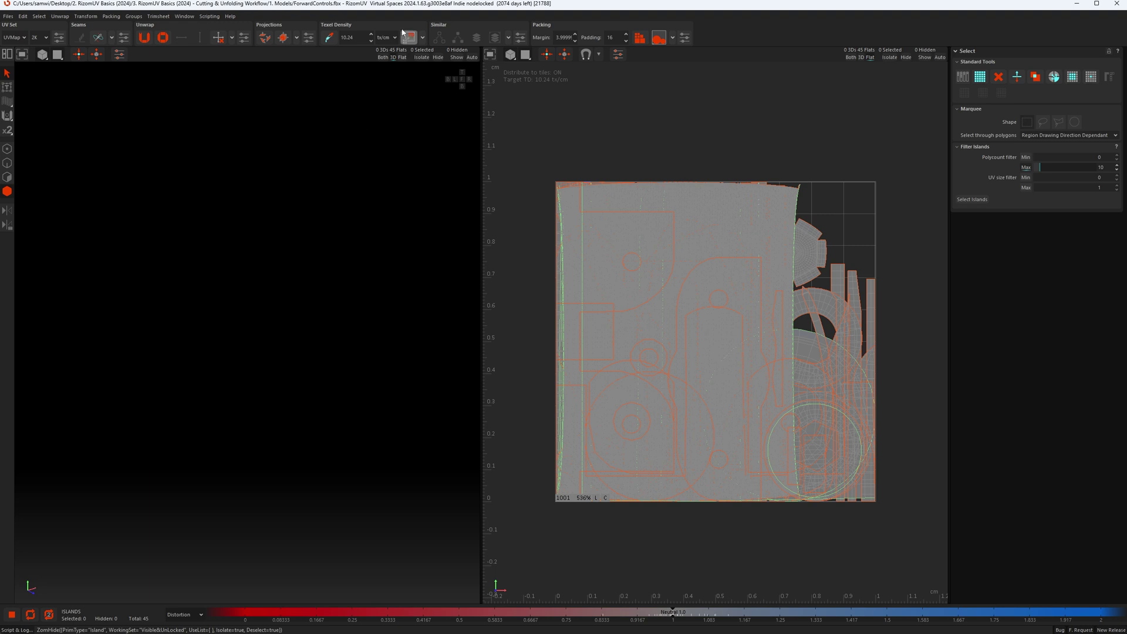
left_click(383, 58)
Display the CheckerBoard texture on the whole forward controls model in the 3D view.
scroll(317, 225, "down", 10)
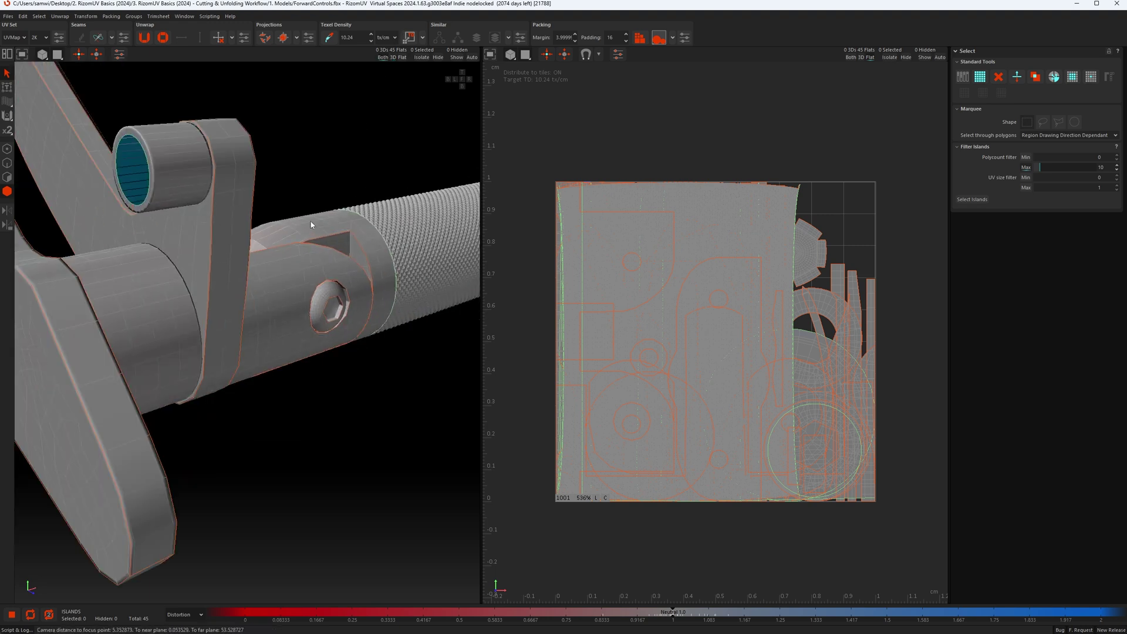
middle_click_drag(313, 196, 304, 259)
left_click_drag(303, 259, 314, 264, "alt")
middle_click_drag(314, 265, 322, 284, "alt")
left_click(62, 55)
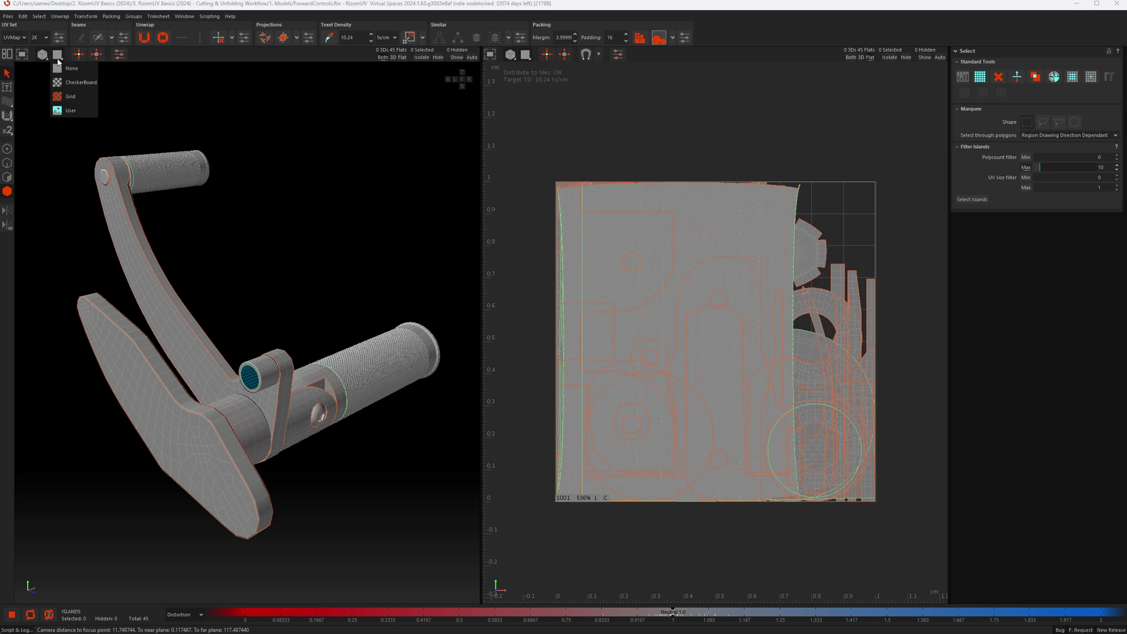
left_click(64, 76)
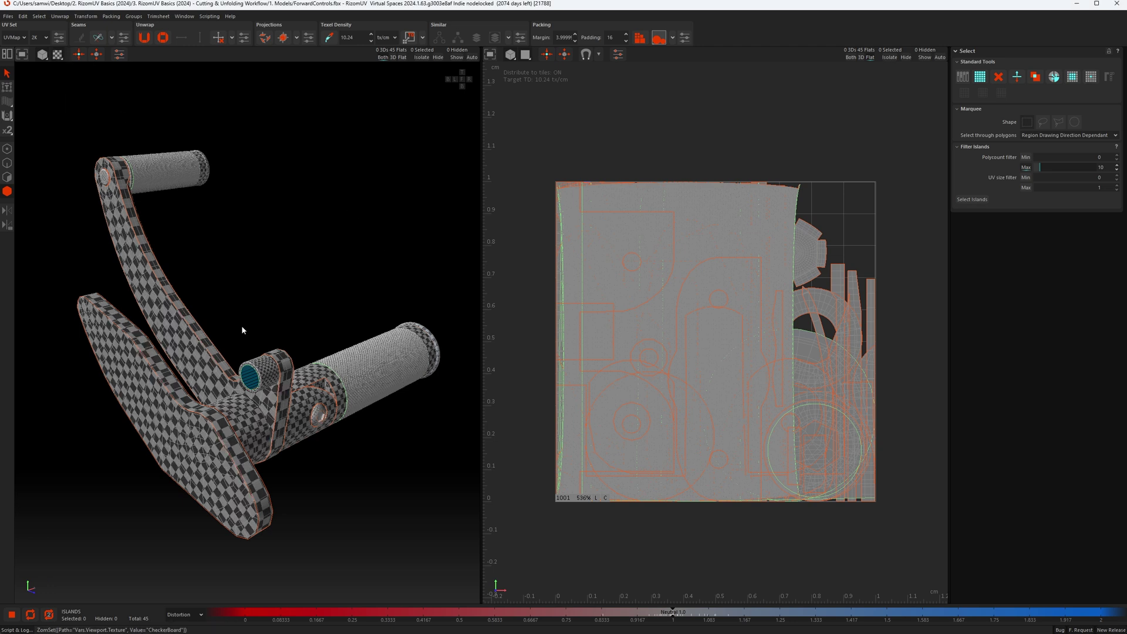
left_click(366, 214)
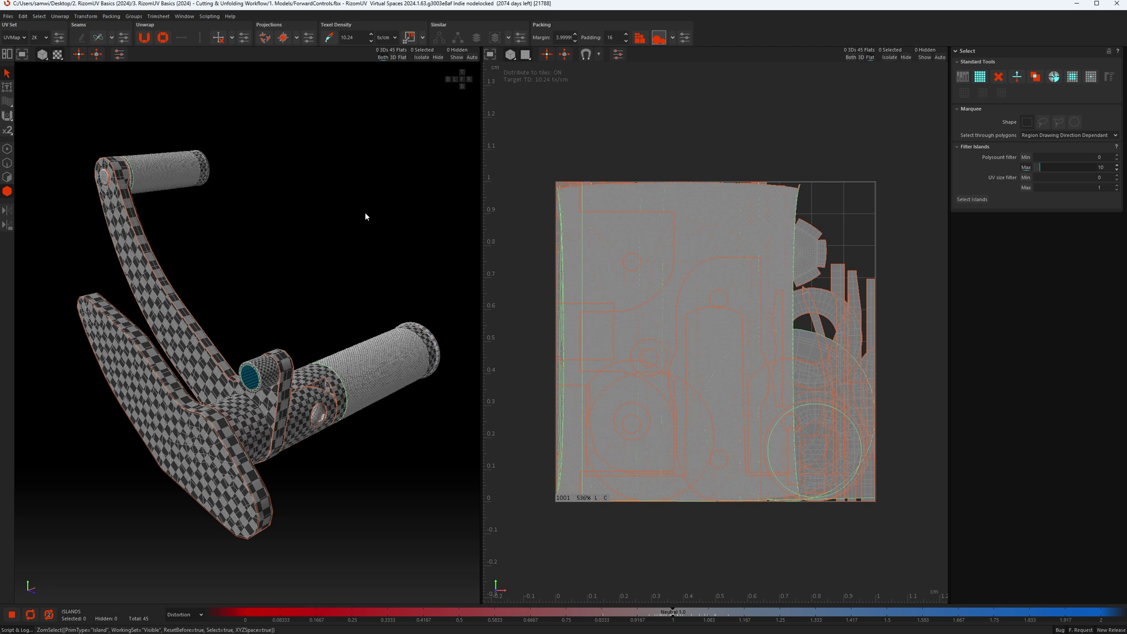